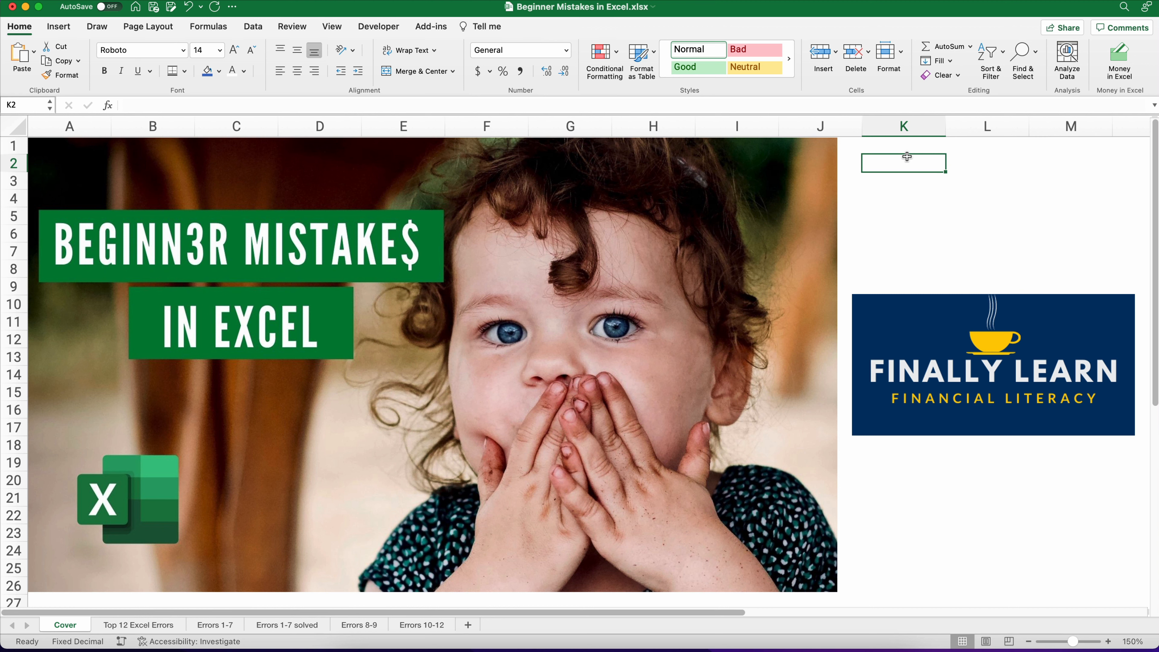
# Step: Open the Top 12 Excel Errors sheet and review the list of errors and solutions
pyautogui.click(152, 625)
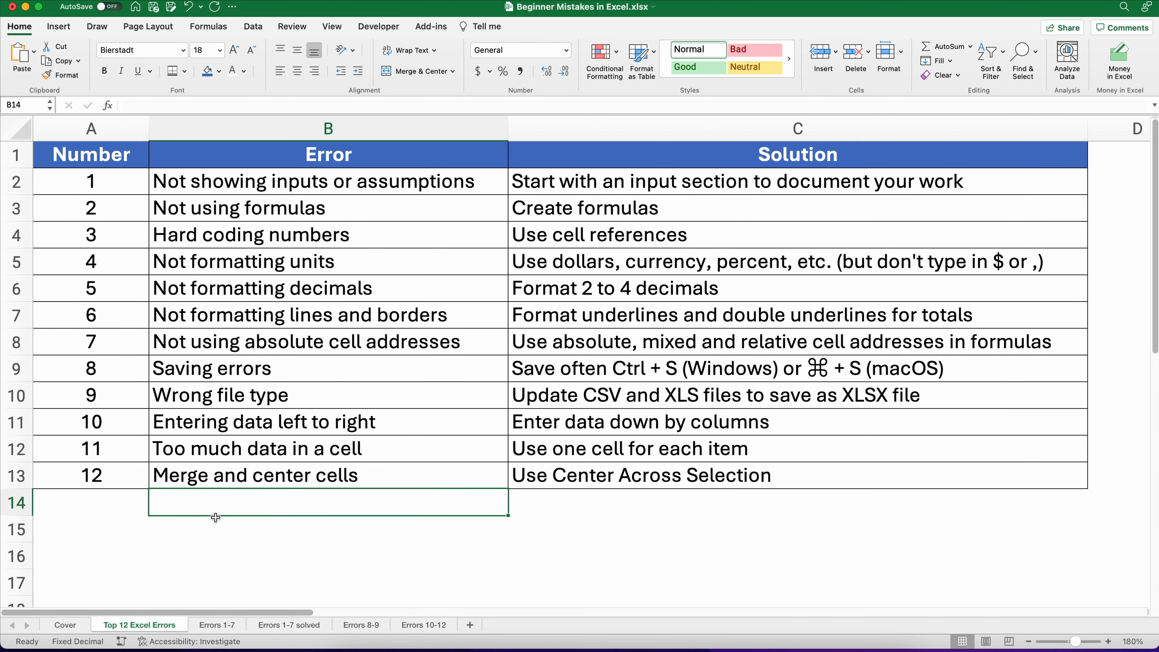
pyautogui.click(218, 422)
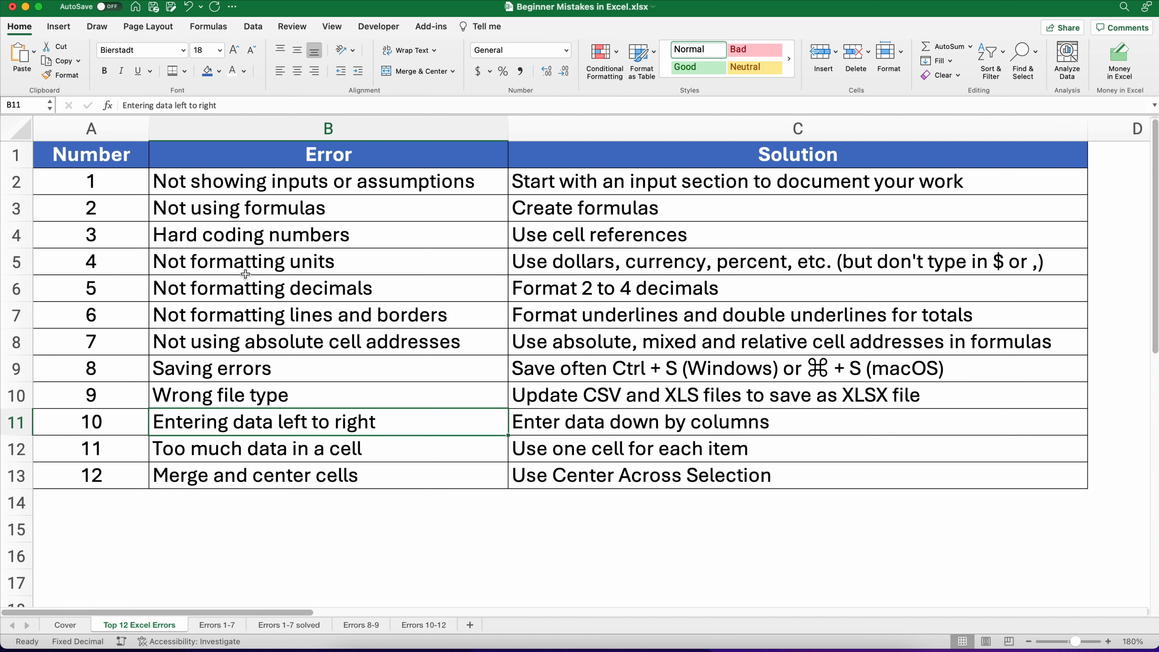
pyautogui.moveTo(232, 184); pyautogui.dragTo(231, 465)
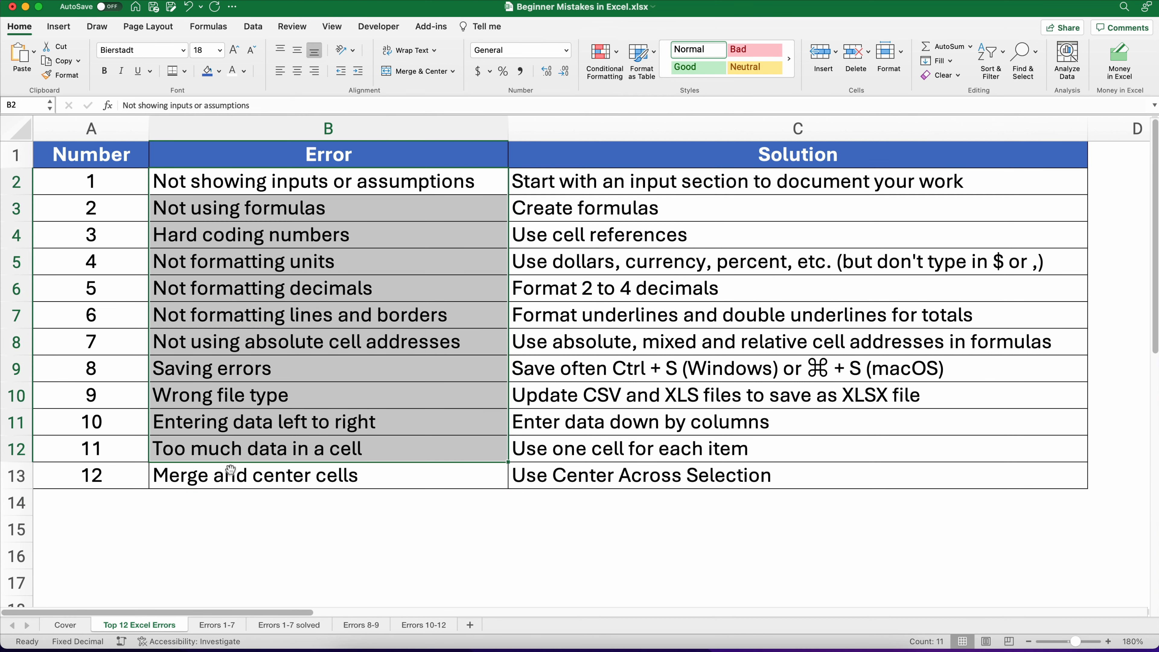
pyautogui.click(235, 529)
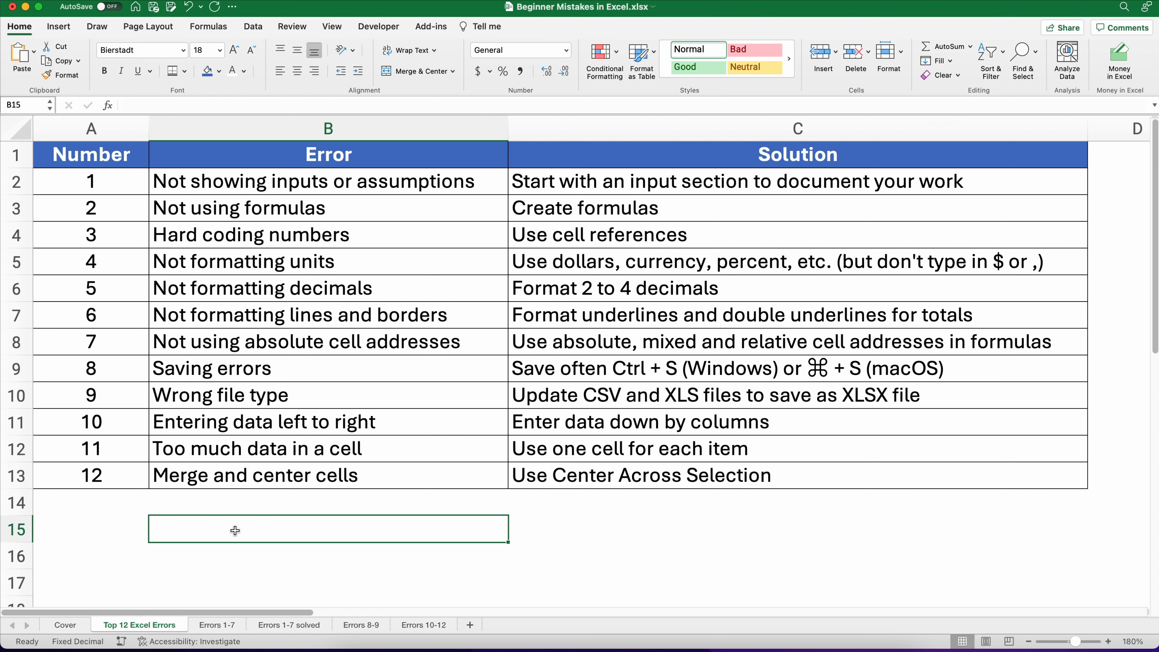
# Step: Open the Errors 1-7 sheet and examine the income statement figures and the listed errors
pyautogui.click(201, 631)
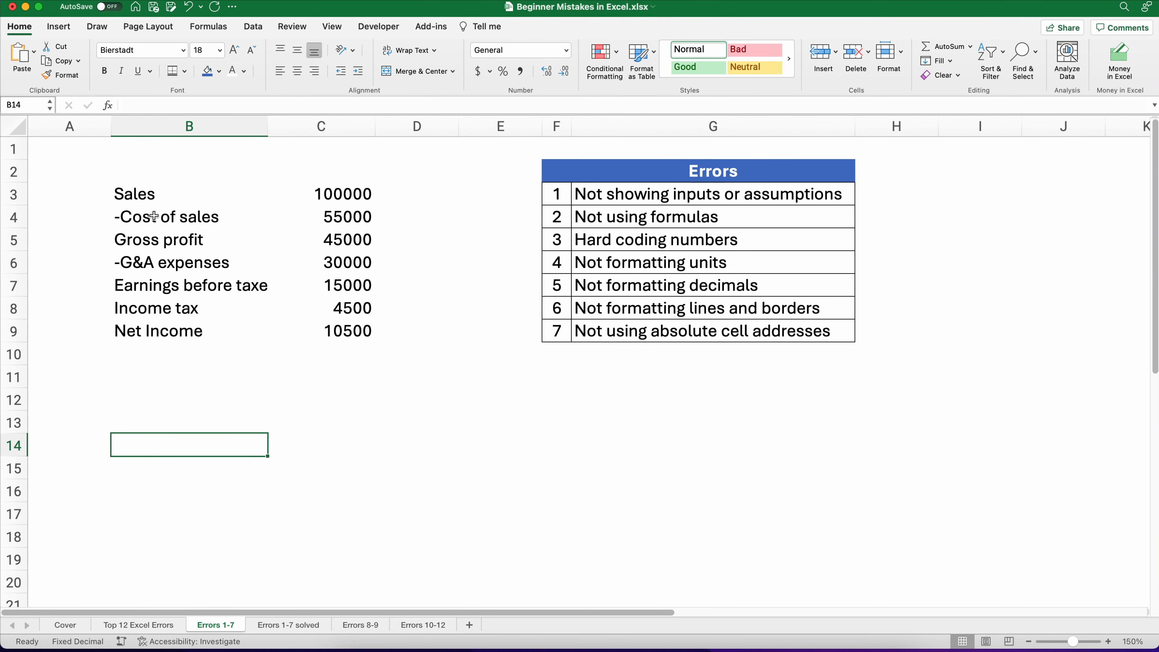
pyautogui.moveTo(139, 196); pyautogui.dragTo(310, 335)
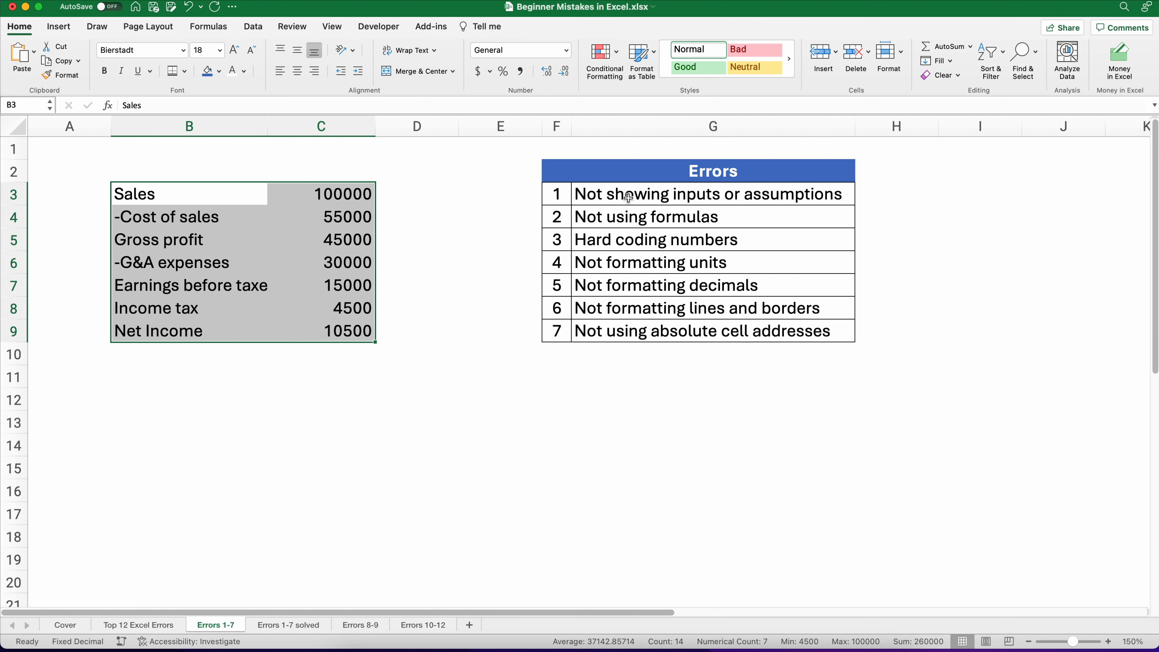
pyautogui.click(334, 201)
pyautogui.click(338, 222)
pyautogui.click(341, 240)
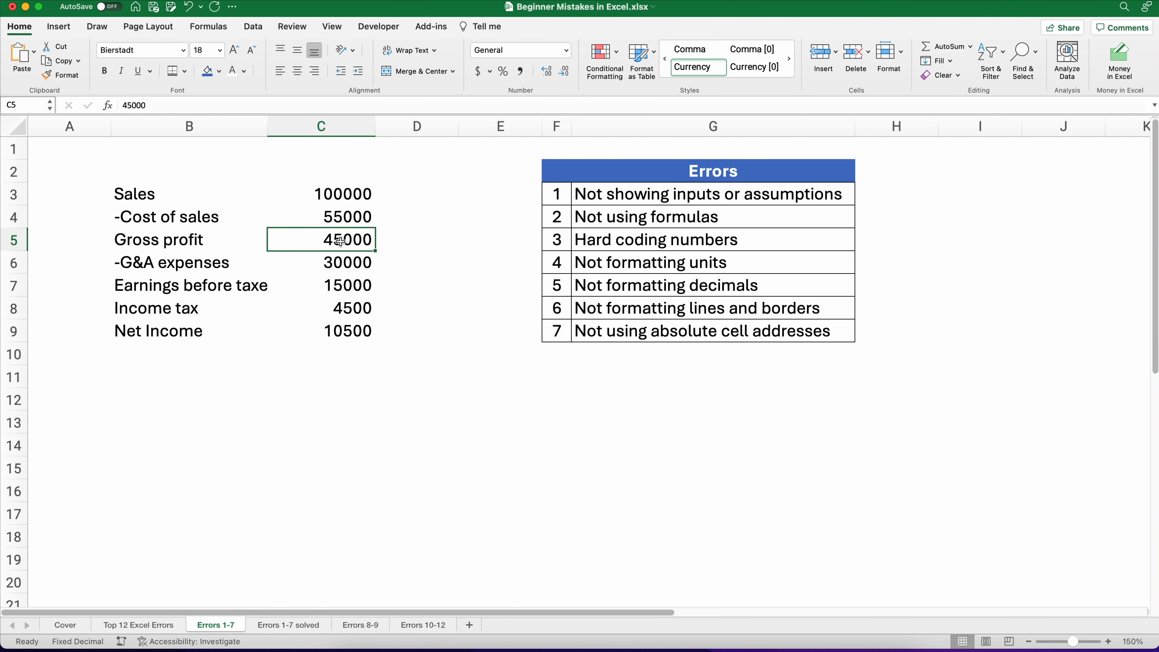
pyautogui.click(353, 263)
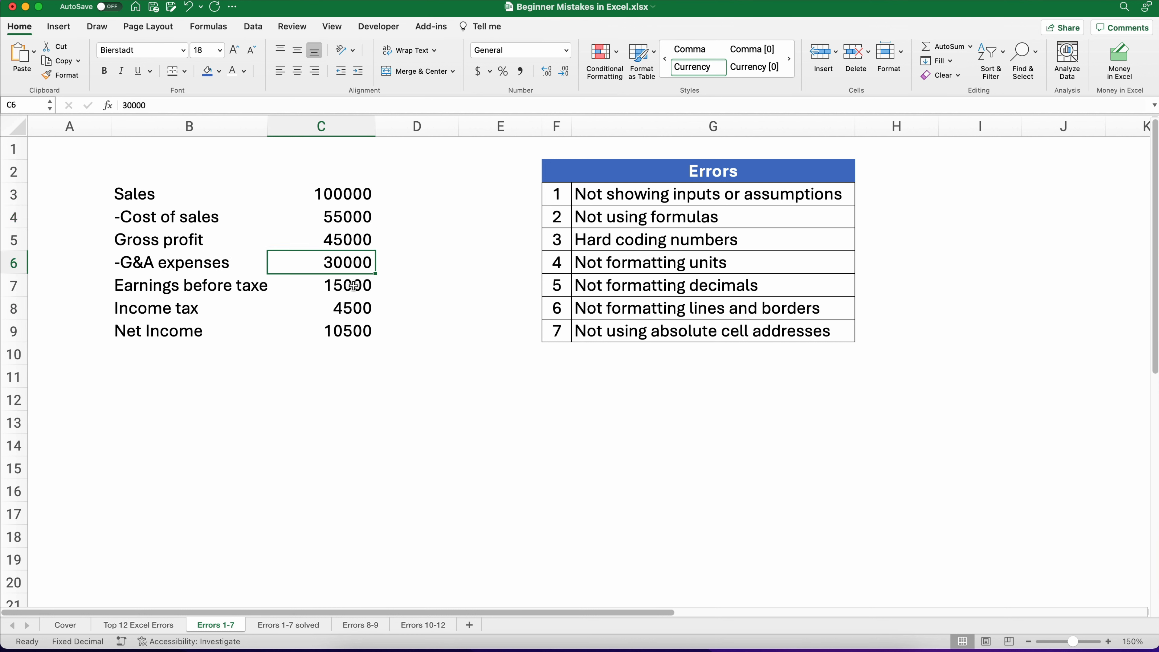
pyautogui.click(354, 285)
pyautogui.click(353, 304)
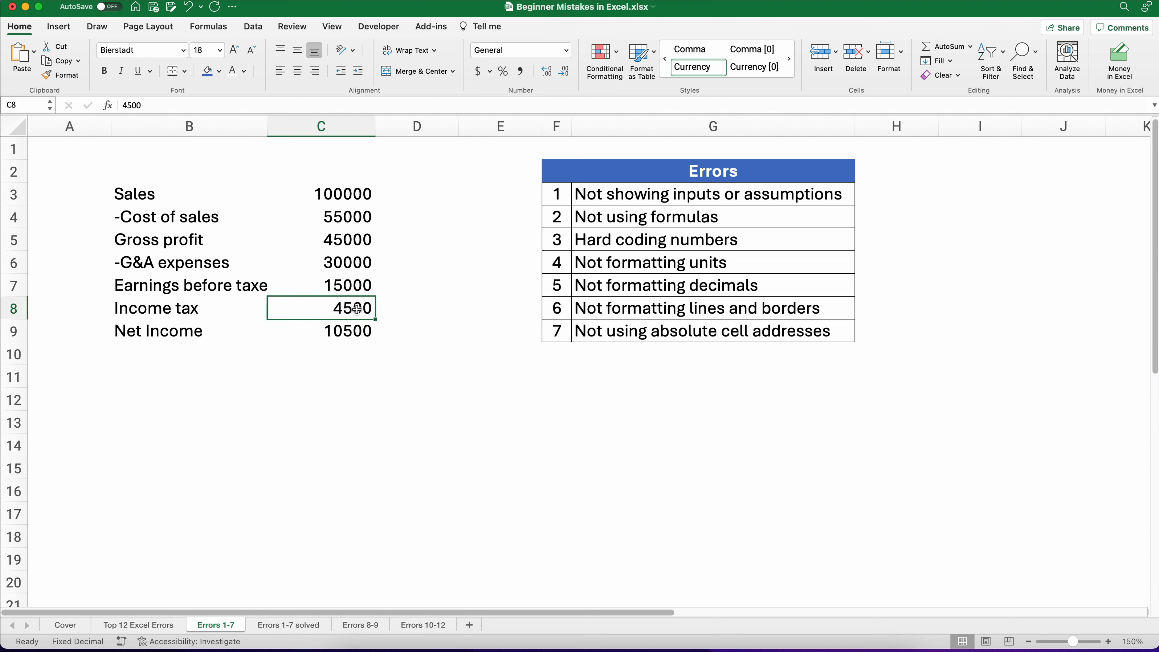
pyautogui.click(356, 324)
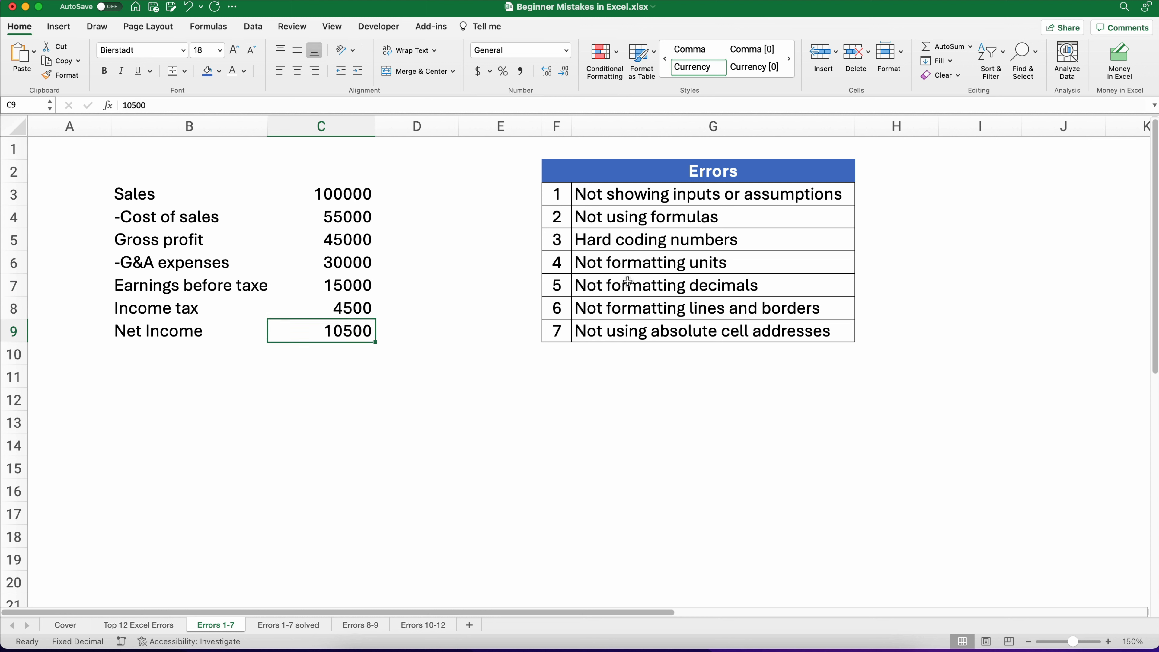
pyautogui.click(601, 264)
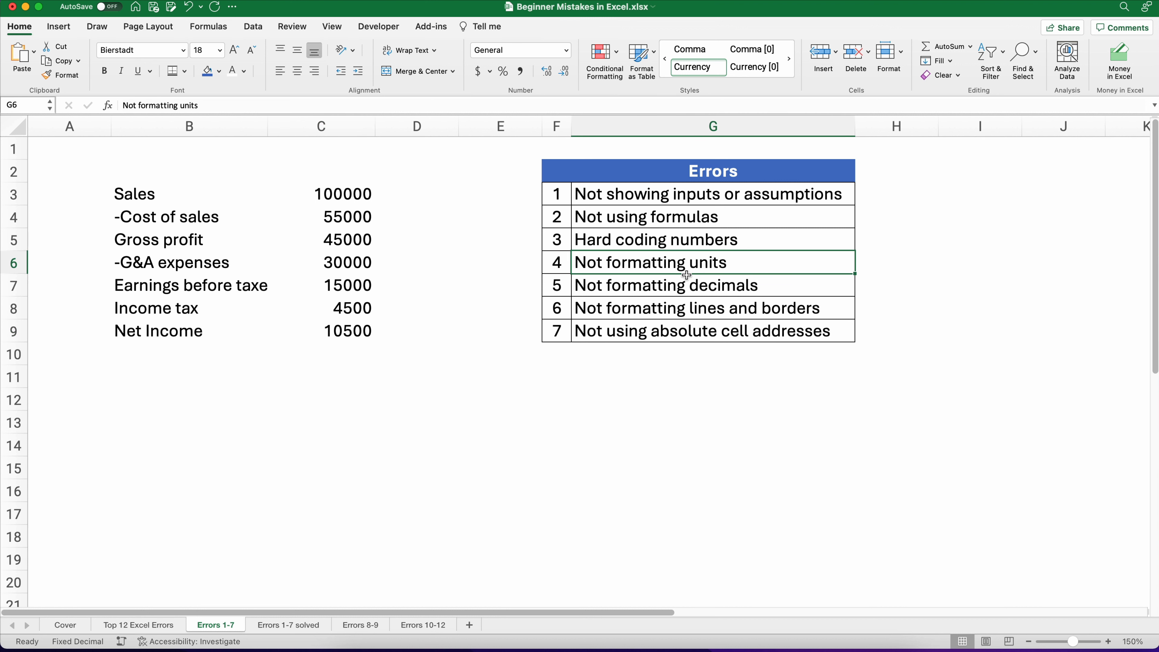
pyautogui.click(770, 288)
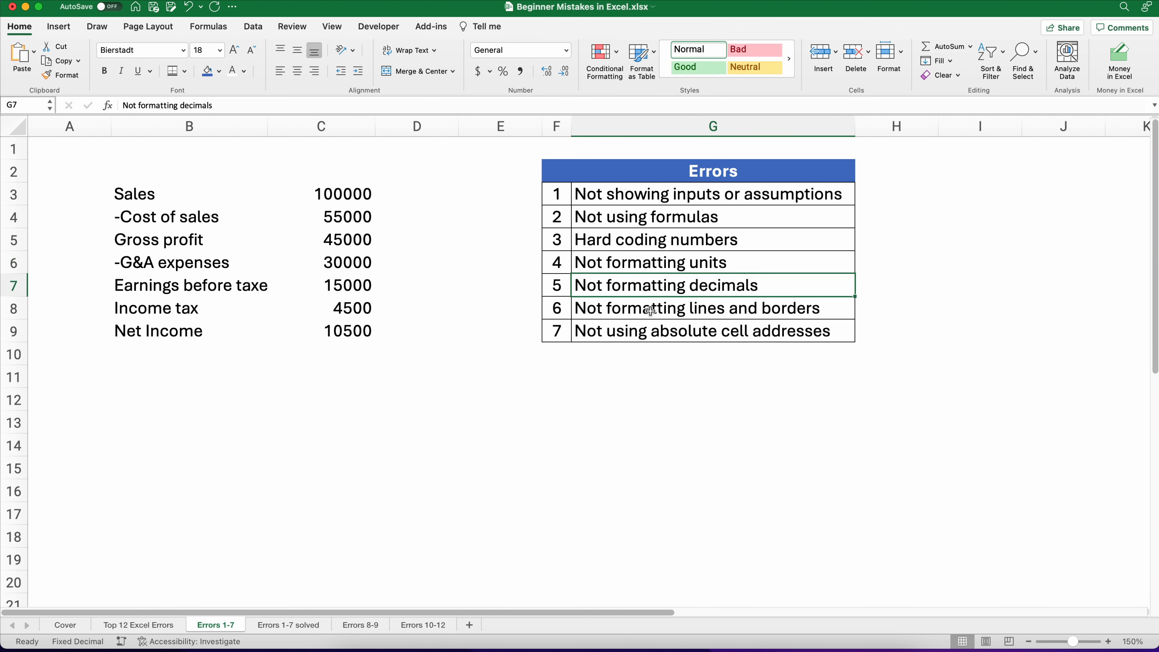
pyautogui.click(647, 329)
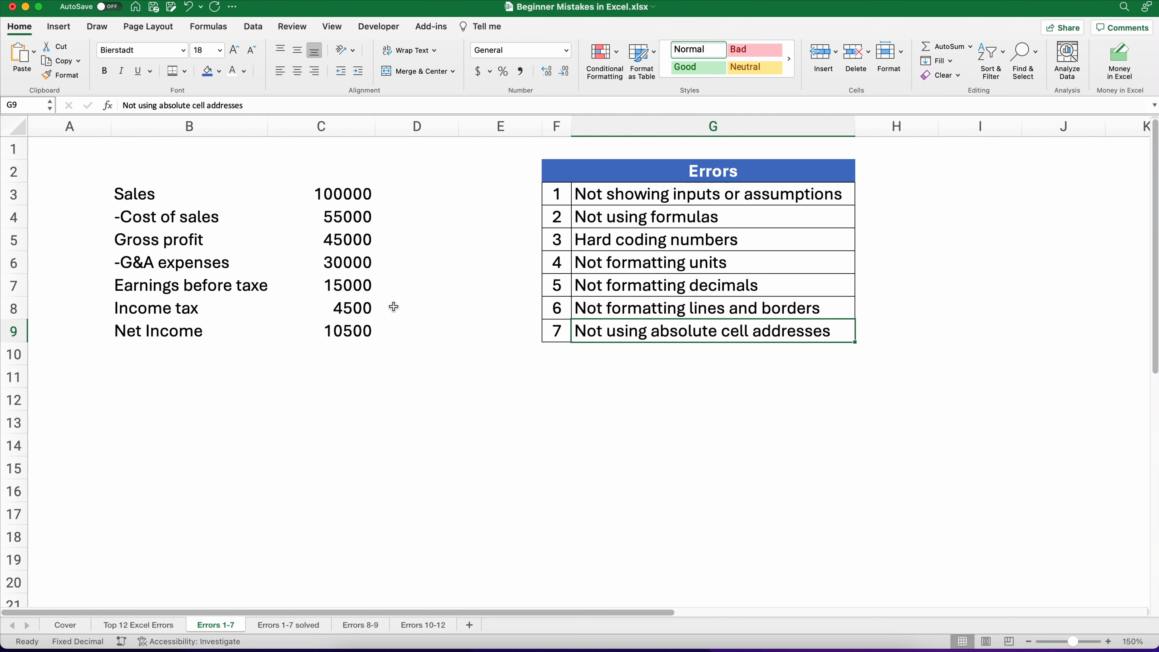
# Step: Open the Errors 1-7 solved sheet and examine the Assumptions or Inputs section
pyautogui.click(304, 624)
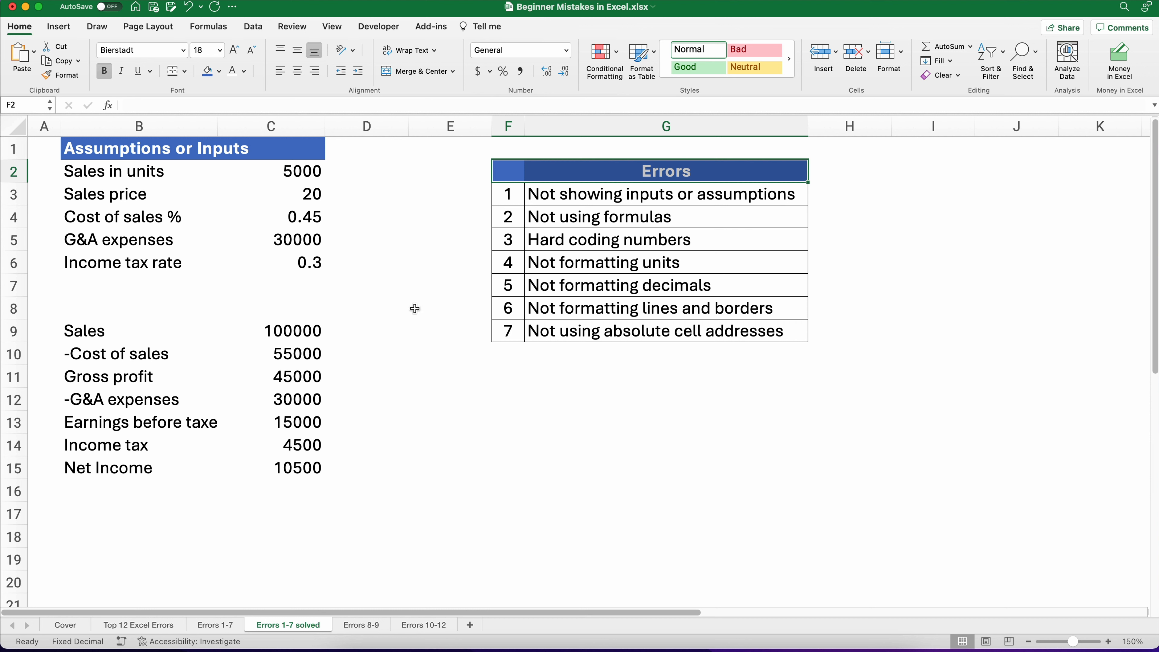
pyautogui.click(72, 174)
pyautogui.moveTo(72, 174); pyautogui.dragTo(254, 260)
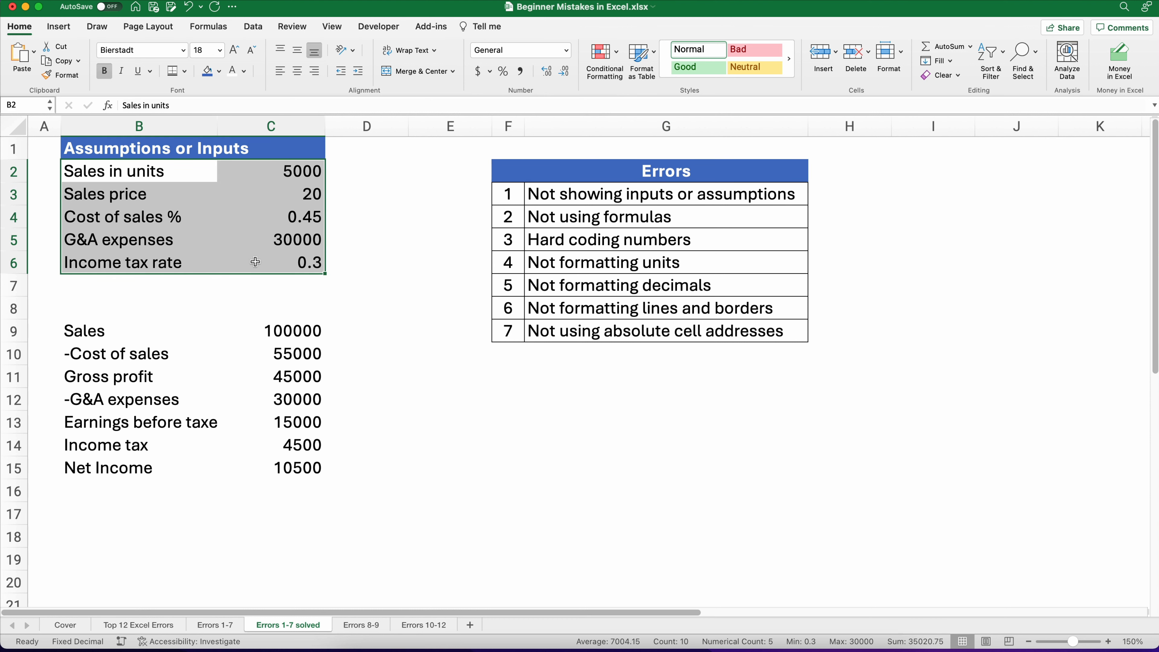
# Step: Format the sales in units value with comma style and no decimal places
pyautogui.click(277, 175)
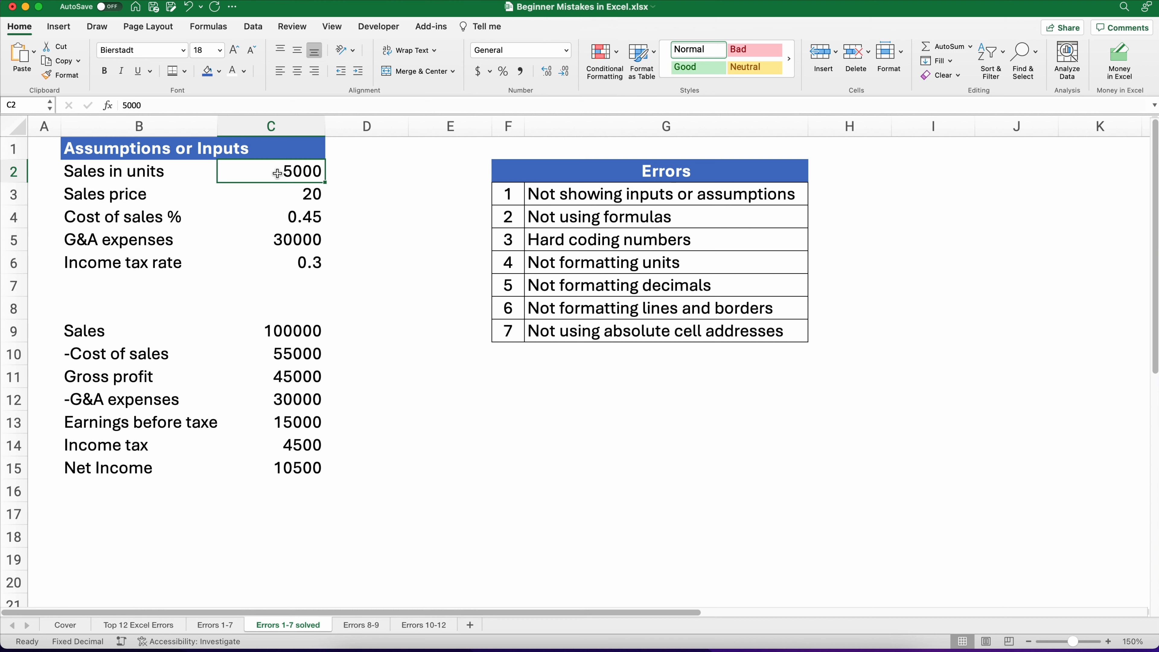
pyautogui.click(520, 77)
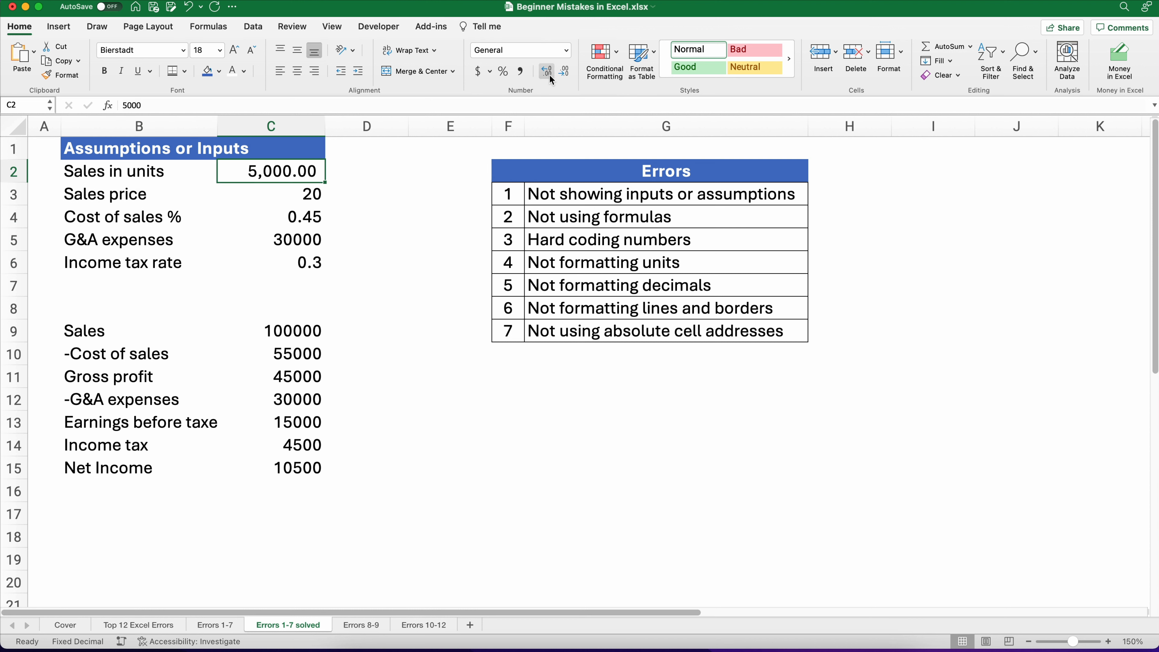
pyautogui.click(564, 73)
pyautogui.click(564, 73)
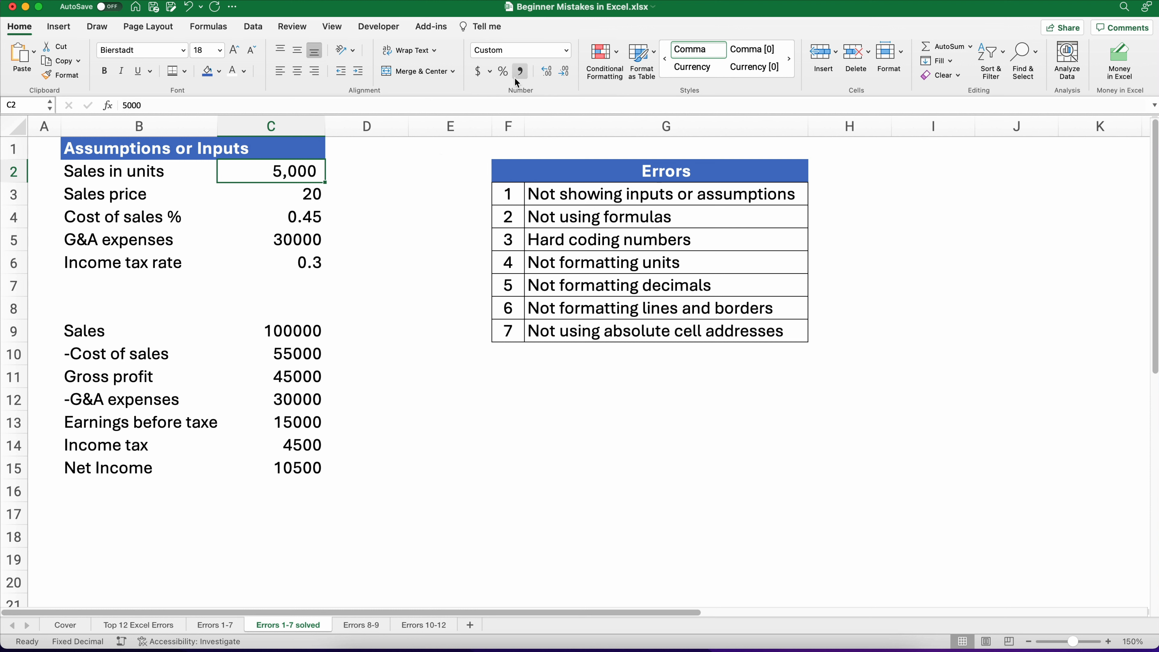
# Step: Apply accounting currency format to the sales price value
pyautogui.click(307, 191)
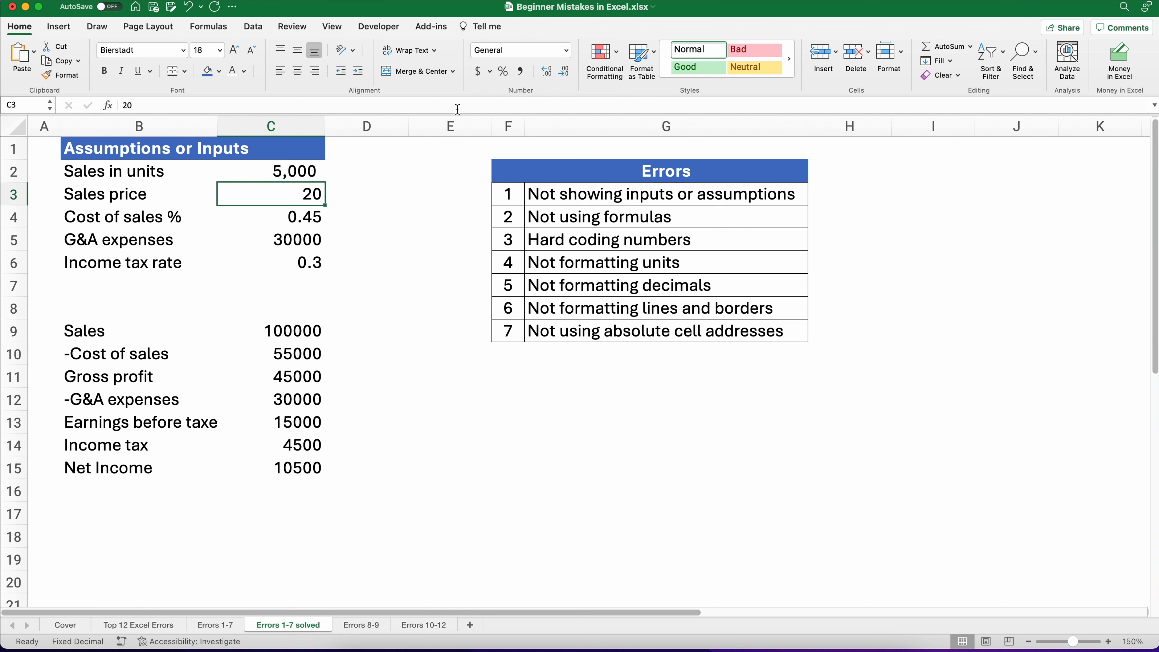
pyautogui.click(476, 76)
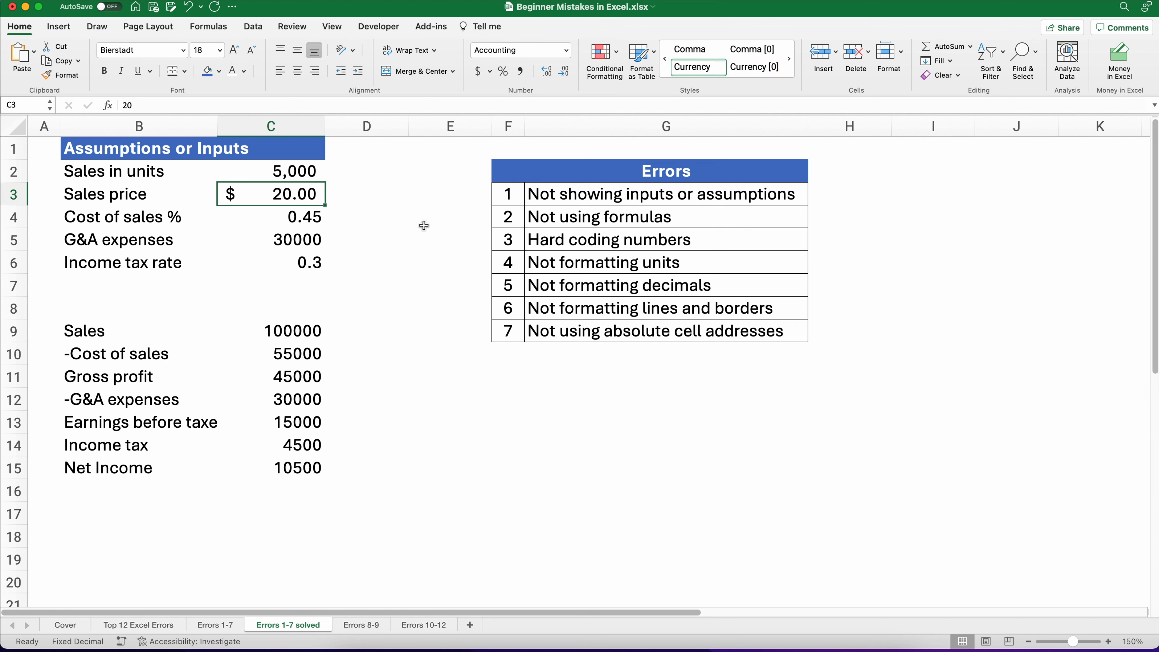
# Step: Format the cost of sales value as a percentage with two decimal places
pyautogui.click(279, 220)
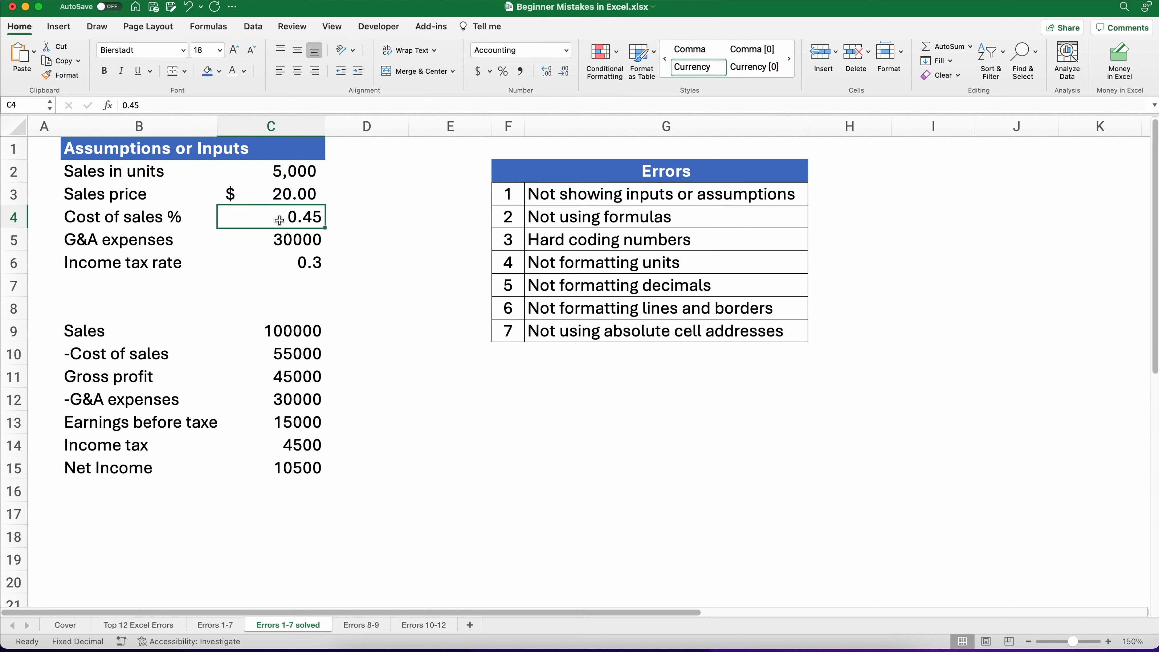
pyautogui.click(503, 71)
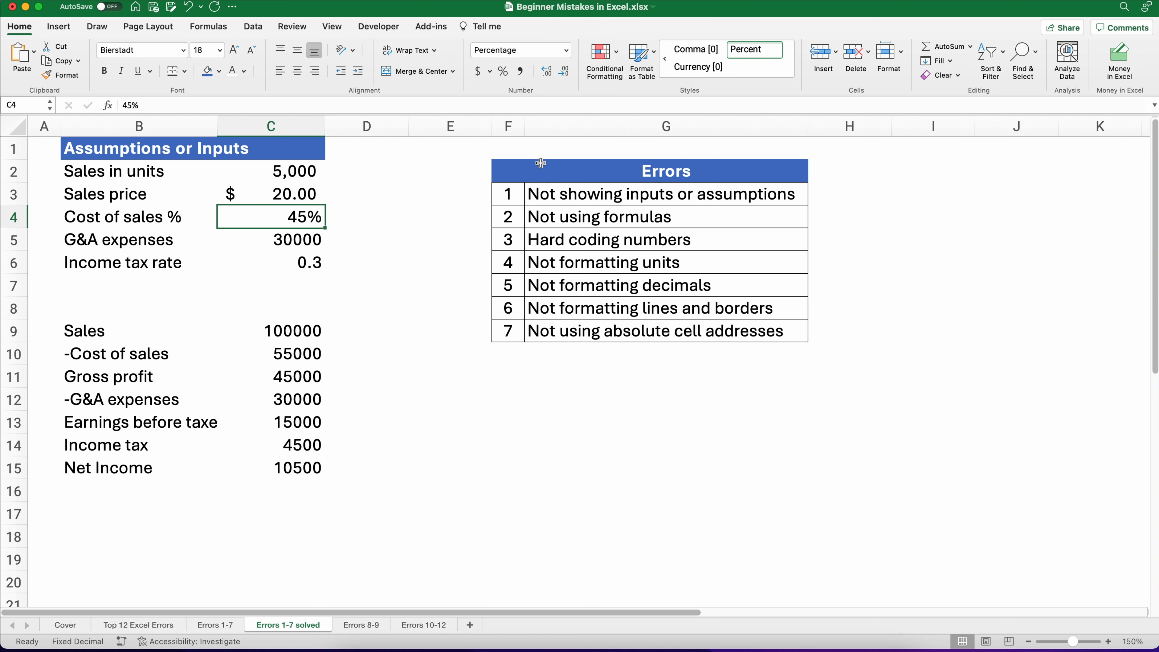
pyautogui.click(545, 74)
pyautogui.click(545, 75)
# Step: Format the G&A expenses value as accounting currency with no decimal places
pyautogui.click(298, 242)
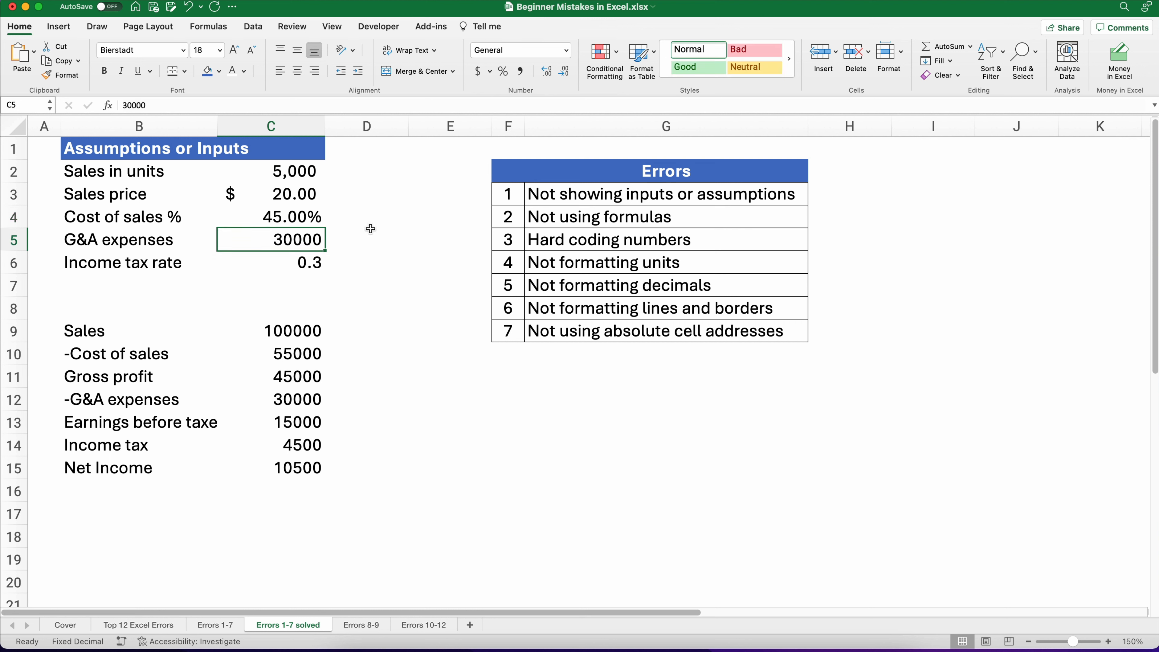
pyautogui.click(478, 71)
pyautogui.click(564, 71)
pyautogui.click(564, 70)
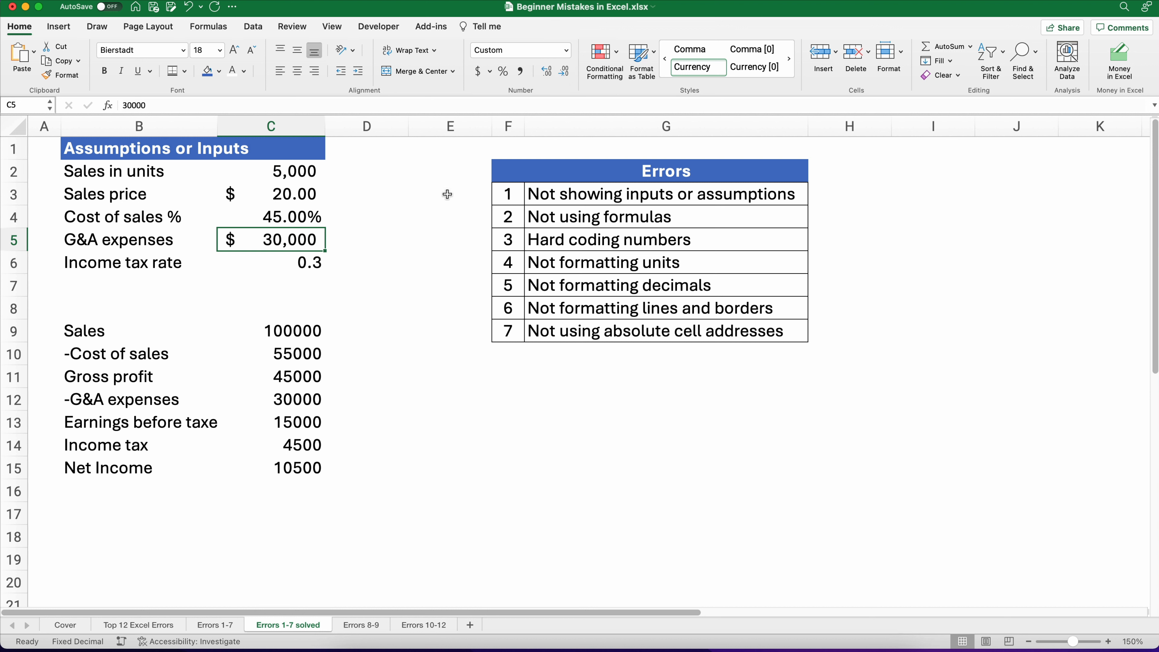
# Step: Format the income tax rate as a percentage with two decimal places
pyautogui.click(302, 267)
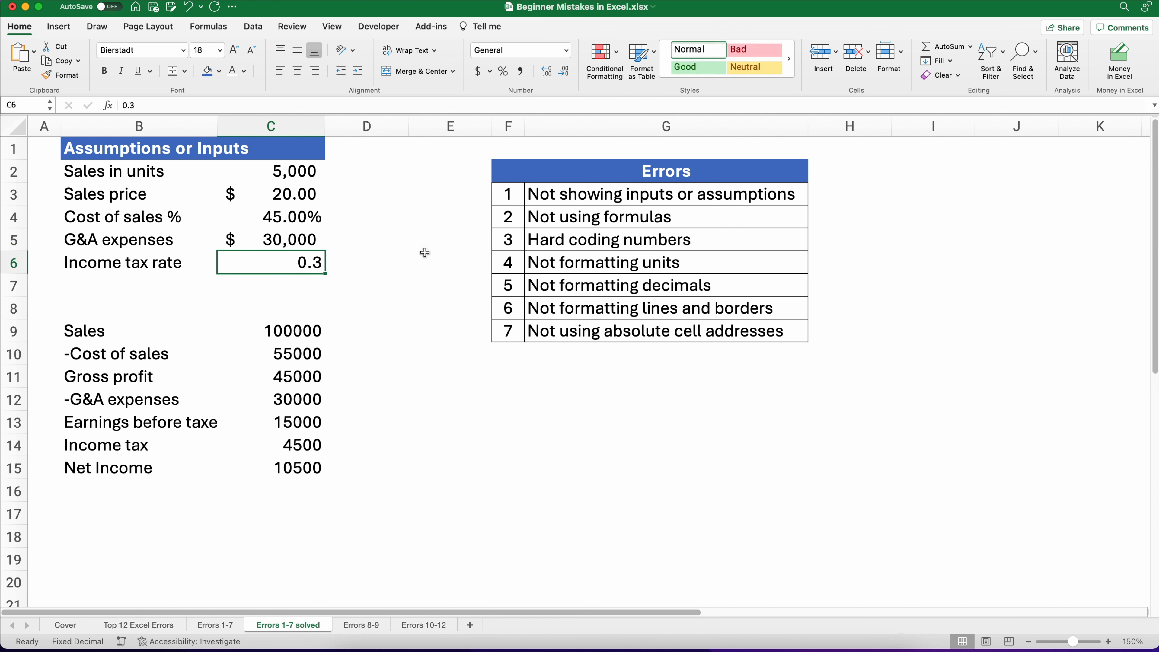
pyautogui.click(500, 72)
pyautogui.click(542, 73)
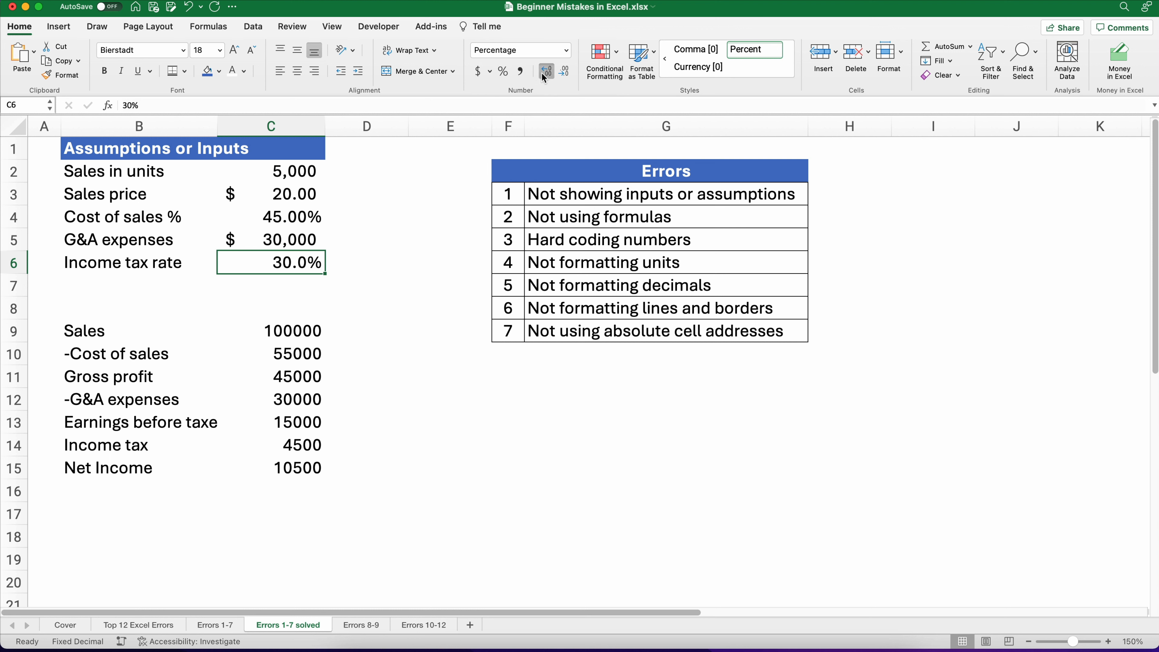
pyautogui.click(542, 73)
# Step: Add all borders around every cell of the assumptions table B2:C6
pyautogui.click(401, 301)
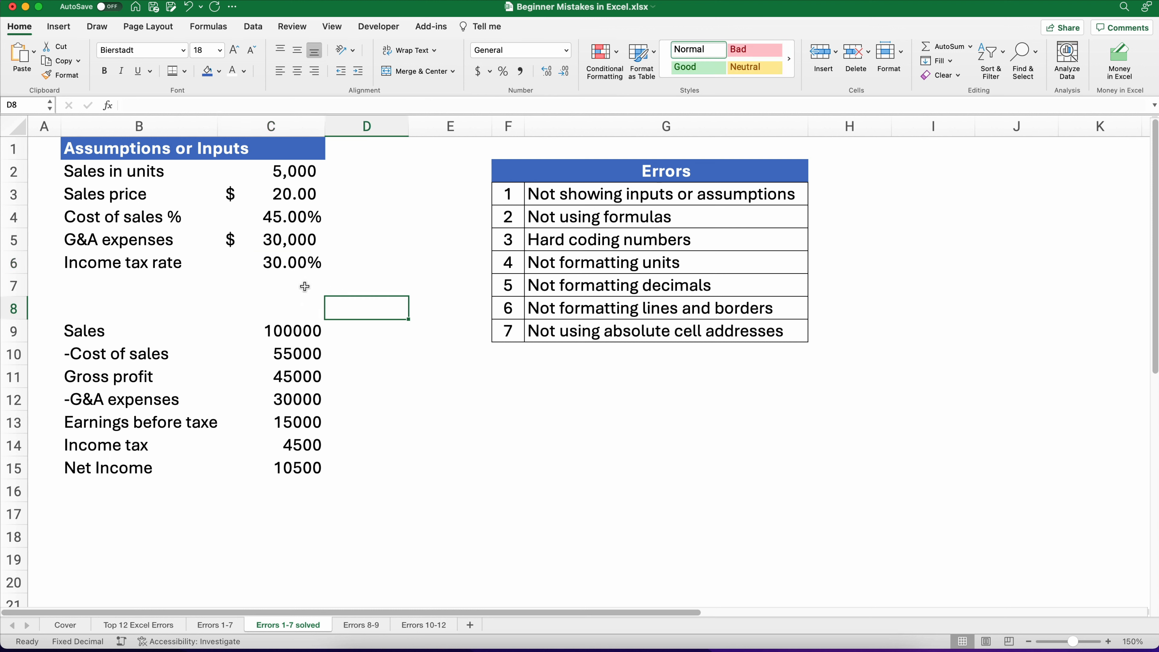
pyautogui.click(73, 170)
pyautogui.moveTo(182, 179); pyautogui.dragTo(283, 267)
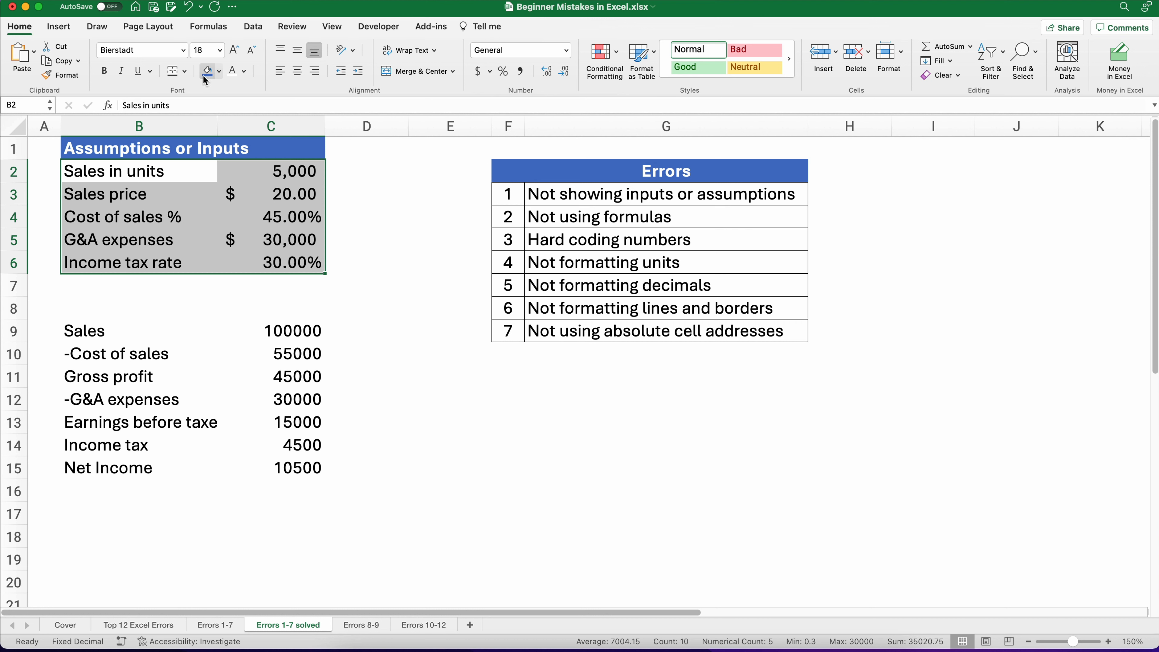
pyautogui.click(185, 72)
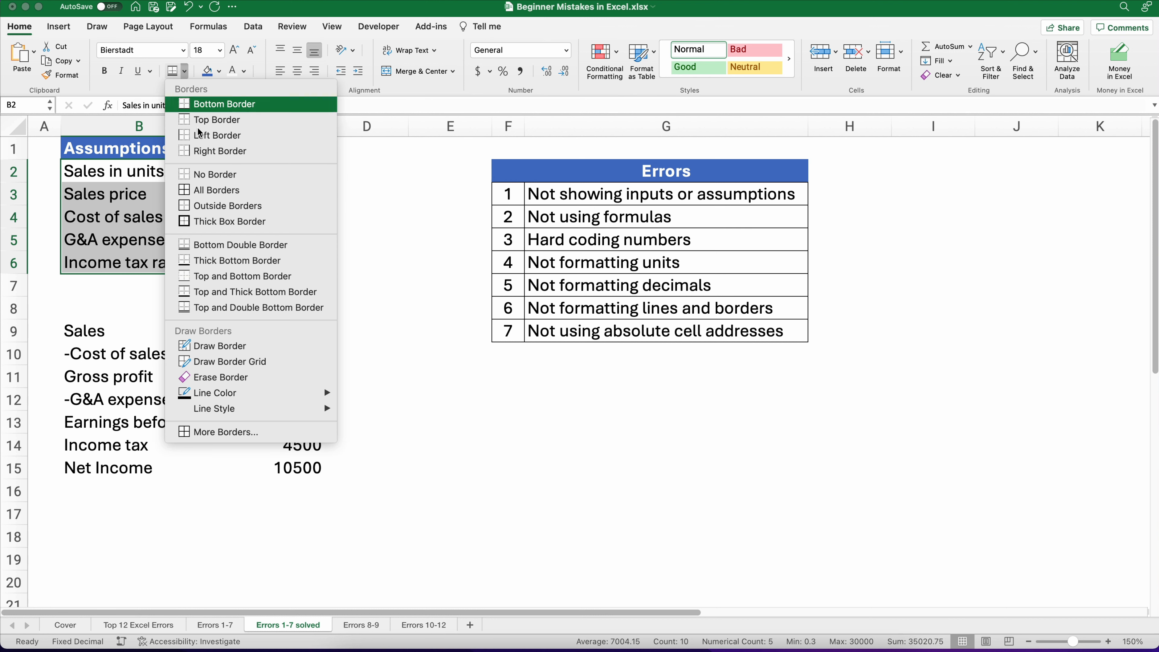
pyautogui.click(222, 190)
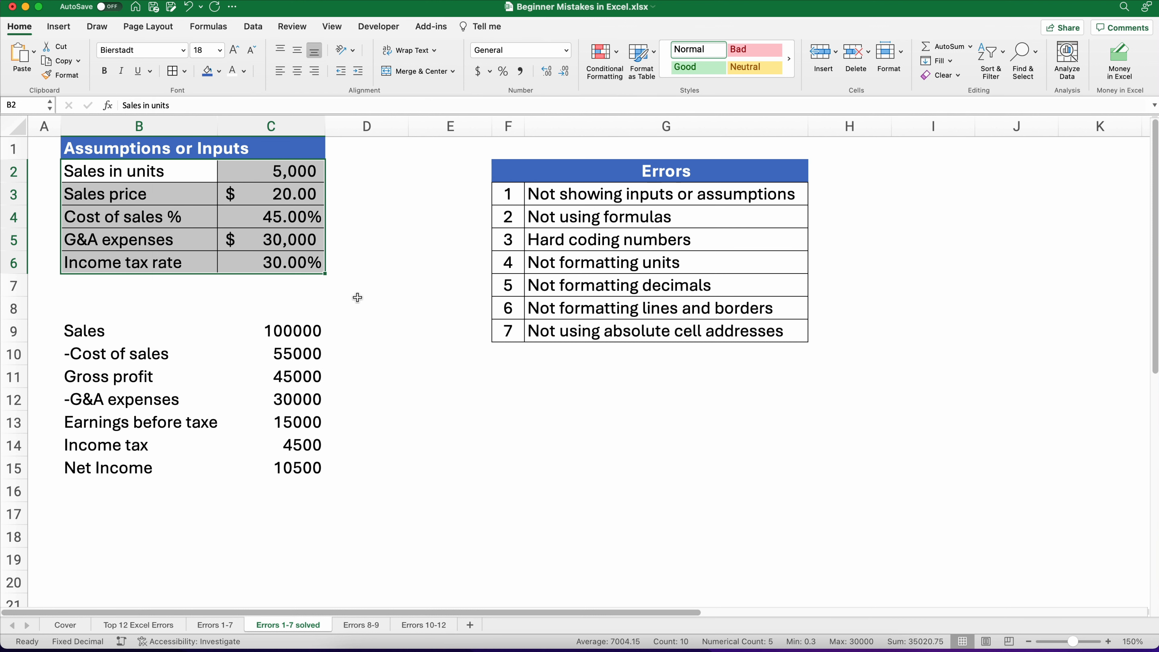
pyautogui.click(356, 306)
# Step: Select and examine the income statement values and line labels below the assumptions
pyautogui.click(282, 330)
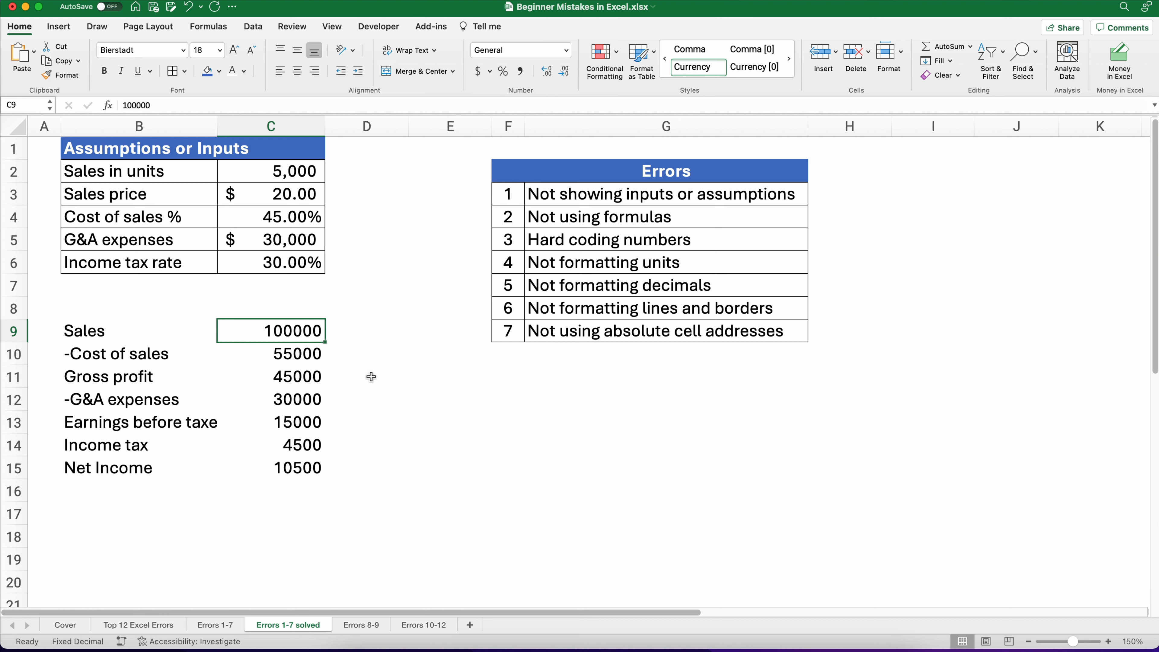
pyautogui.moveTo(284, 331); pyautogui.dragTo(293, 470)
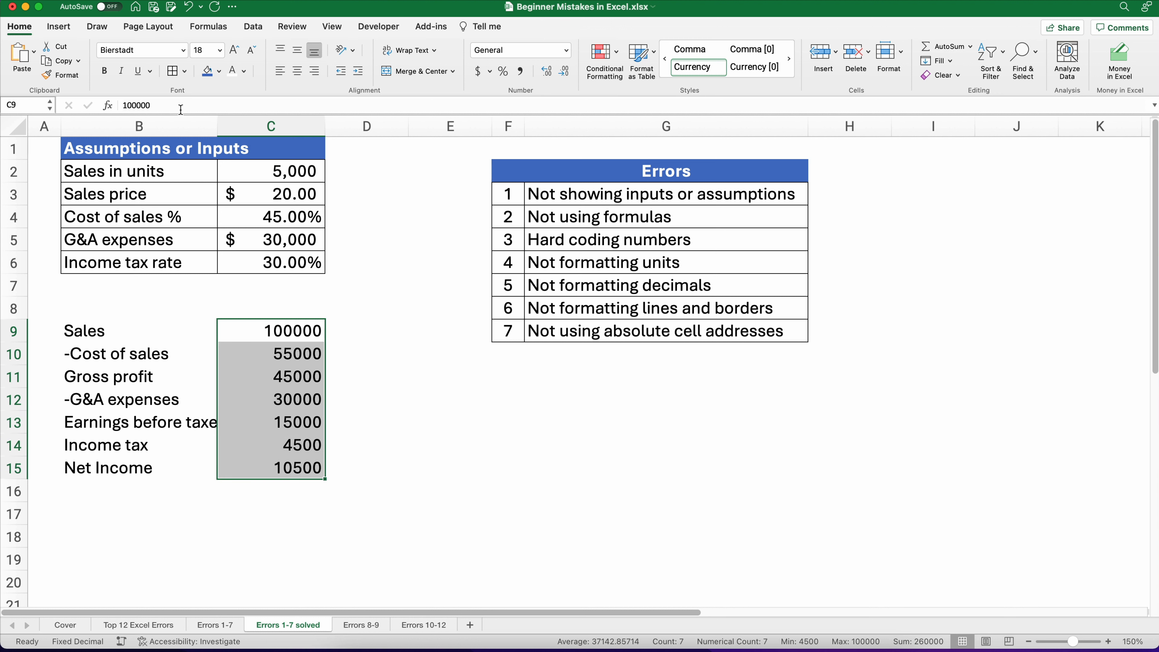
pyautogui.click(379, 312)
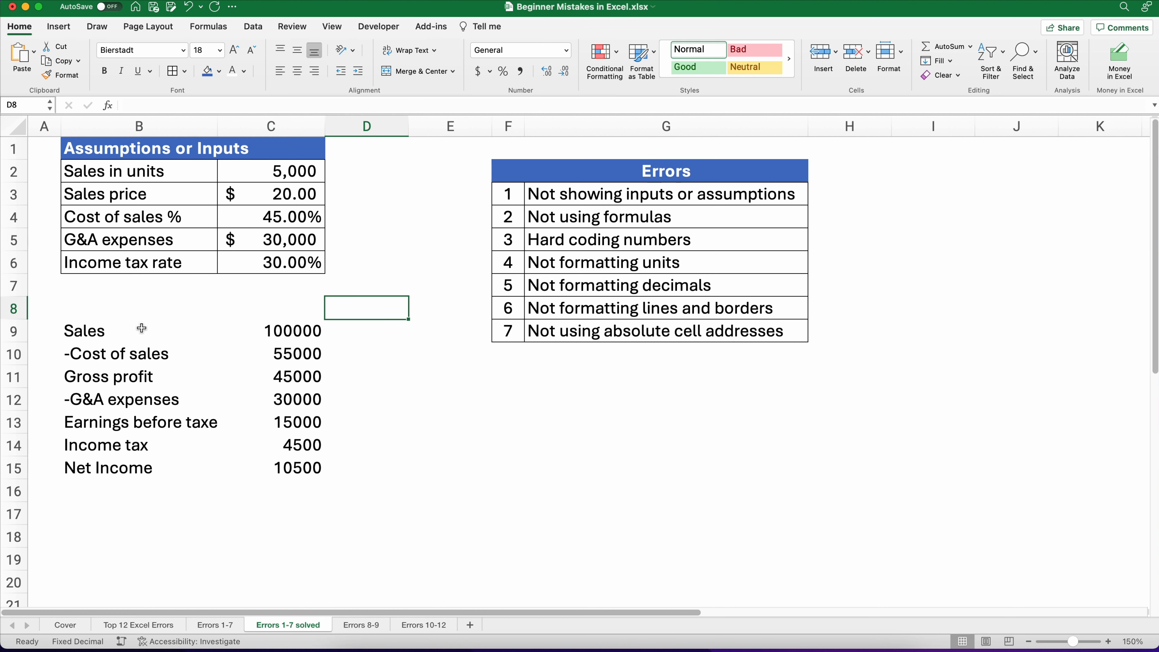
pyautogui.click(84, 330)
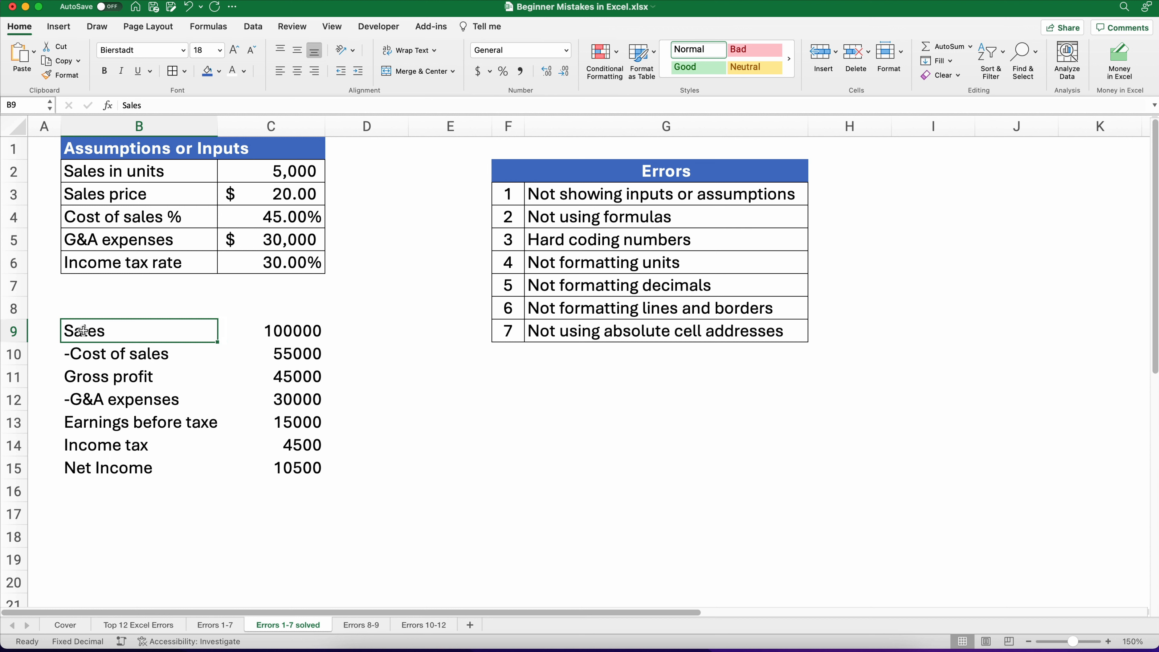
pyautogui.click(77, 354)
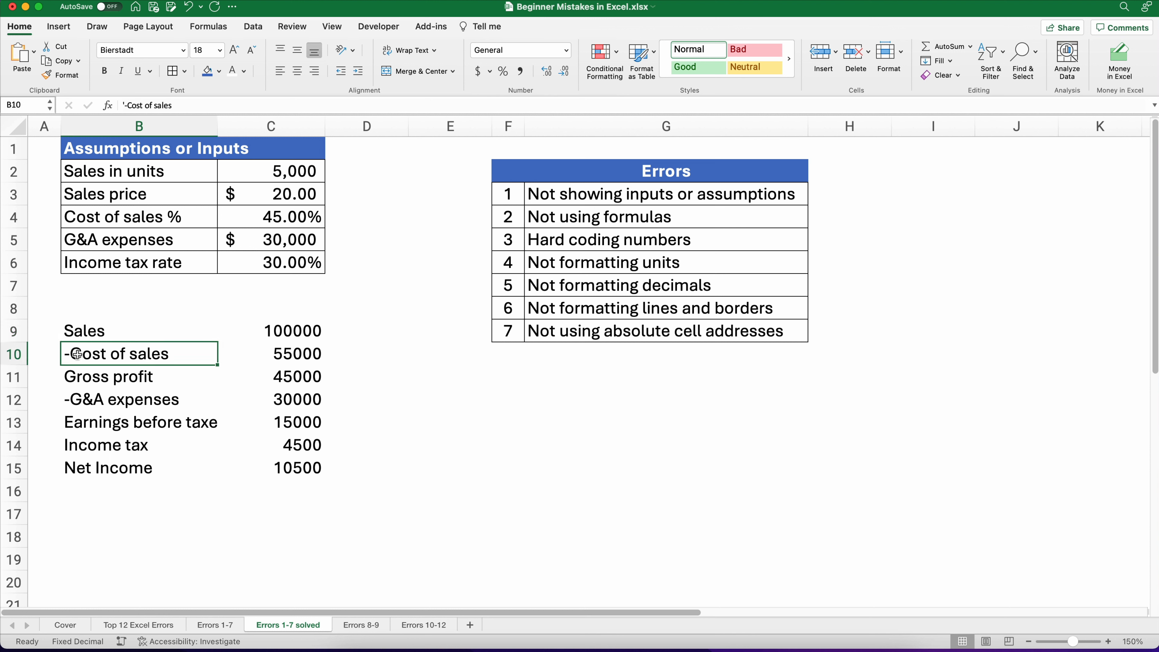
# Step: Enter a formula in the Sales cell multiplying sales in units by sales price (=C2*C3)
pyautogui.click(294, 331)
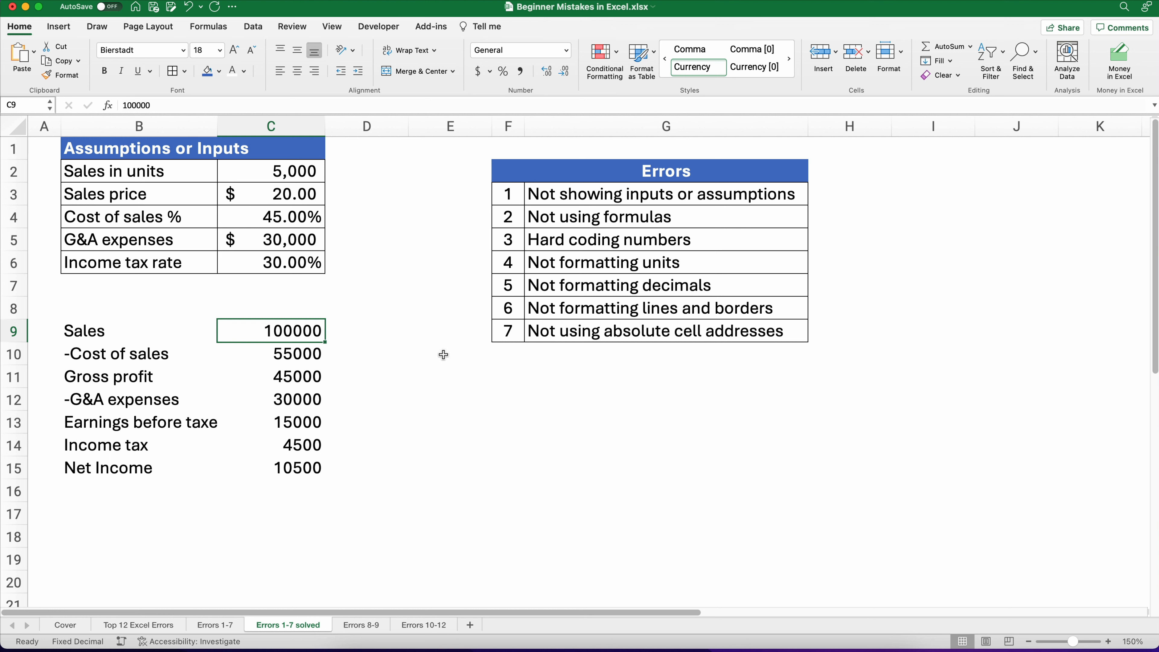
pyautogui.write('=')
pyautogui.press('Up')
pyautogui.press('Up')
pyautogui.press('Up')
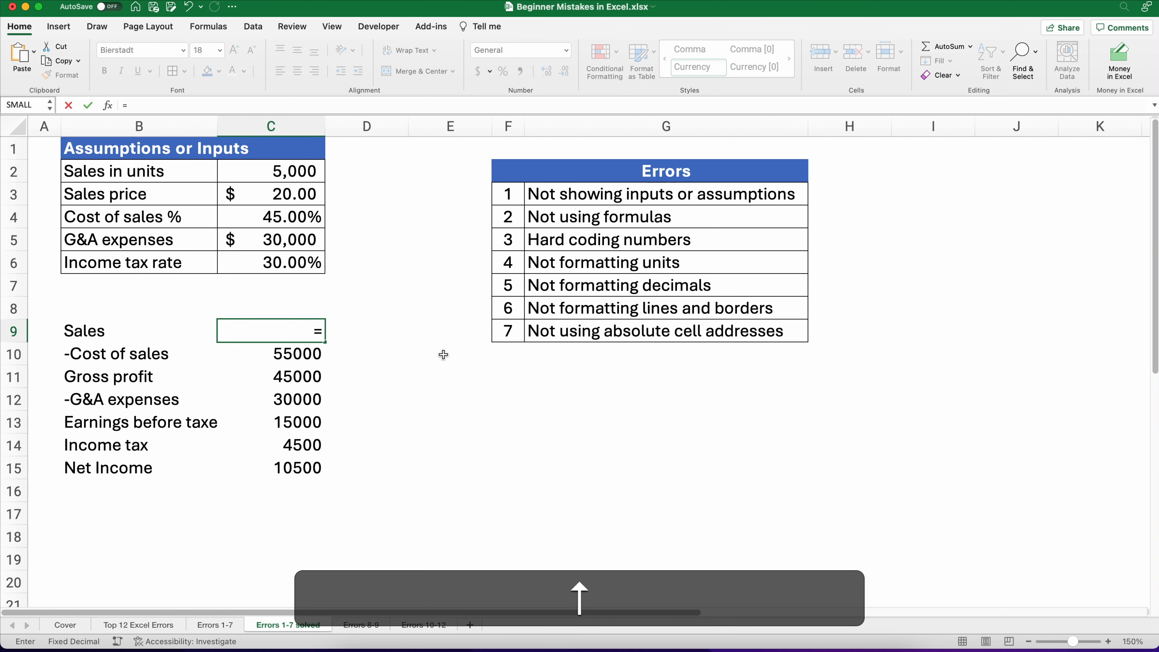
pyautogui.press('Up')
pyautogui.press('Up')
pyautogui.press('Up')
pyautogui.press('Up')
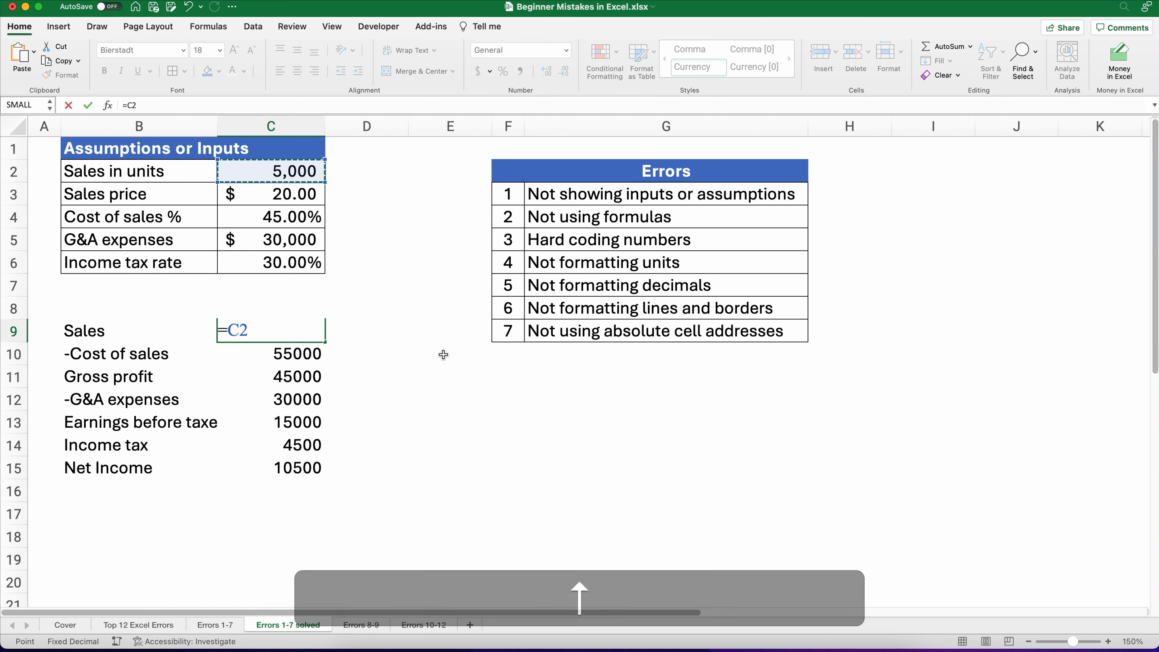
pyautogui.write('*')
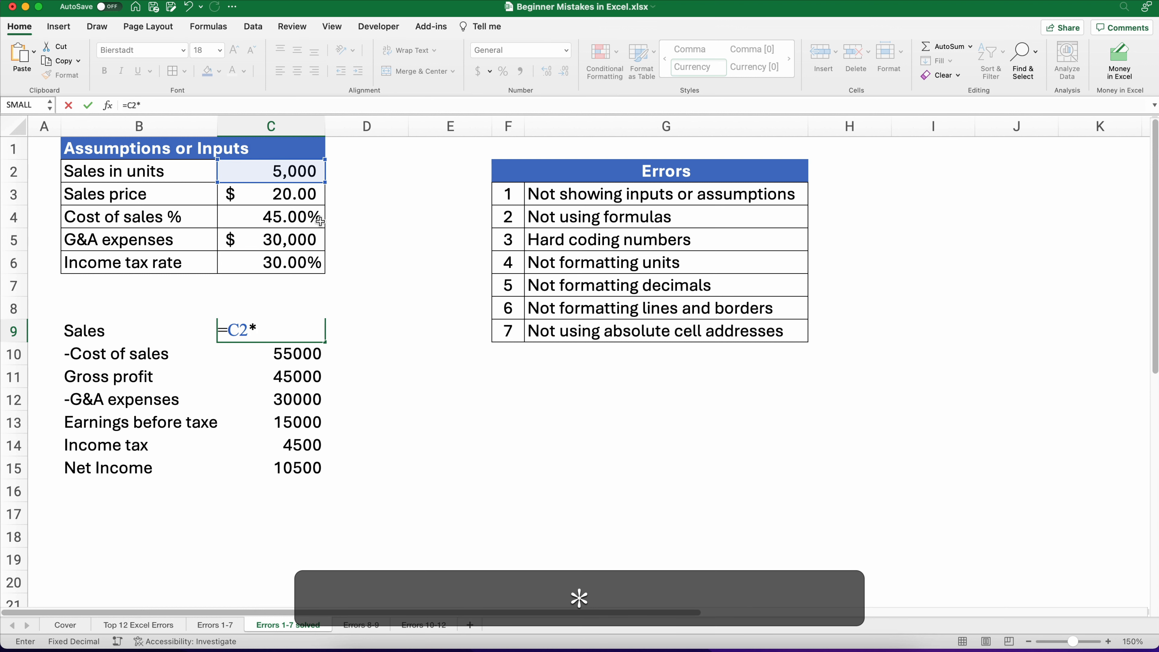
pyautogui.click(296, 197)
pyautogui.press('Return')
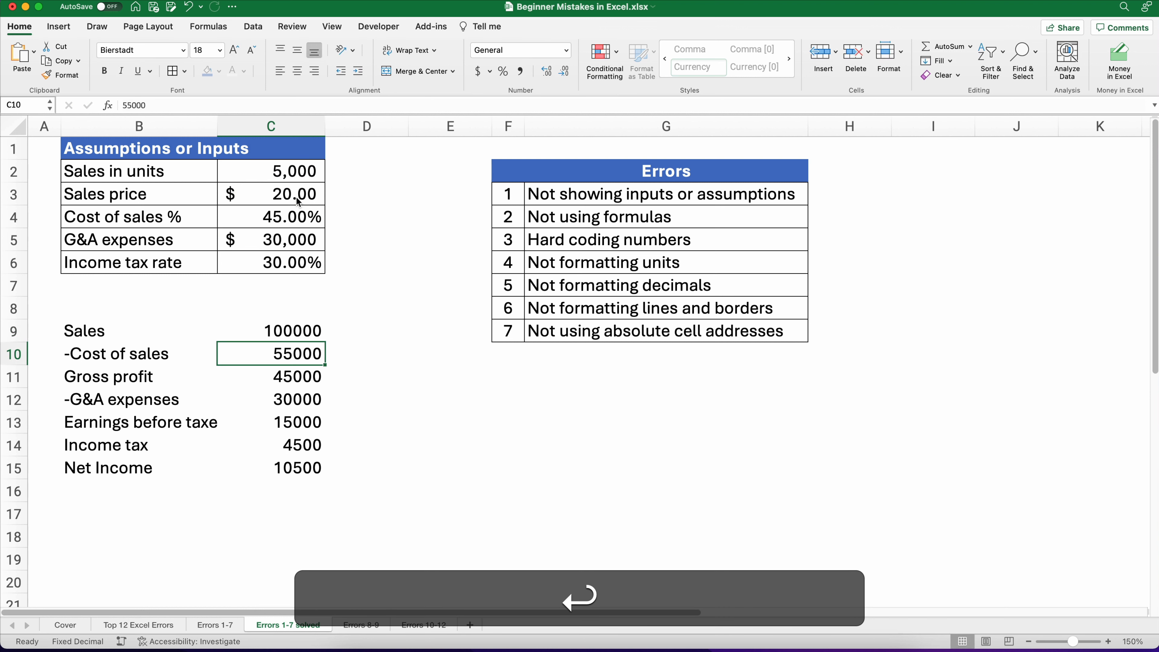
# Step: Format the Sales value as accounting currency with no decimal places
pyautogui.press('Up')
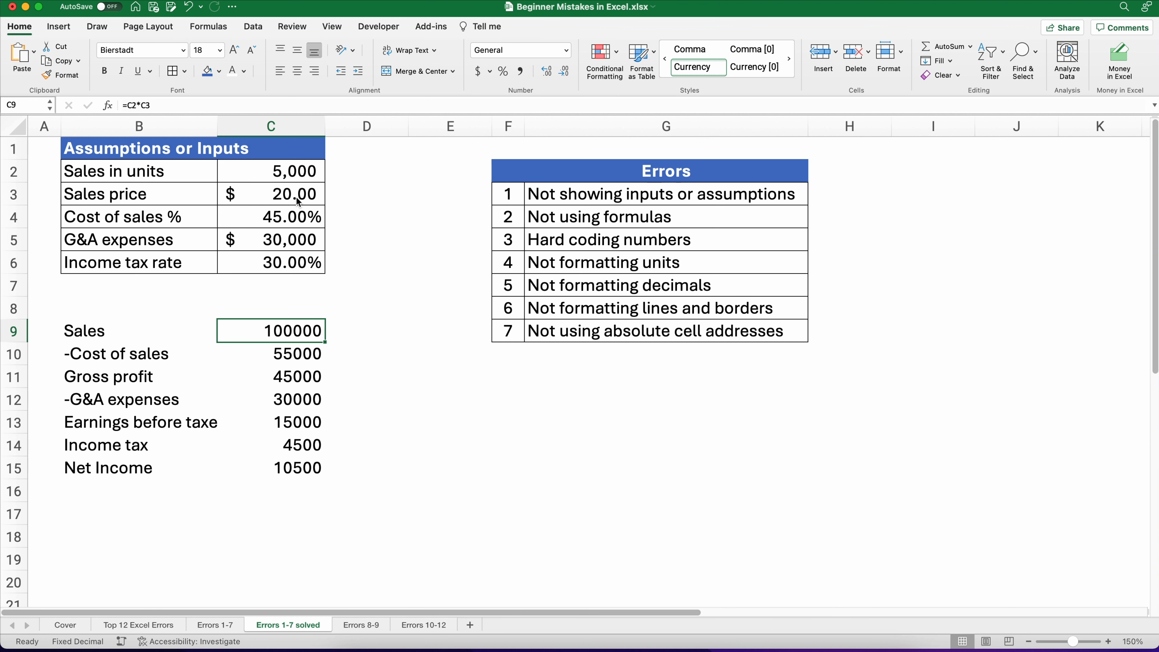
pyautogui.click(478, 72)
pyautogui.click(563, 71)
pyautogui.click(563, 72)
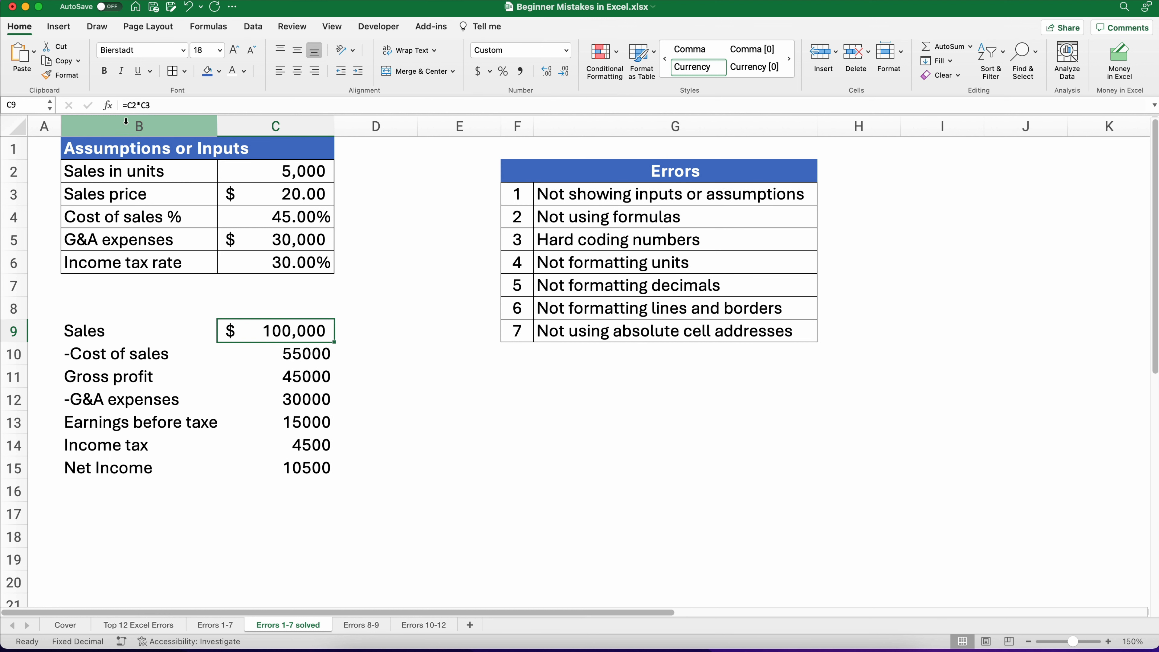
# Step: Inspect the Sales formula and its referenced input cells
pyautogui.click(156, 106)
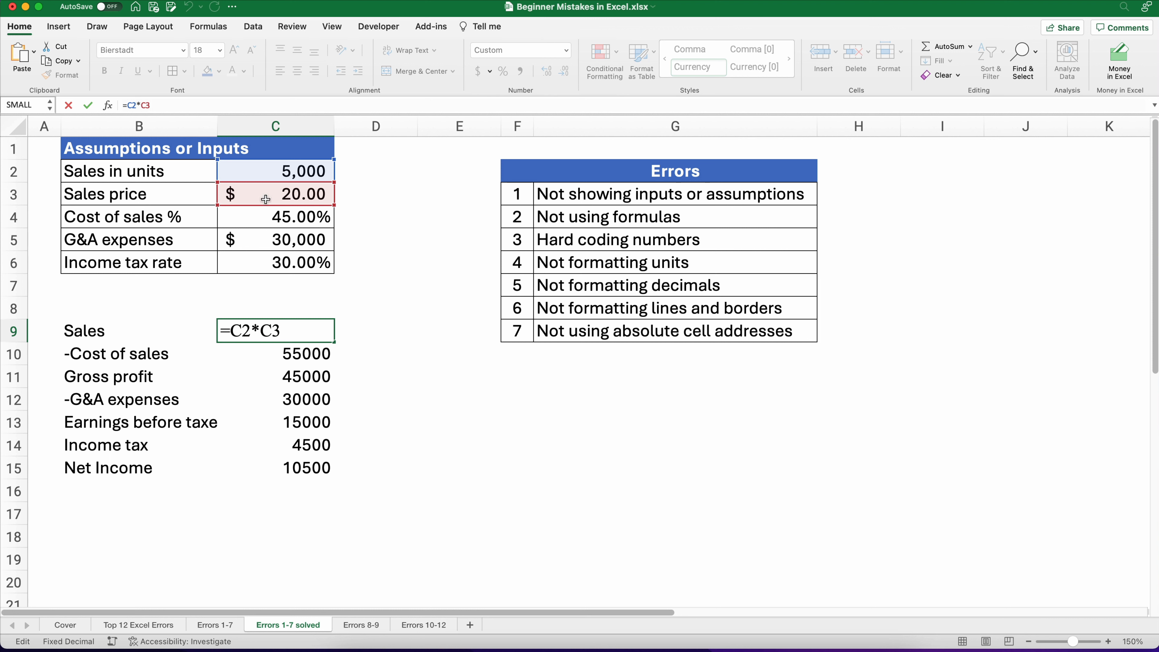
pyautogui.click(404, 355)
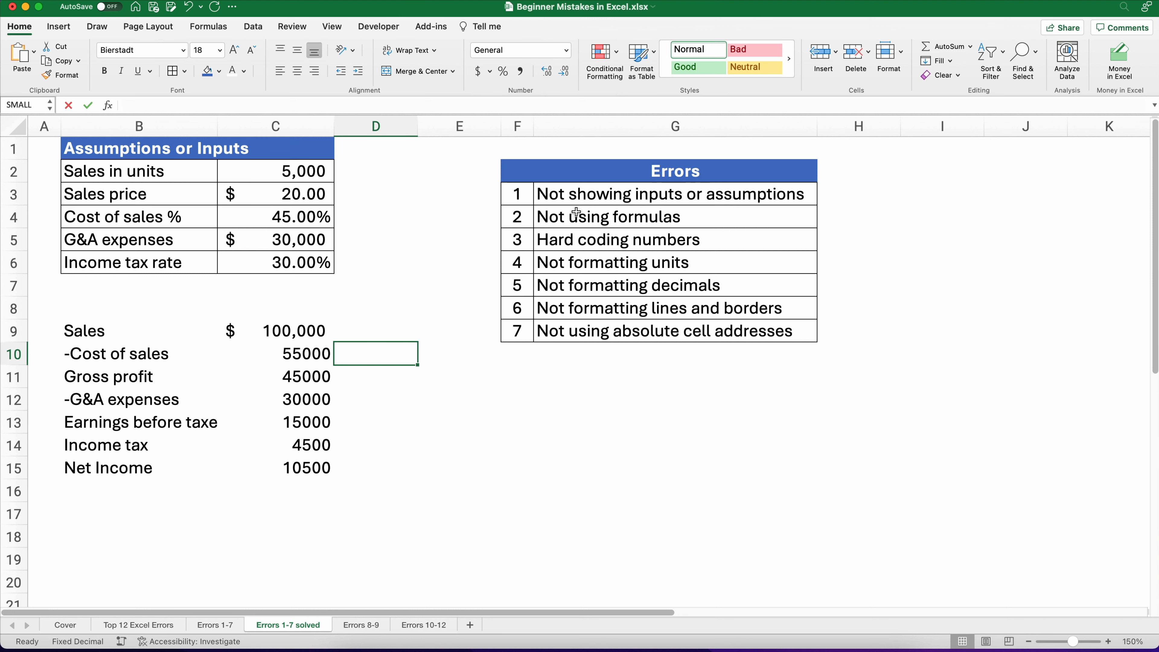
pyautogui.click(569, 198)
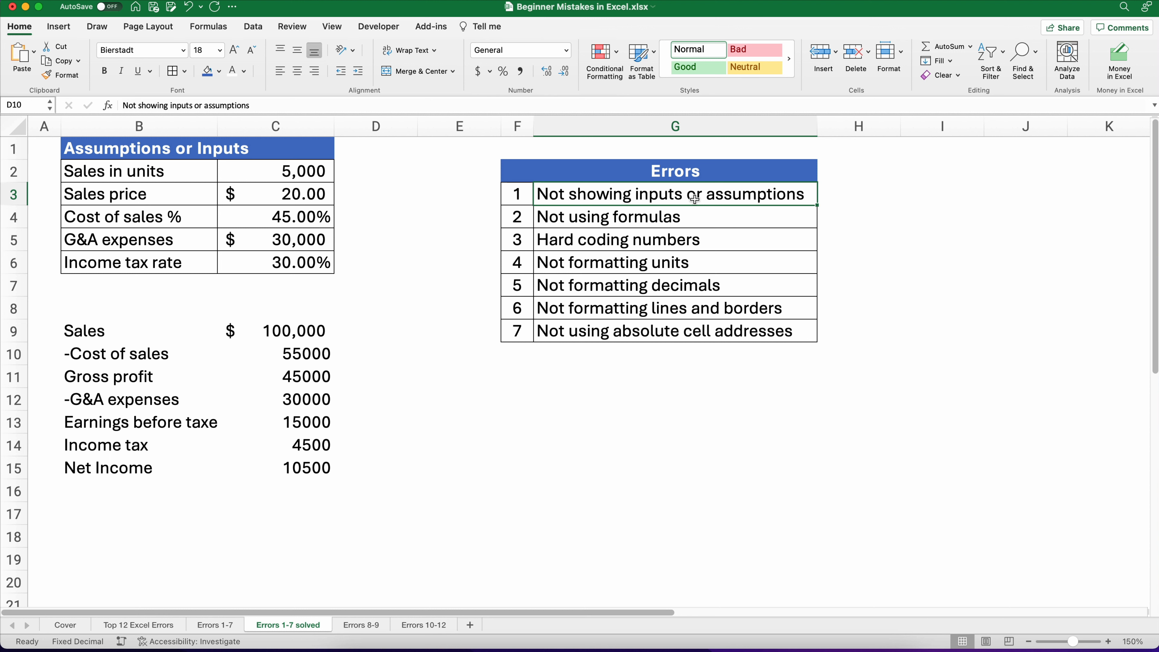
# Step: Set sales in units to 6000 and undo the change
pyautogui.click(306, 177)
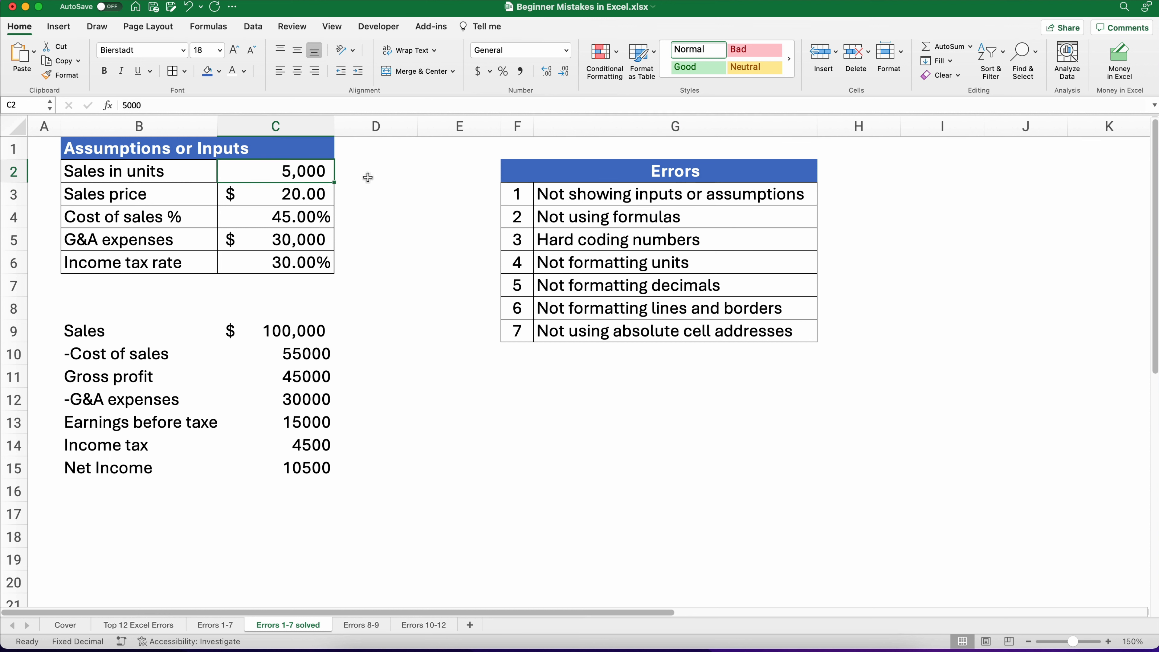
pyautogui.write('6000')
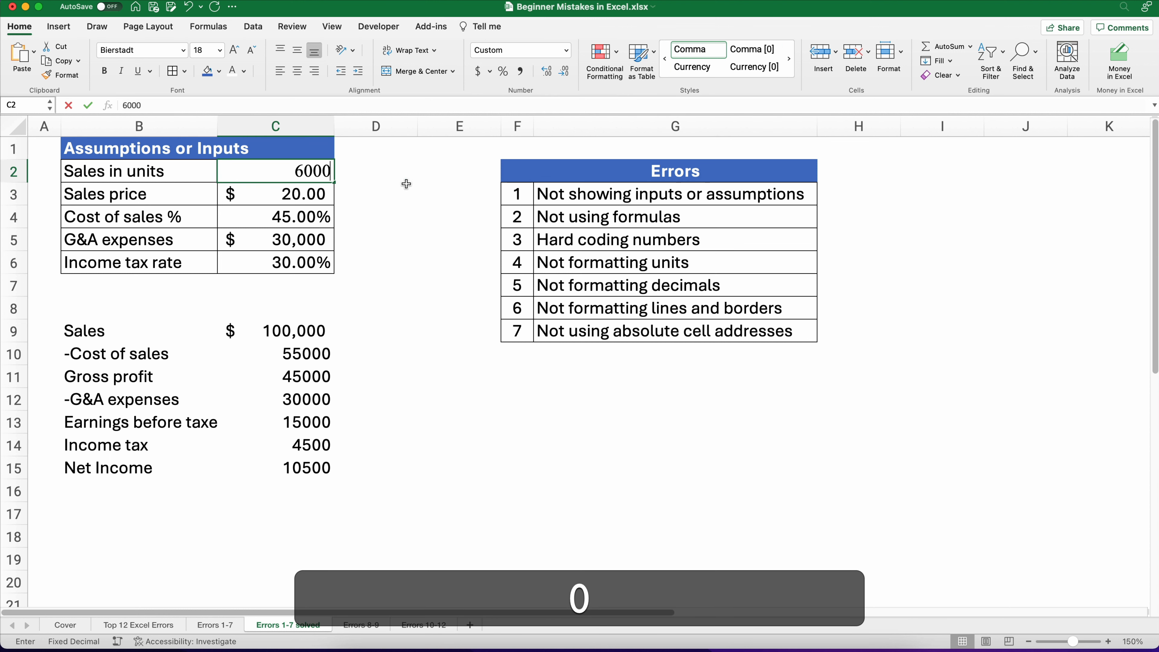
pyautogui.press('Return')
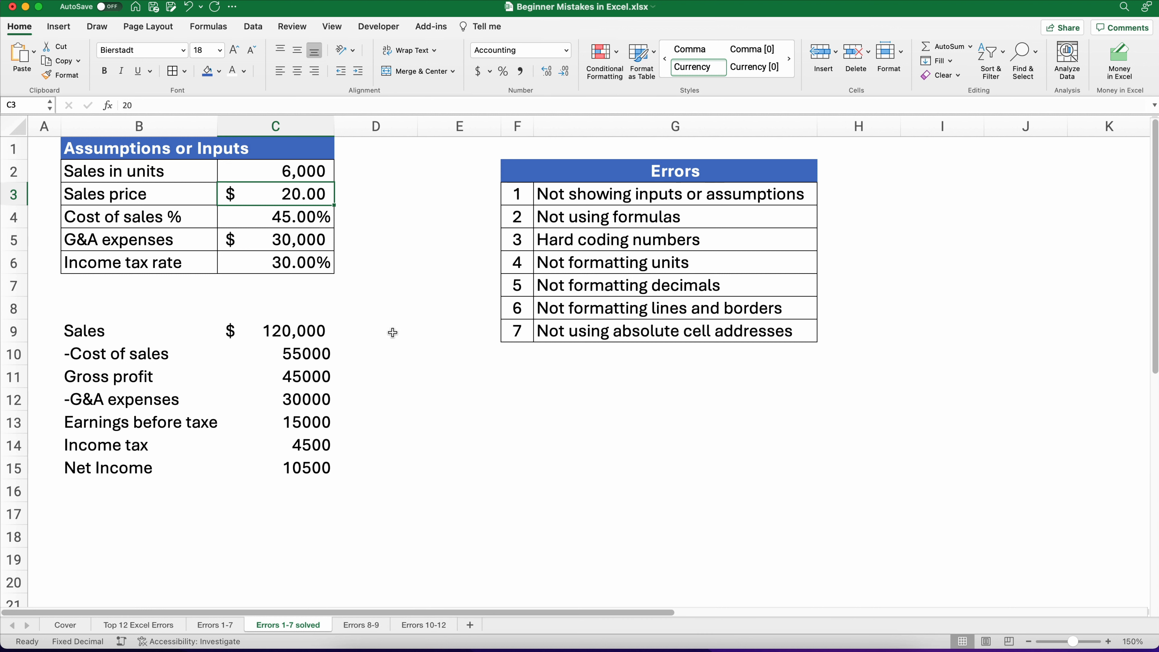
pyautogui.click(300, 332)
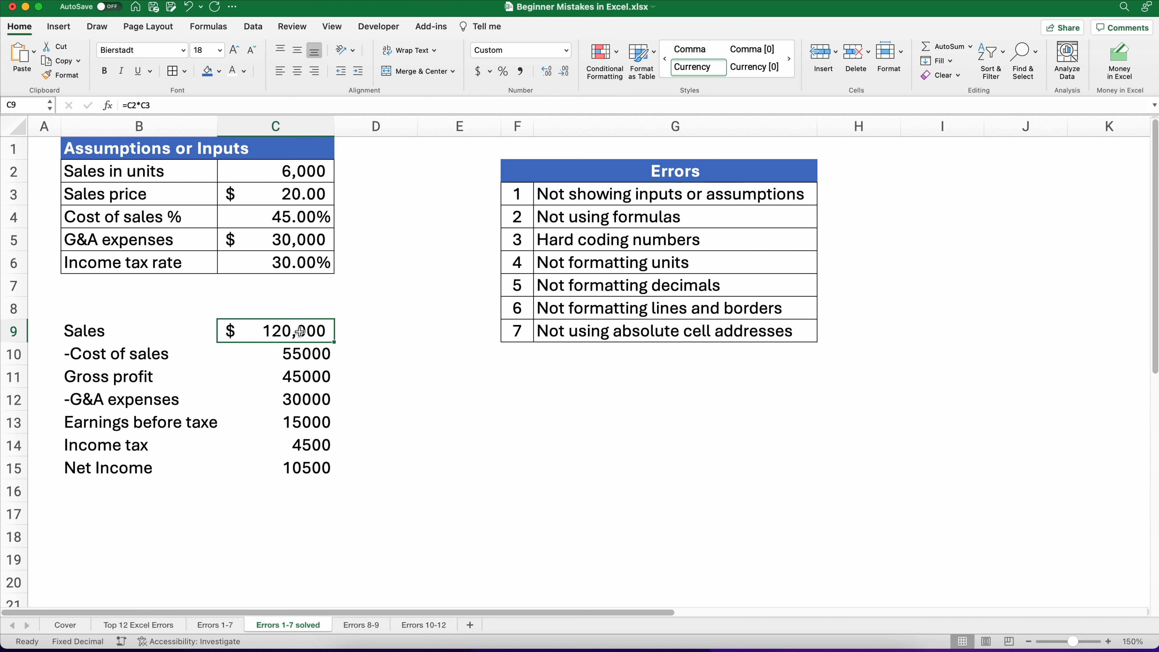
pyautogui.press('super+z')
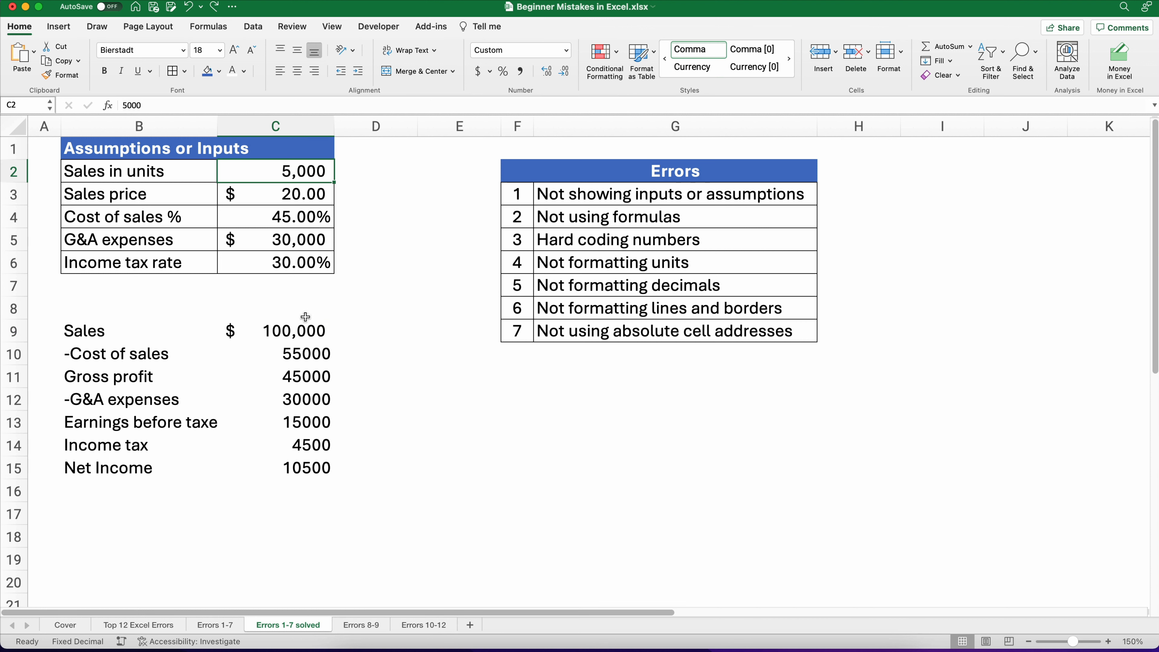
# Step: Replace the Sales formula with the hard-coded formula =5000*20
pyautogui.click(304, 331)
pyautogui.write('=5000')
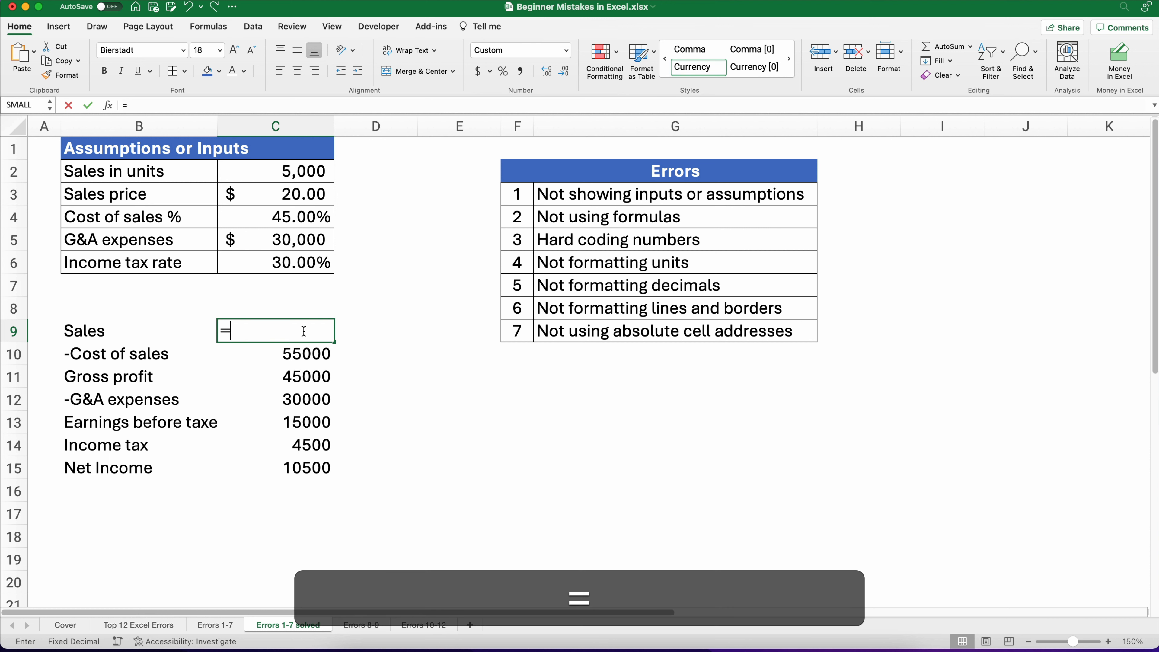
pyautogui.write('*20')
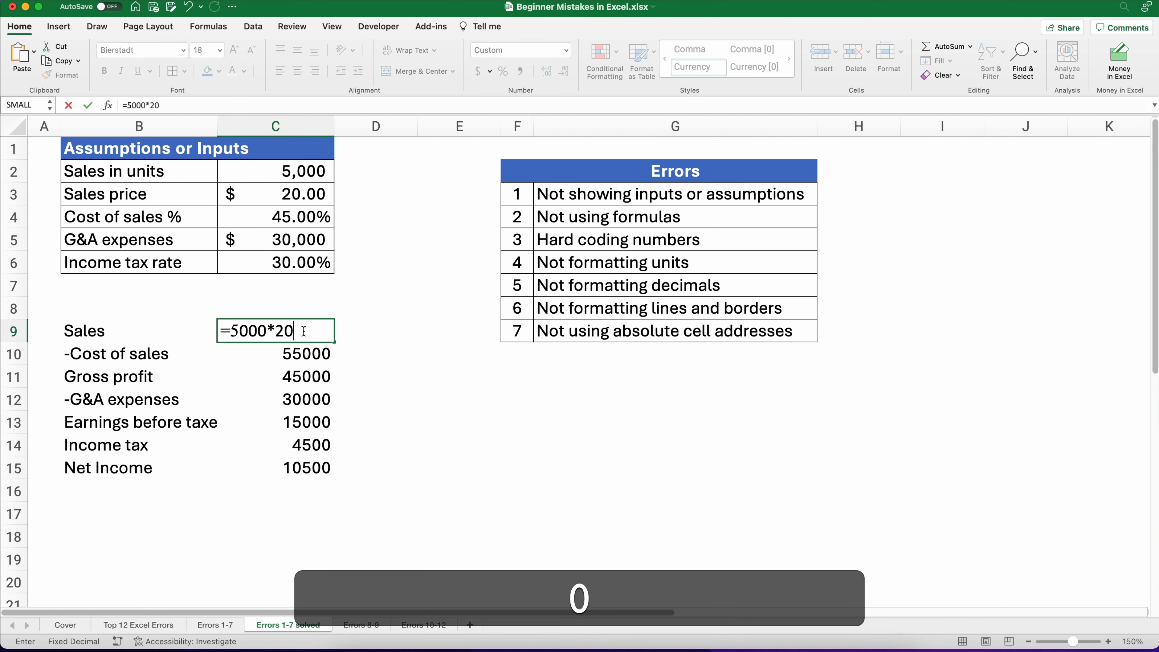
pyautogui.press('Return')
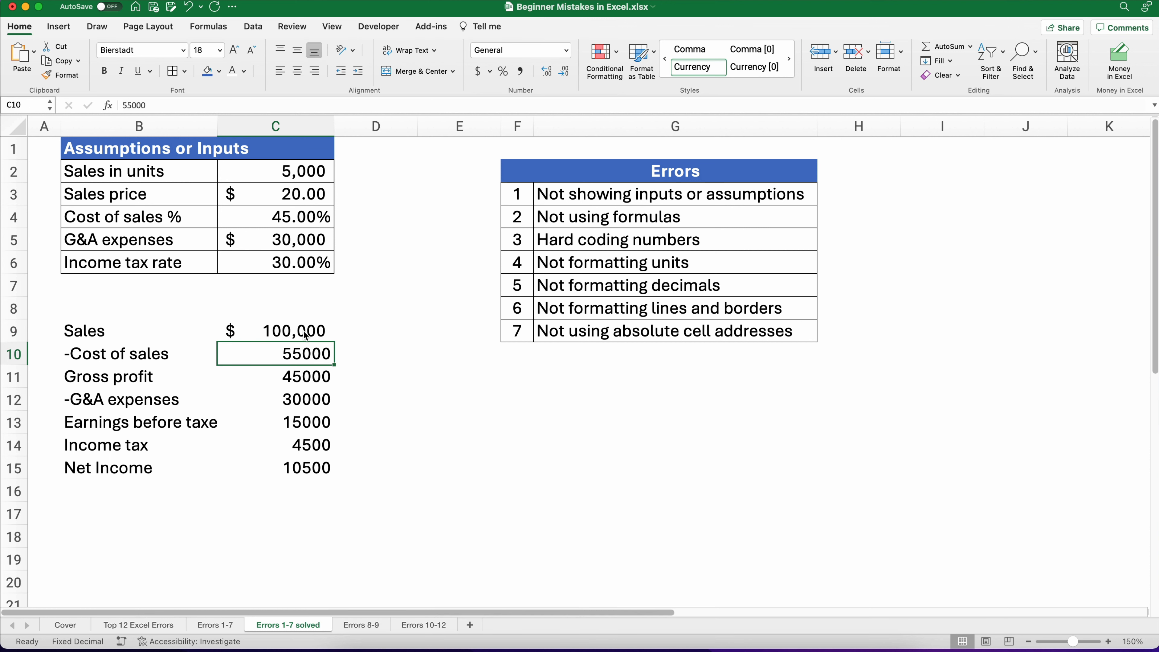
pyautogui.click(286, 326)
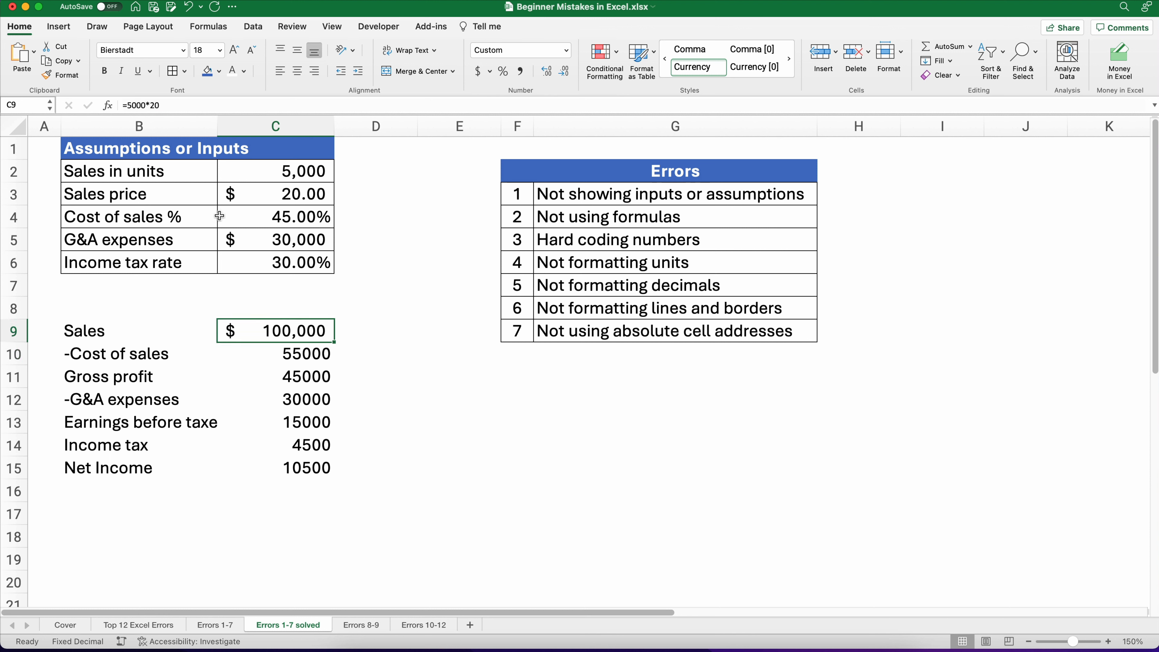
# Step: Set sales in units to 4500
pyautogui.click(278, 171)
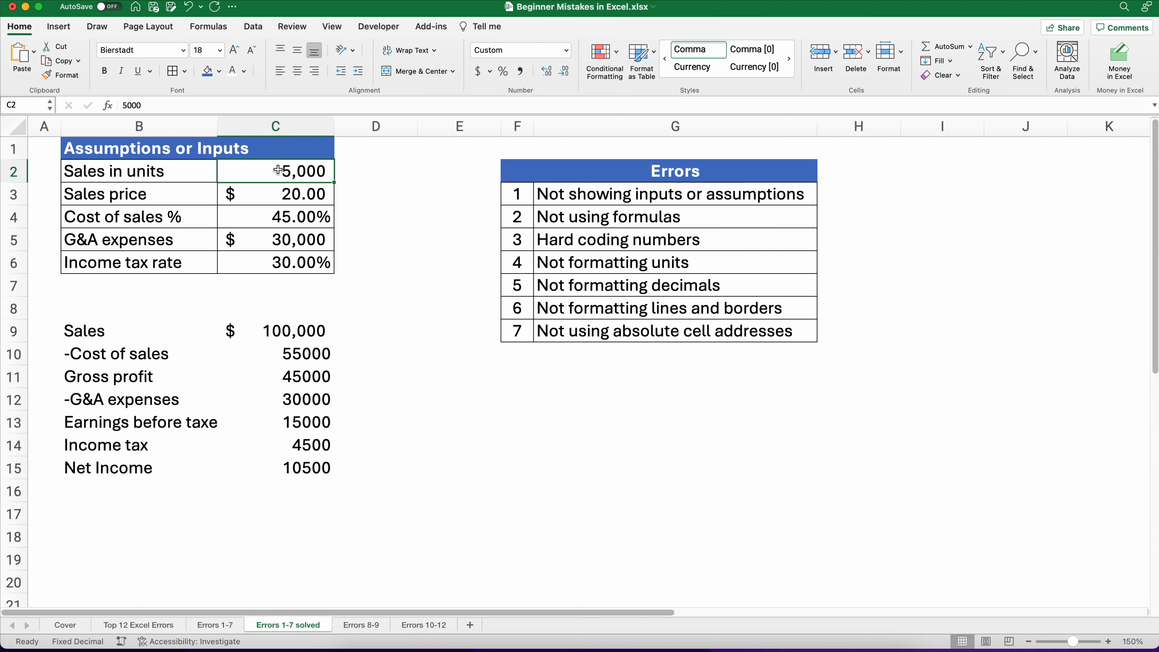
pyautogui.write('4500')
pyautogui.press('Return')
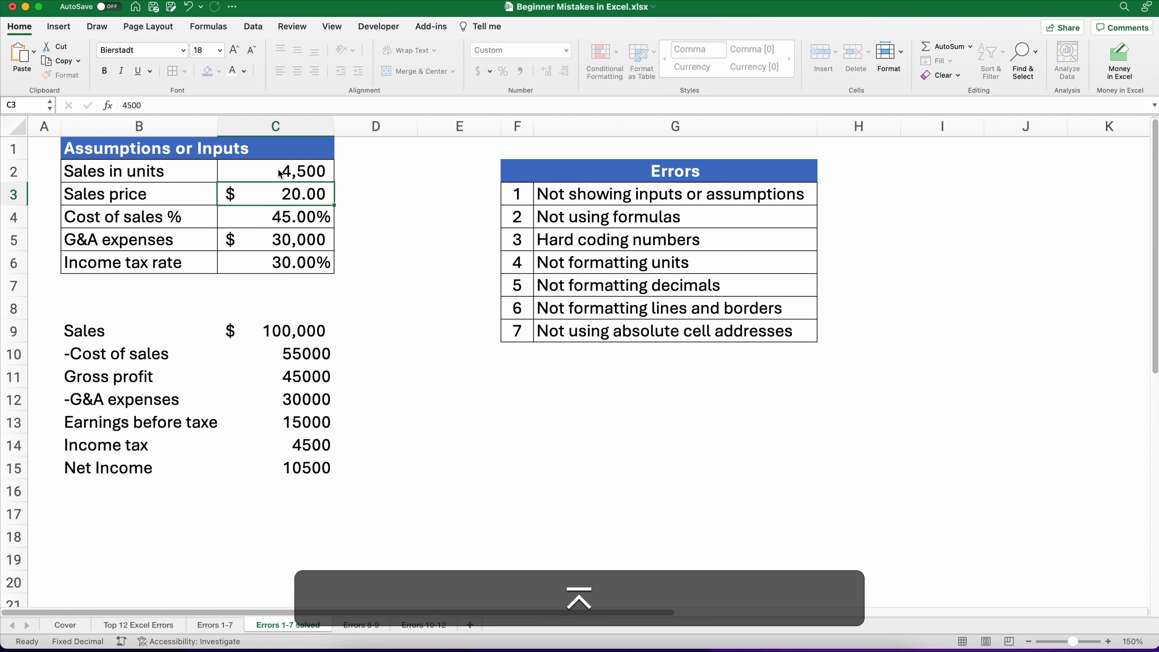
# Step: Review the Sales cell and the listed errors about formulas and hard-coded numbers
pyautogui.click(305, 334)
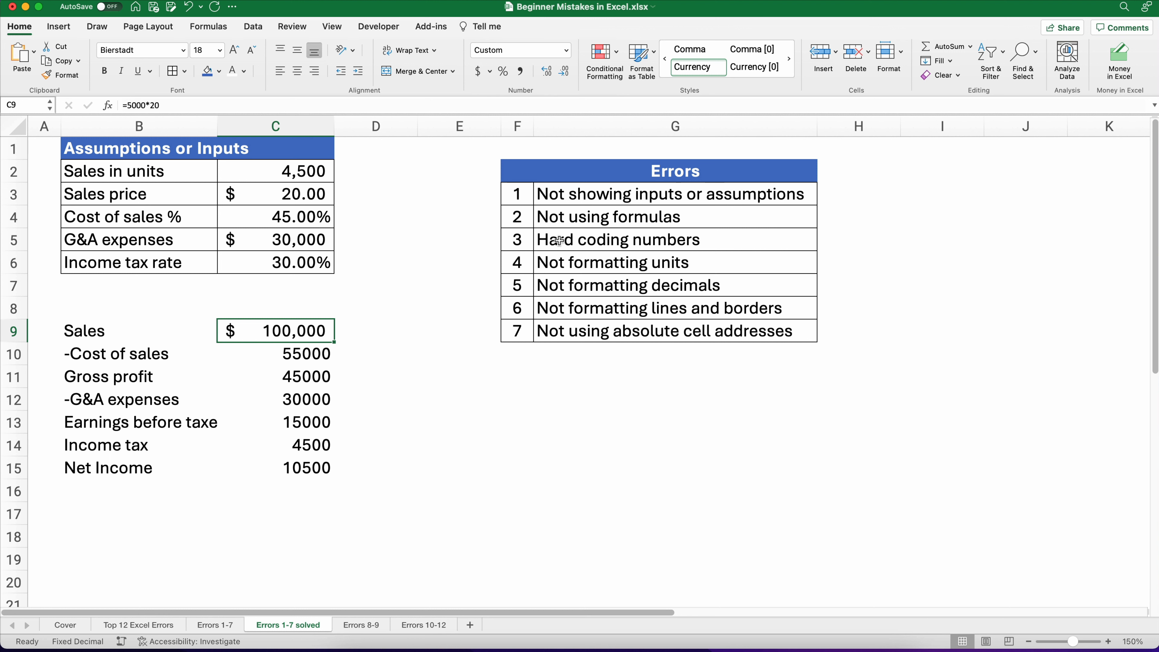
pyautogui.click(555, 195)
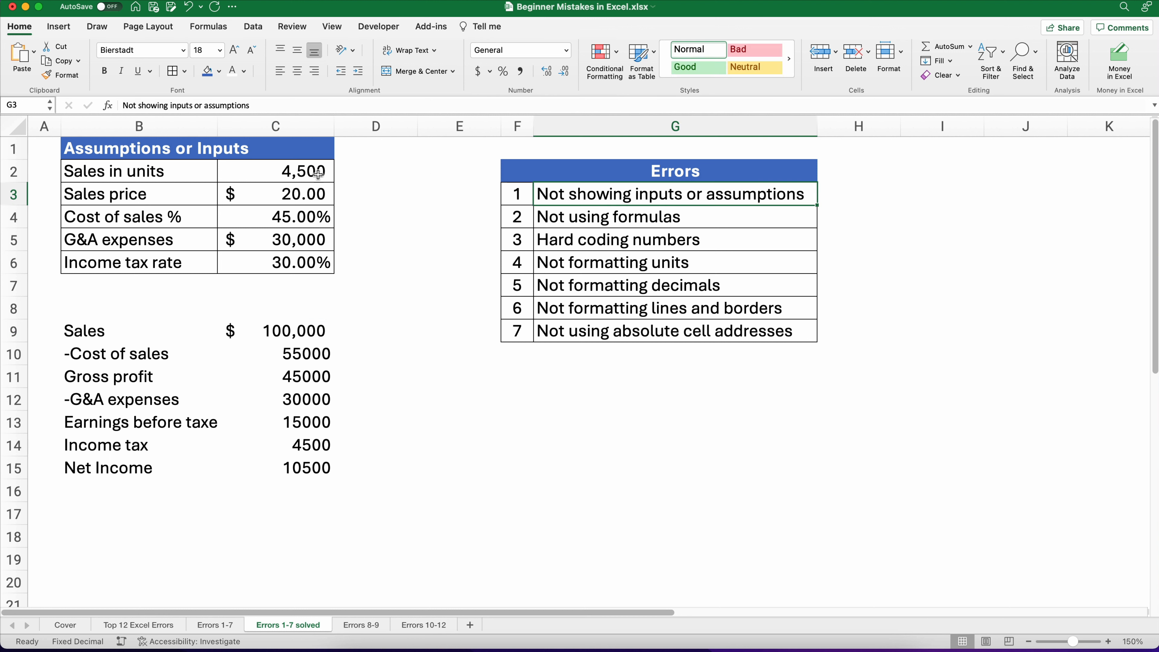
pyautogui.click(557, 224)
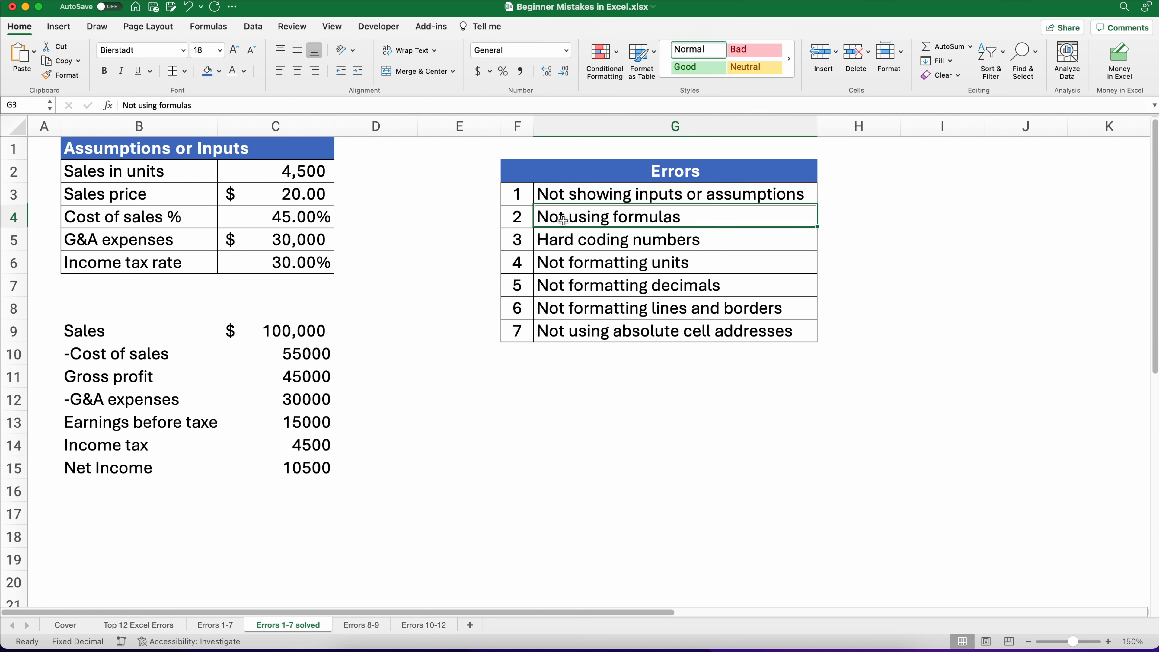
pyautogui.click(613, 245)
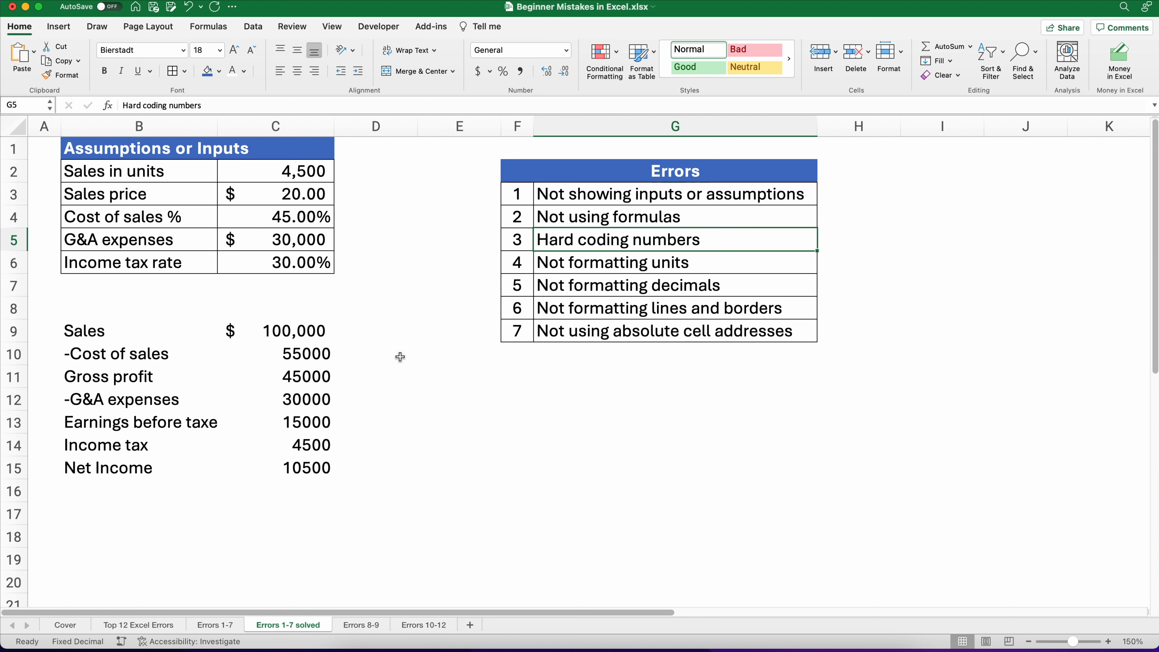
pyautogui.click(410, 371)
# Step: Replace the hard-coded Sales formula with =C2*C3 referencing units and price
pyautogui.click(331, 331)
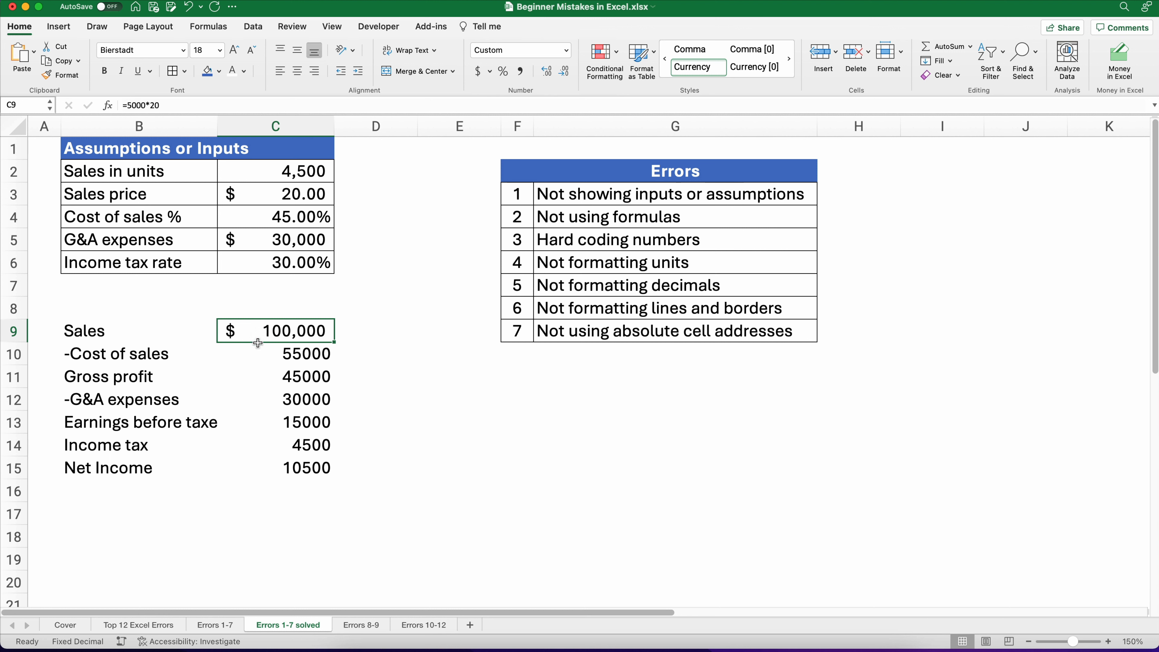
pyautogui.write('=')
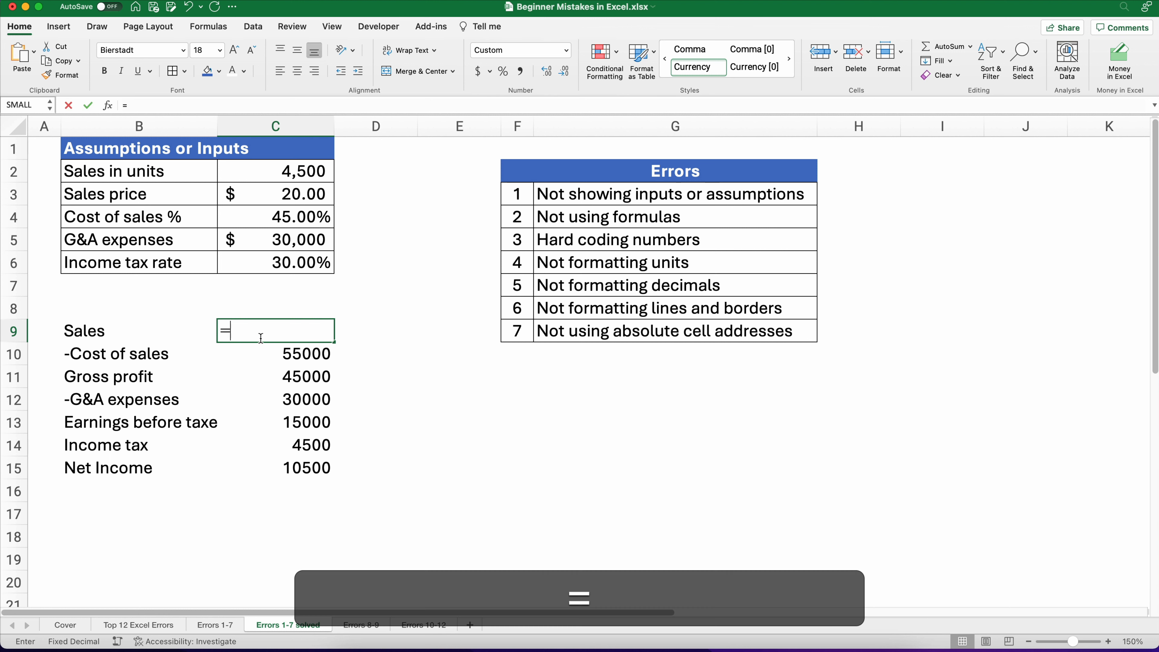
pyautogui.click(293, 174)
pyautogui.write('*')
pyautogui.click(309, 197)
pyautogui.press('Return')
# Step: Set sales in units back to 5000
pyautogui.press('Up')
pyautogui.press('Up')
pyautogui.press('Up')
pyautogui.press('Up')
pyautogui.press('Up')
pyautogui.press('Up')
pyautogui.press('Up')
pyautogui.press('Up')
pyautogui.write('5000')
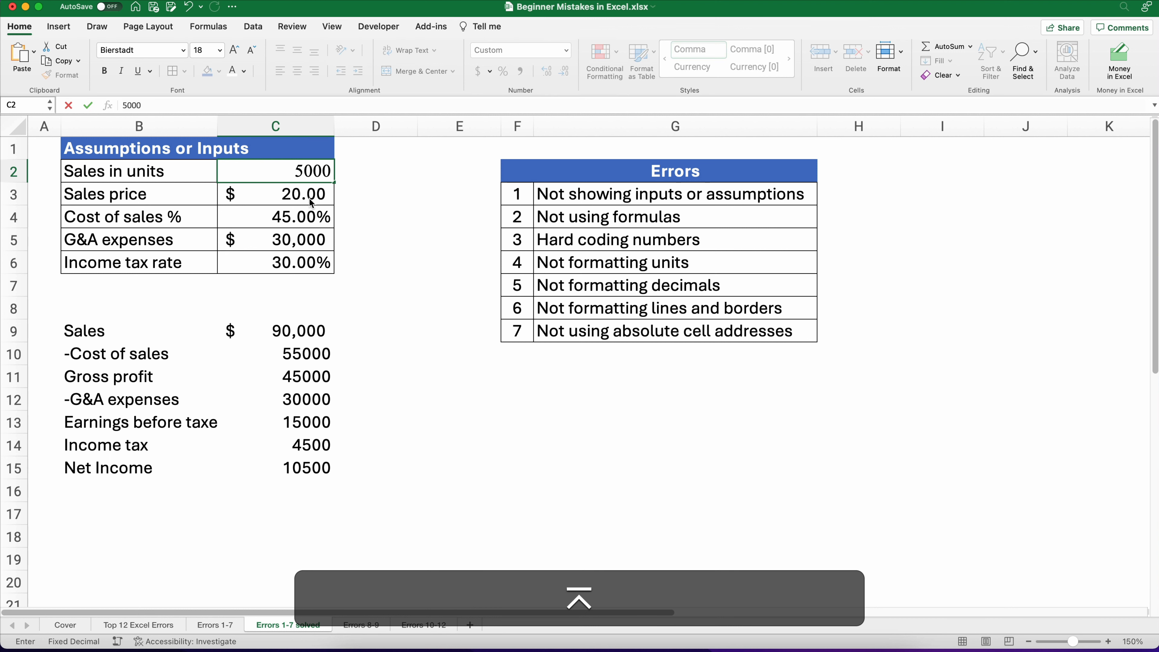
pyautogui.press('Return')
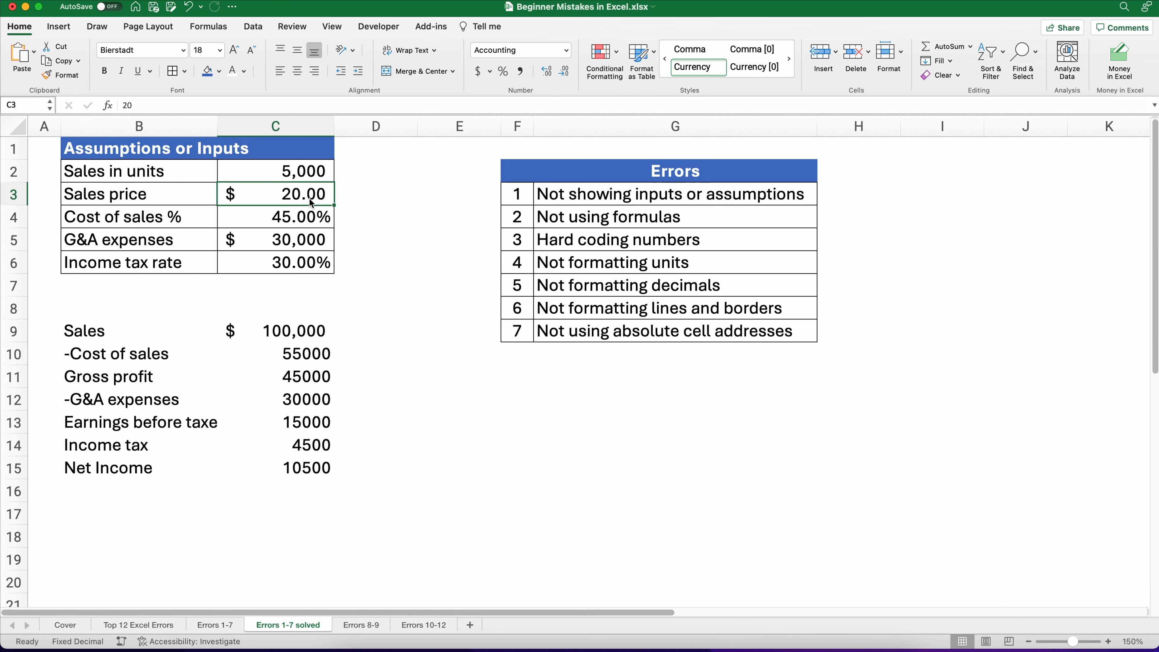
# Step: Enter a formula for cost of sales multiplying Sales by the cost of sales percentage (=C9*C4)
pyautogui.click(302, 331)
pyautogui.click(314, 357)
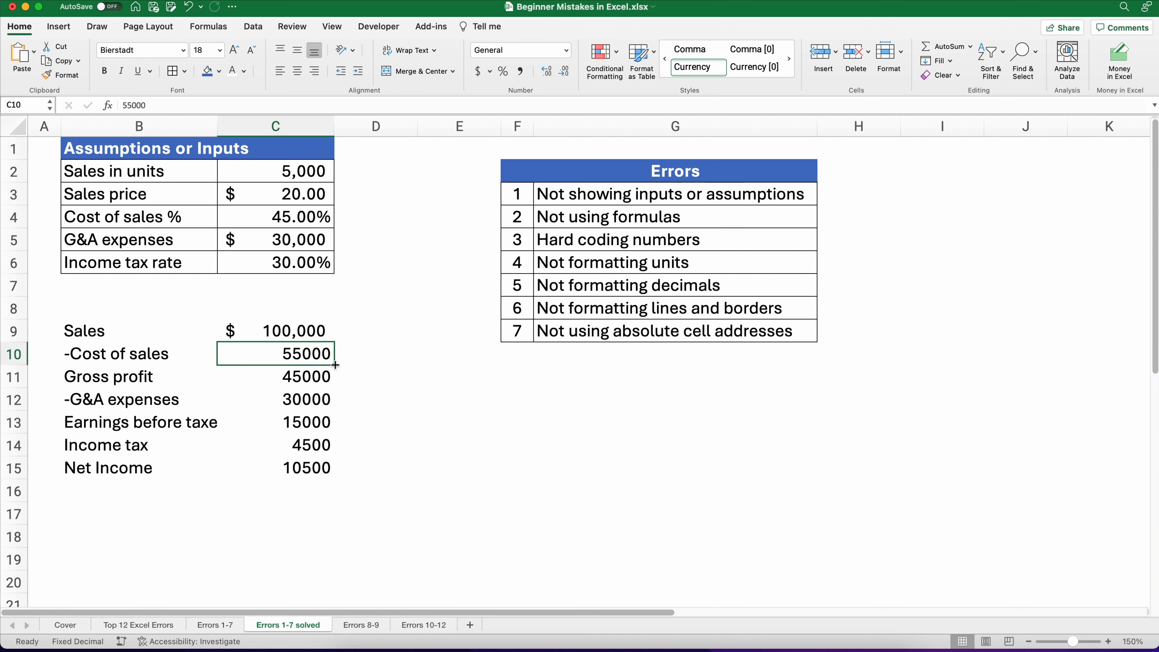
pyautogui.write('=')
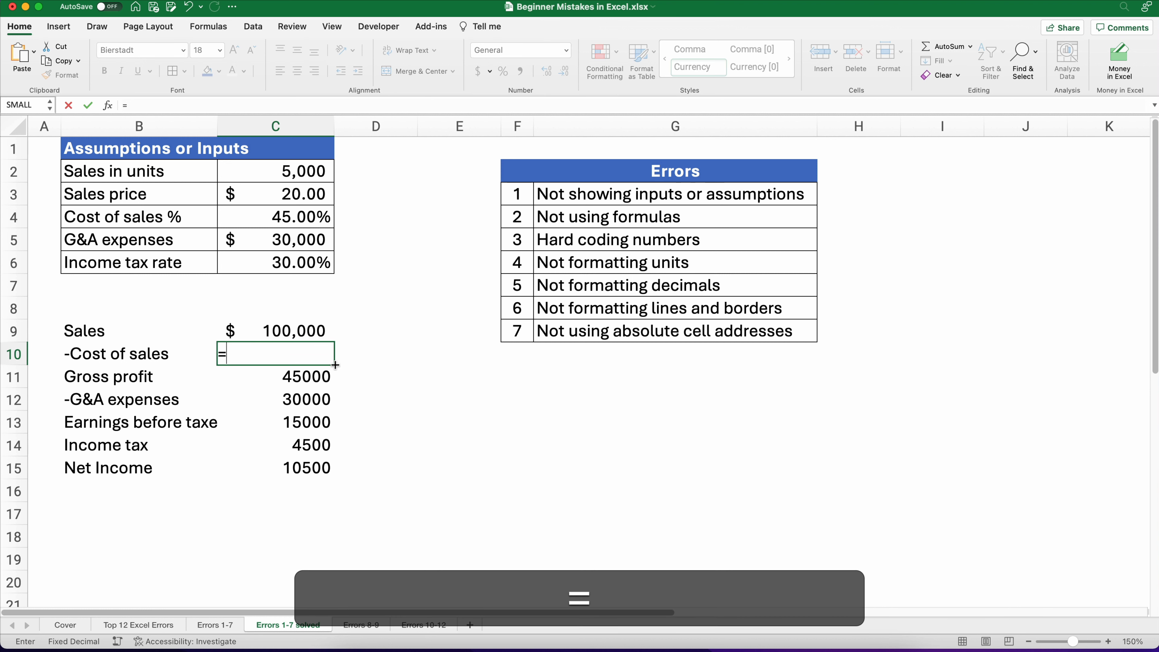
pyautogui.press('Up')
pyautogui.write('*')
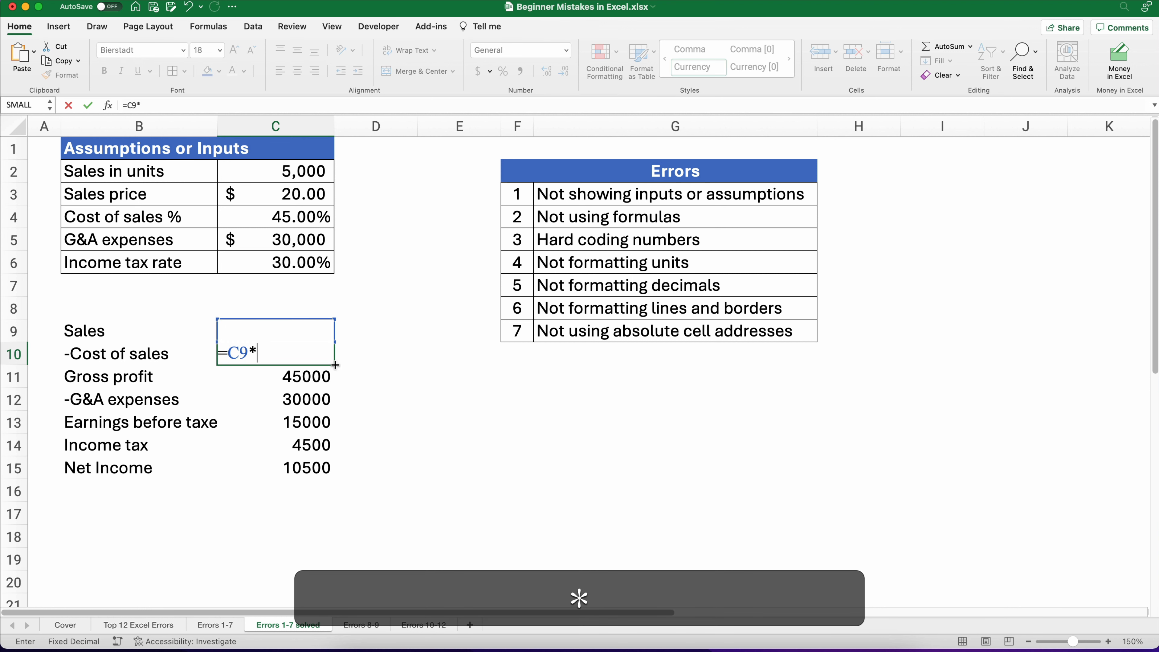
pyautogui.click(285, 220)
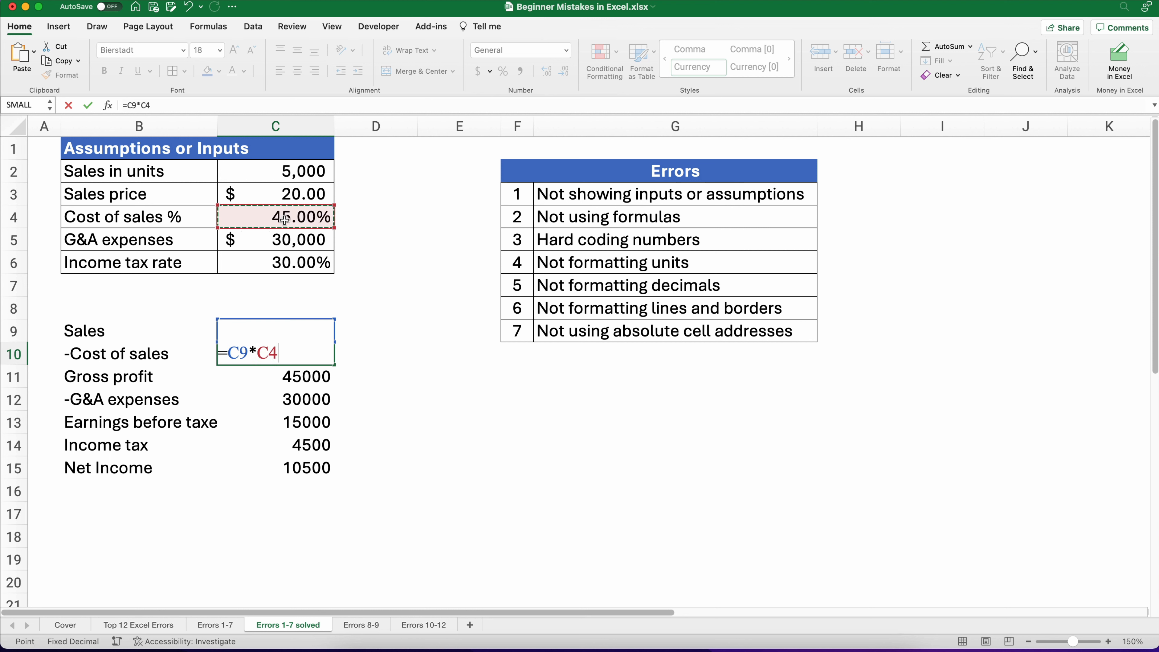
pyautogui.press('Return')
pyautogui.press('Up')
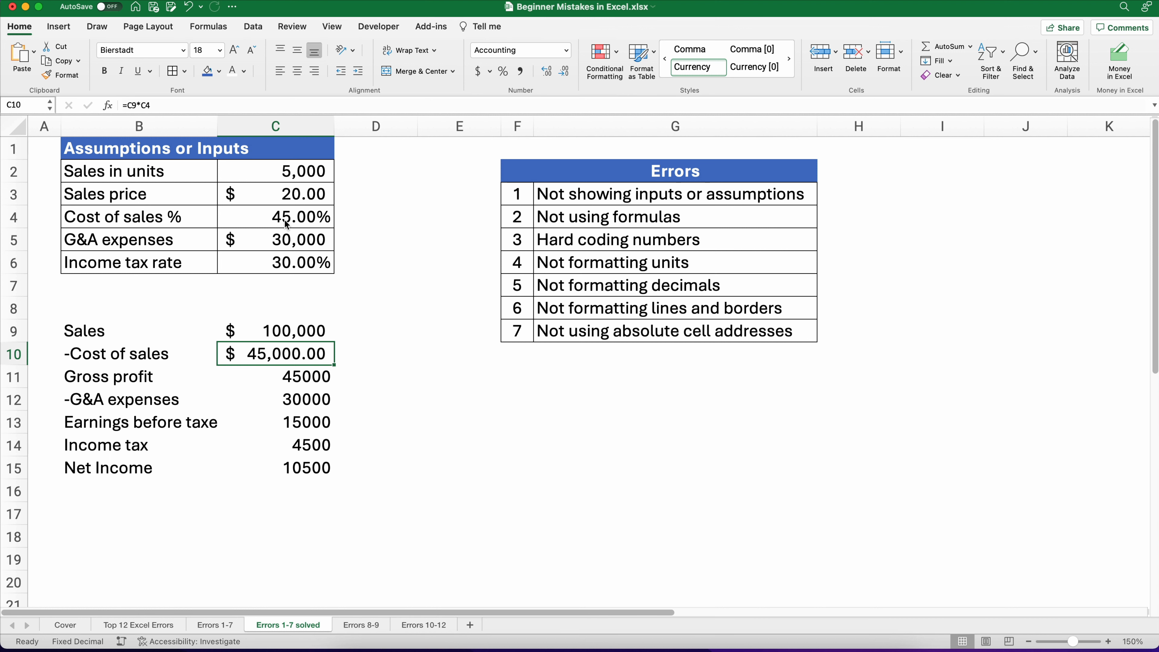
pyautogui.press('Down')
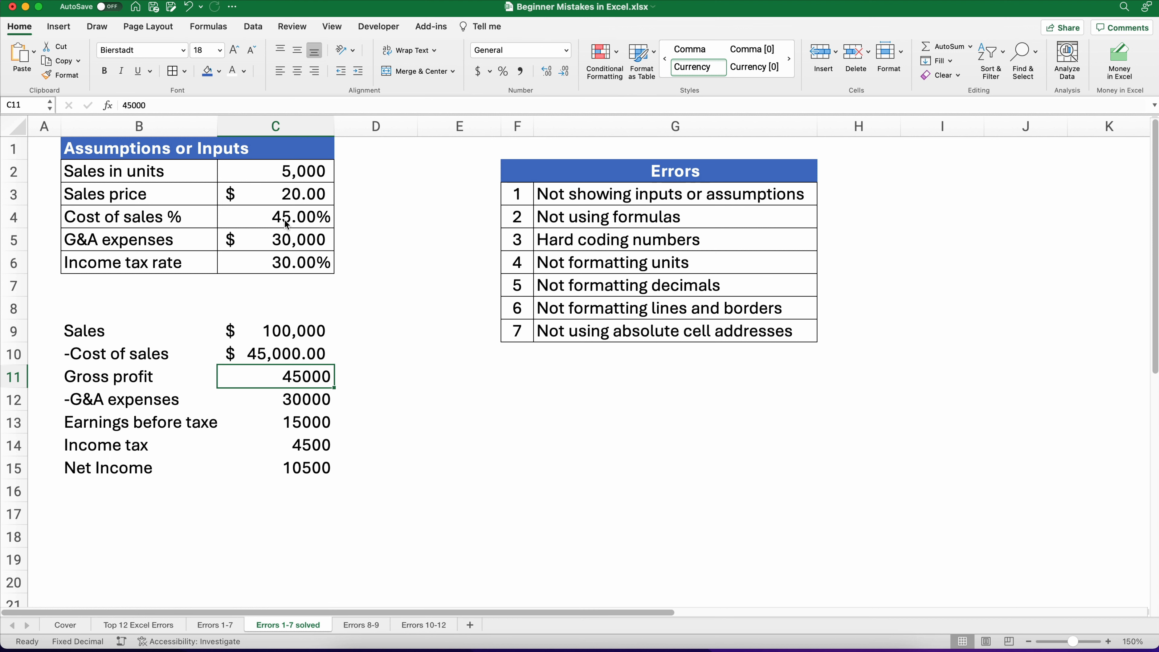
# Step: Set the cost of sales percentage to 55%
pyautogui.press('Up')
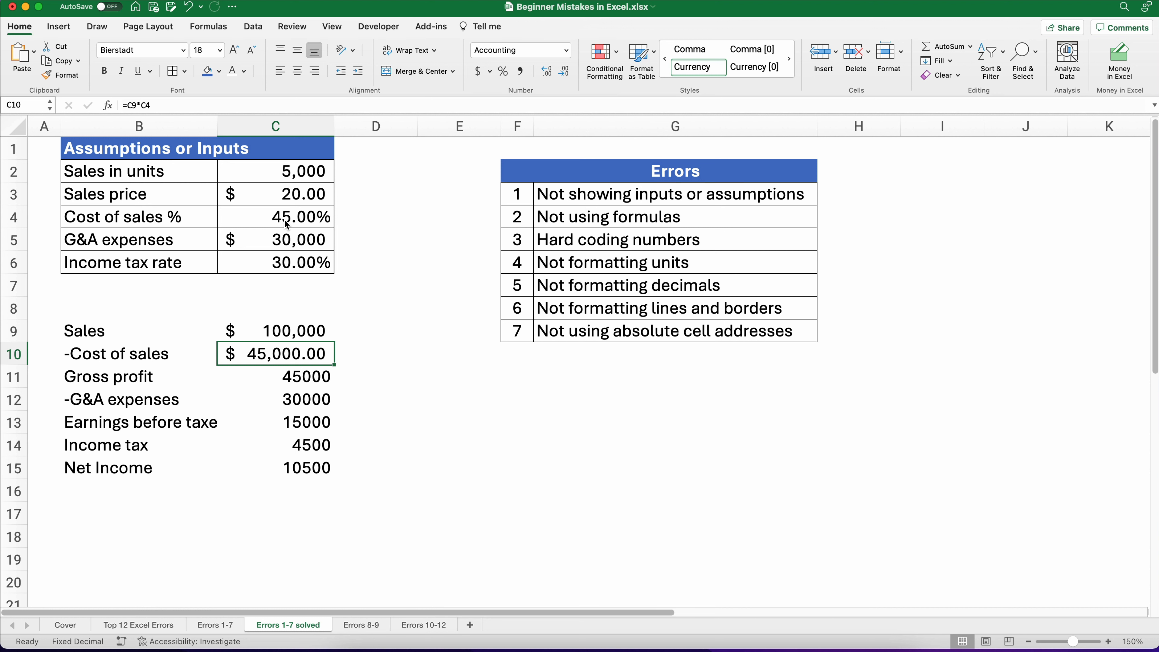
pyautogui.click(286, 224)
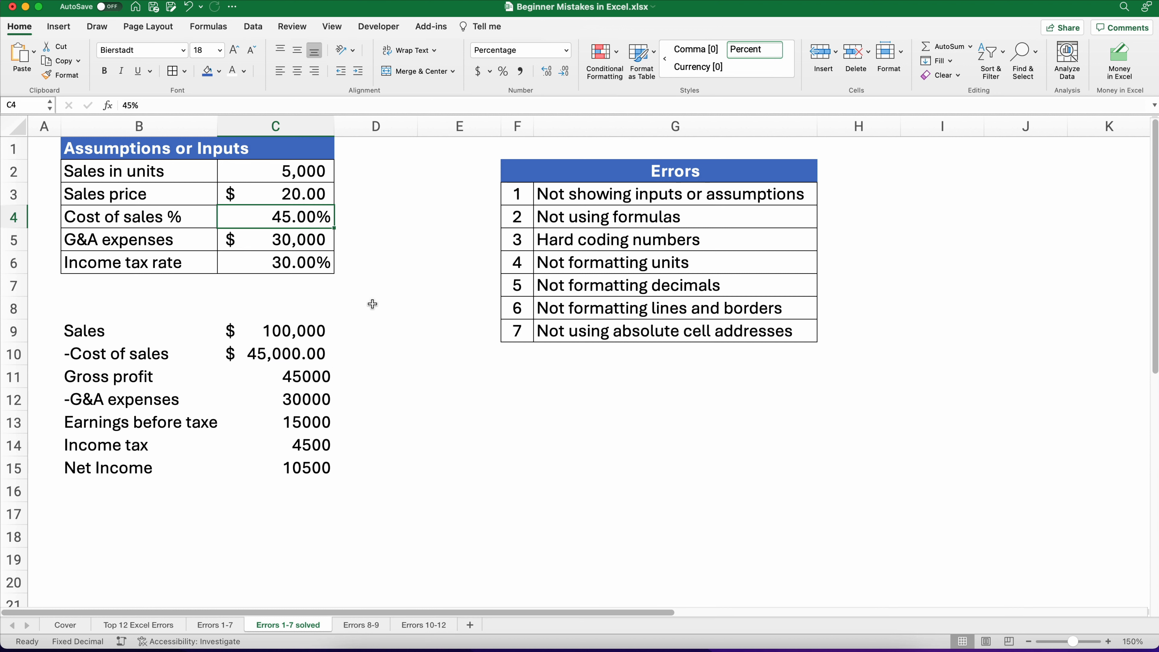
pyautogui.write('55')
pyautogui.press('Return')
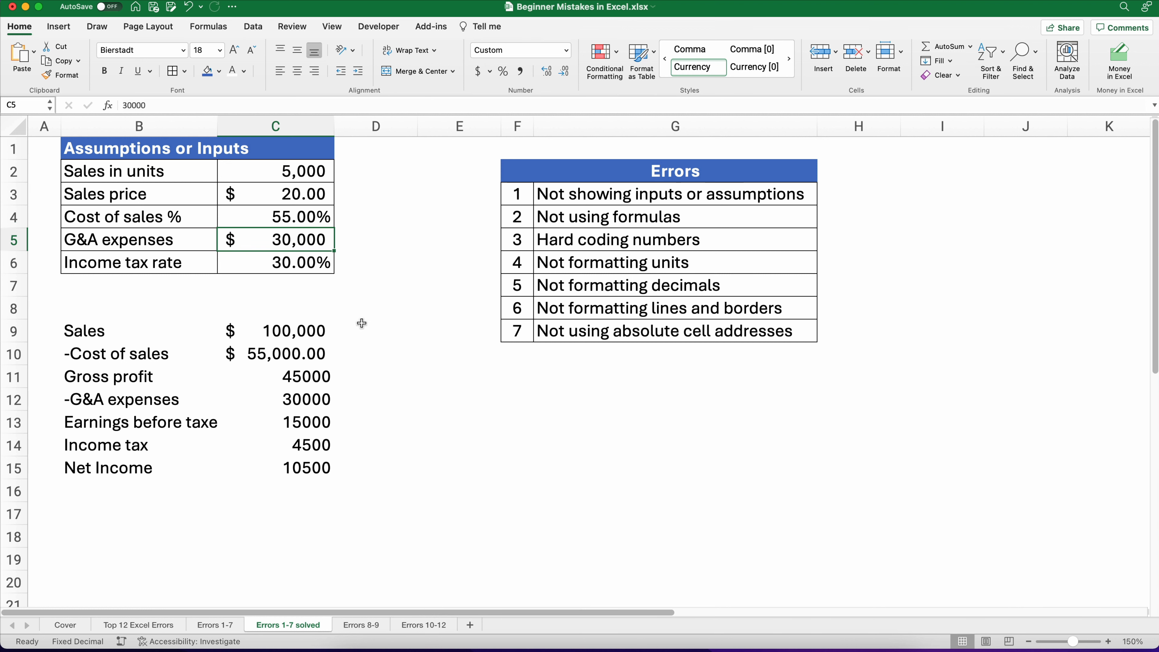
# Step: Enter a Gross profit formula subtracting cost of sales from Sales (=C9-C10)
pyautogui.click(312, 354)
pyautogui.click(302, 383)
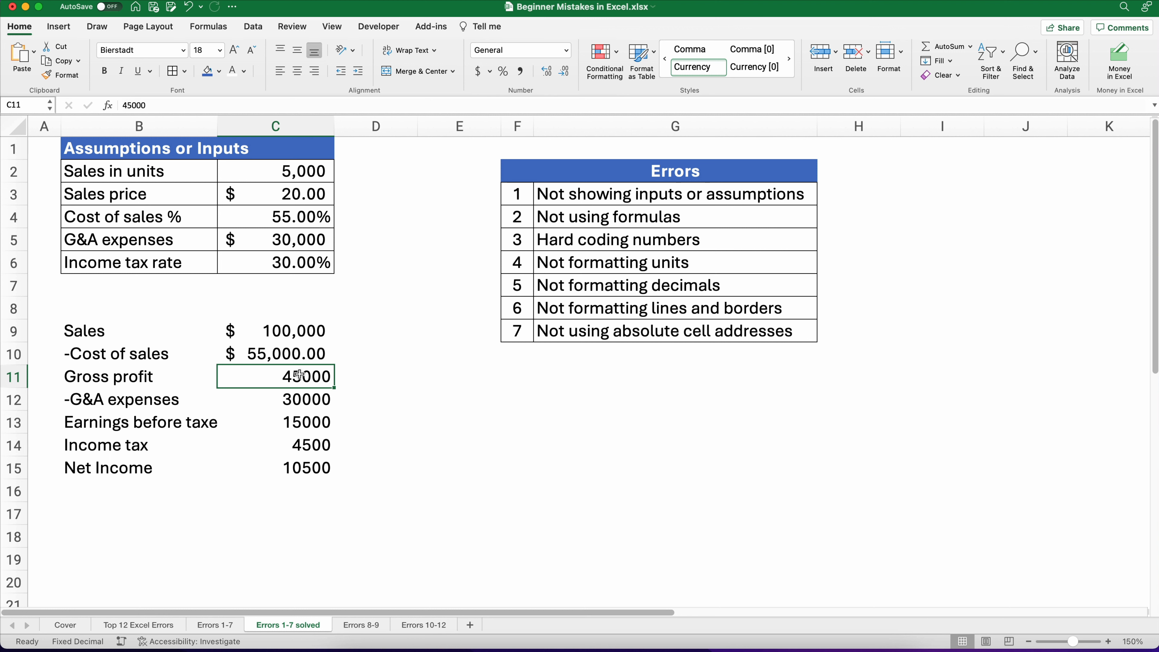
pyautogui.write('=')
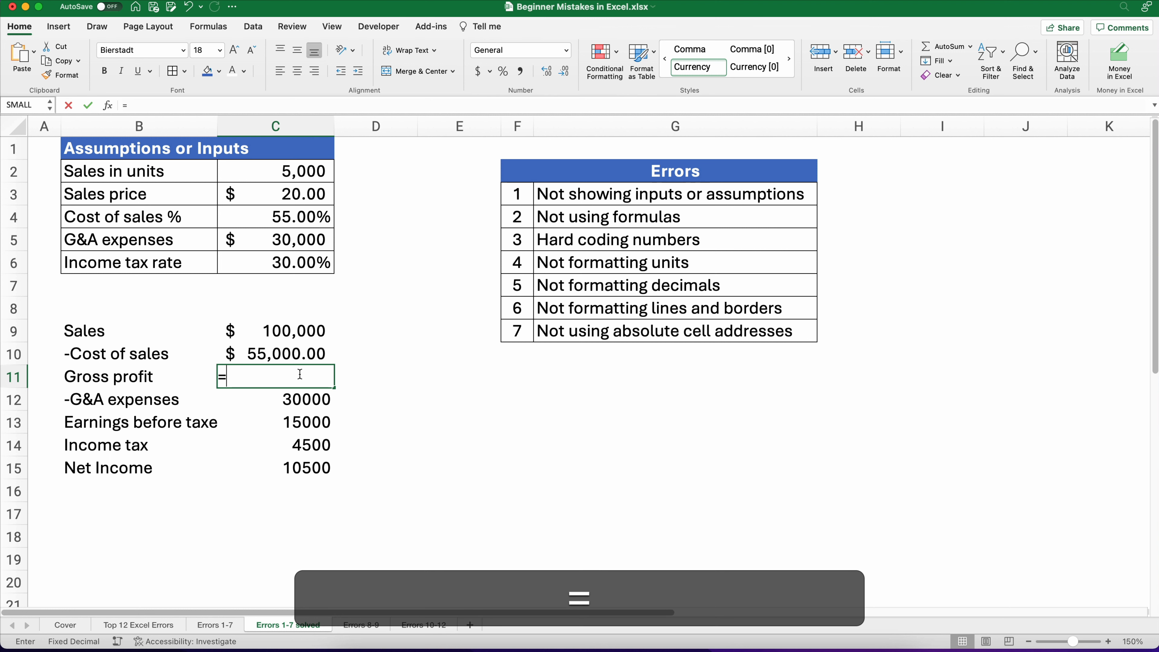
pyautogui.press('Up')
pyautogui.press('Up')
pyautogui.write('-')
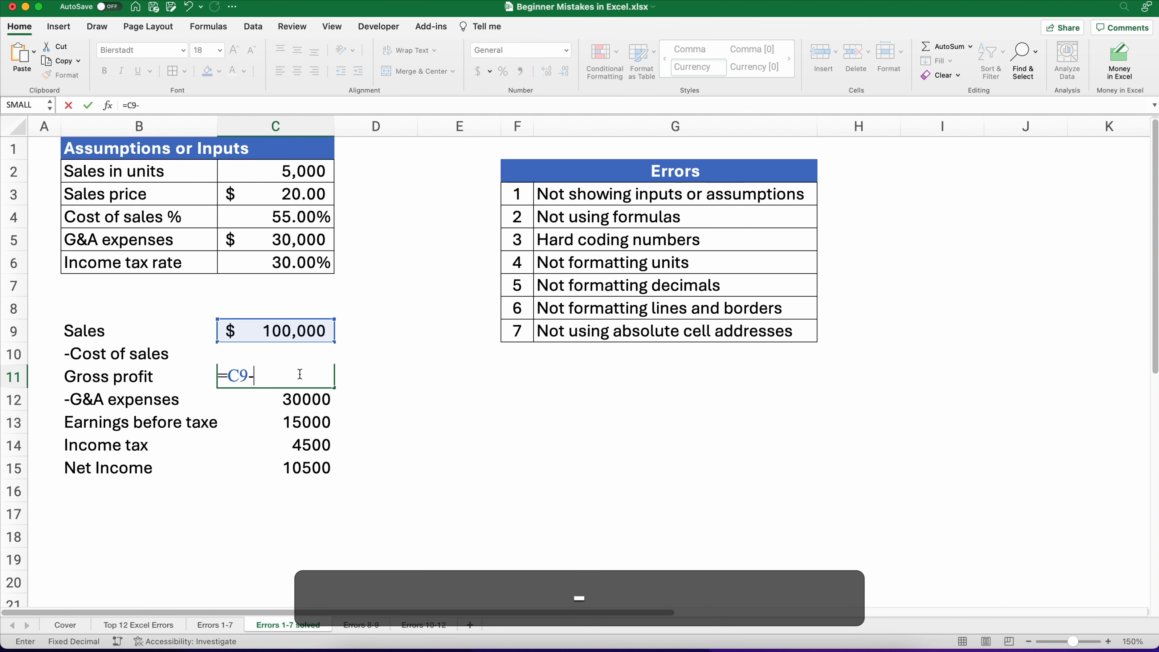
pyautogui.press('Up')
pyautogui.press('Return')
pyautogui.press('Up')
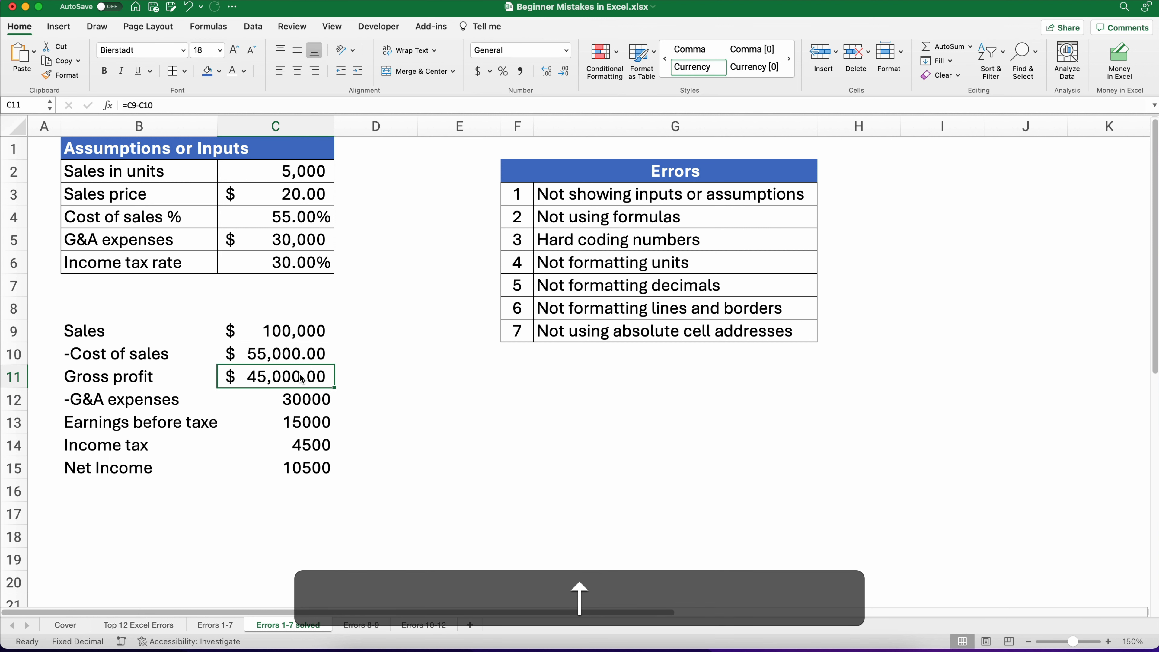
# Step: Link the G&A expenses line to the G&A input with =C5
pyautogui.press('Down')
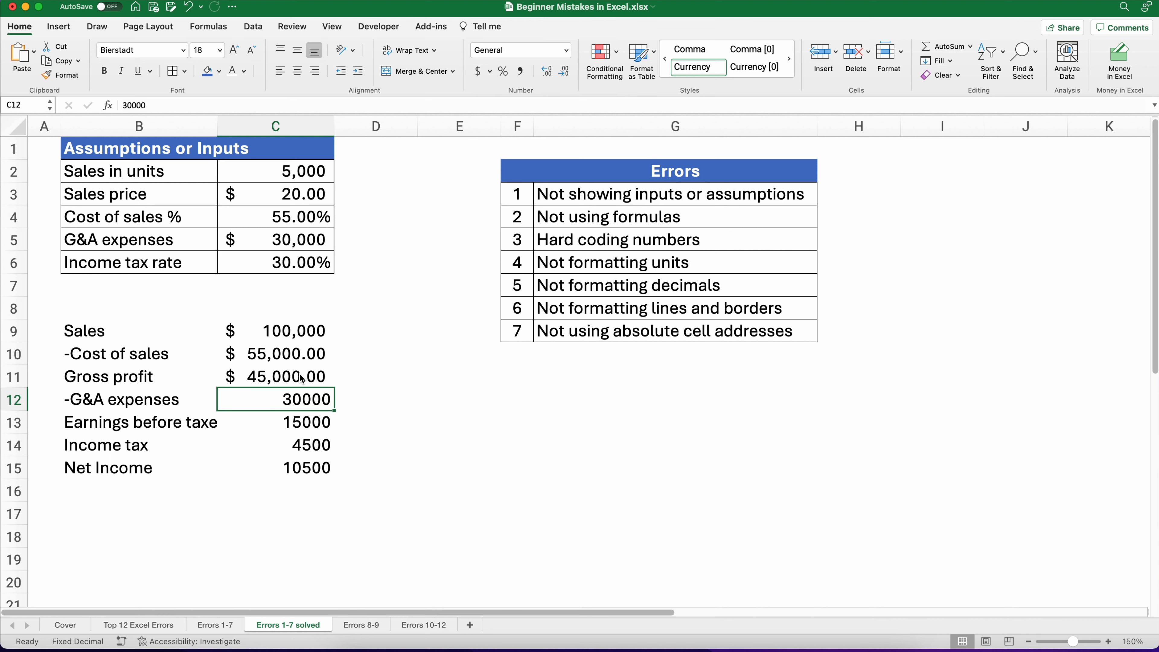
pyautogui.write('=')
pyautogui.press('Up')
pyautogui.press('Up')
pyautogui.press('Up')
pyautogui.press('Up')
pyautogui.press('Up')
pyautogui.press('Up')
pyautogui.press('Up')
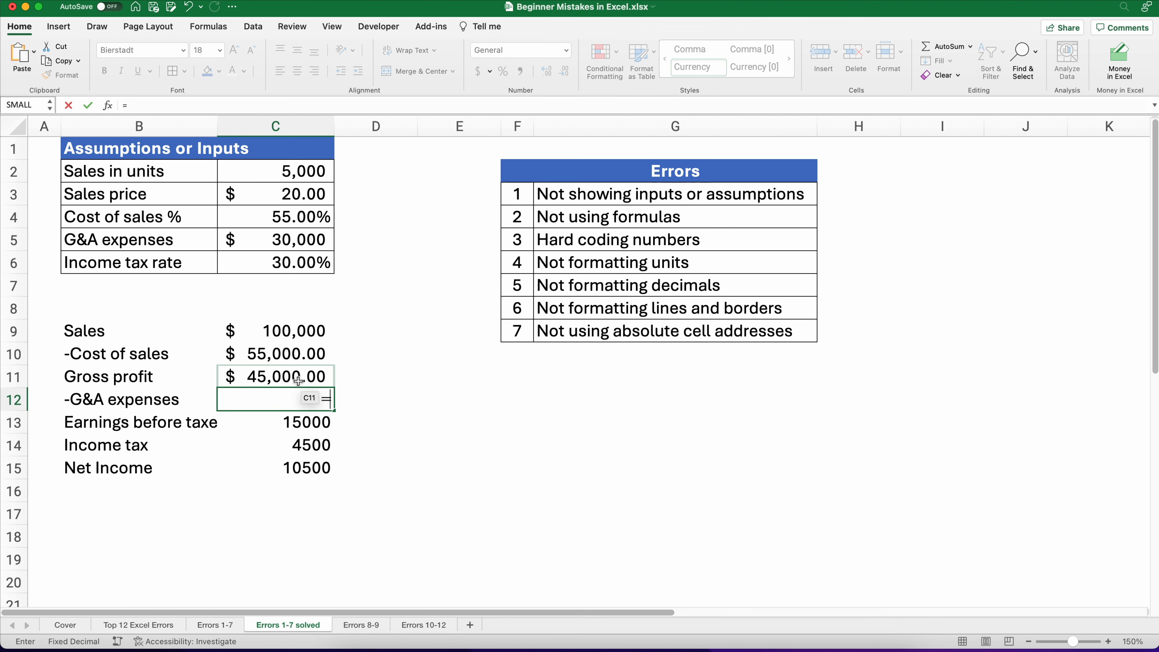
pyautogui.press('Return')
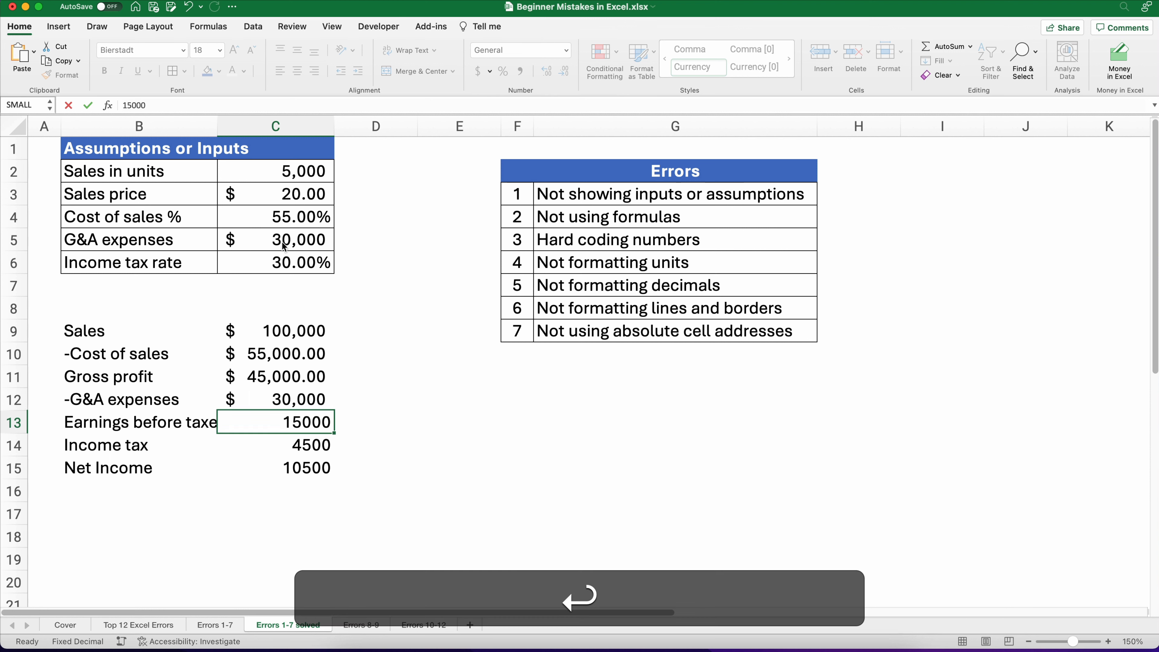
# Step: Enter an Earnings before taxes formula subtracting G&A expenses from Gross profit (=C11-C12)
pyautogui.write('=')
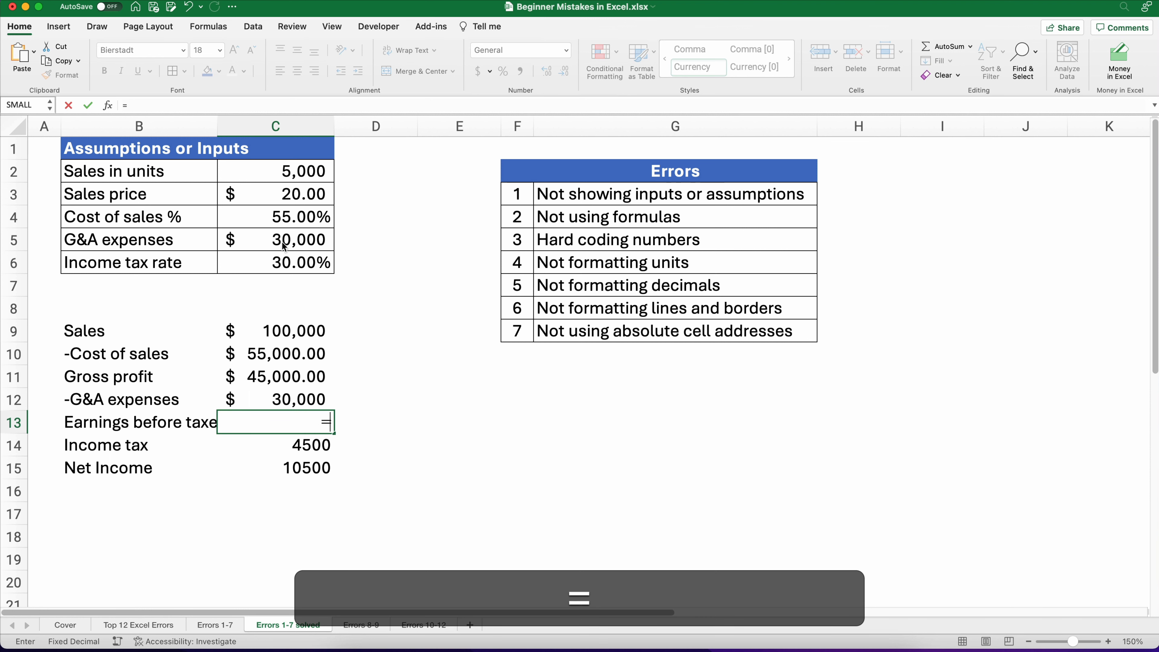
pyautogui.press('Up')
pyautogui.press('Up')
pyautogui.write('-')
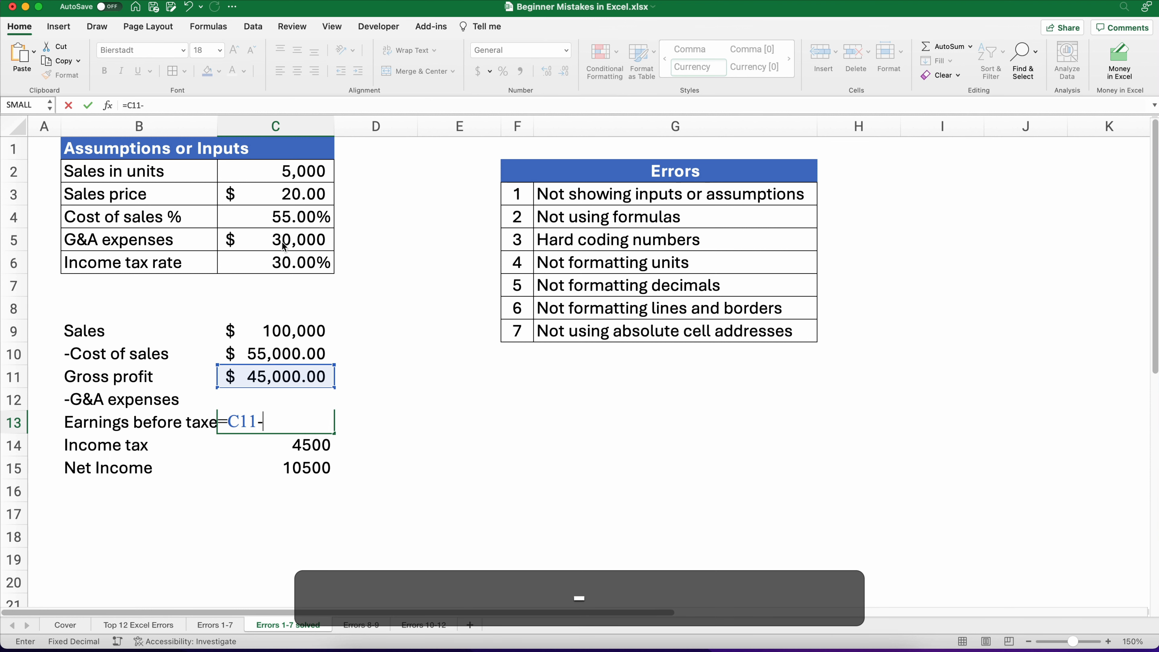
pyautogui.press('Up')
pyautogui.press('Return')
pyautogui.press('Up')
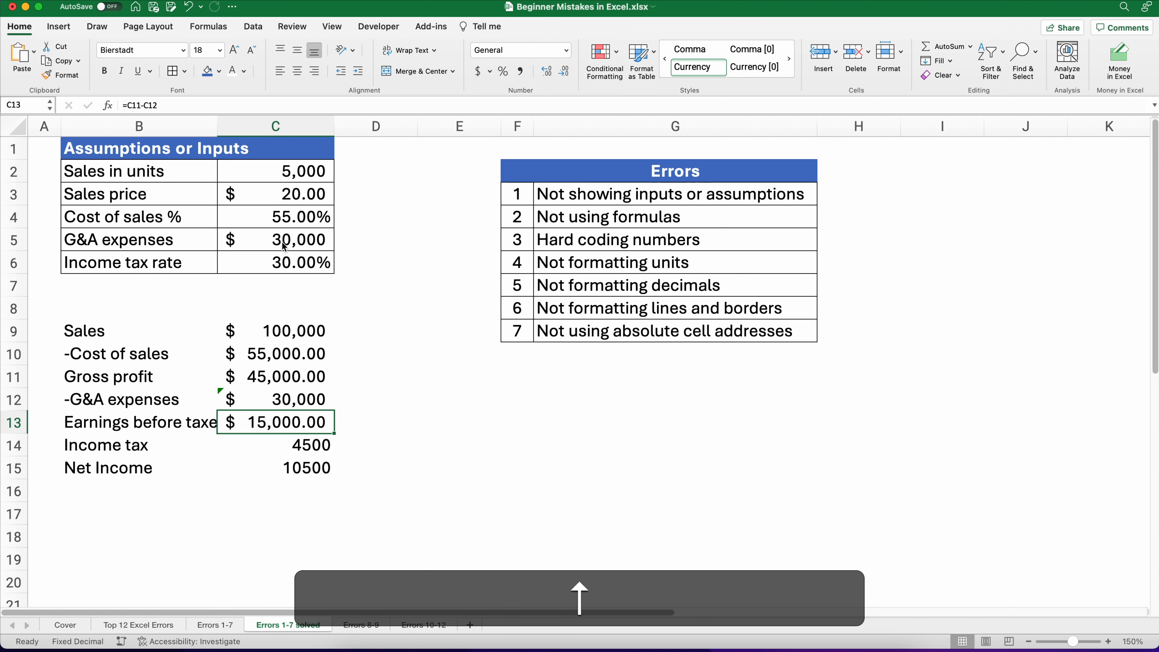
pyautogui.press('Down')
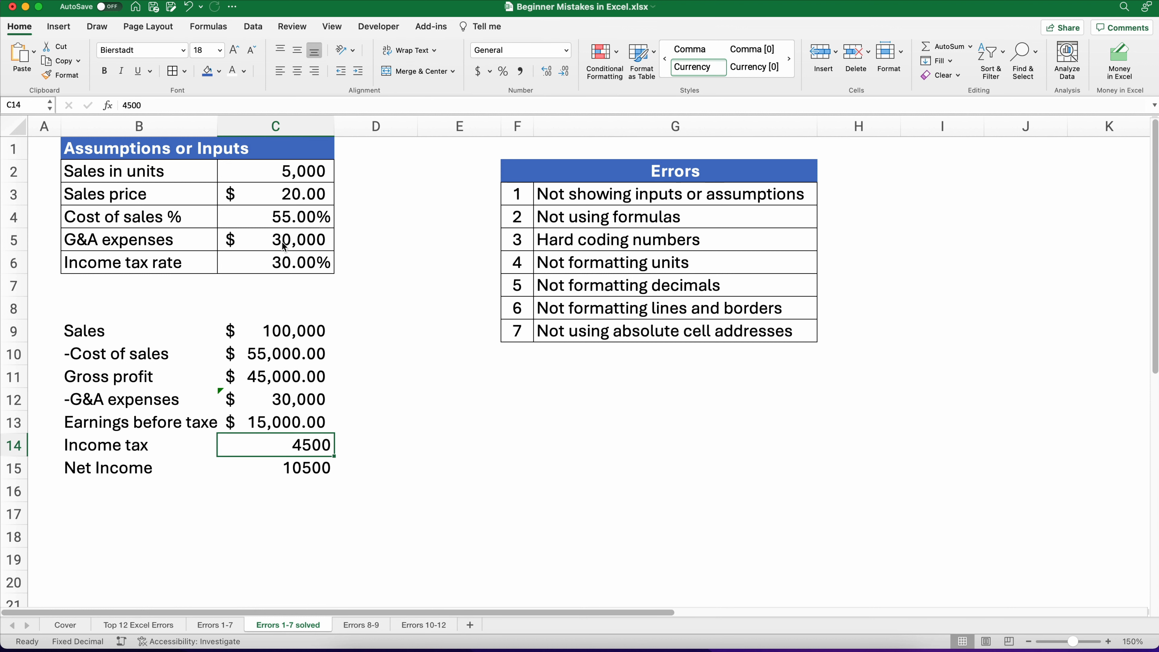
pyautogui.click(287, 284)
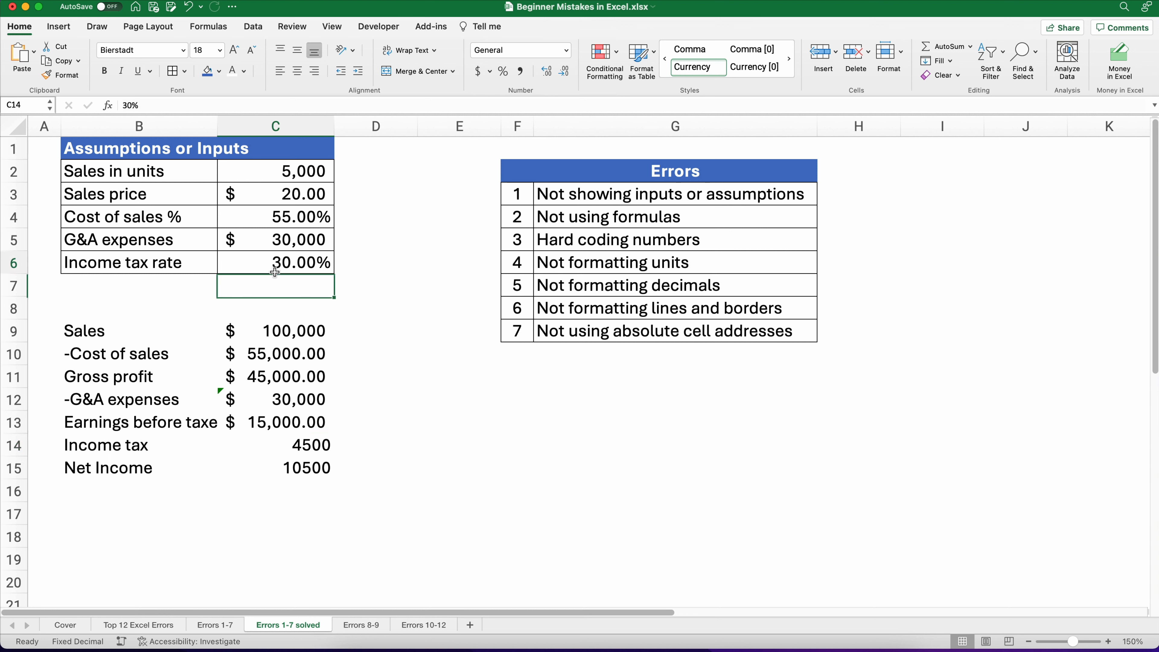
pyautogui.press('Up')
pyautogui.write('=')
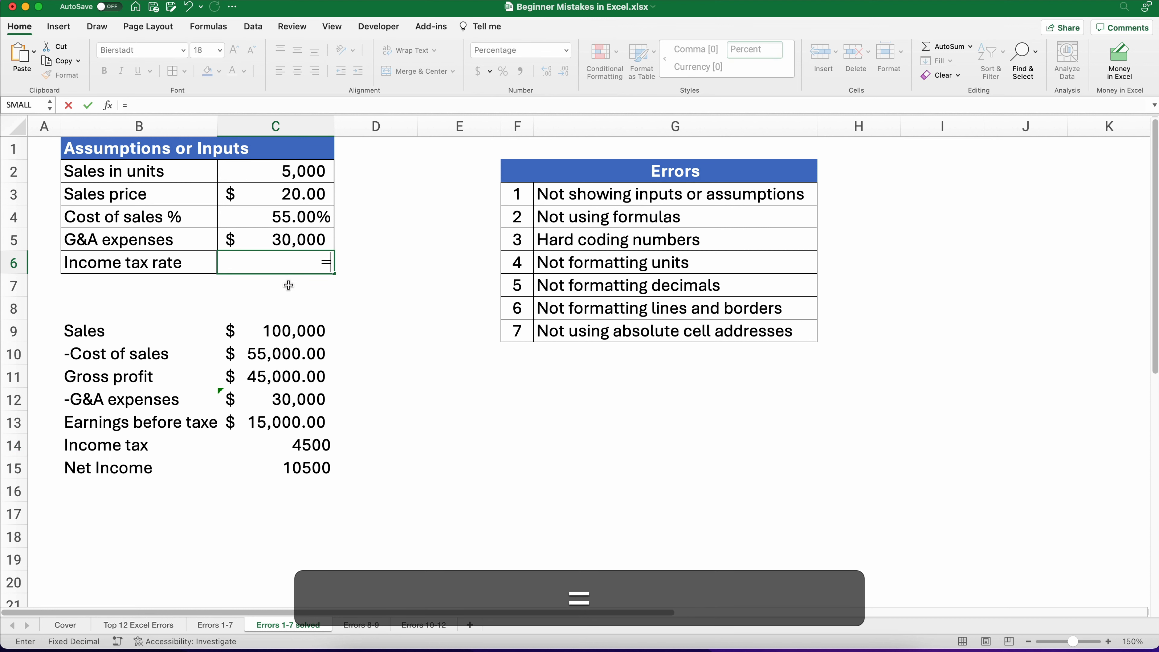
pyautogui.press('Escape')
# Step: Enter an Income tax formula multiplying earnings before taxes by the income tax rate (=C13*C6)
pyautogui.press('Down')
pyautogui.press('Down')
pyautogui.press('Down')
pyautogui.press('Down')
pyautogui.press('Down')
pyautogui.press('Down')
pyautogui.press('Down')
pyautogui.press('Down')
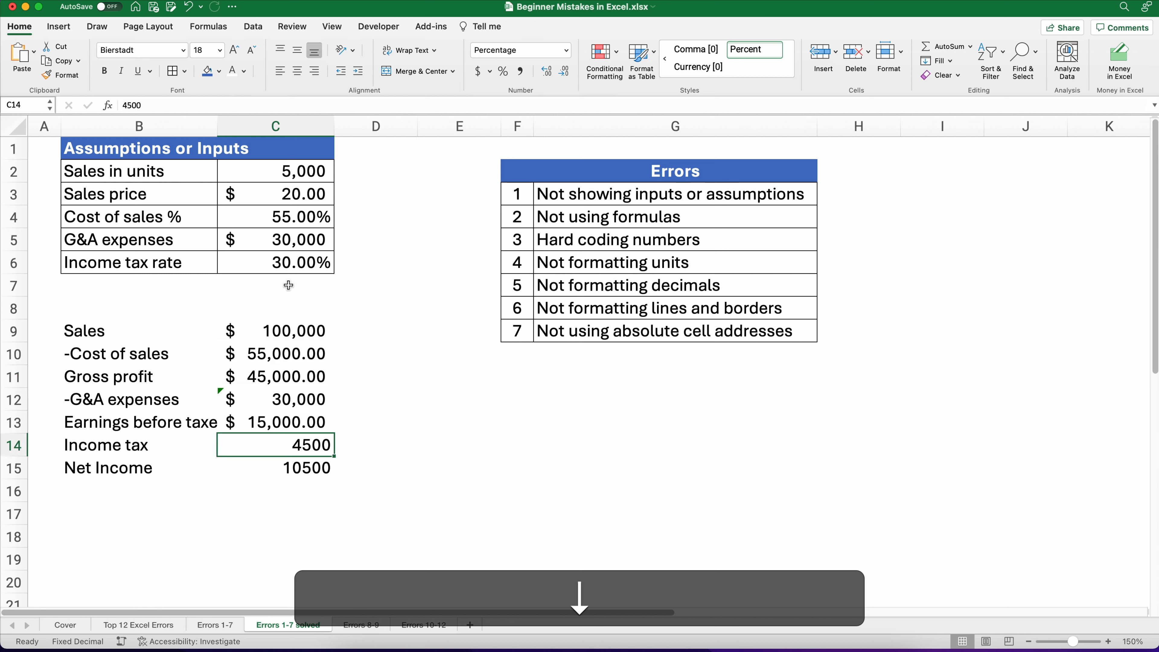
pyautogui.write('=')
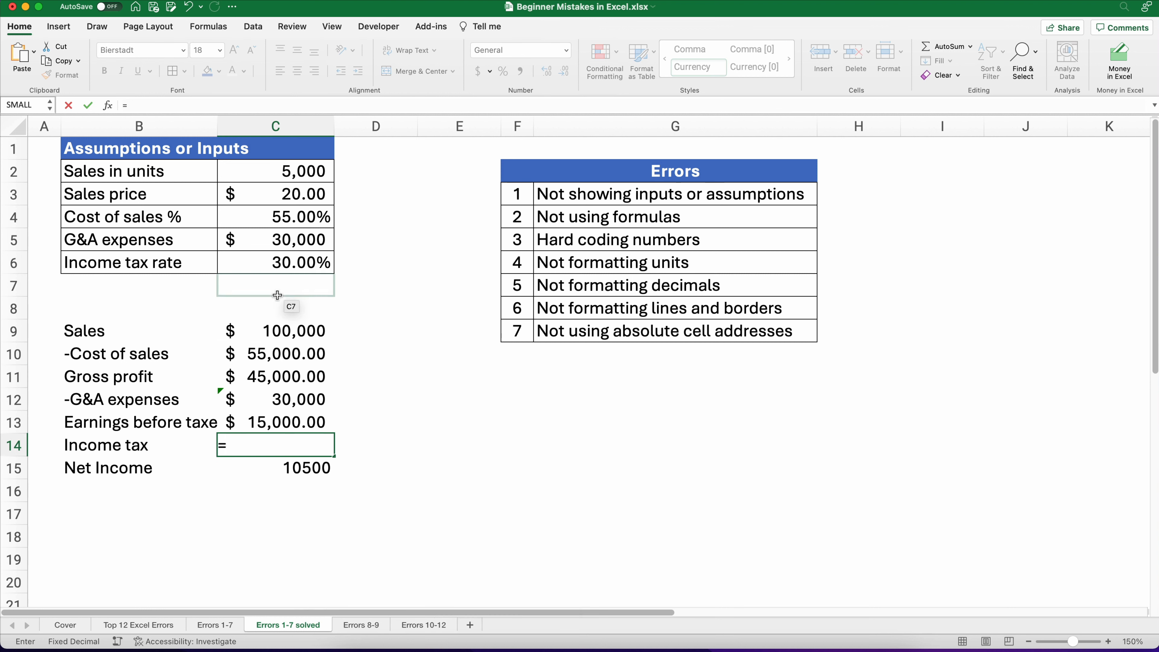
pyautogui.click(270, 424)
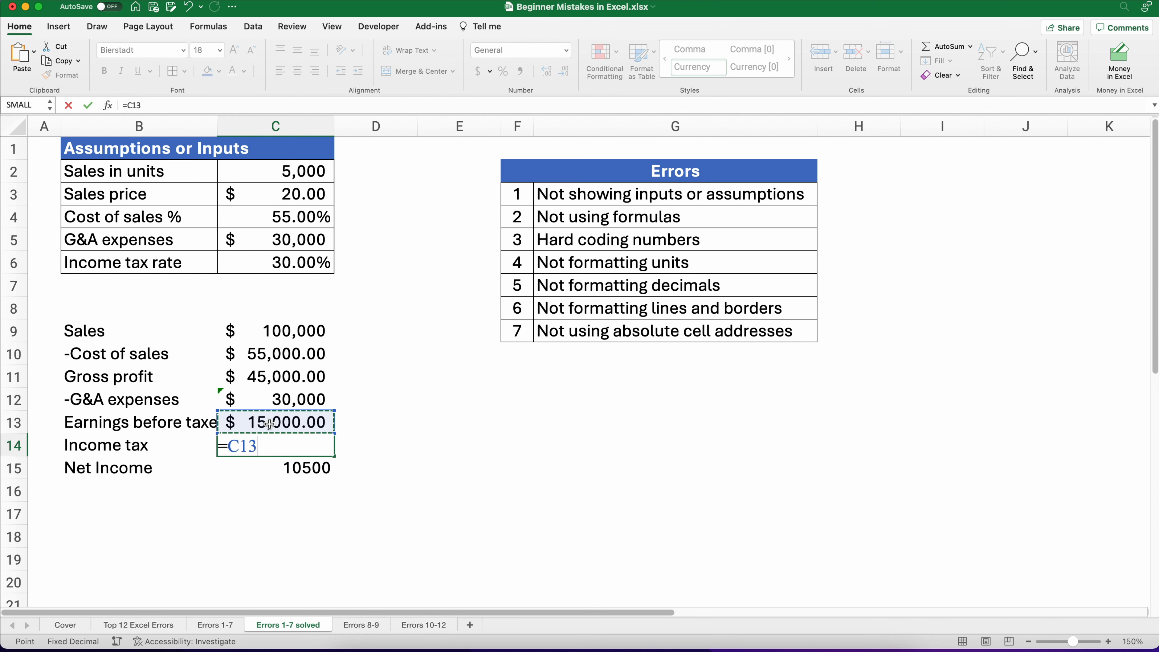
pyautogui.write('*')
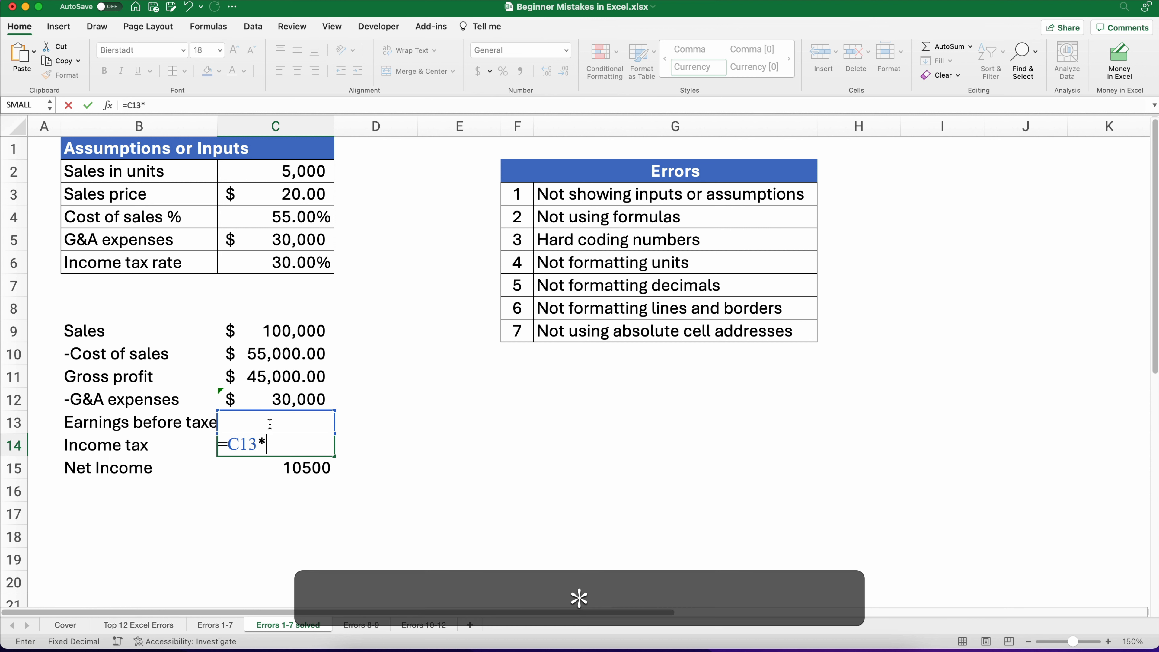
pyautogui.click(298, 269)
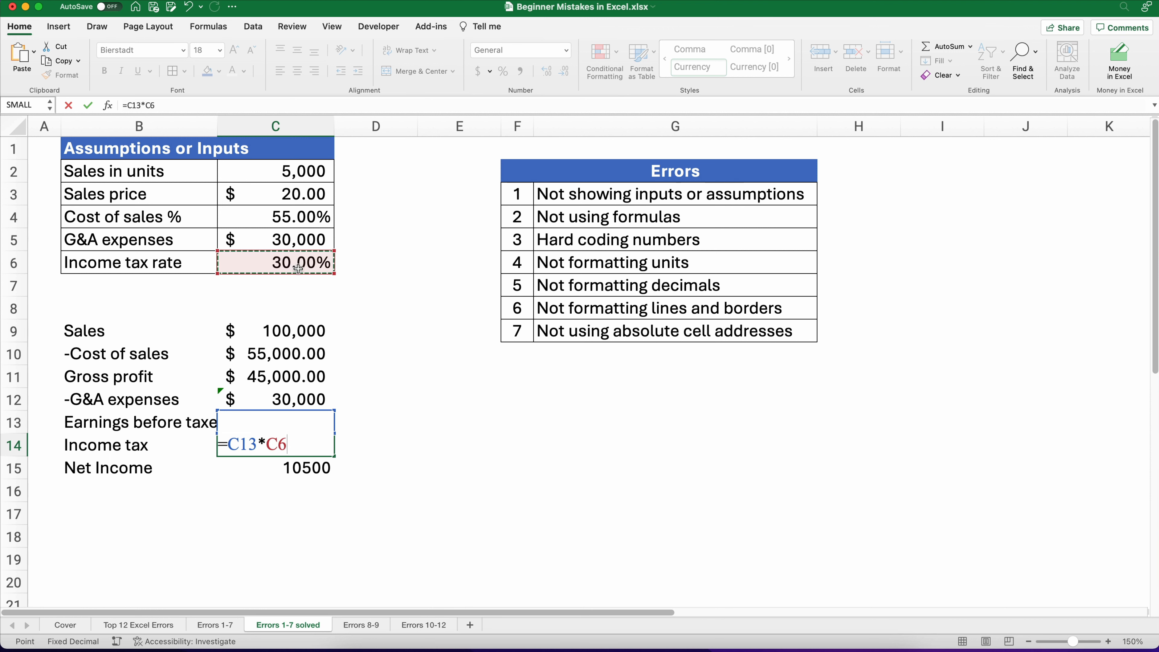
pyautogui.press('Return')
pyautogui.press('Up')
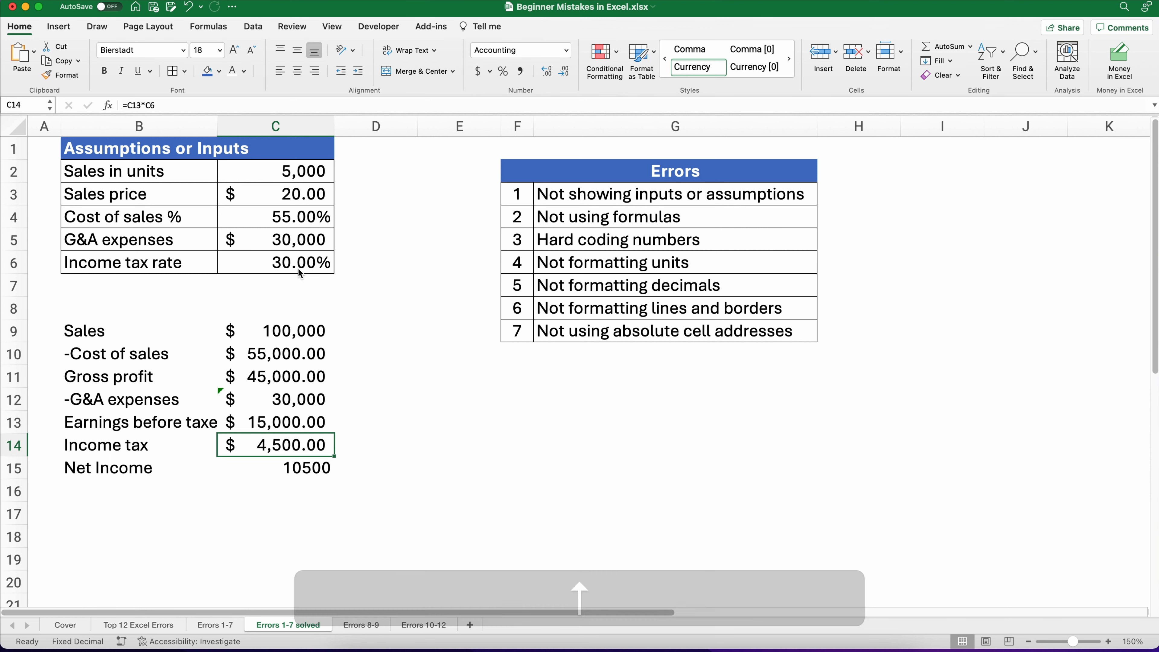
# Step: Enter a Net Income formula subtracting Income tax from earnings before taxes (=C13-C14)
pyautogui.press('Down')
pyautogui.write('=')
pyautogui.press('Up')
pyautogui.press('Up')
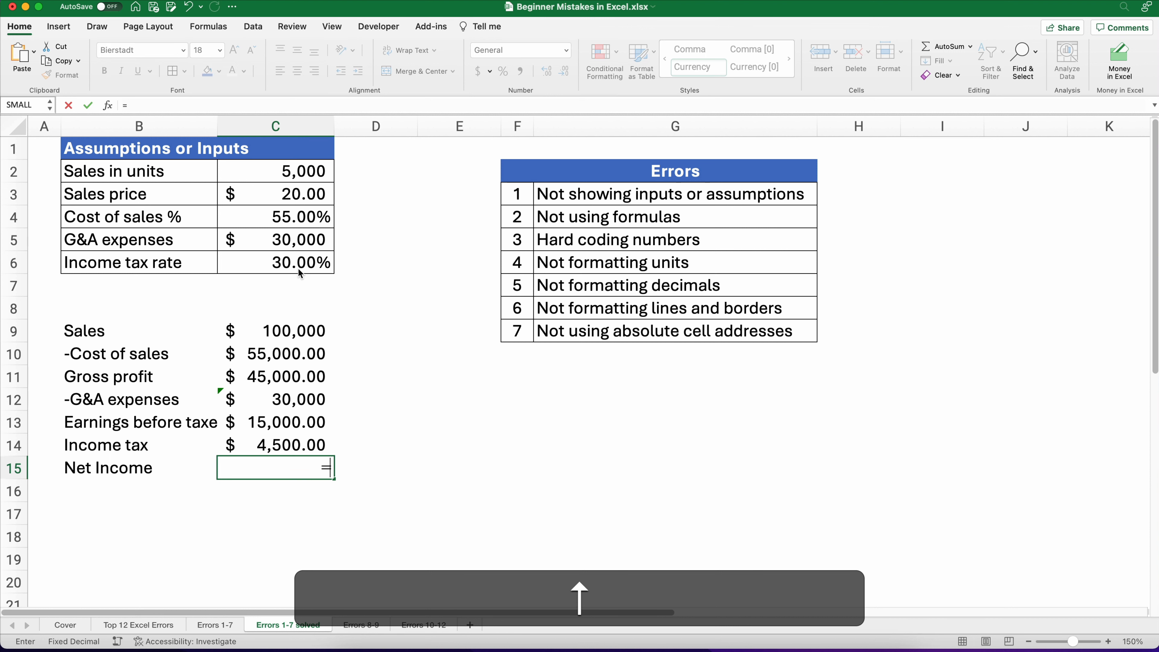
pyautogui.write('-')
pyautogui.press('Up')
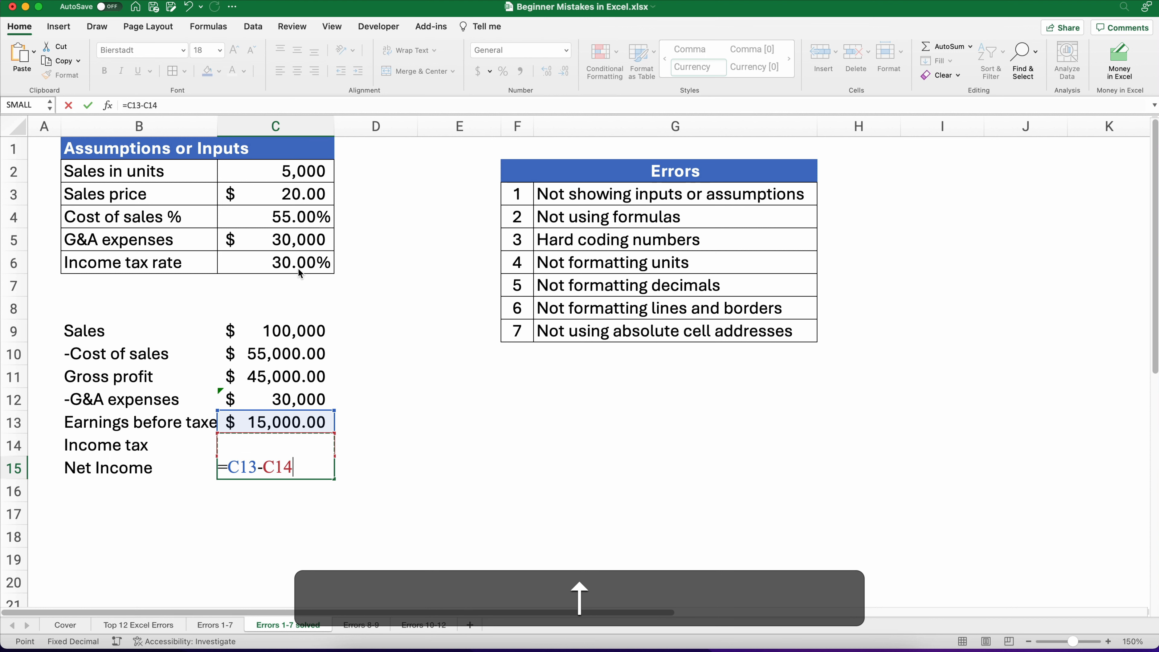
pyautogui.press('Return')
pyautogui.press('Up')
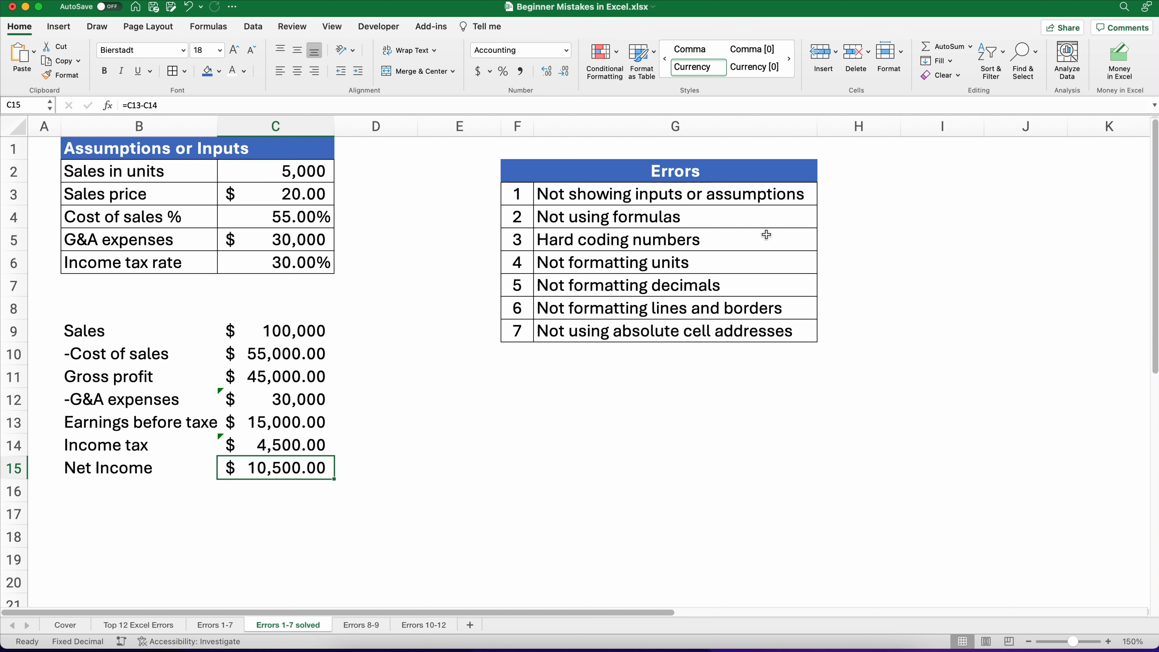
# Step: Format the income statement values C9:C15 as Accounting with no decimal places
pyautogui.click(611, 266)
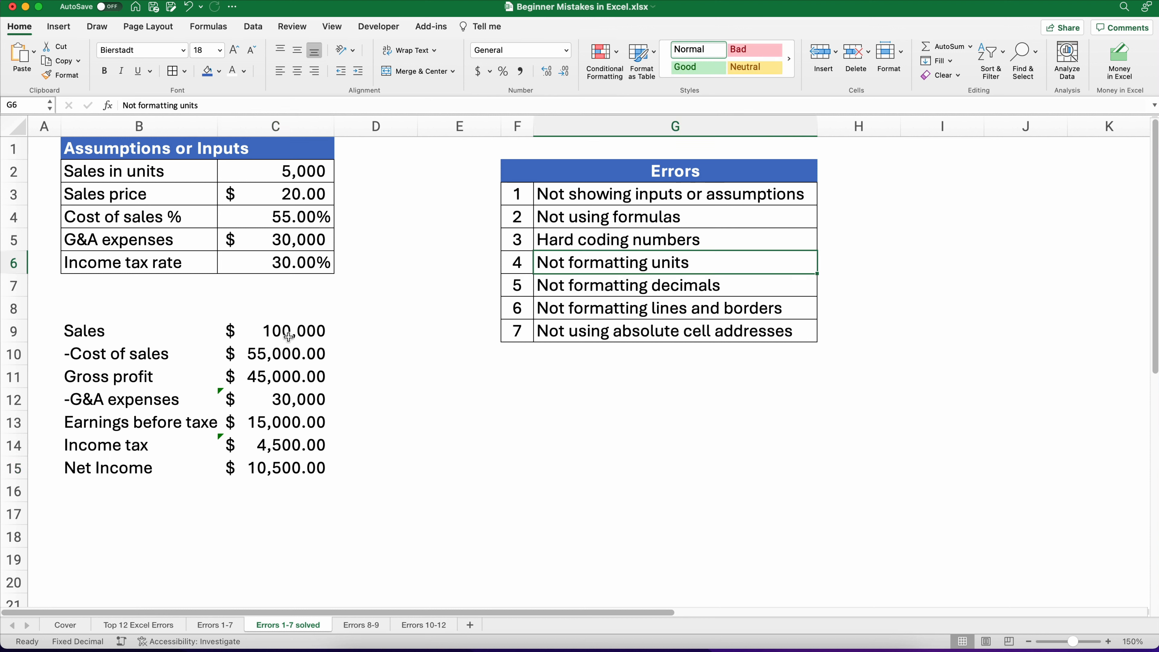
pyautogui.moveTo(272, 333); pyautogui.dragTo(261, 462)
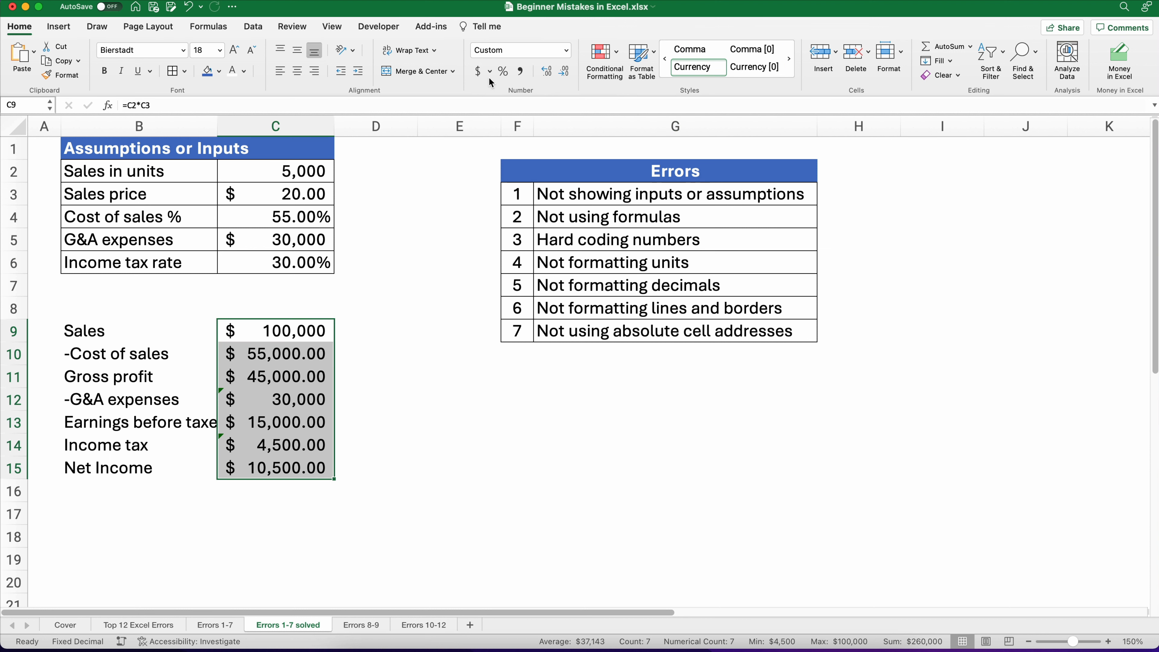
pyautogui.click(479, 72)
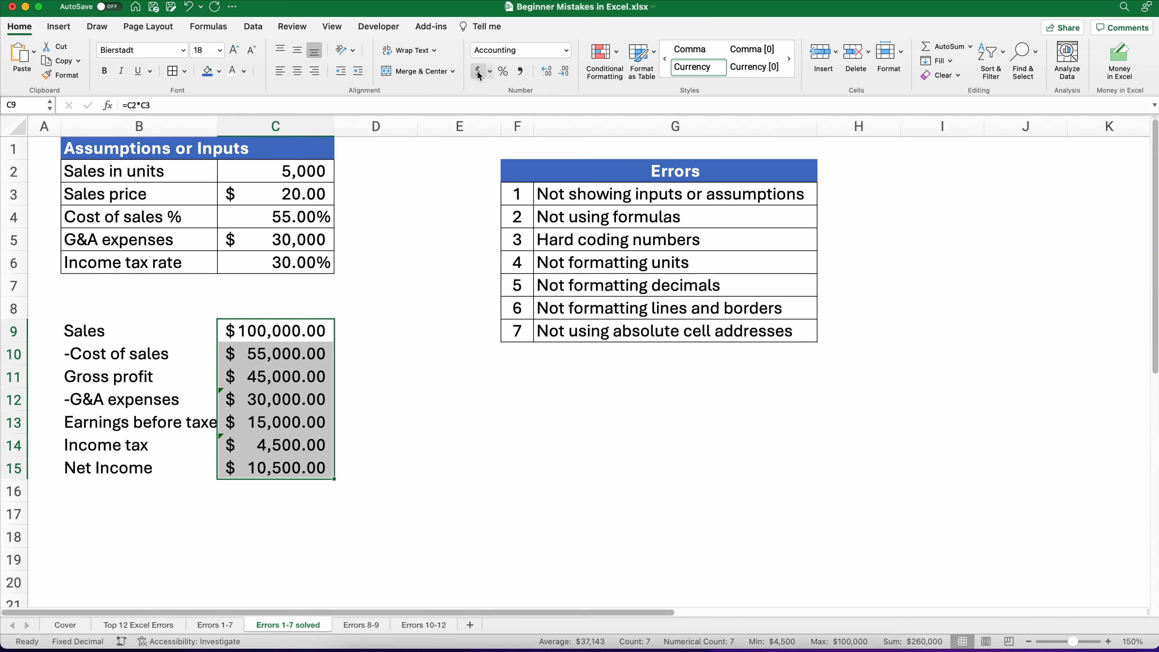
pyautogui.click(565, 72)
pyautogui.click(565, 72)
pyautogui.click(283, 511)
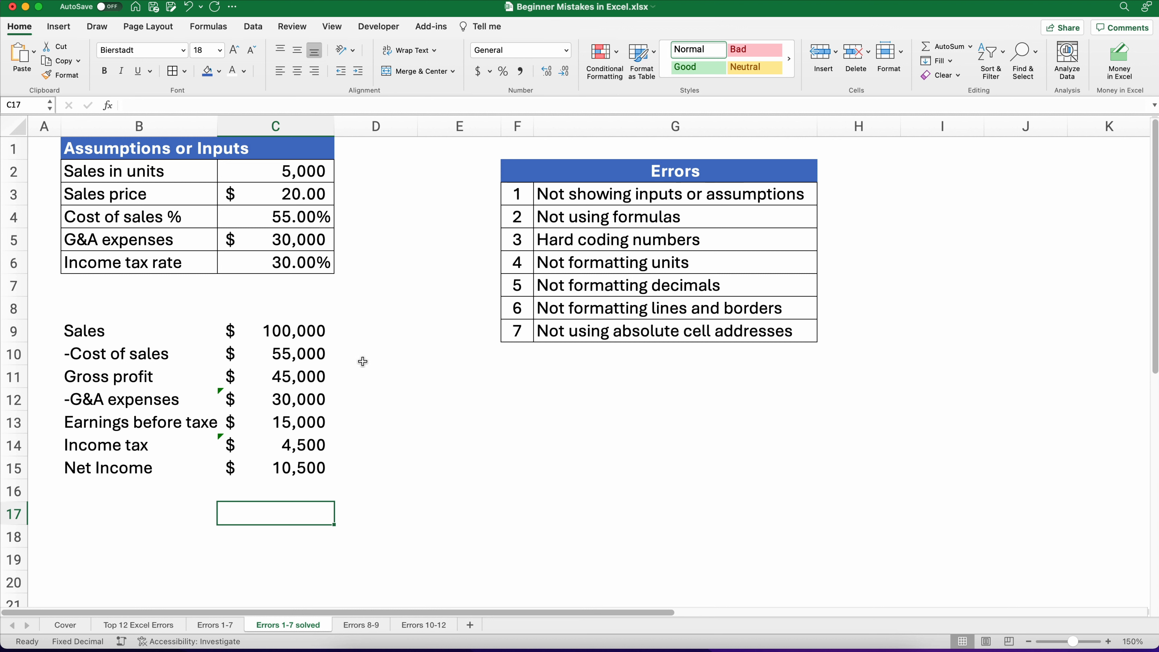
# Step: Add a bottom border under the Cost of sales value
pyautogui.click(243, 360)
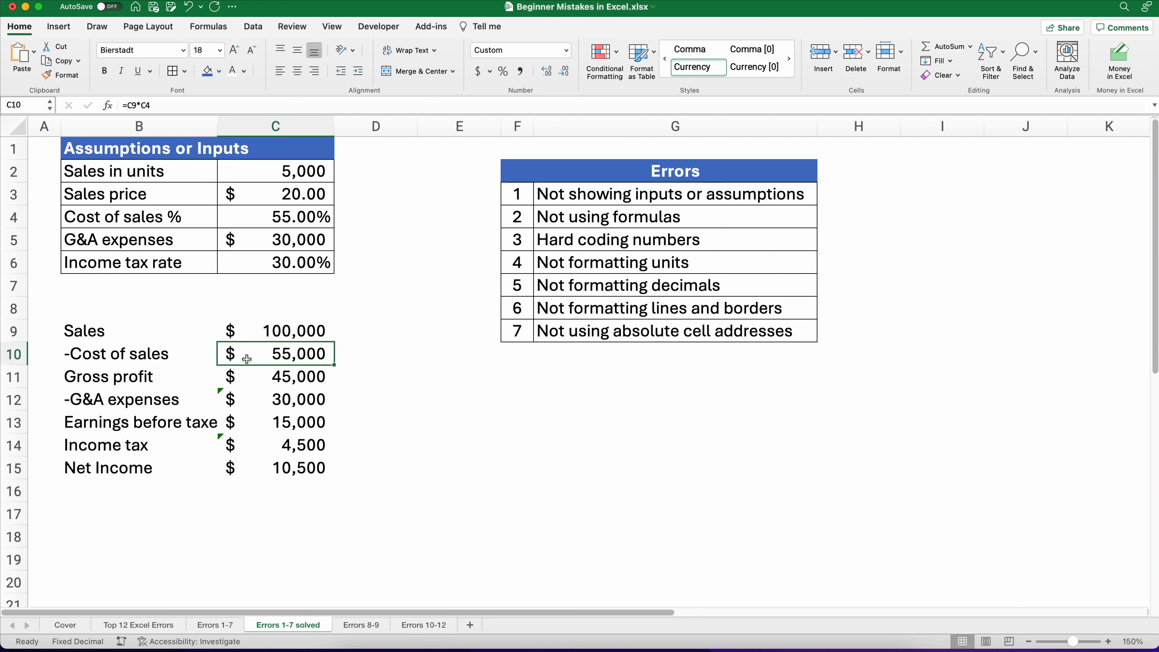
pyautogui.click(185, 72)
pyautogui.click(196, 104)
pyautogui.click(483, 458)
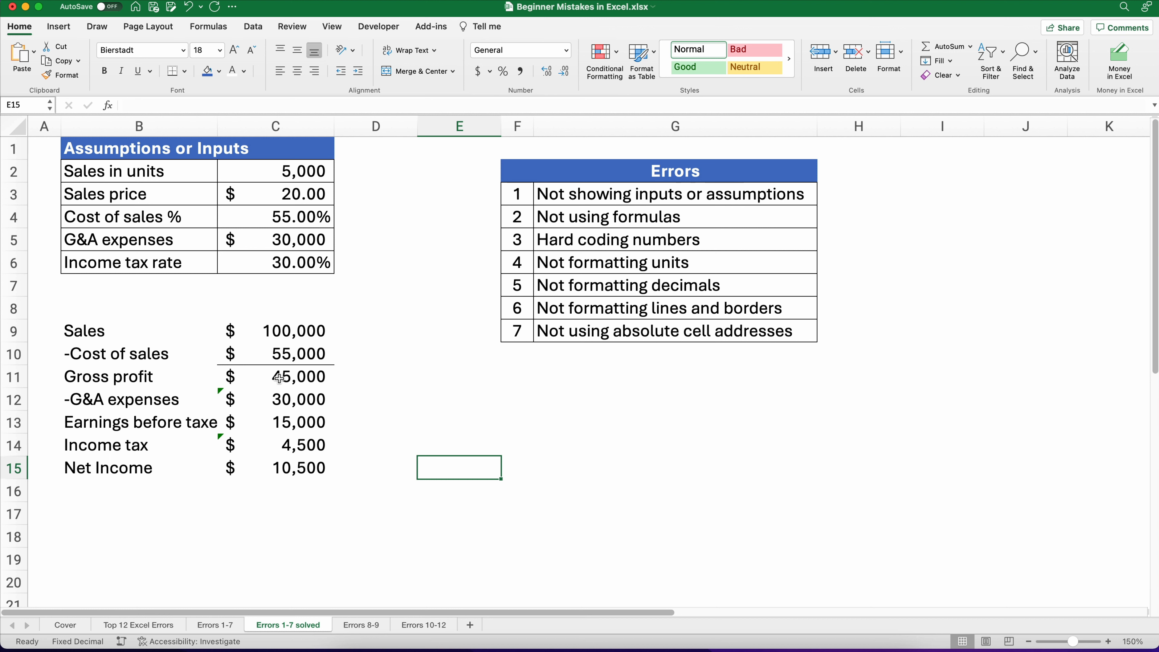
# Step: Add a top and double bottom border to the Net Income value in C15
pyautogui.click(277, 404)
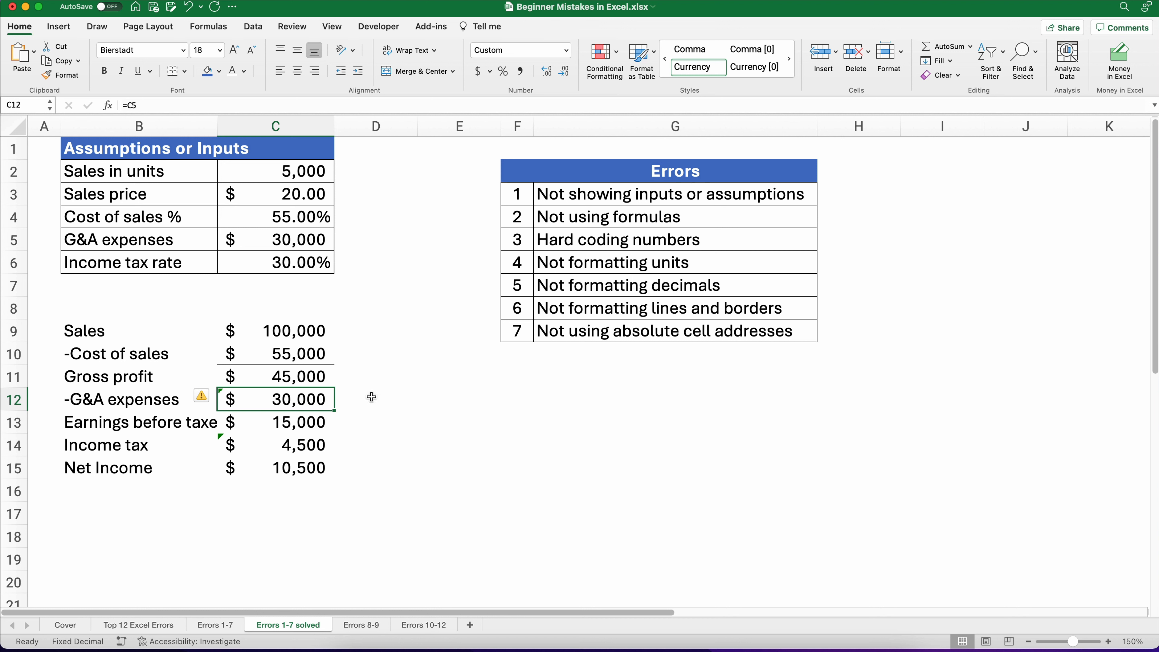
pyautogui.click(323, 419)
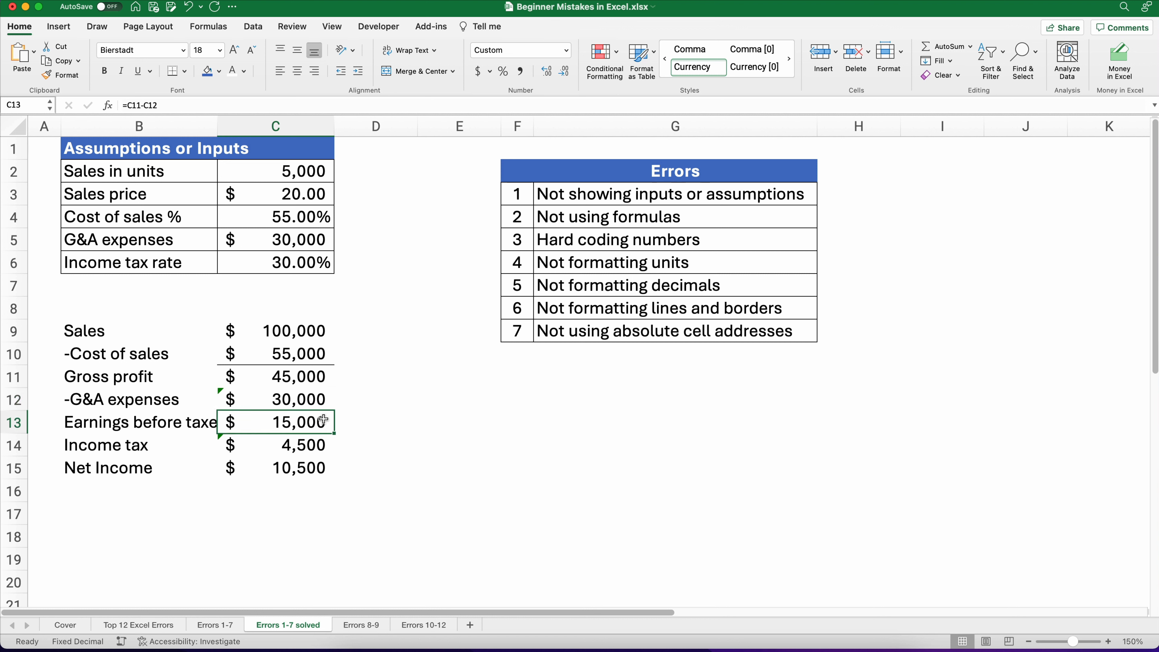
pyautogui.click(267, 462)
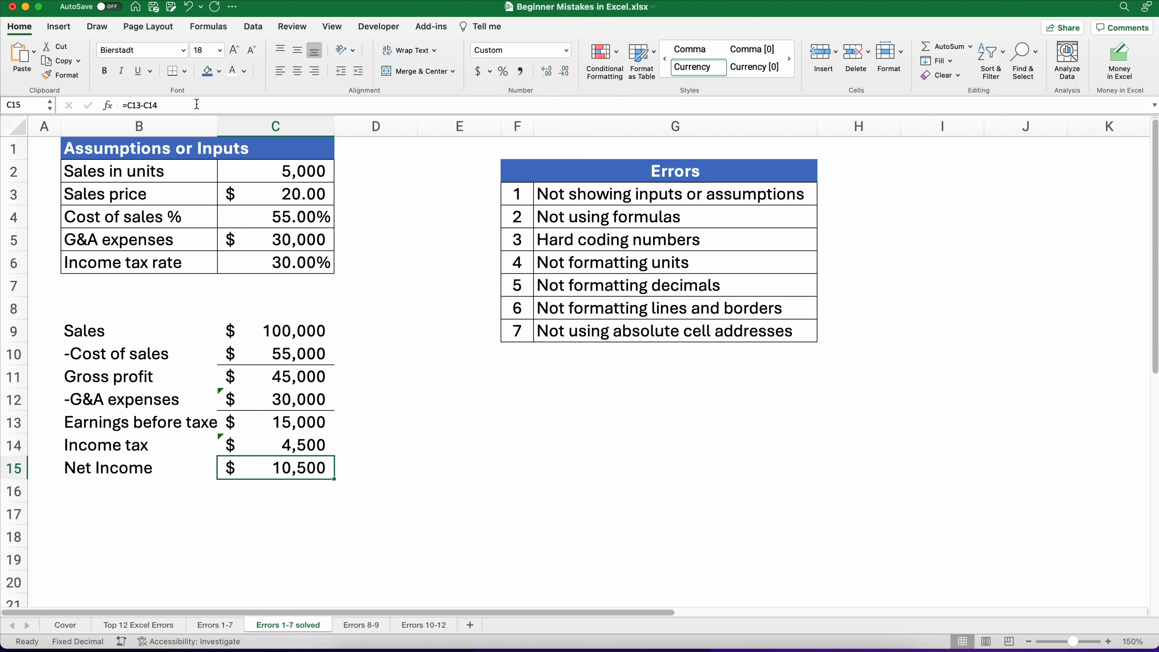
pyautogui.click(185, 71)
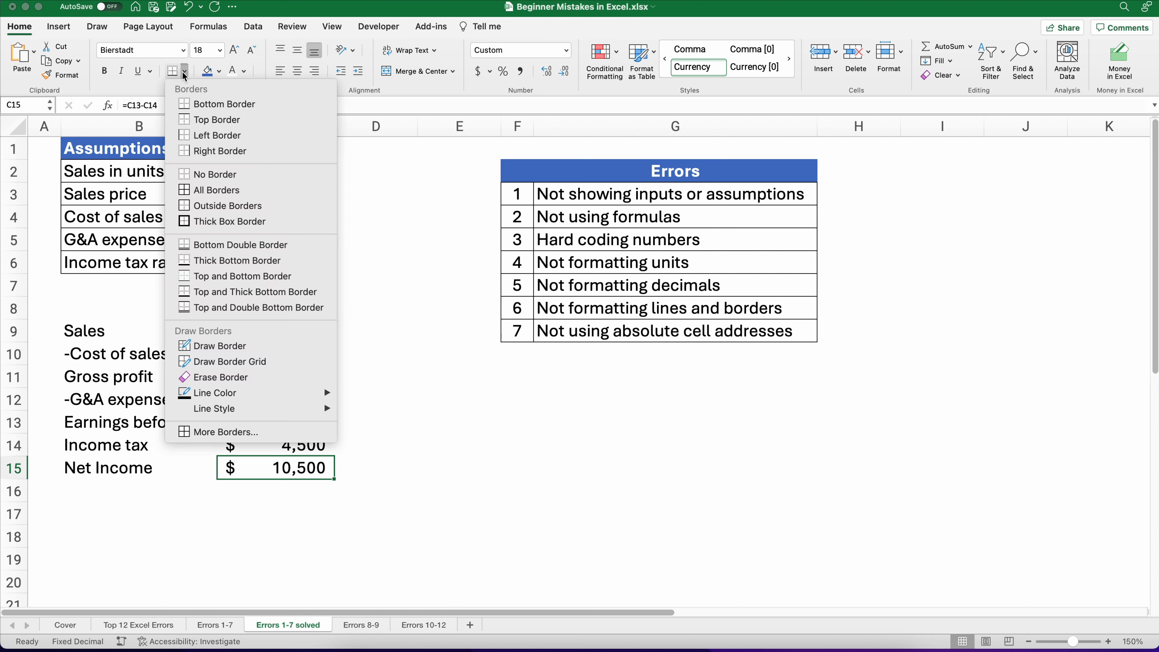
pyautogui.click(210, 308)
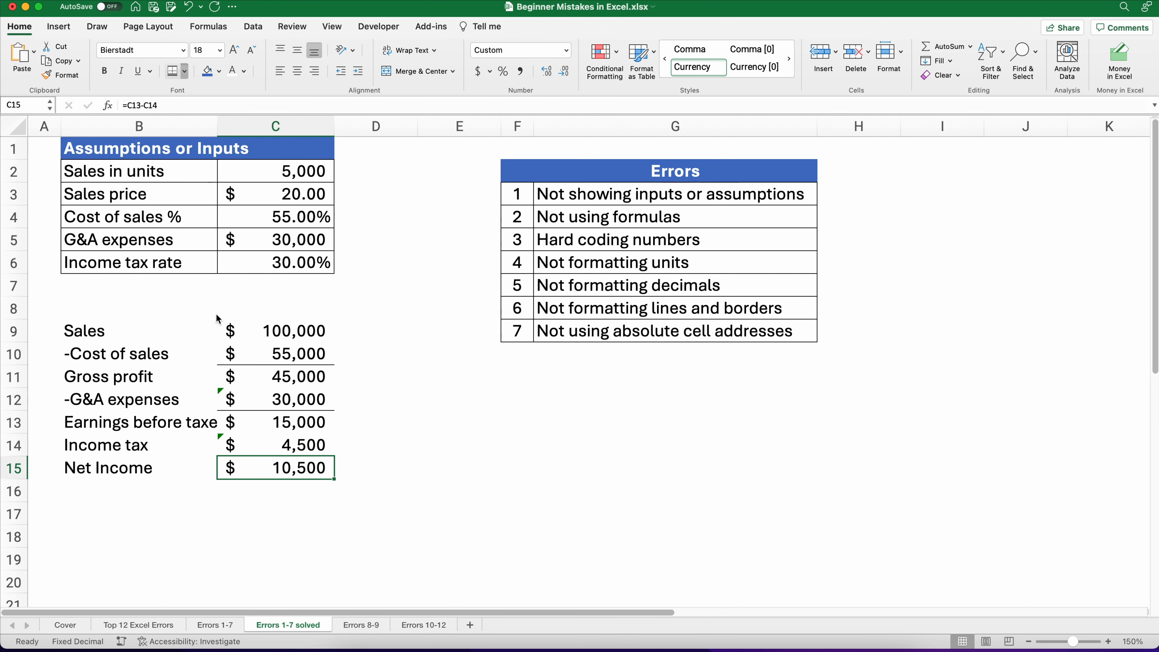
pyautogui.click(383, 426)
pyautogui.click(306, 511)
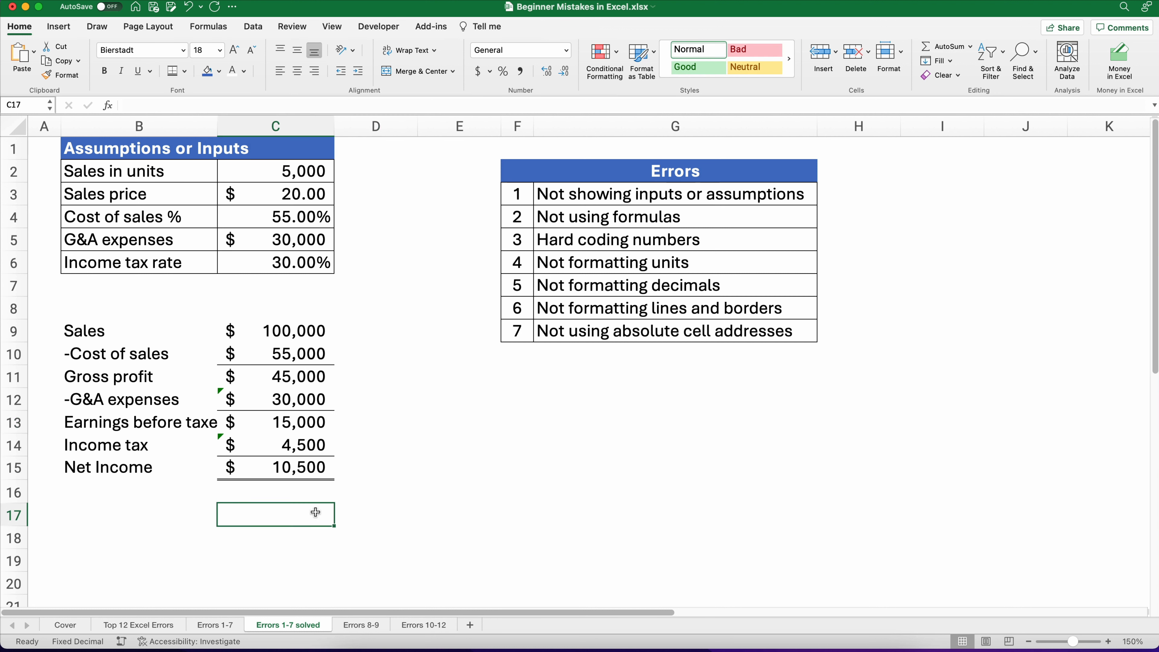
pyautogui.moveTo(269, 331); pyautogui.dragTo(274, 470)
pyautogui.click(420, 445)
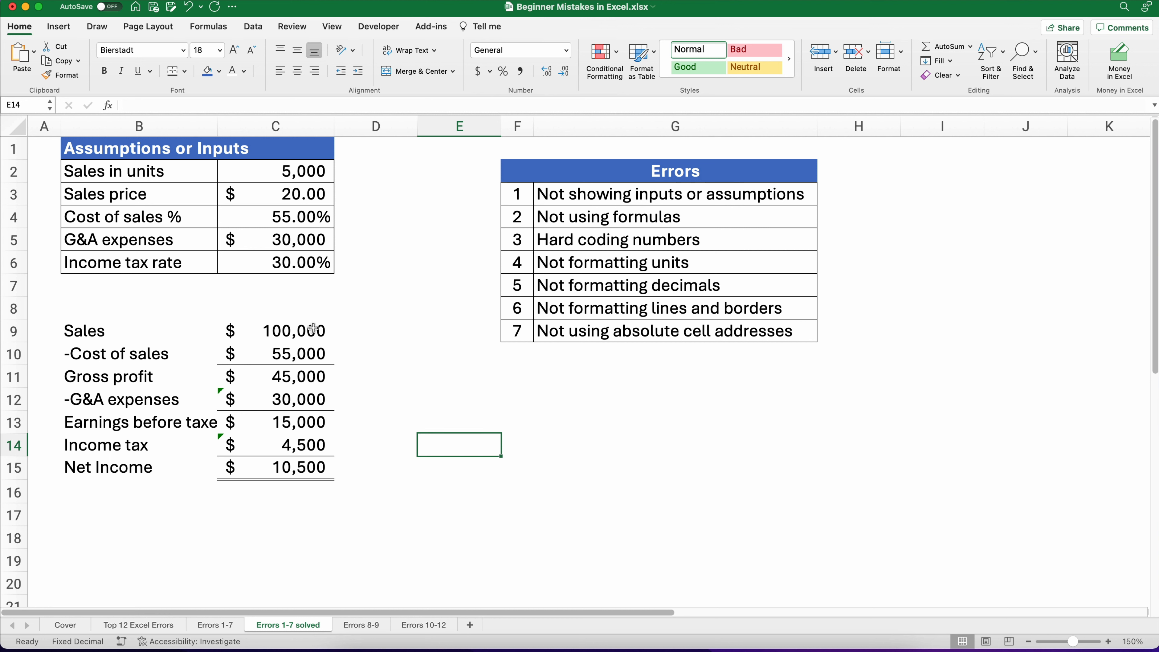
pyautogui.click(380, 332)
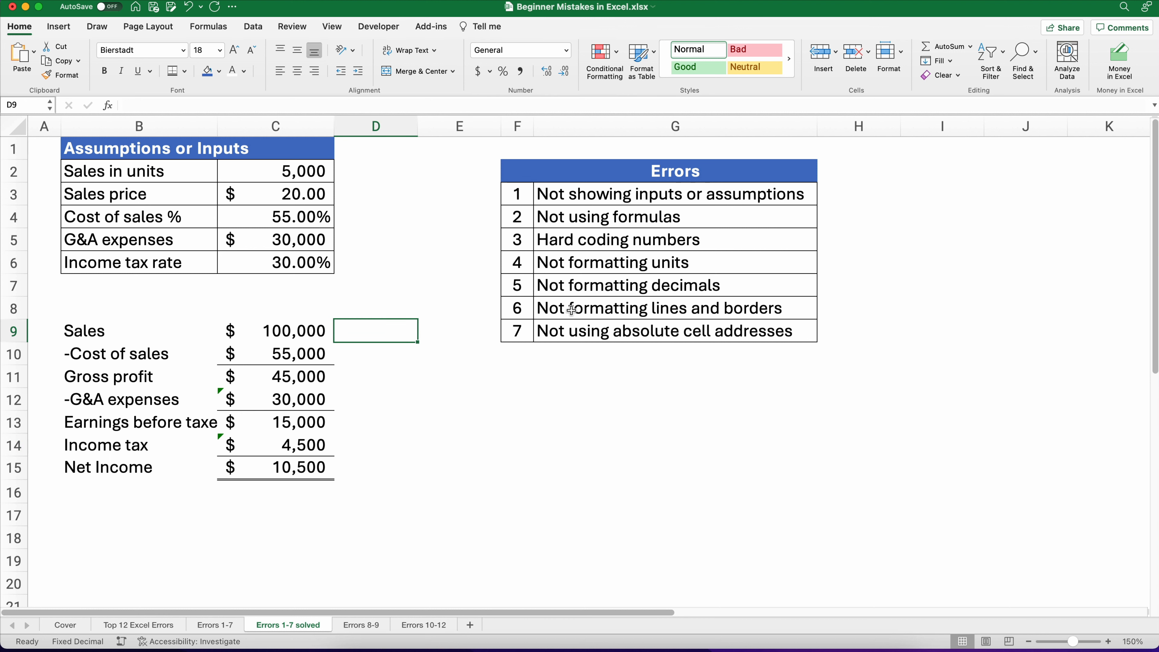
pyautogui.click(602, 292)
pyautogui.moveTo(605, 292); pyautogui.dragTo(611, 330)
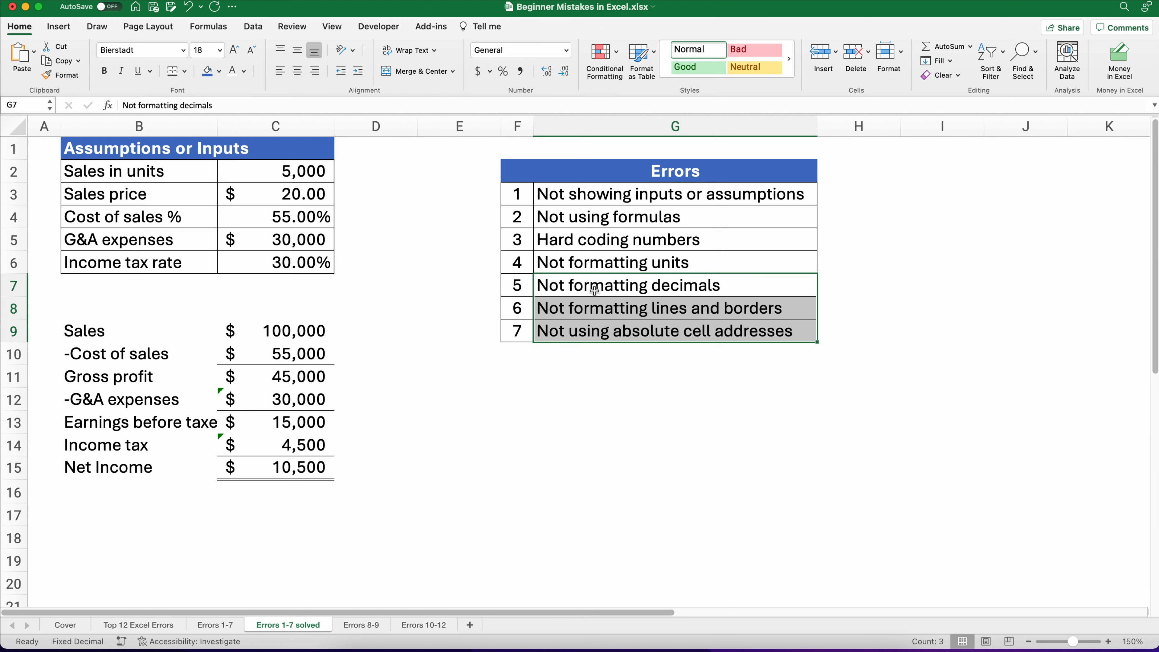
# Step: Enter a formula in D9 dividing sales by sales (=C9/C9) and format it as a percentage
pyautogui.click(389, 333)
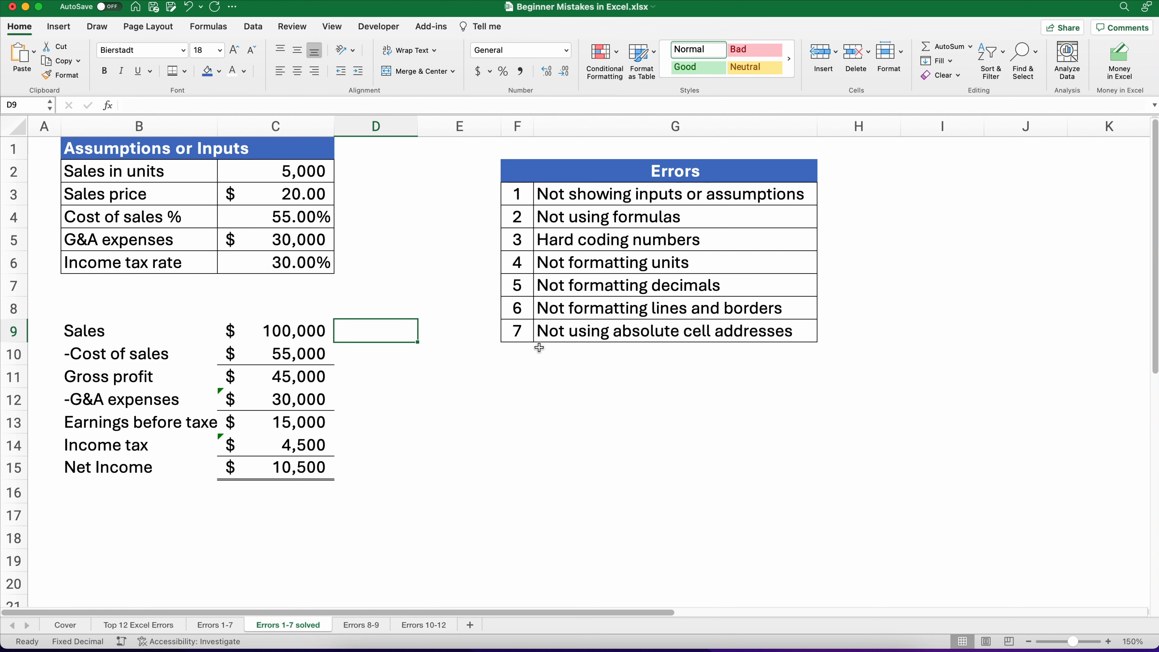
pyautogui.write('=')
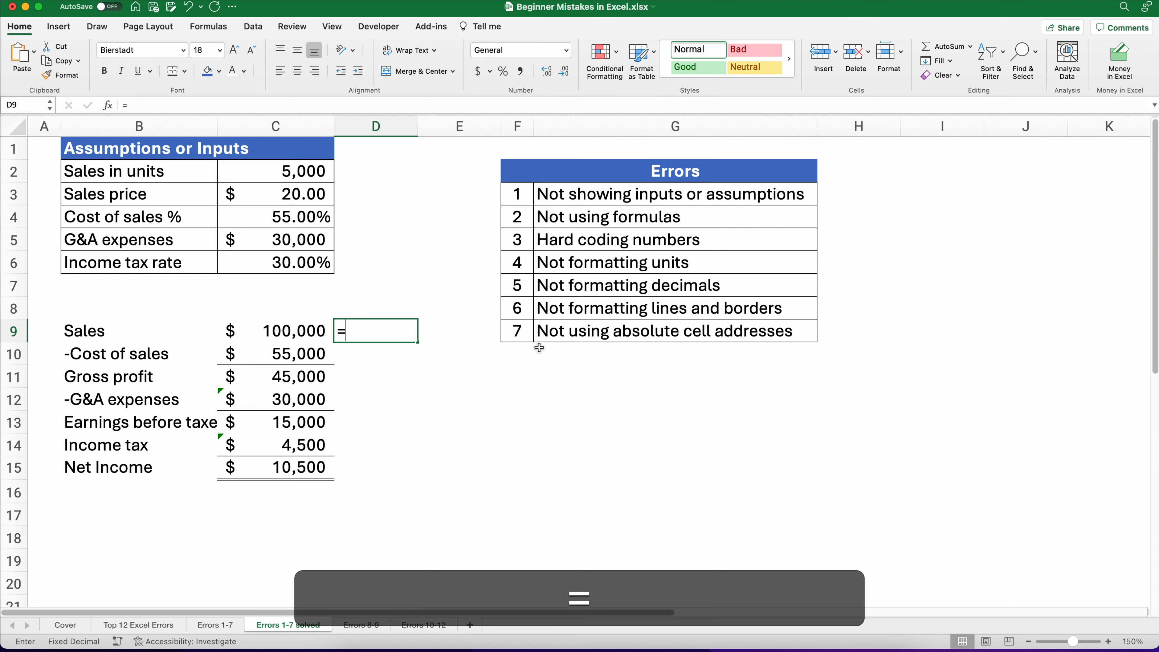
pyautogui.press('Left')
pyautogui.write('/')
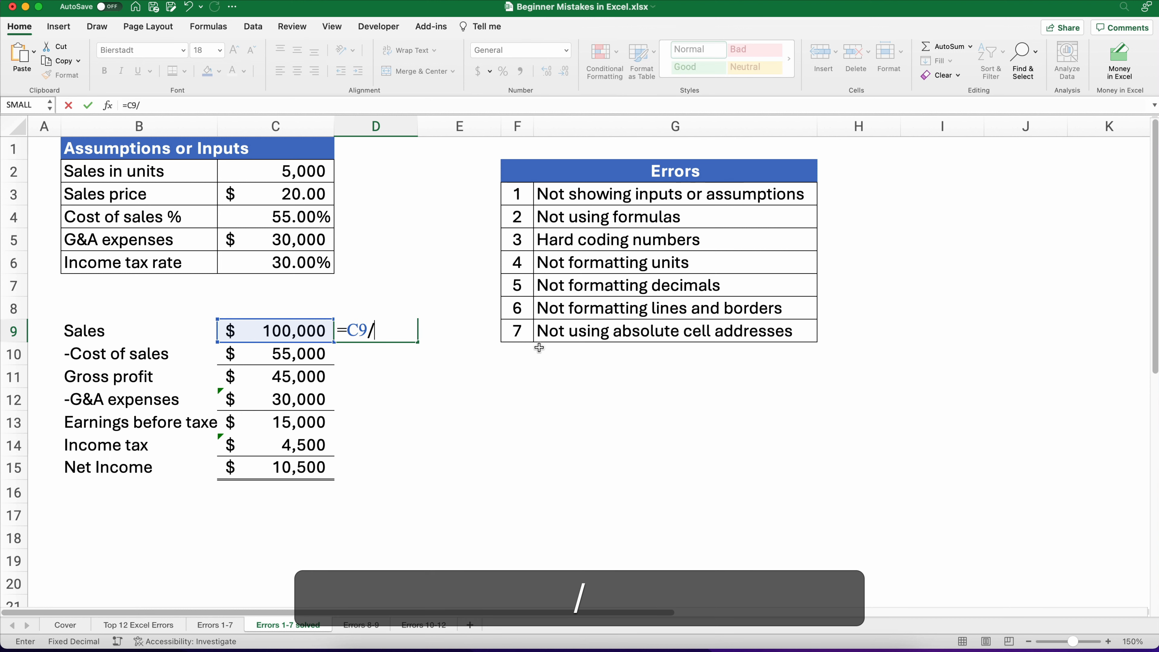
pyautogui.press('Left')
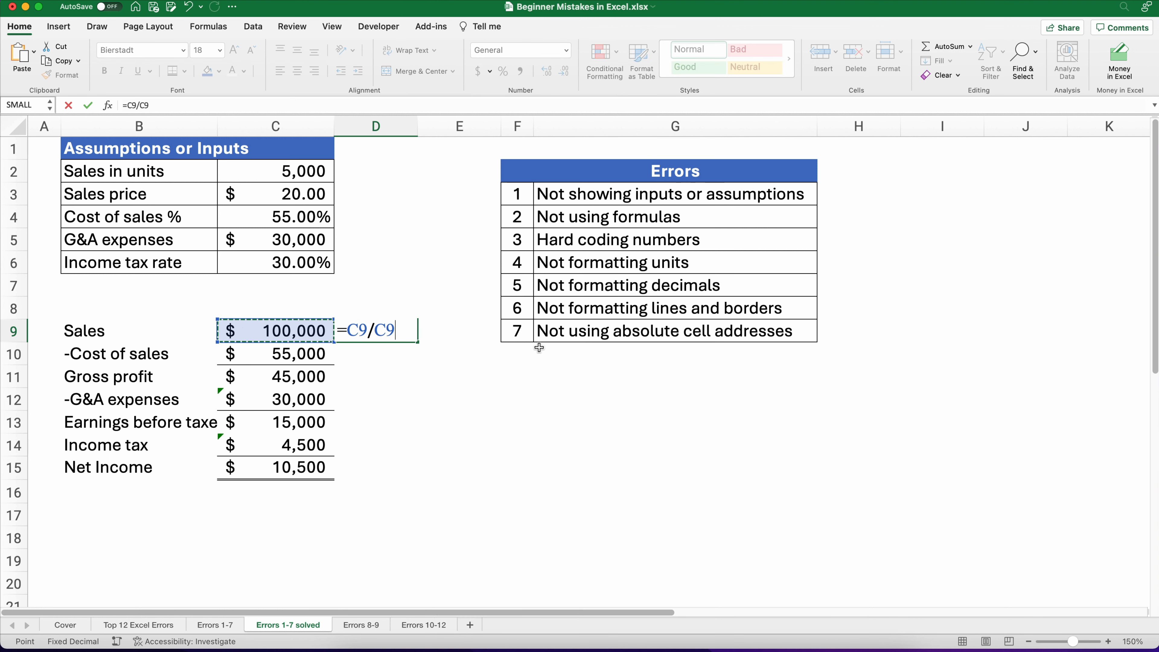
pyautogui.press('Return')
pyautogui.press('Up')
pyautogui.click(503, 71)
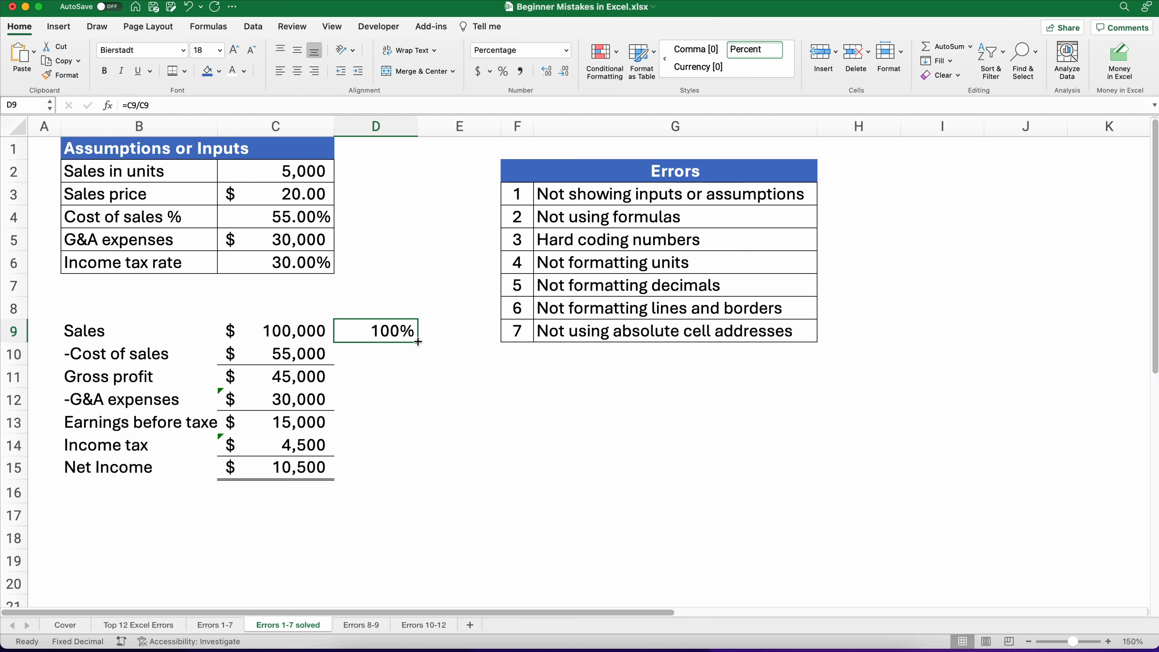
# Step: Copy the D9 percentage formula down to D15 and inspect the copied formulas in columns C and D
pyautogui.moveTo(419, 341); pyautogui.dragTo(401, 476)
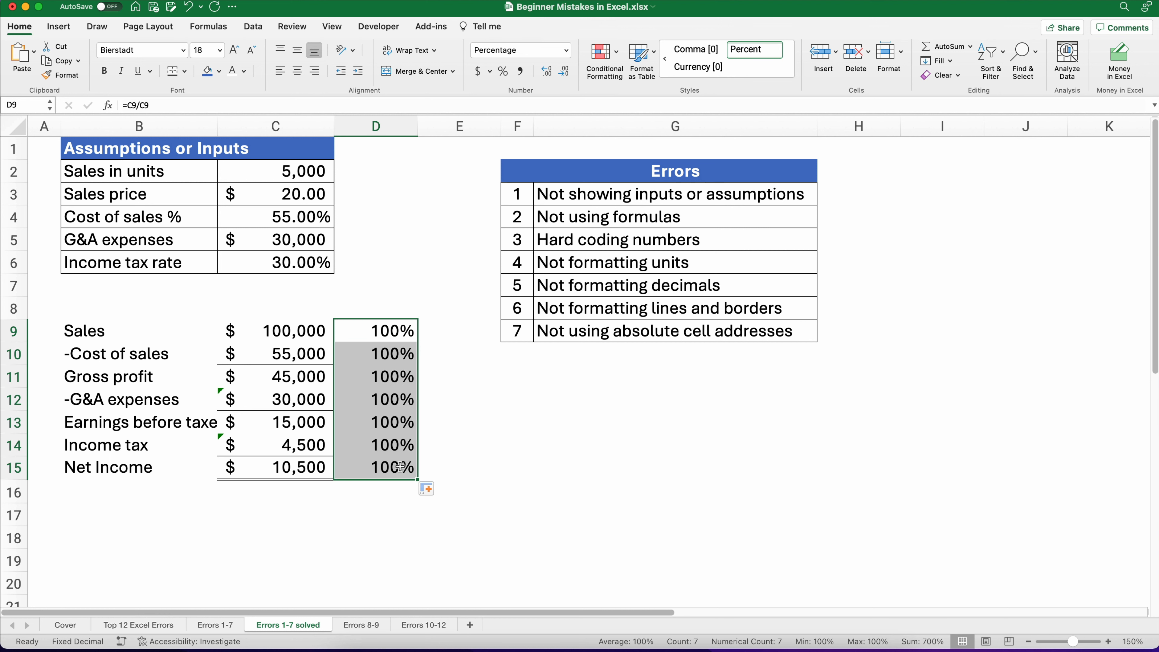
pyautogui.click(388, 354)
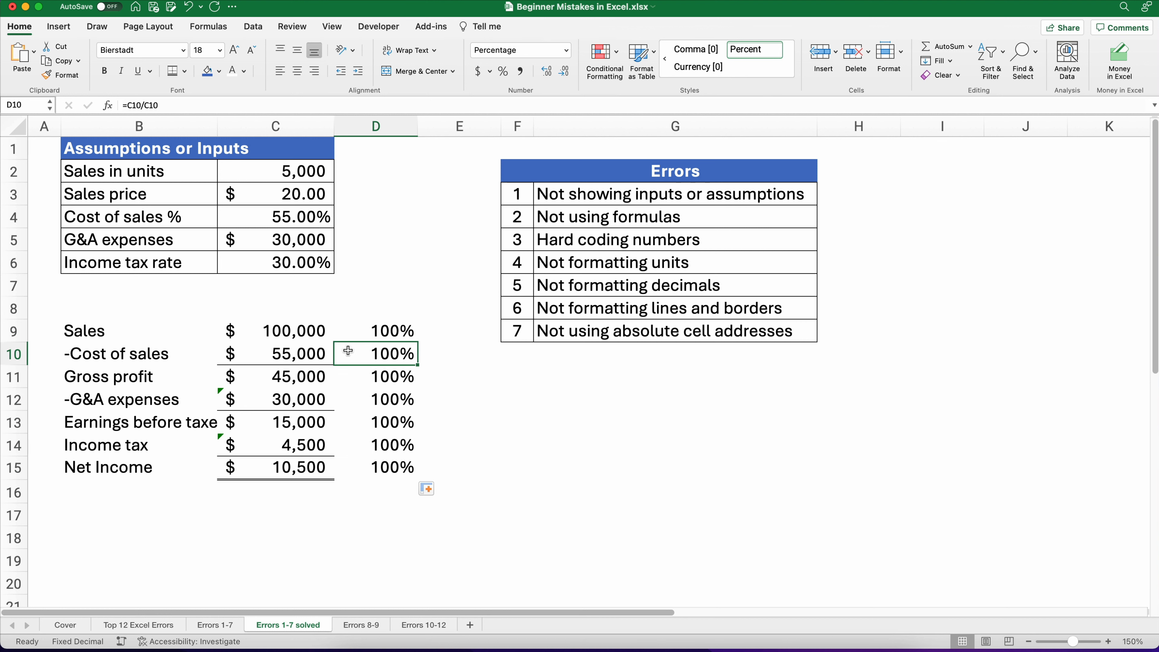
pyautogui.click(315, 353)
pyautogui.click(312, 328)
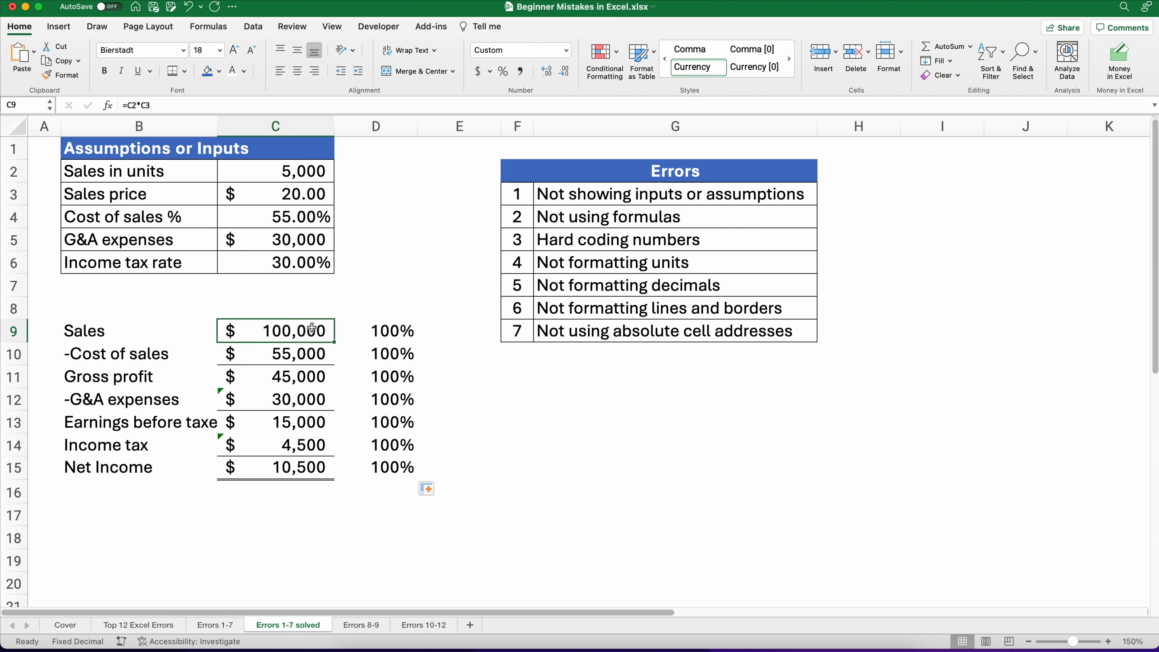
pyautogui.click(318, 376)
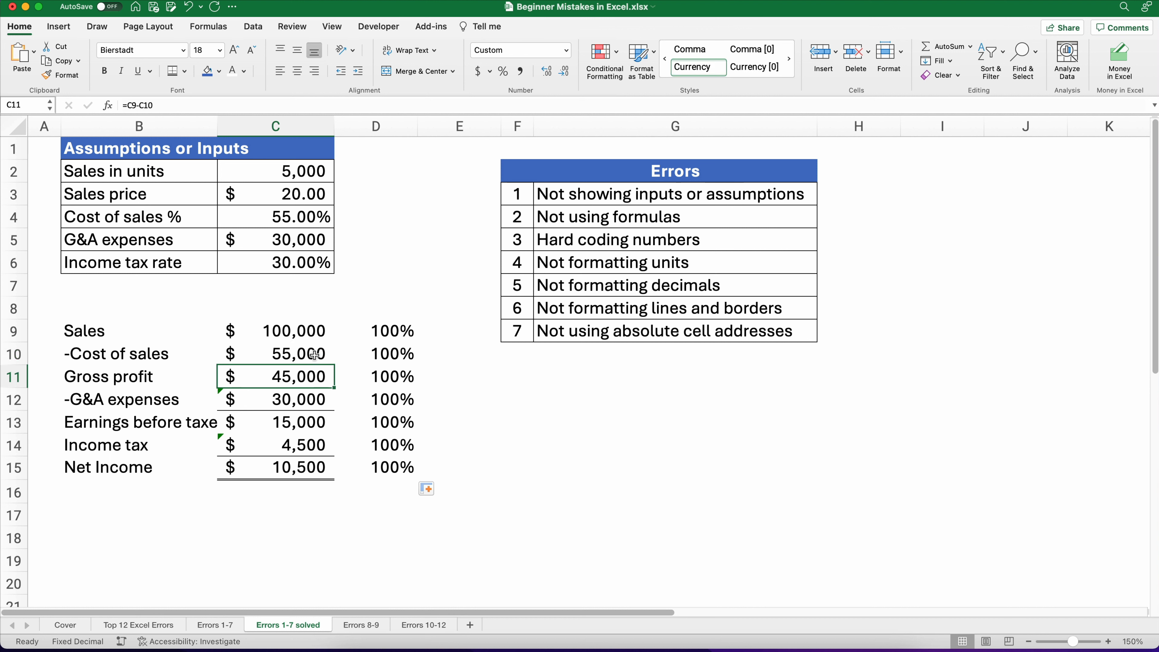
pyautogui.click(310, 331)
pyautogui.click(387, 329)
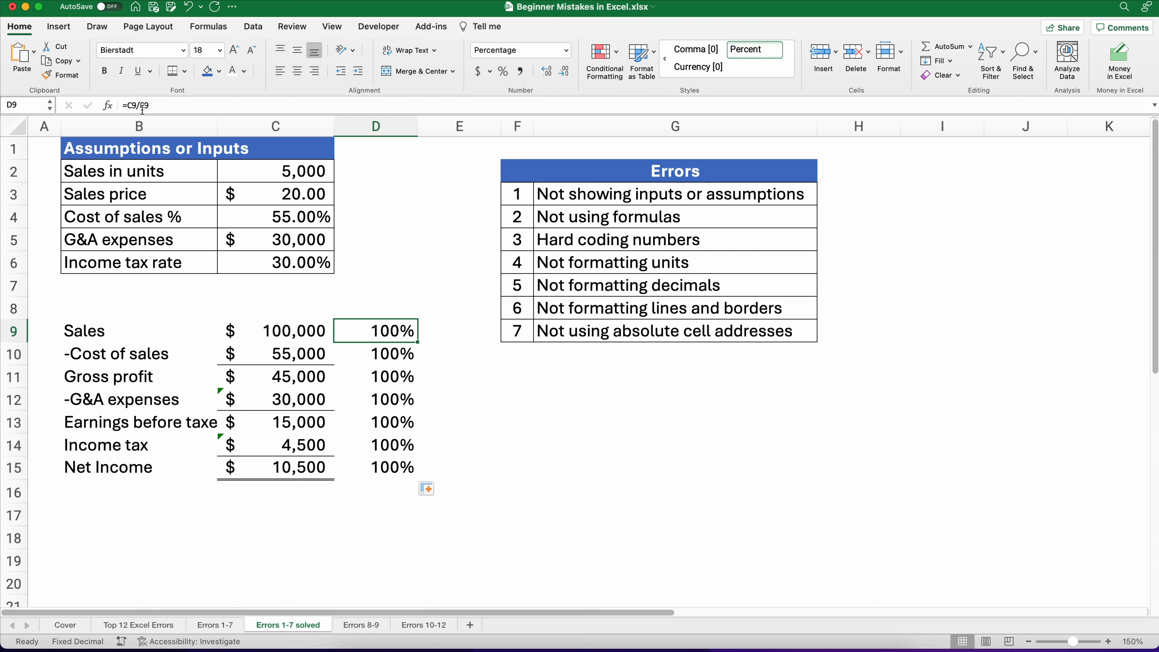
pyautogui.click(276, 332)
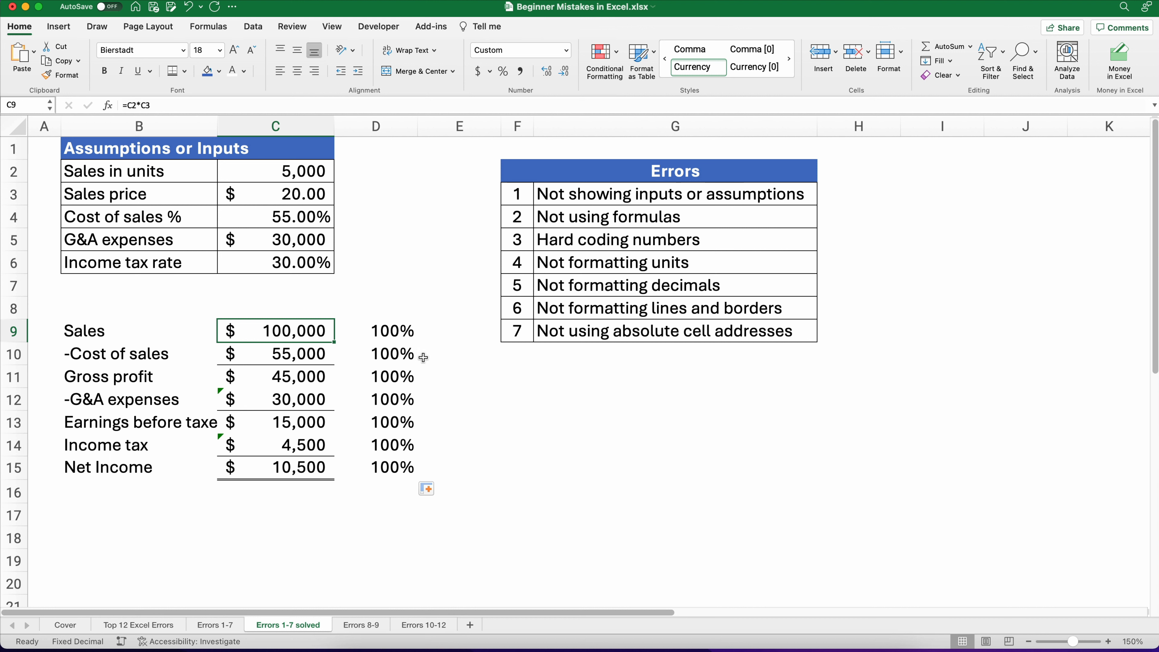
pyautogui.click(406, 332)
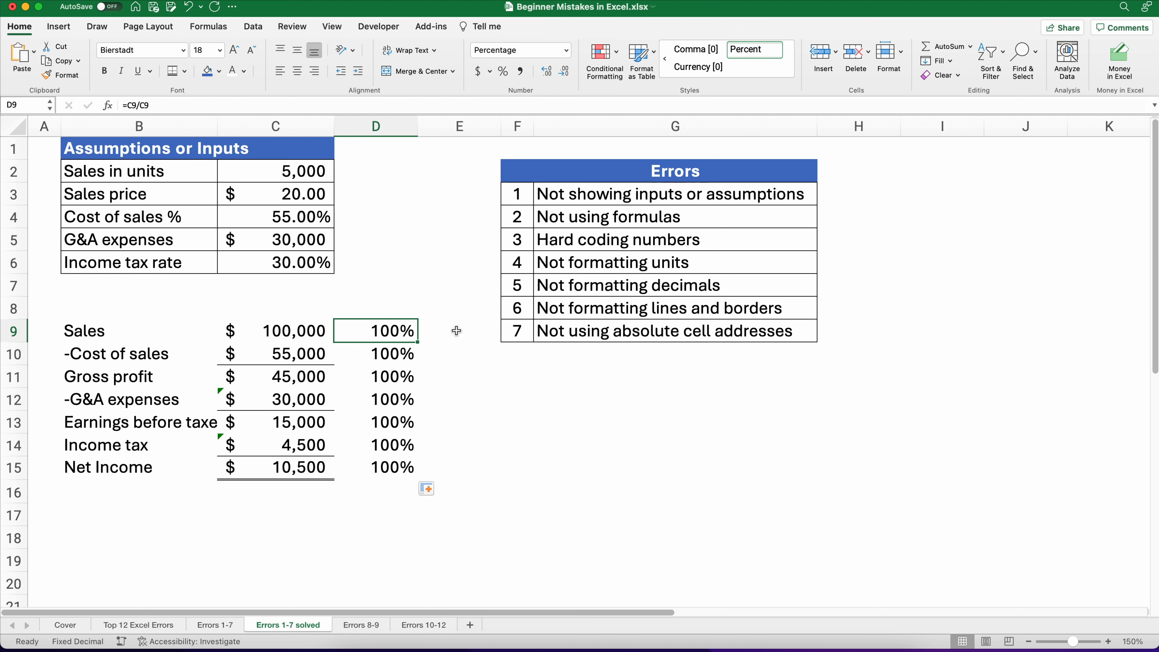
# Step: Undo the fill-down of the percentage formula, keeping D9's percentage format
pyautogui.press('super+z')
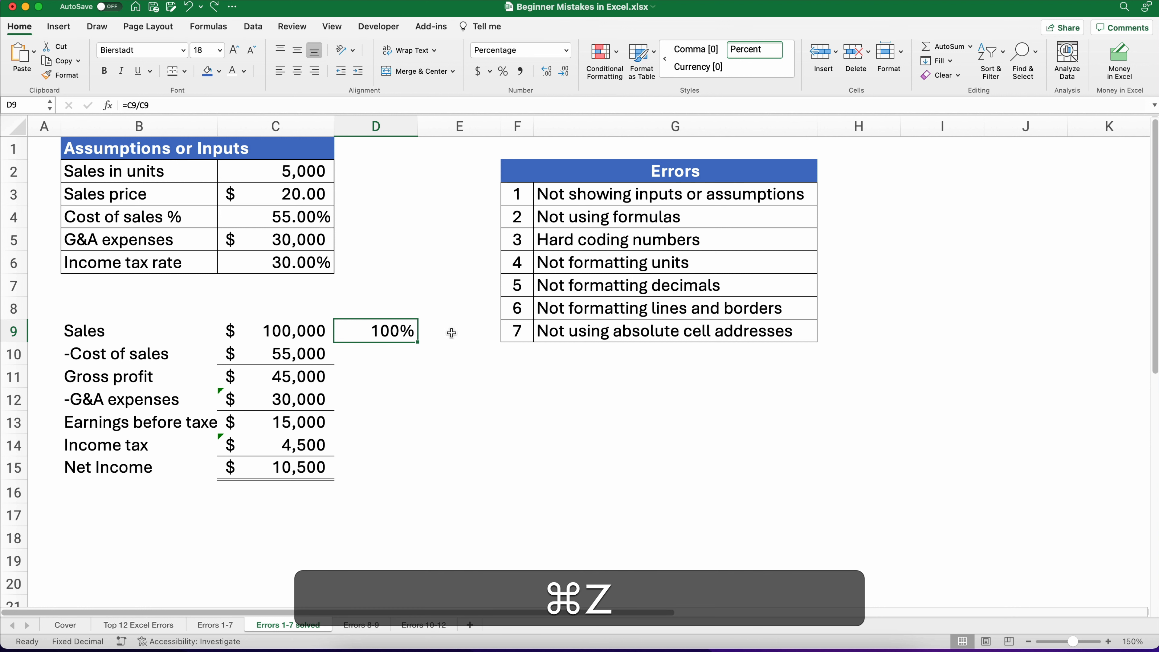
pyautogui.press('super+z')
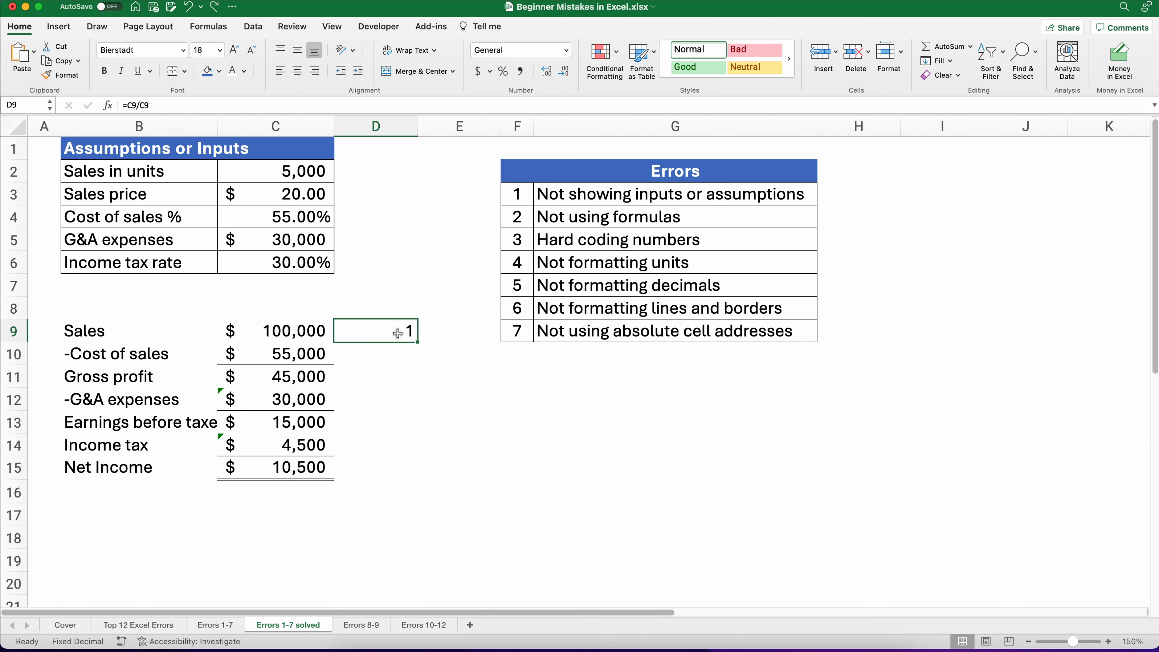
pyautogui.press('super+y')
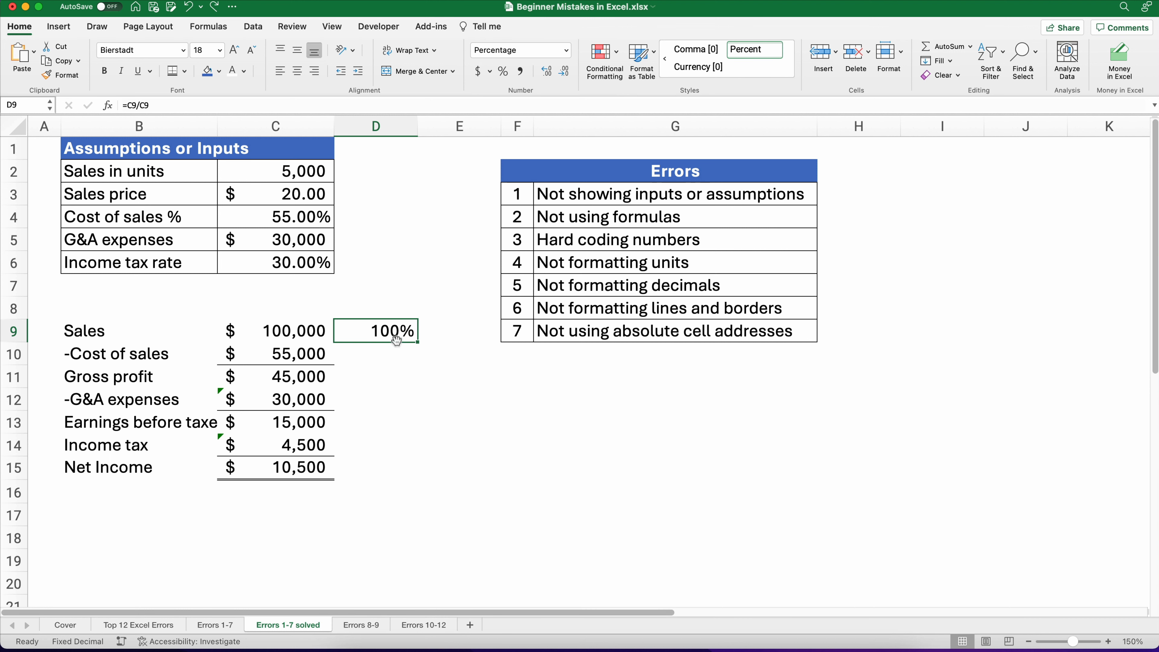
# Step: Re-enter the D9 formula with an absolute reference to sales as =C9/$C$9
pyautogui.write('=')
pyautogui.press('Left')
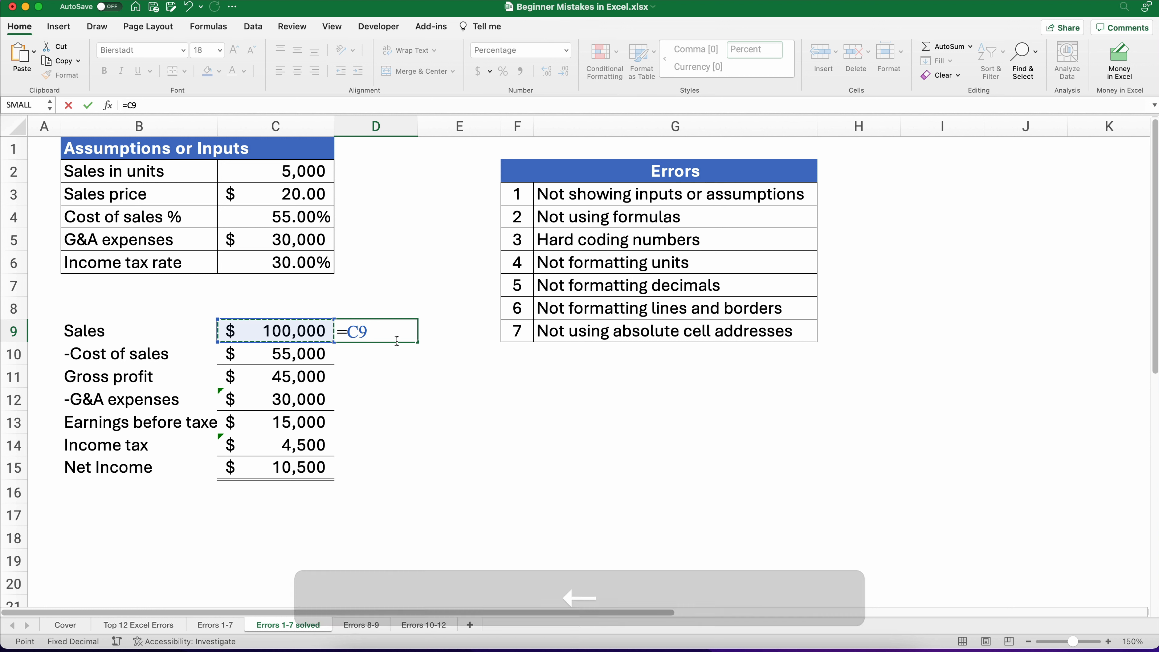
pyautogui.write('/')
pyautogui.press('Left')
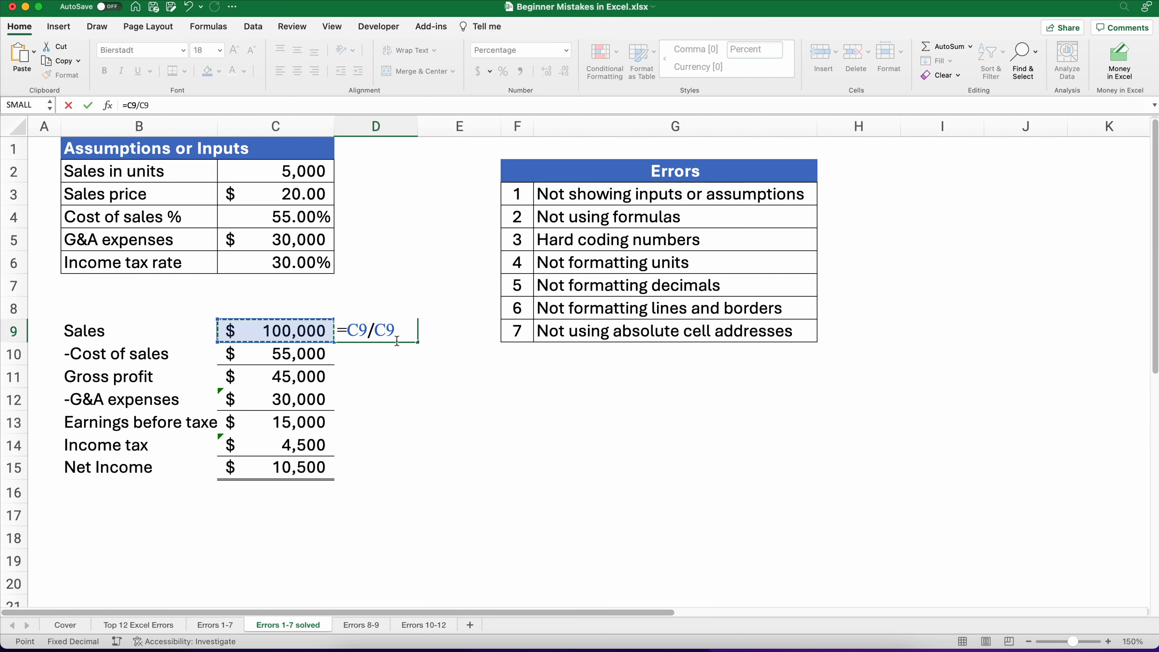
pyautogui.press('F4')
pyautogui.press('Return')
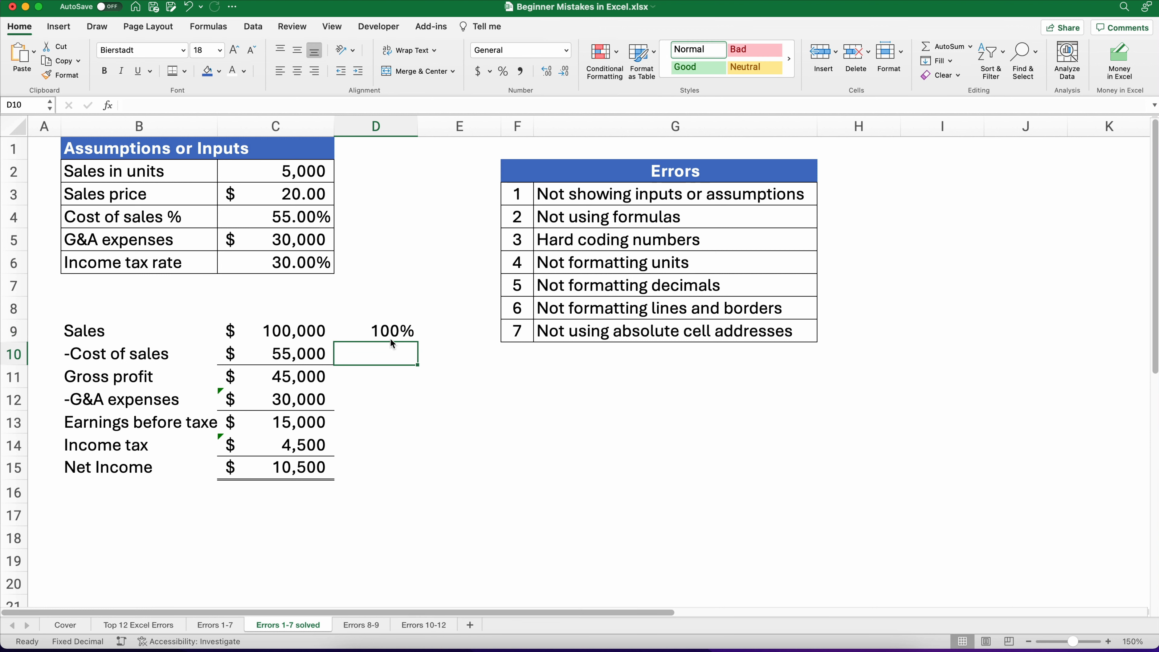
# Step: Fill the D9 formula down to D15 and review the Gross profit and Net Income rows
pyautogui.click(389, 330)
pyautogui.moveTo(417, 342); pyautogui.dragTo(407, 478)
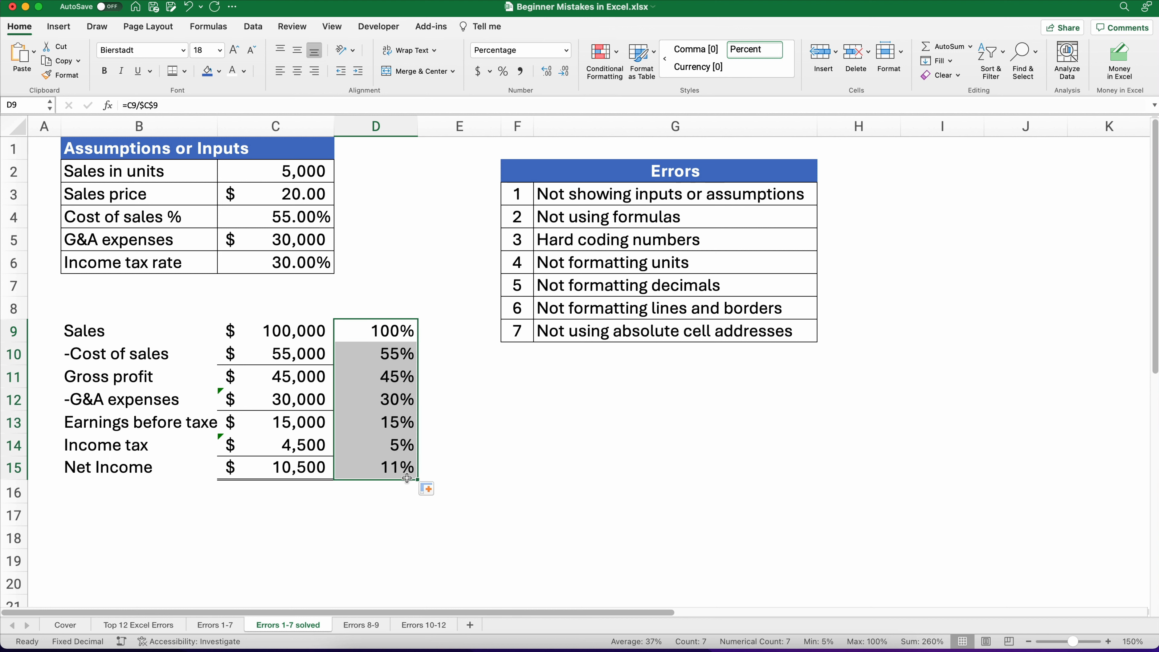
pyautogui.click(279, 359)
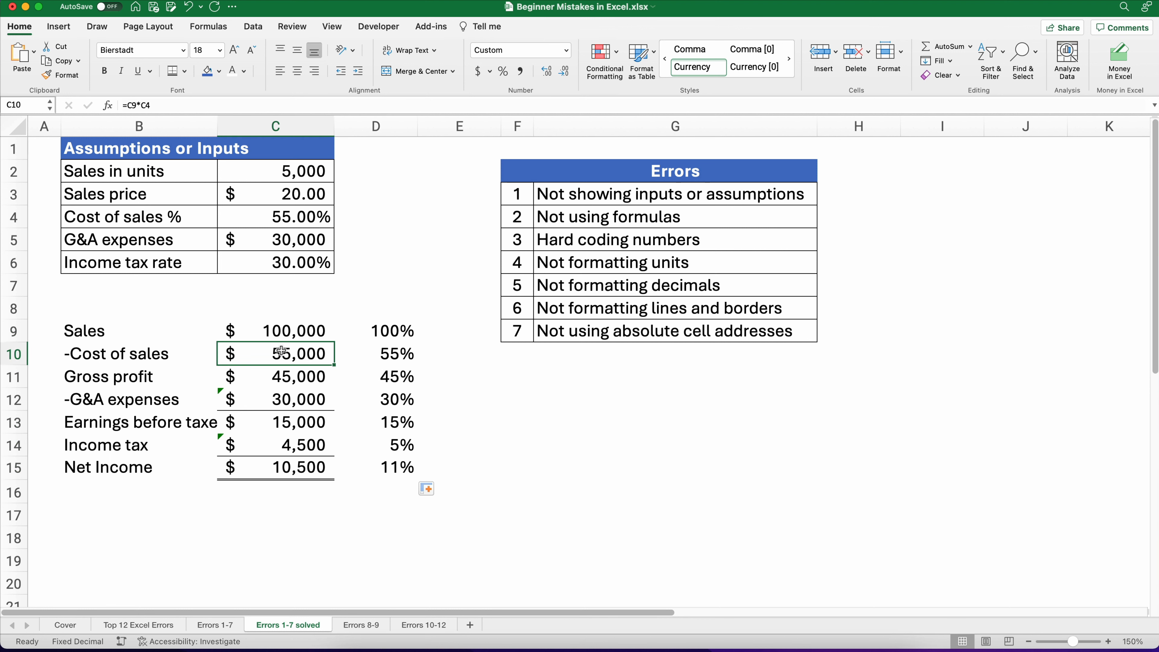
pyautogui.click(279, 336)
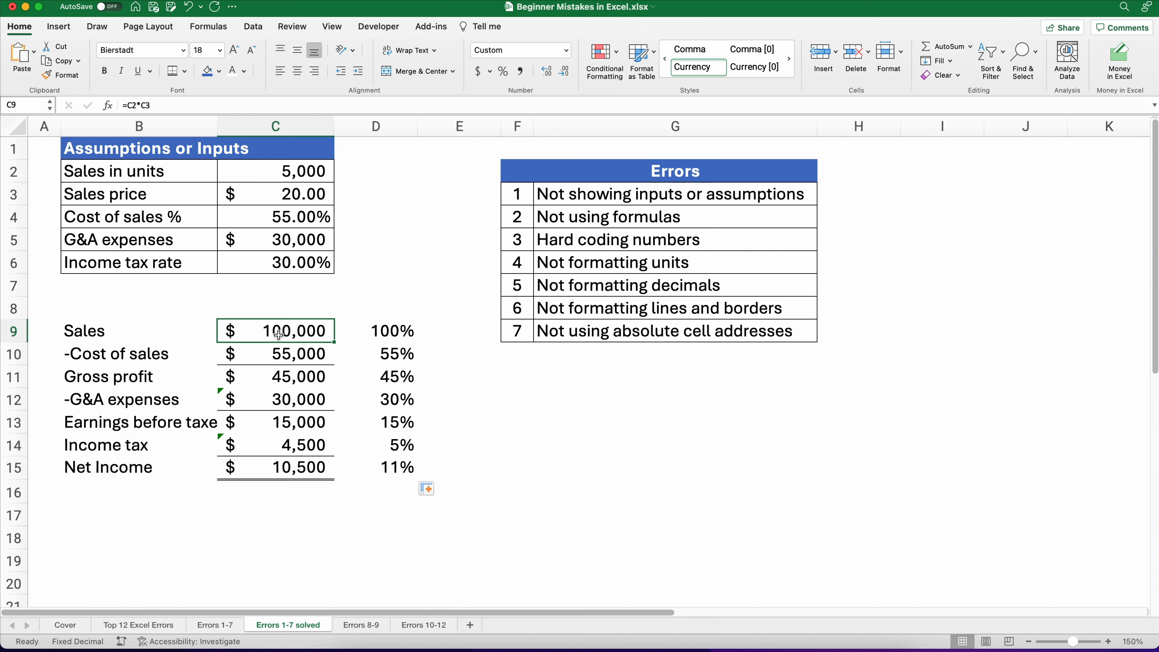
pyautogui.click(381, 359)
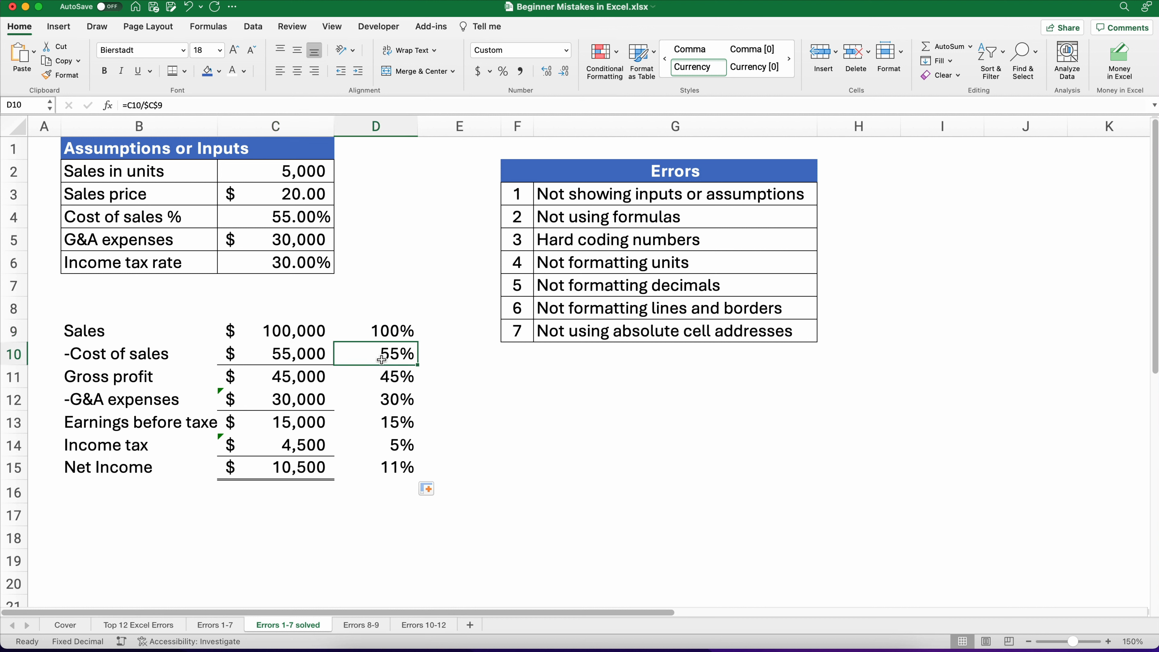
pyautogui.click(301, 380)
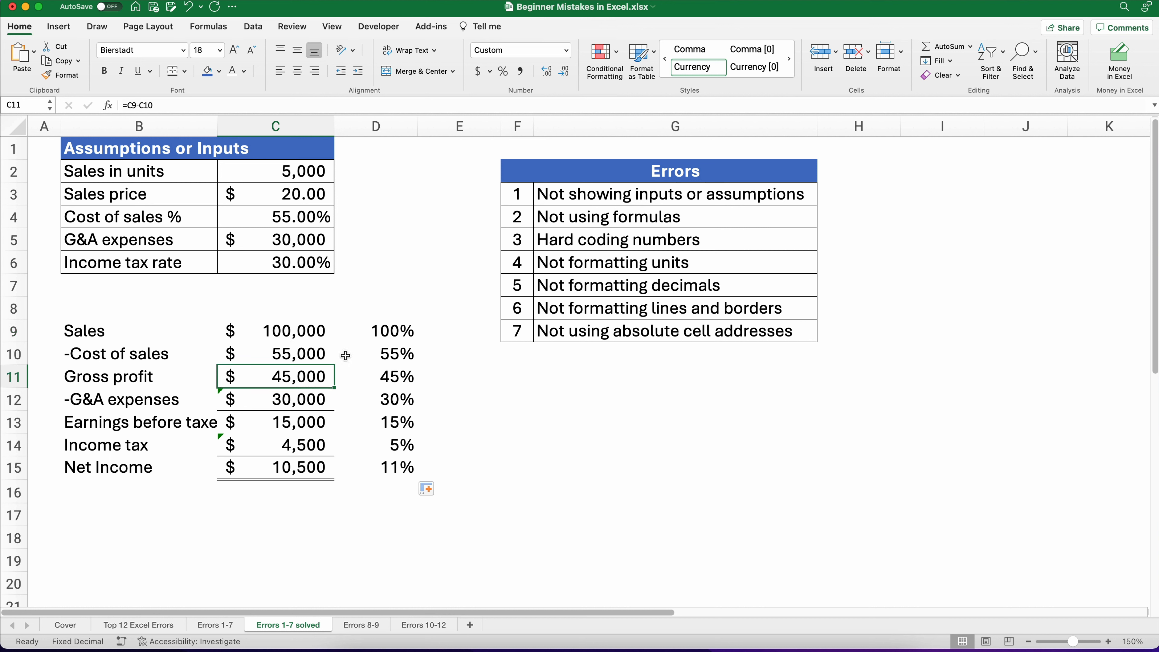
pyautogui.click(377, 378)
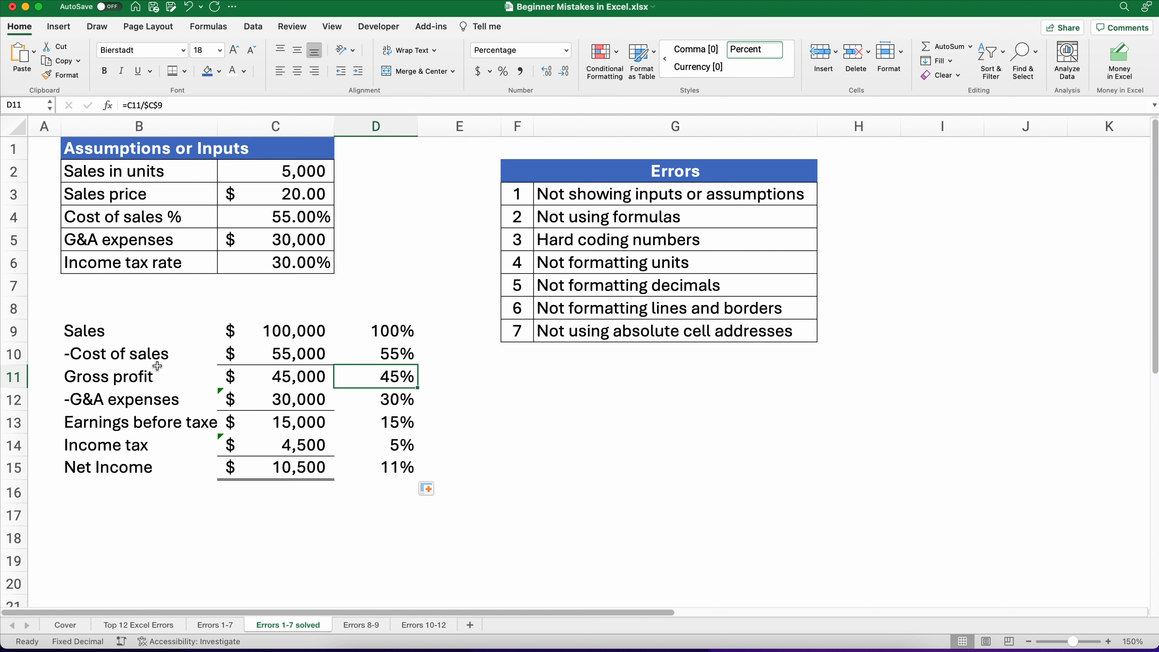
pyautogui.moveTo(69, 378); pyautogui.dragTo(367, 380)
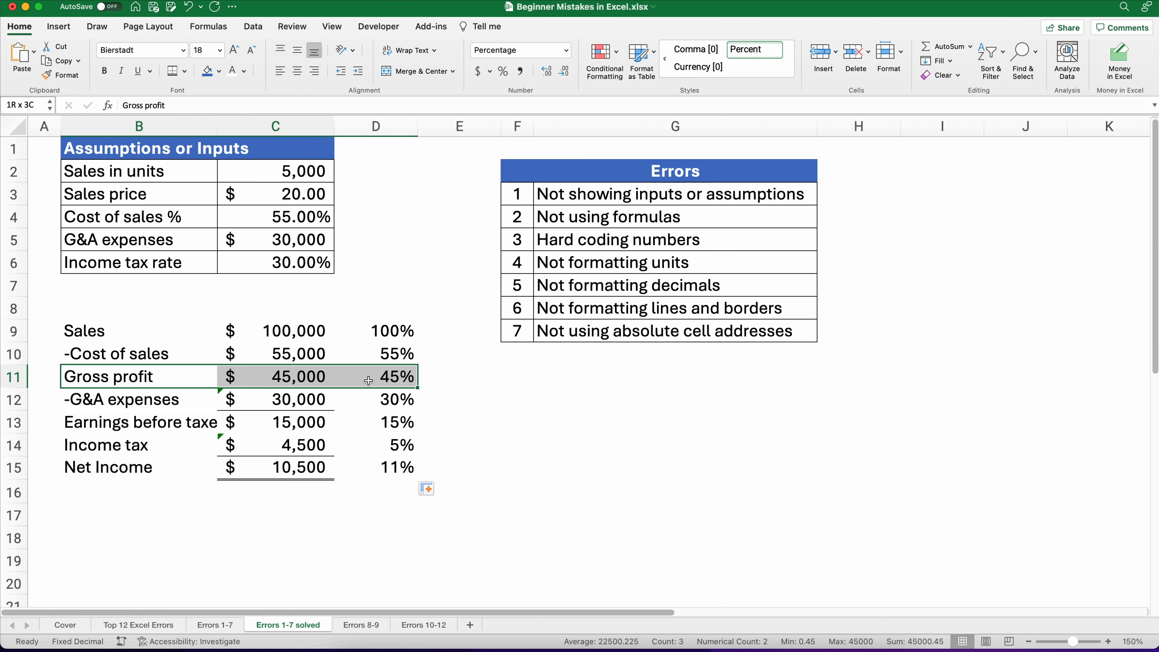
pyautogui.moveTo(106, 471); pyautogui.dragTo(357, 474)
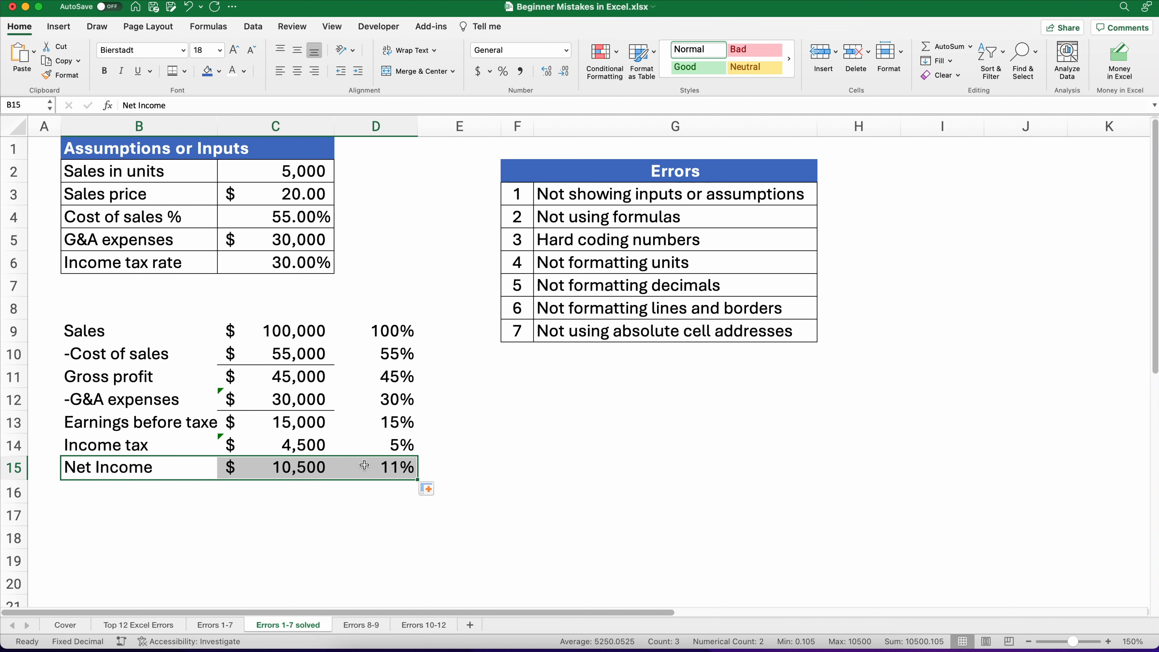
# Step: Show two decimal places on the percentages in D9:D15
pyautogui.moveTo(383, 332); pyautogui.dragTo(382, 467)
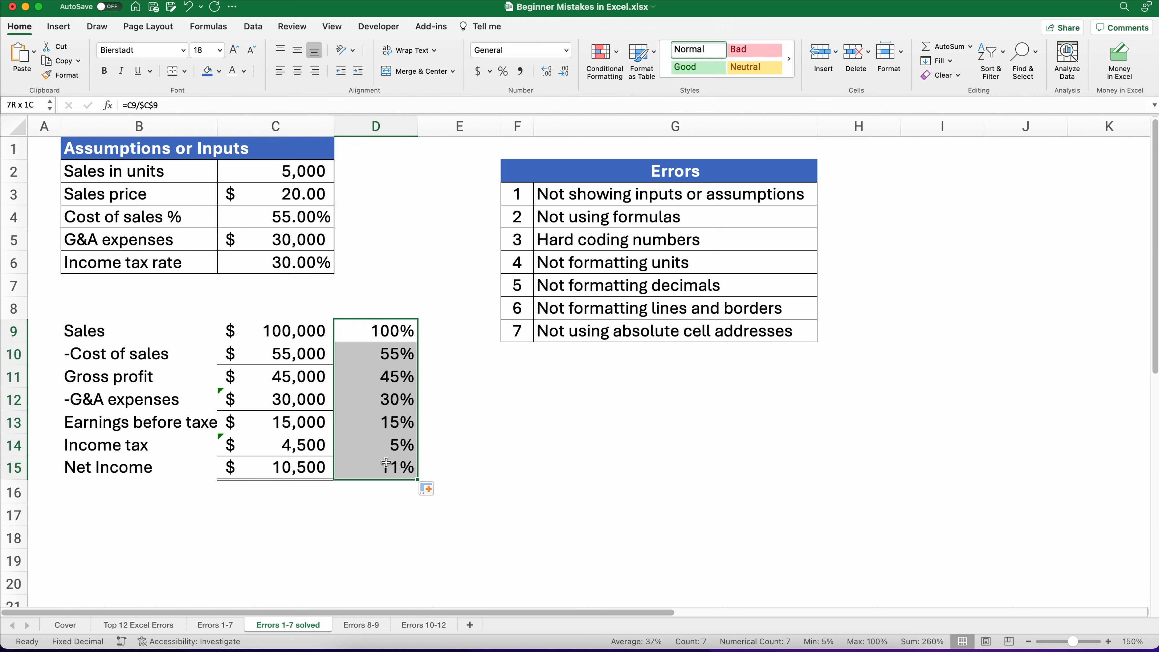
pyautogui.click(549, 77)
pyautogui.click(548, 75)
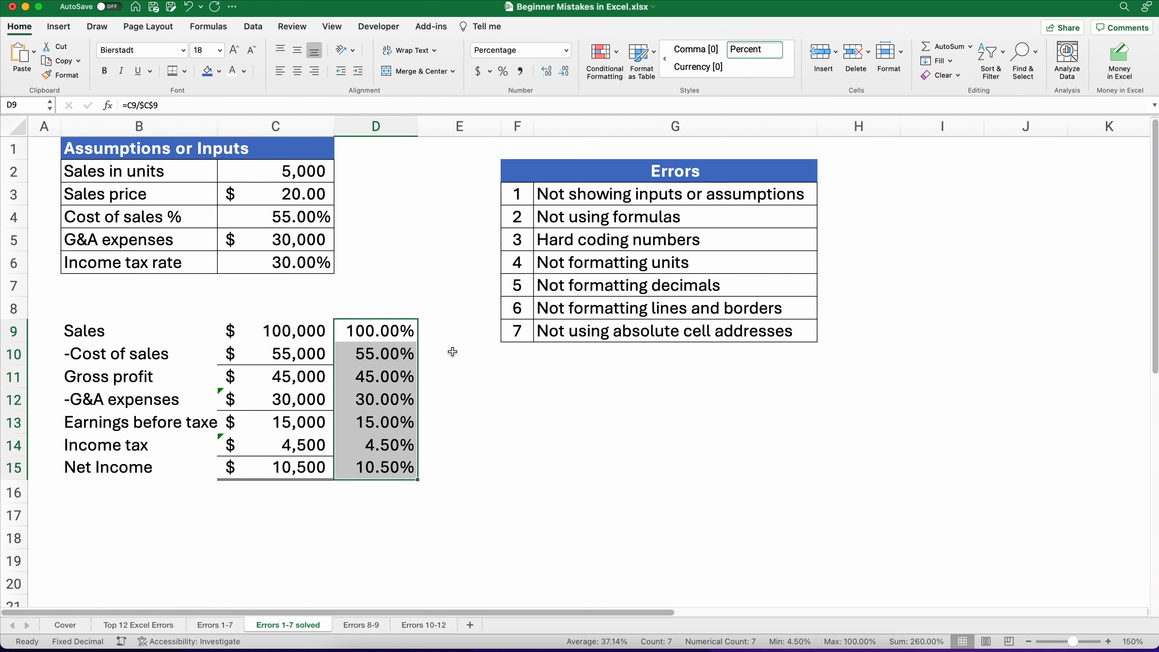
# Step: Switch D9:D15 to comma style, then back to percent style with two decimal places
pyautogui.click(395, 468)
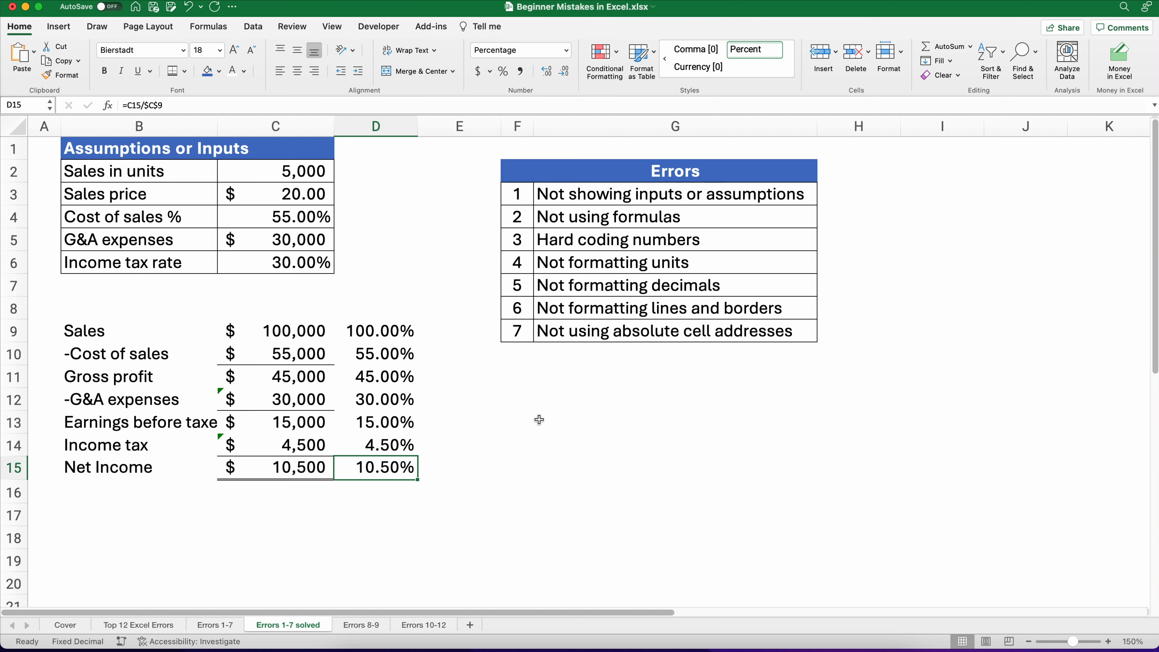
pyautogui.moveTo(381, 337); pyautogui.dragTo(387, 460)
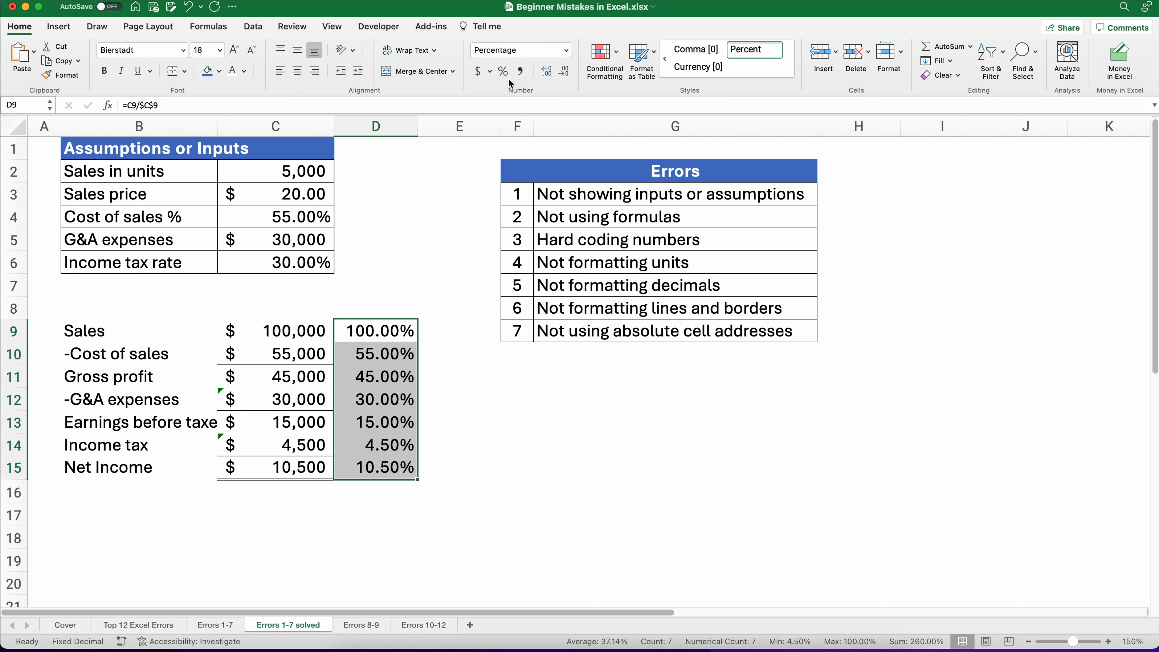
pyautogui.click(520, 72)
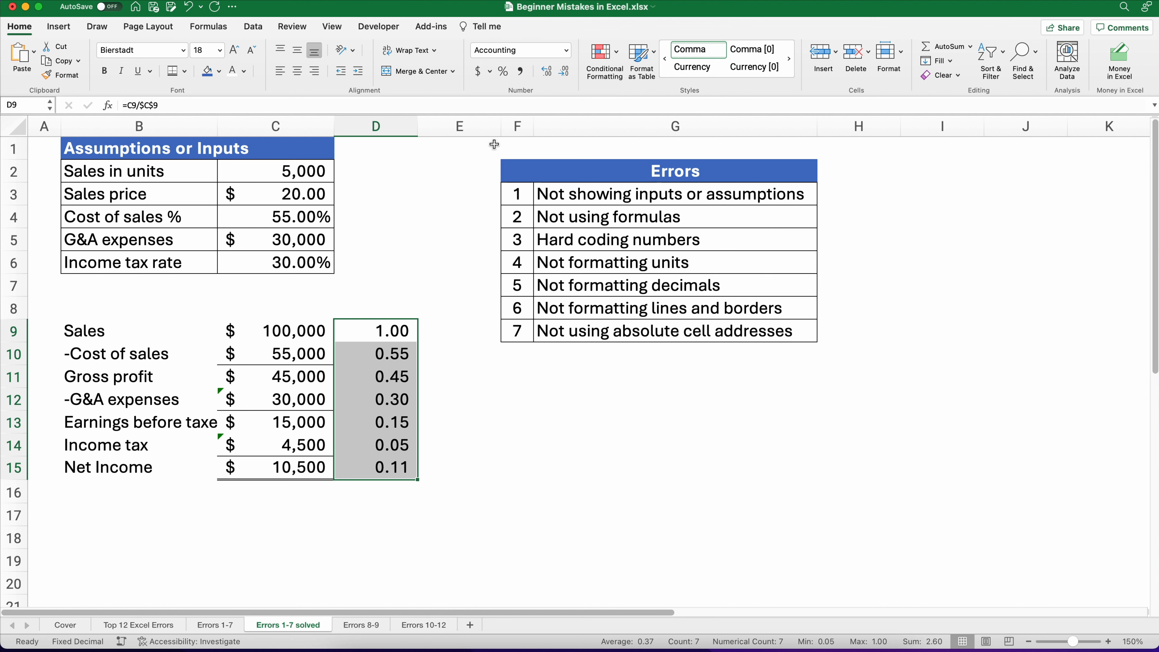
pyautogui.click(504, 72)
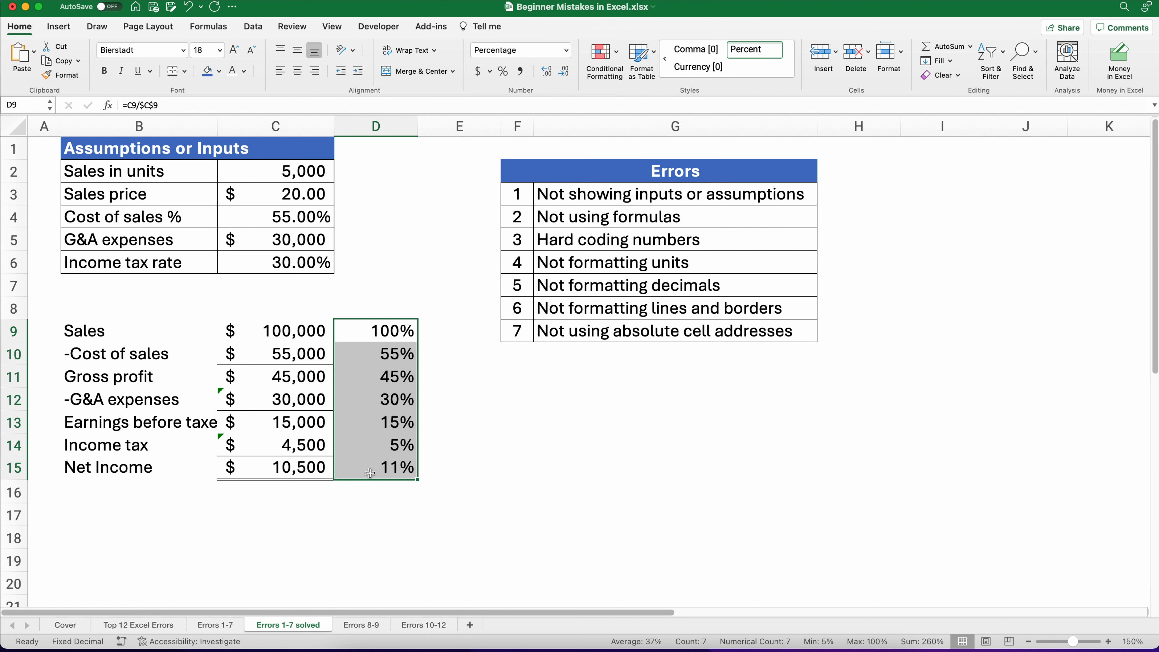
pyautogui.click(545, 73)
pyautogui.click(545, 74)
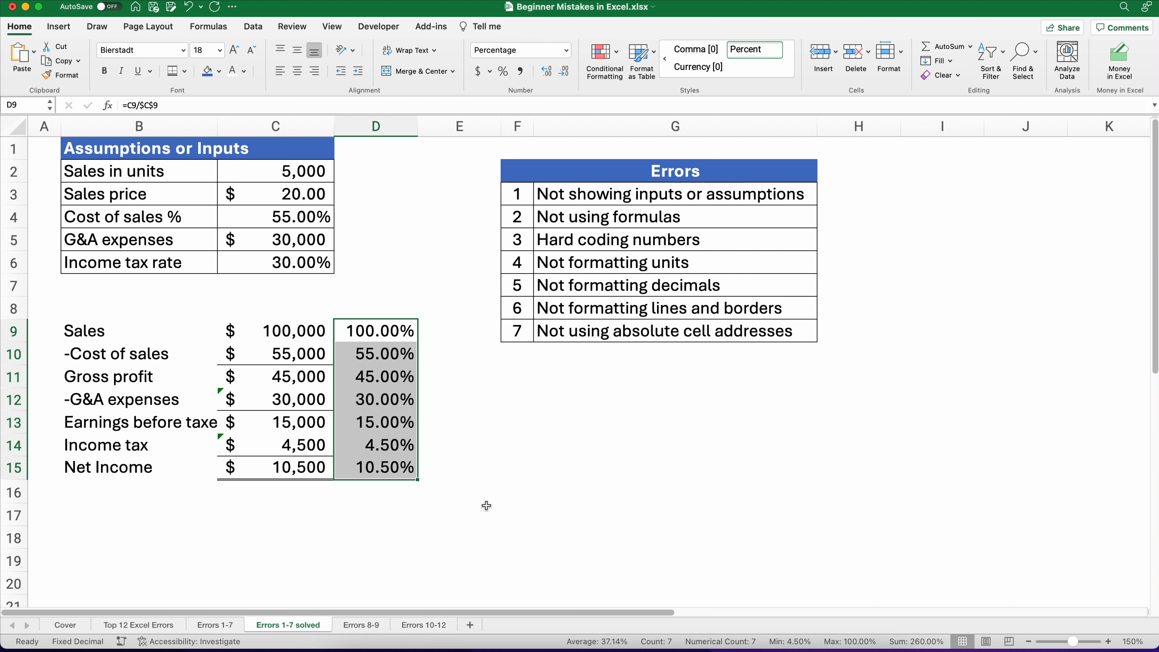
pyautogui.click(569, 270)
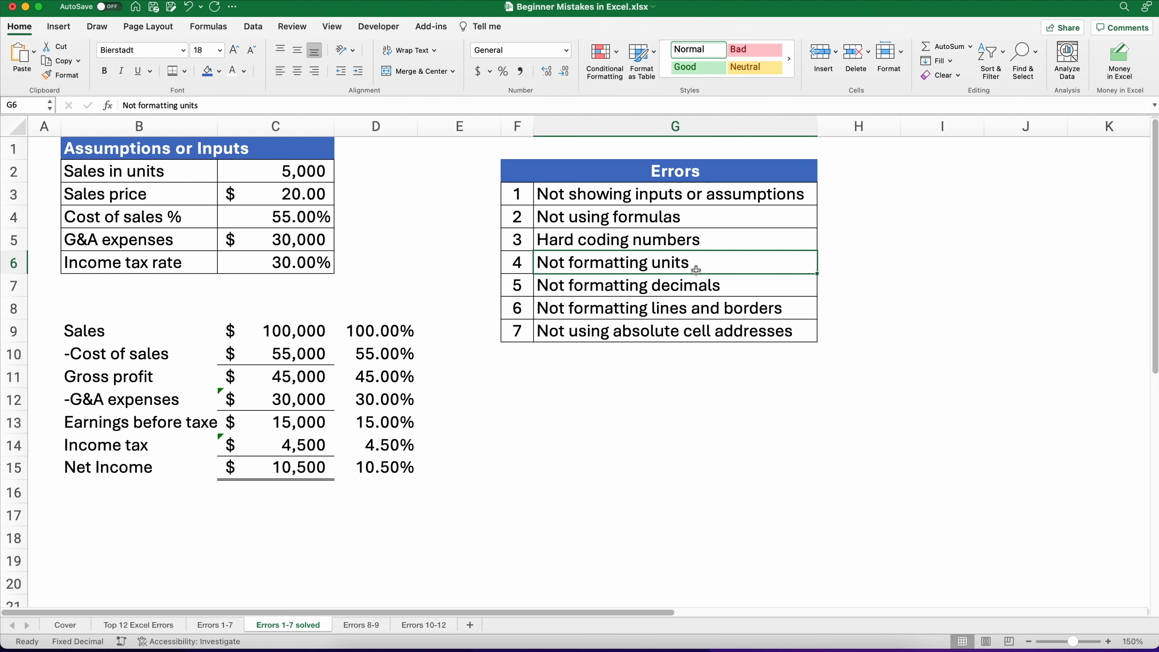
pyautogui.click(687, 282)
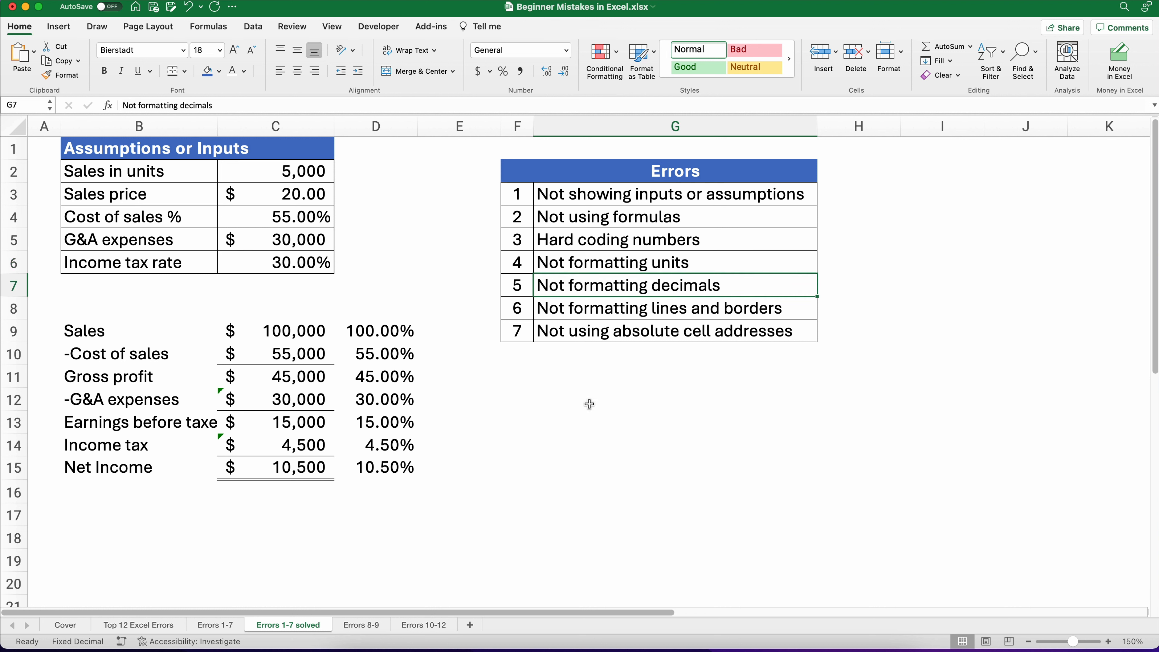
pyautogui.click(517, 465)
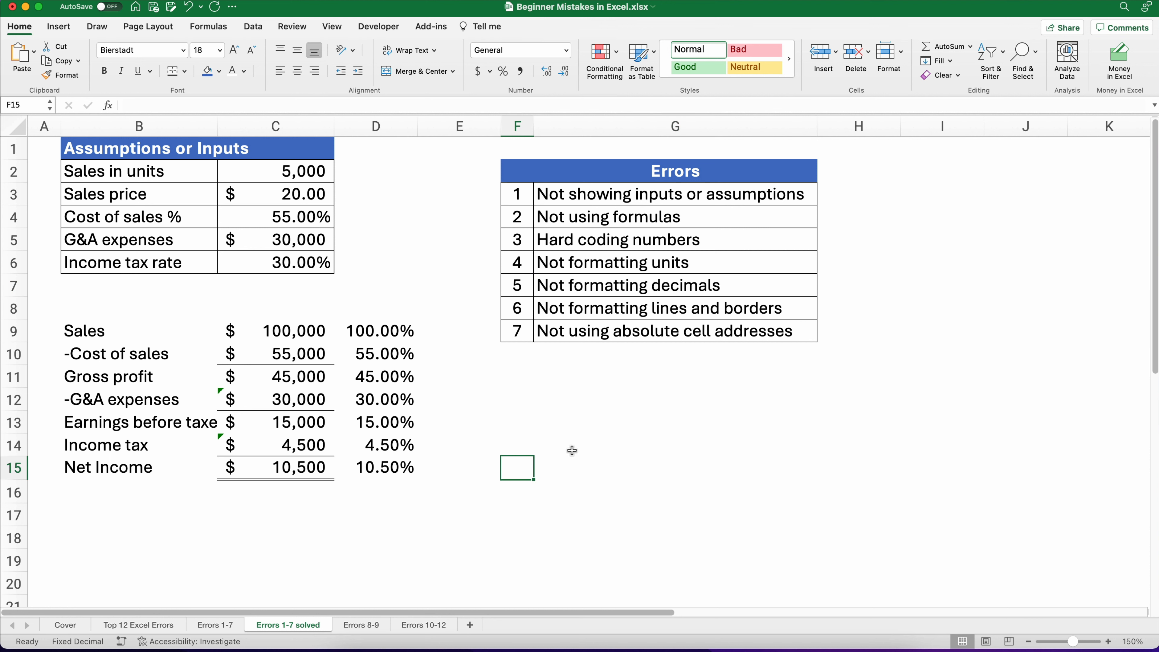
# Step: Enter the formula =2/3 in cell G12 as a decimal-formatting example
pyautogui.click(623, 396)
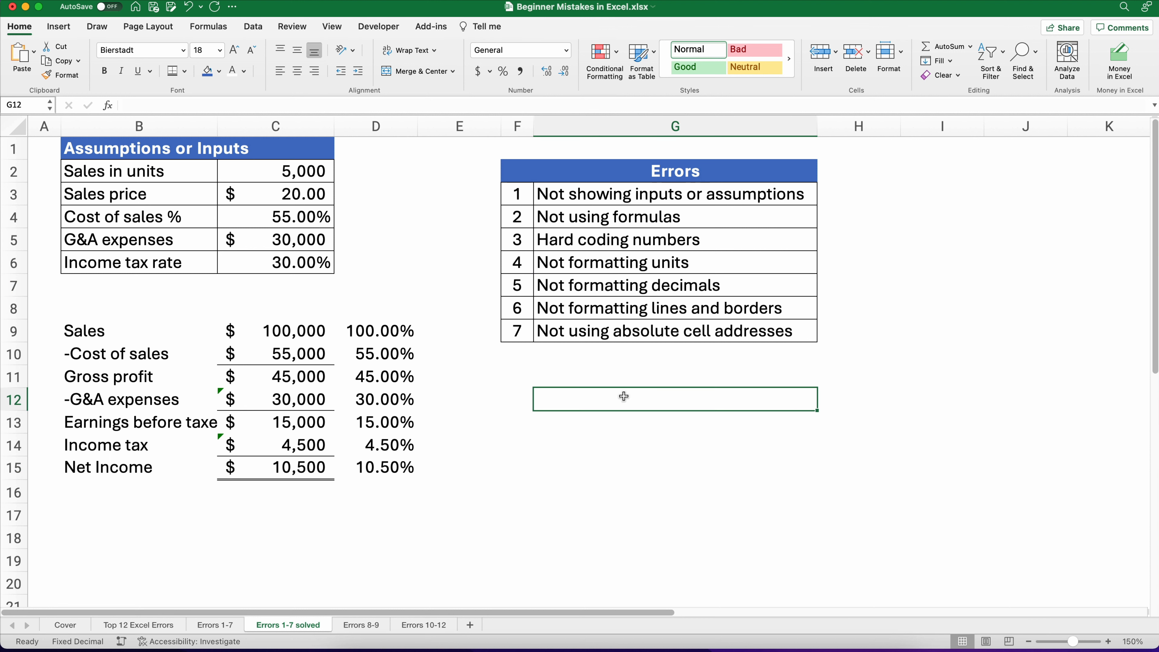
pyautogui.write('=2')
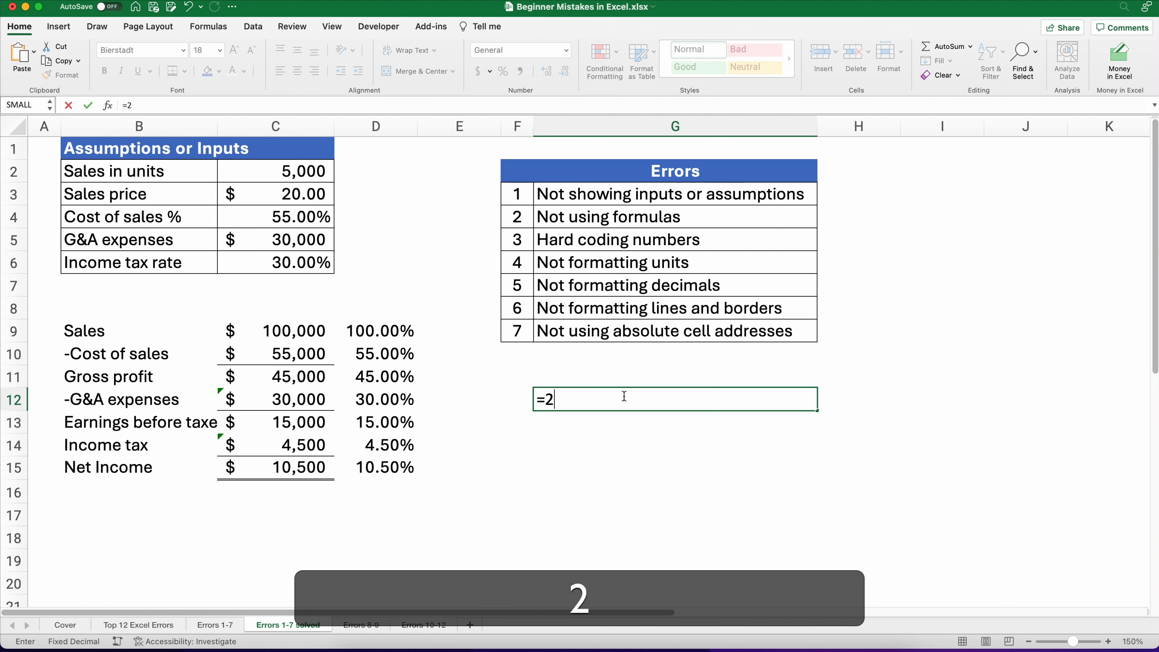
pyautogui.write('/3')
pyautogui.press('Return')
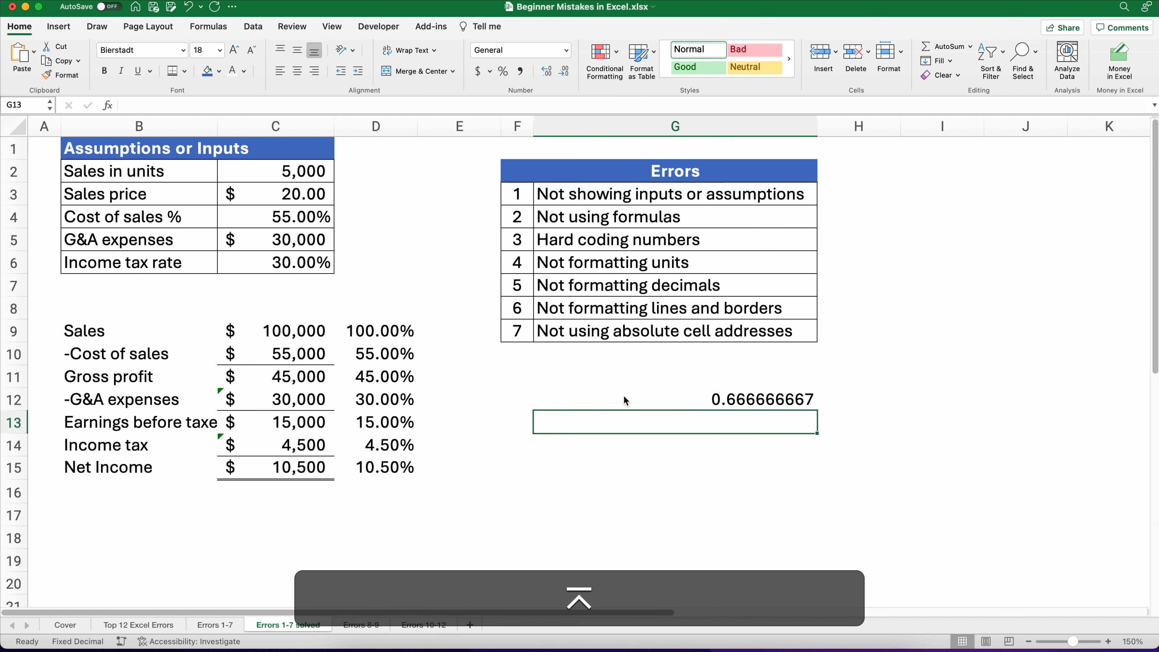
# Step: Format G12 as a percentage, then as accounting with more decimals
pyautogui.click(634, 397)
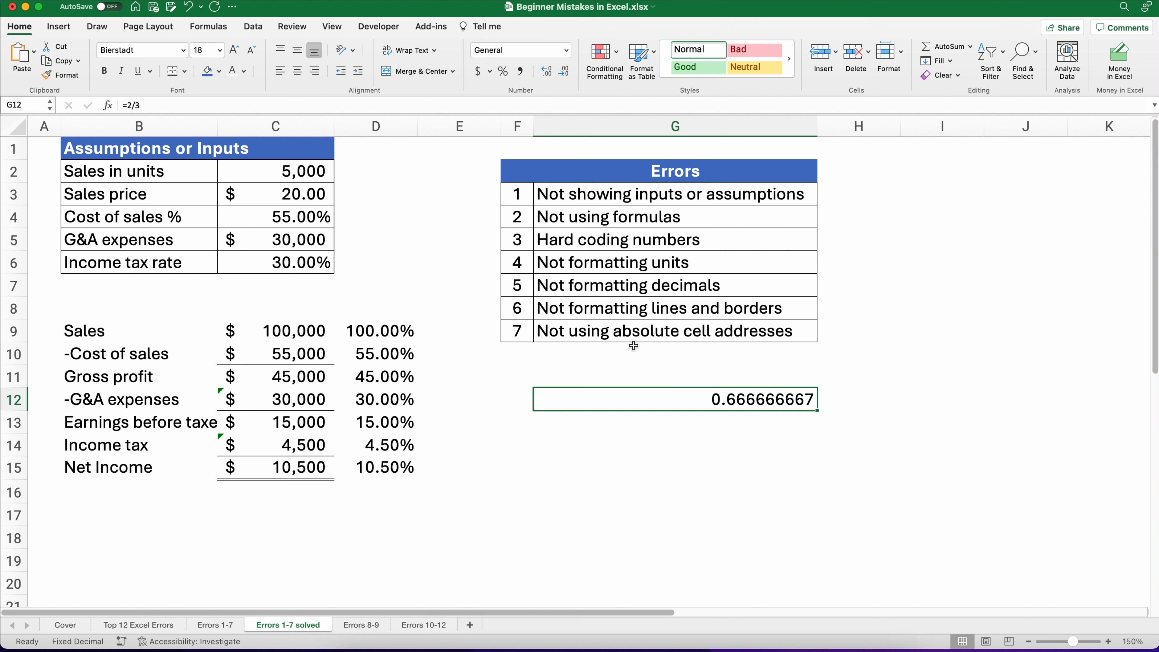
pyautogui.click(504, 76)
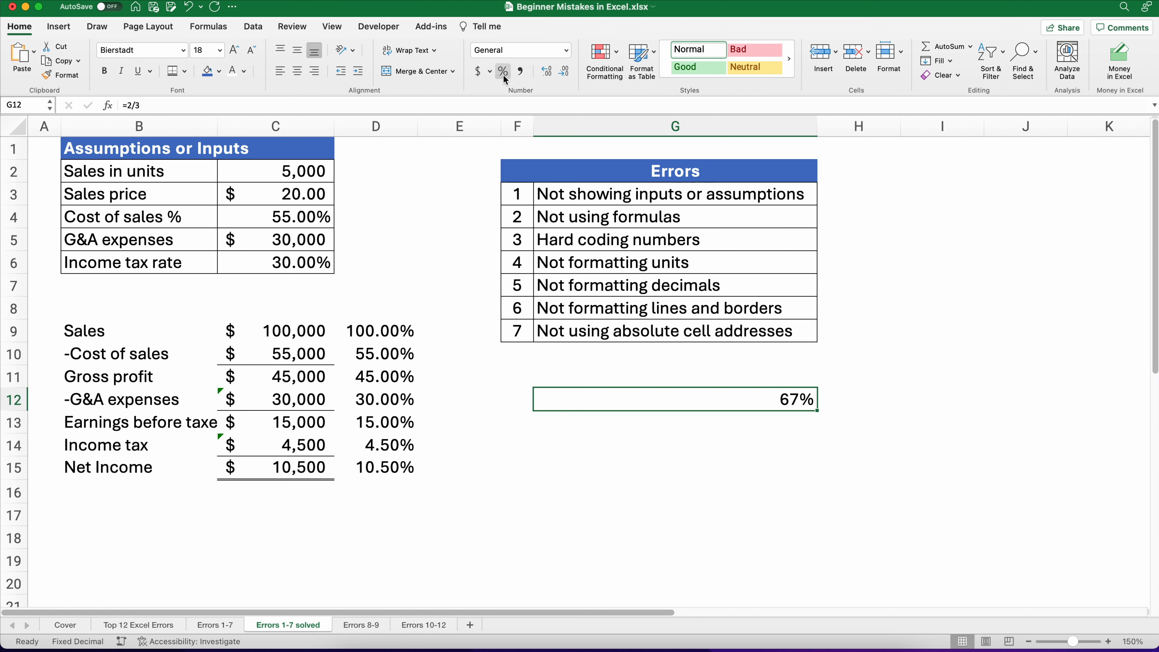
pyautogui.click(544, 75)
pyautogui.click(545, 75)
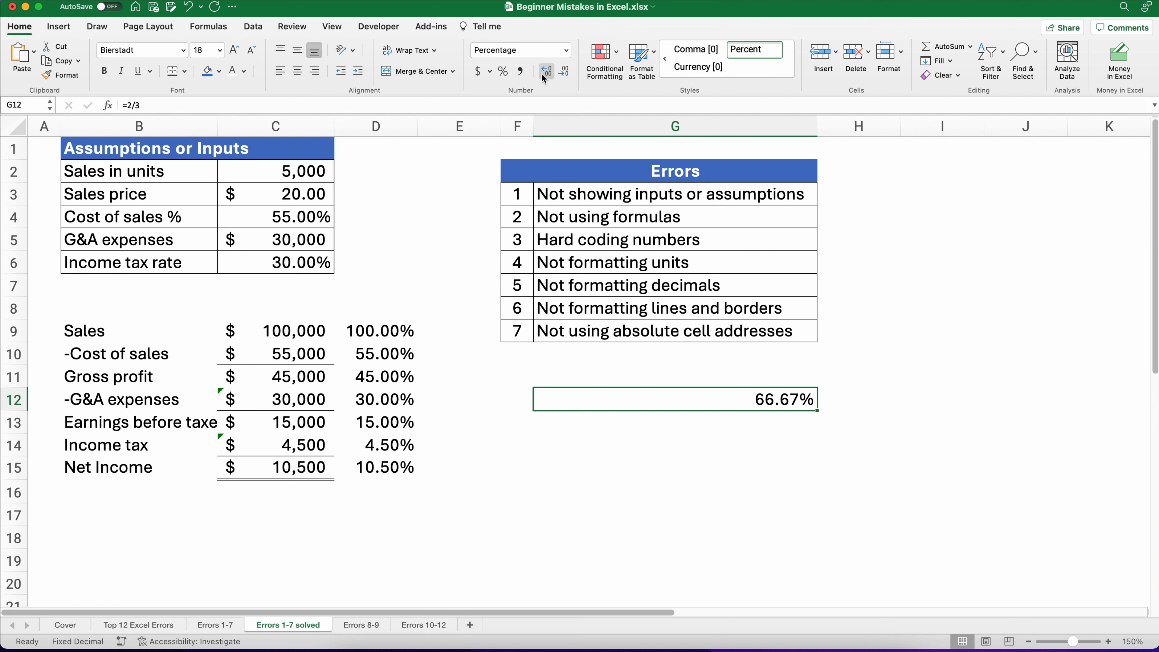
pyautogui.click(477, 75)
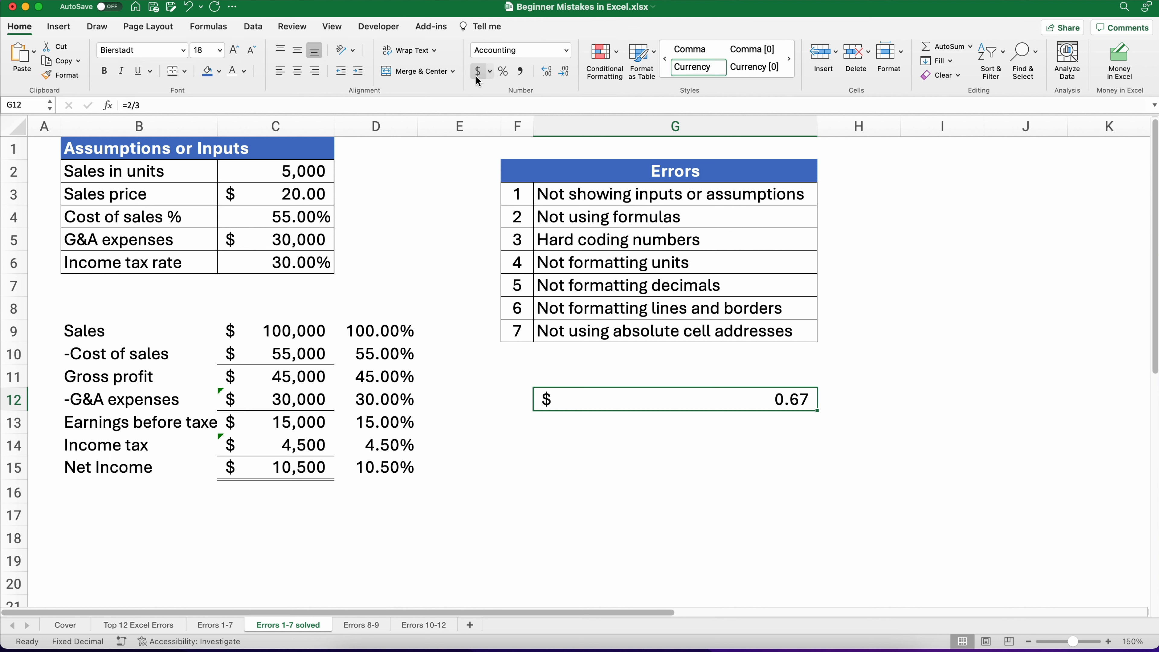
# Step: Switch G12 to comma style with four decimal places, then clear the cell
pyautogui.click(548, 76)
pyautogui.click(566, 73)
pyautogui.click(521, 72)
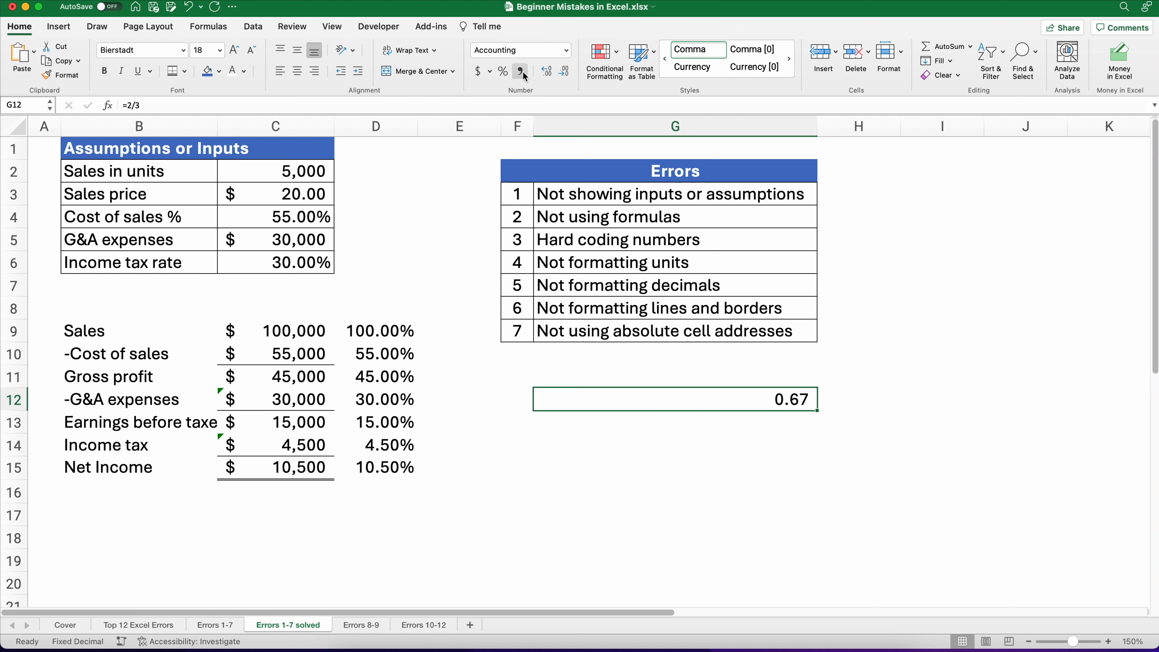
pyautogui.click(543, 73)
pyautogui.click(543, 73)
pyautogui.press('BackSpace')
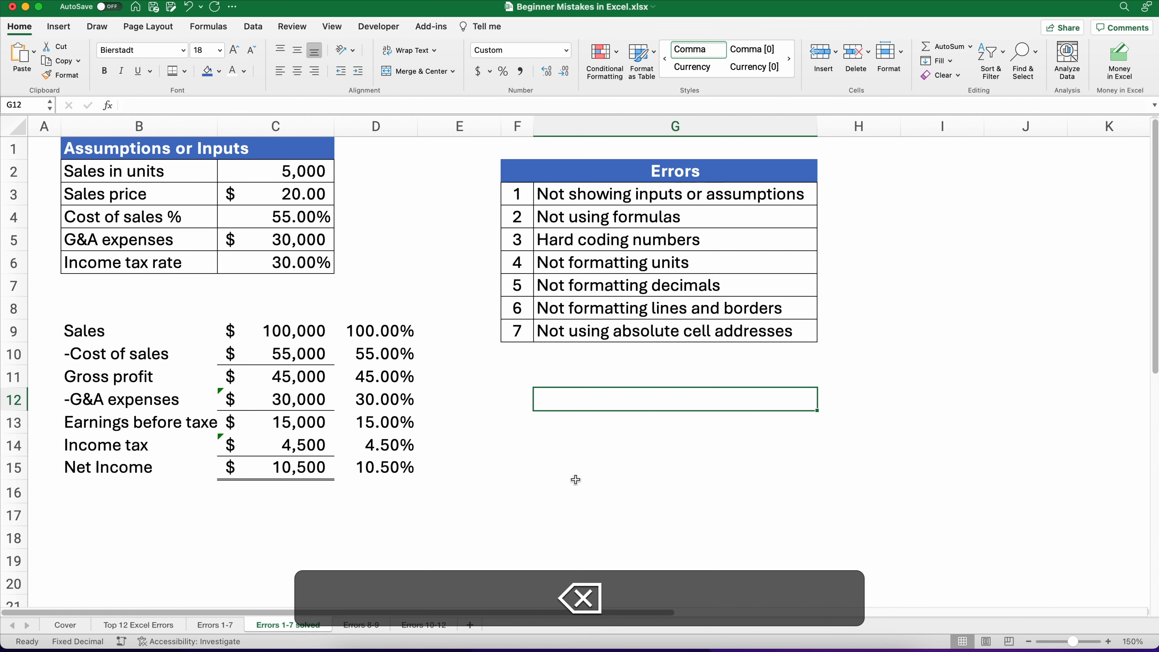
pyautogui.click(595, 498)
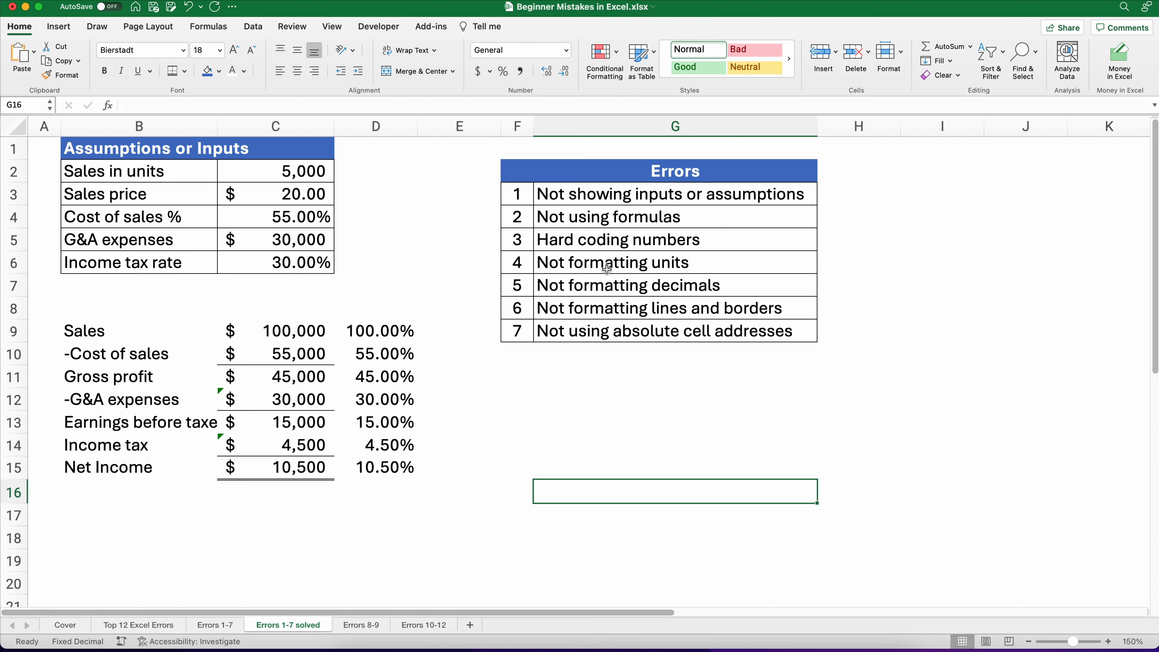
pyautogui.click(591, 309)
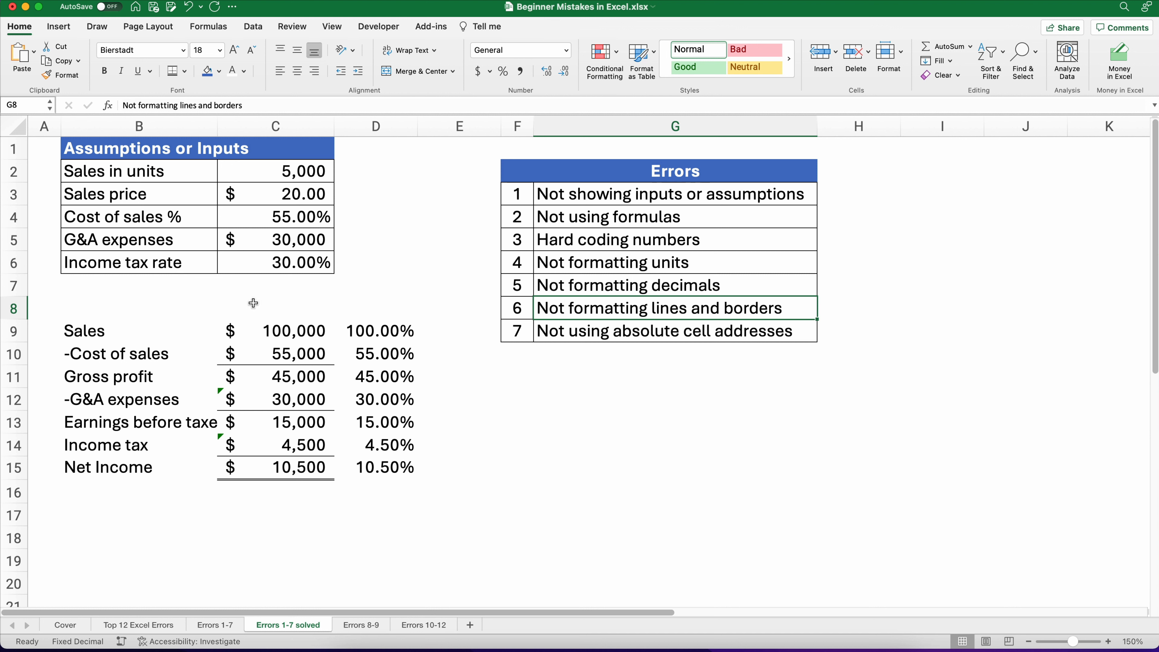
pyautogui.click(364, 355)
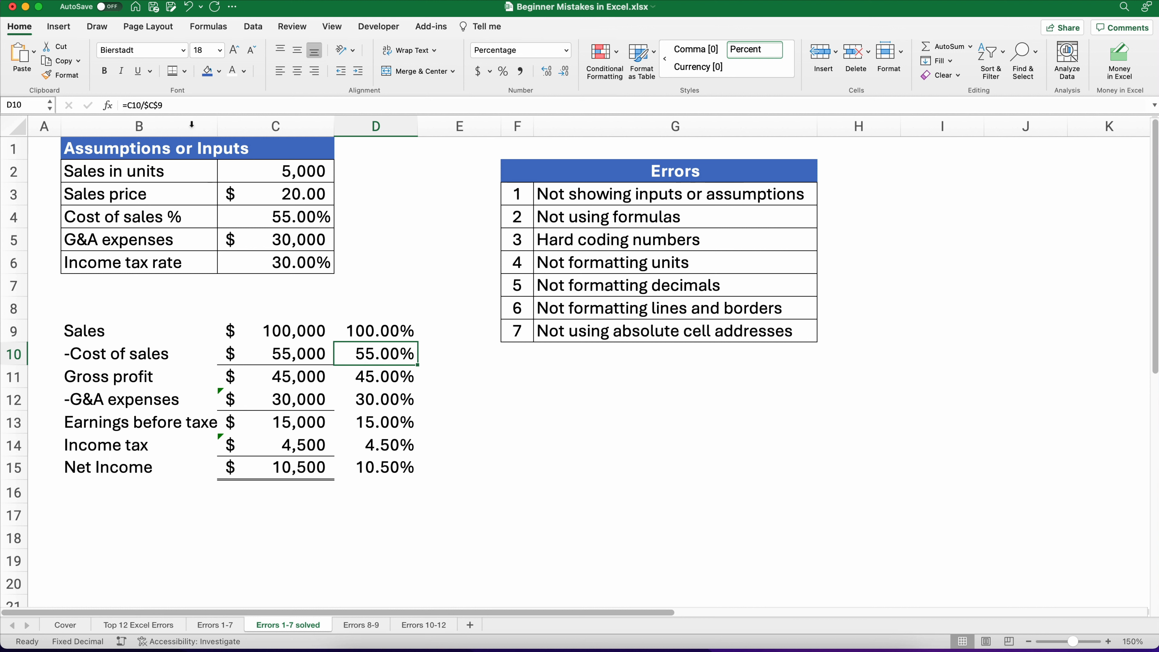
# Step: Extend the Net Income row's borders across C15:D15
pyautogui.click(319, 467)
pyautogui.keyDown('shift'); pyautogui.click(345, 467); pyautogui.keyUp('shift')
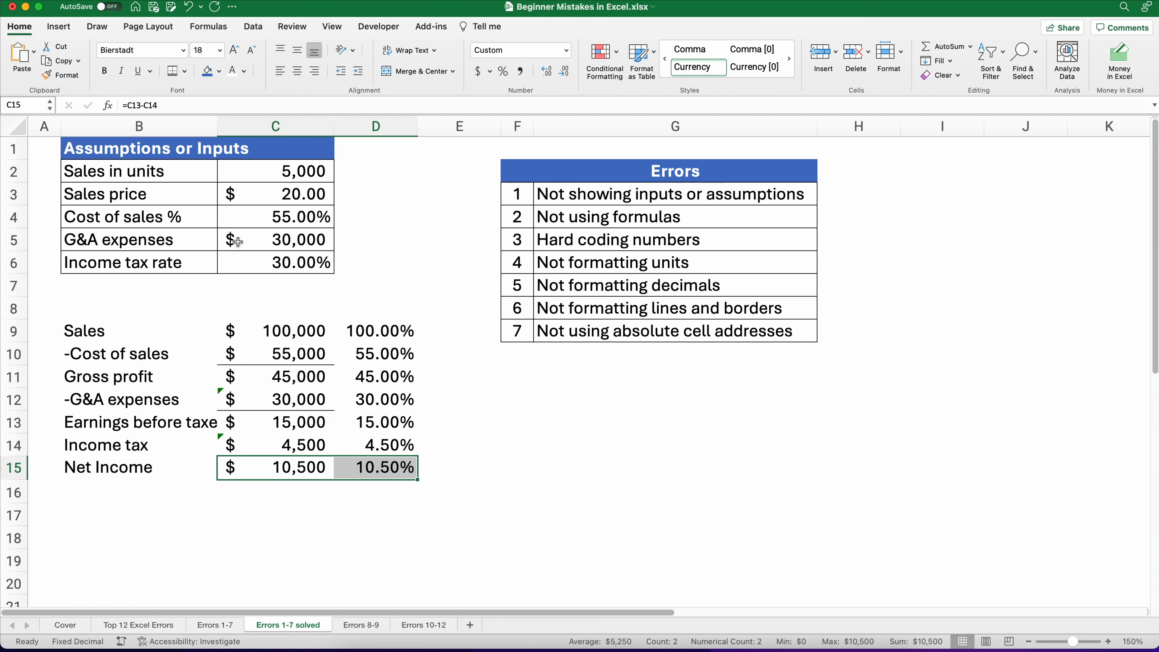
pyautogui.click(172, 70)
# Step: Extend the bottom borders of the Cost of sales and G&A expenses rows into column D
pyautogui.moveTo(272, 352); pyautogui.dragTo(359, 358)
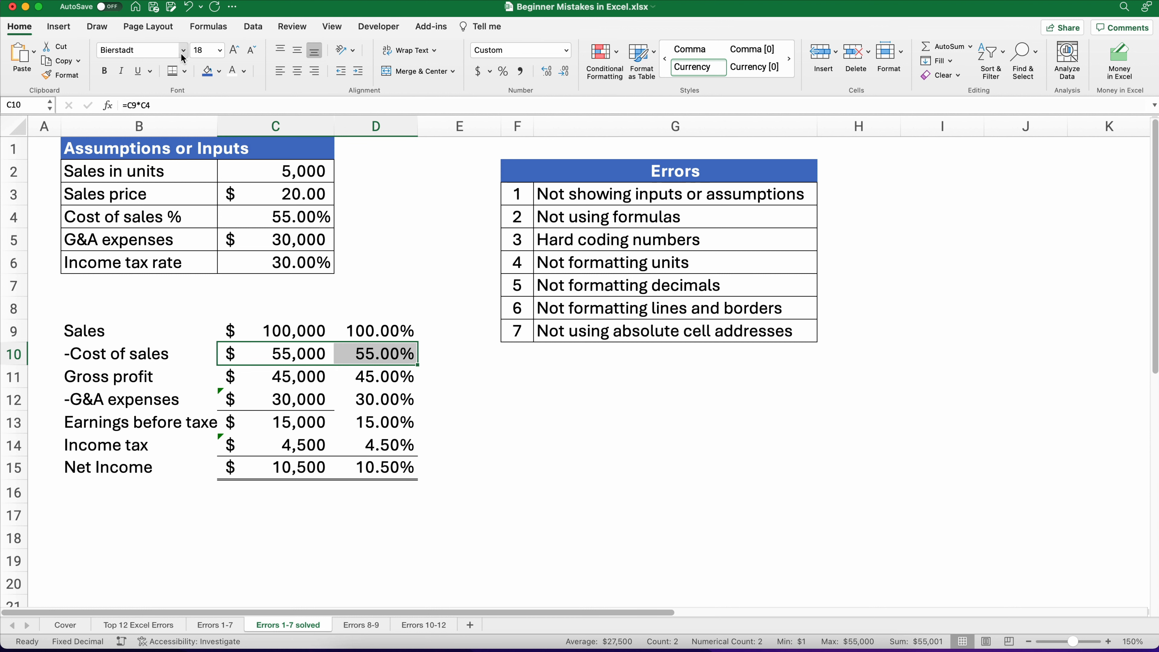
pyautogui.click(185, 71)
pyautogui.click(199, 105)
pyautogui.moveTo(275, 398); pyautogui.dragTo(341, 399)
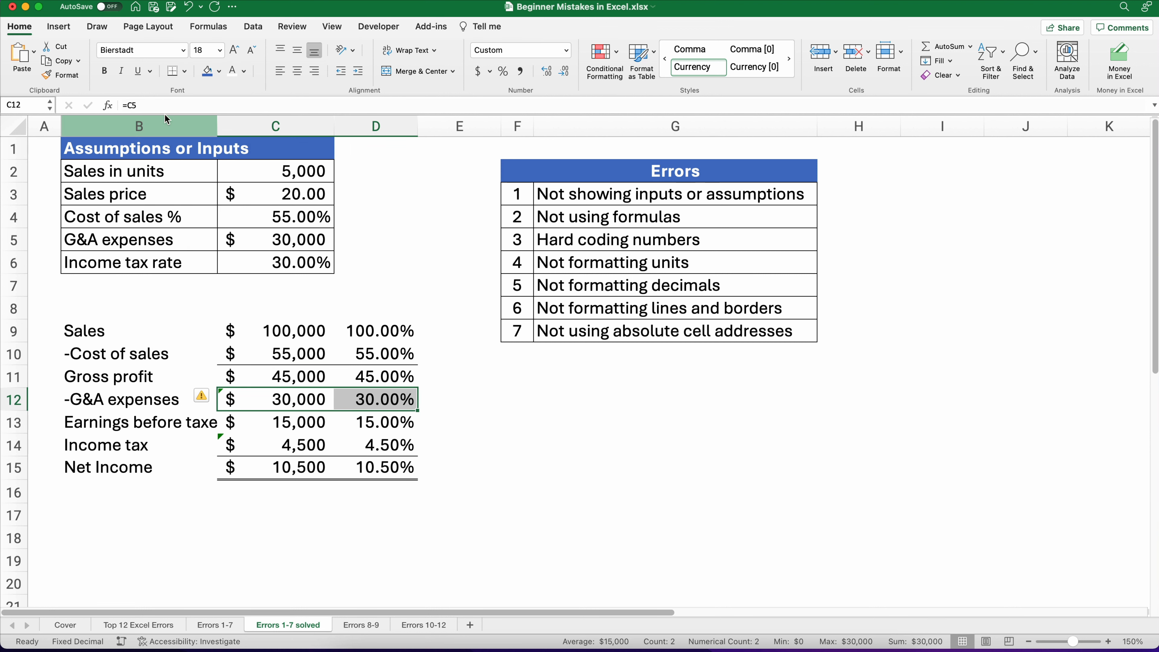
pyautogui.click(547, 476)
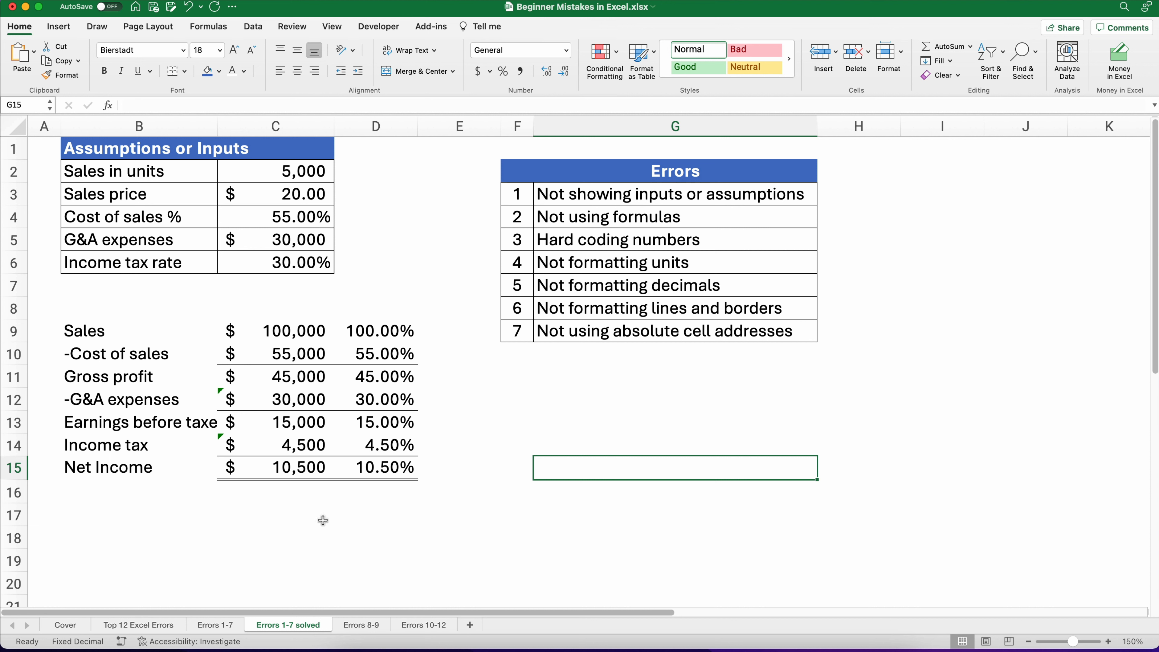
# Step: Switch to the Errors 8-9 sheet and review the saving tips and the file-name example
pyautogui.click(360, 624)
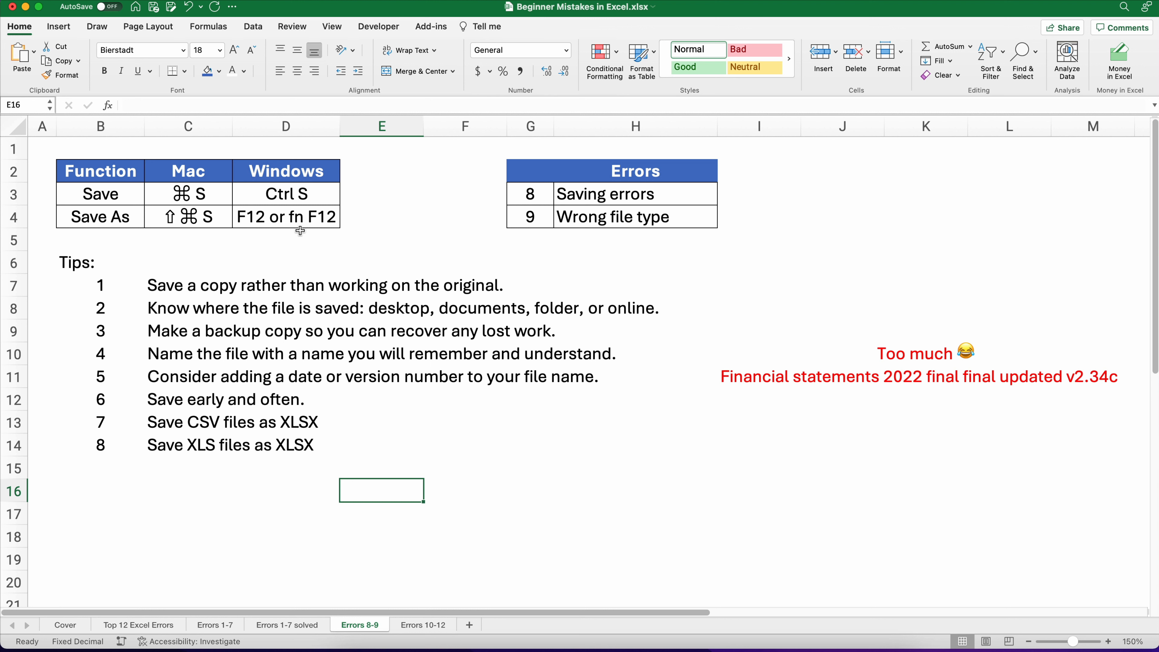
pyautogui.click(631, 197)
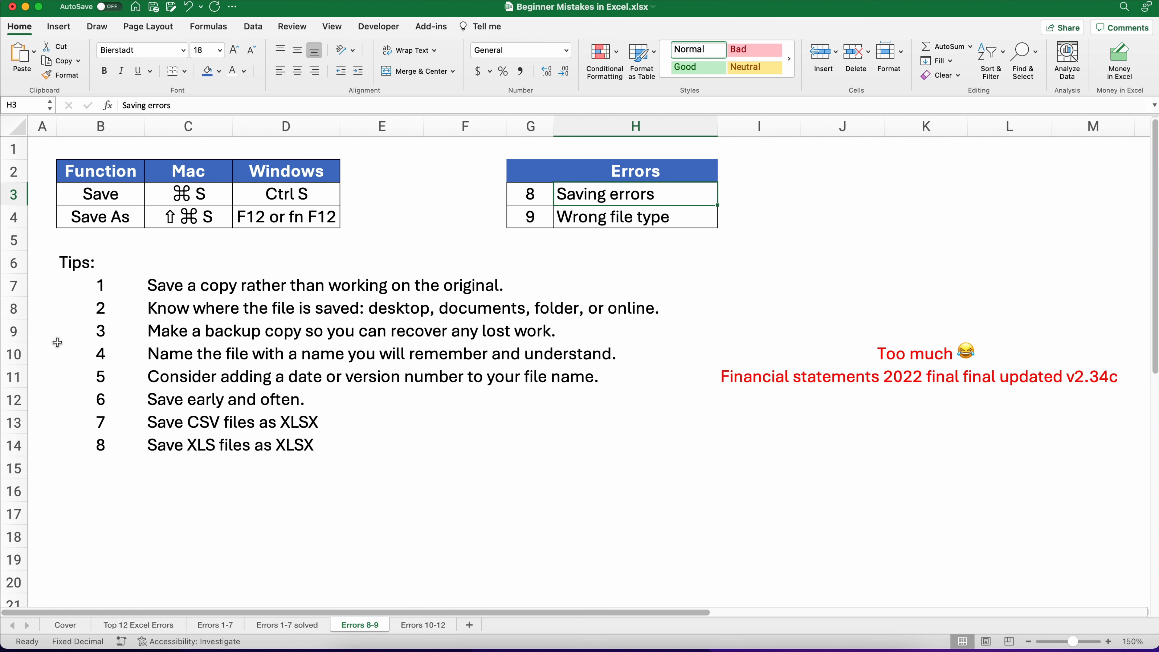
pyautogui.click(747, 371)
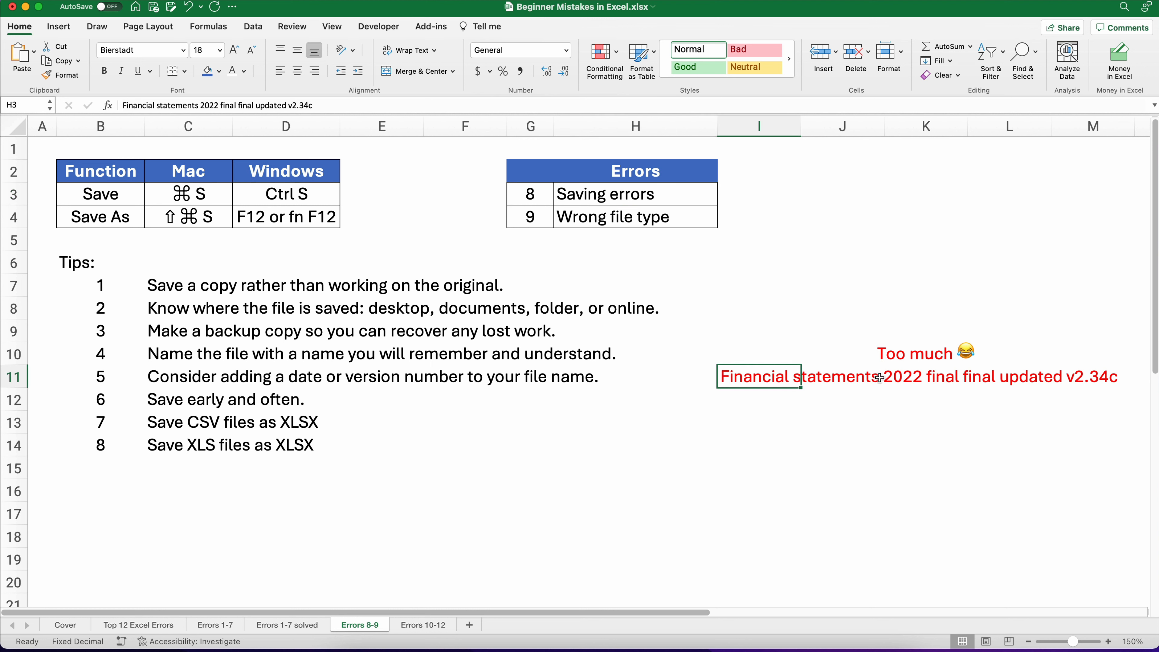
pyautogui.moveTo(879, 377); pyautogui.dragTo(1109, 401)
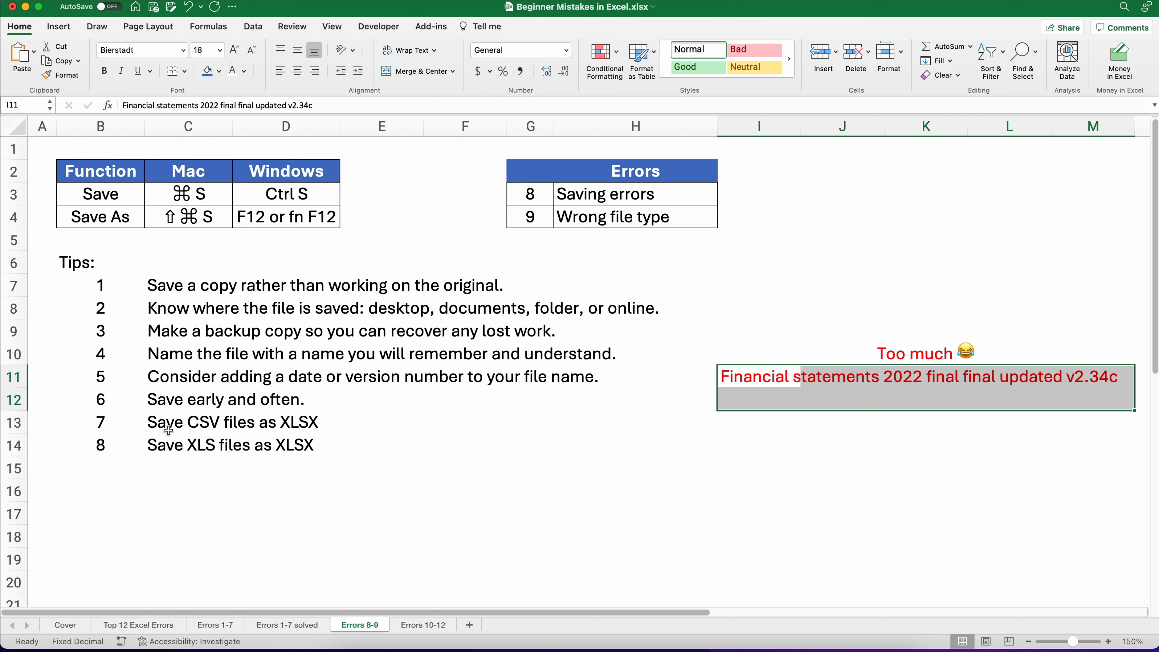
pyautogui.click(163, 422)
pyautogui.moveTo(298, 424); pyautogui.dragTo(451, 429)
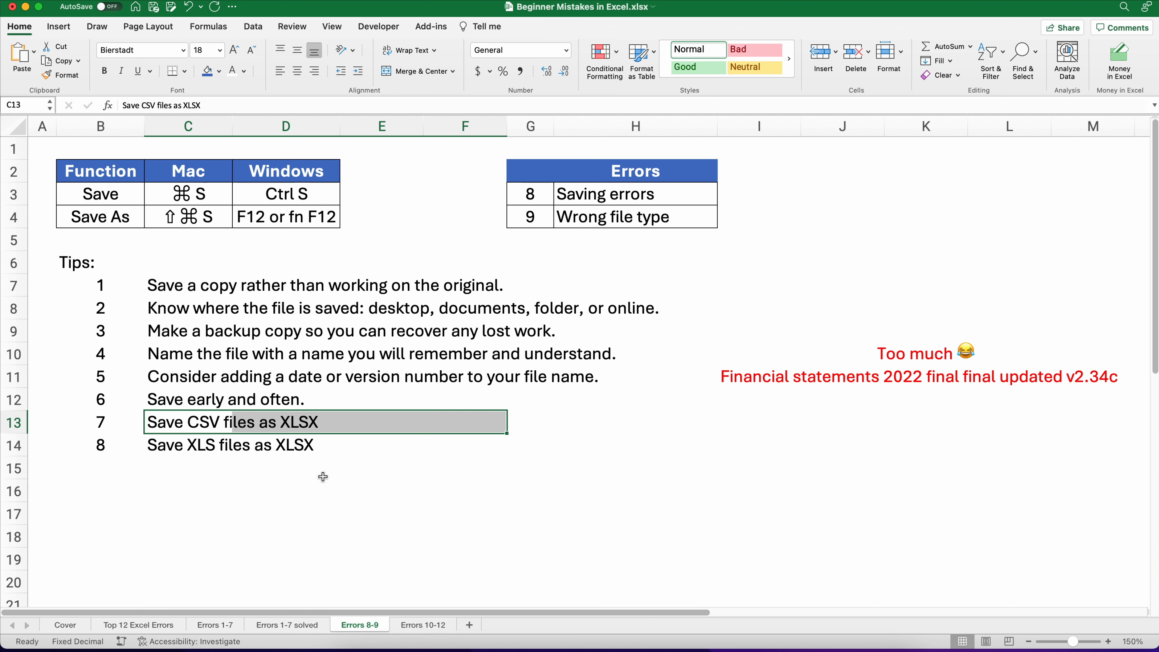
pyautogui.click(305, 464)
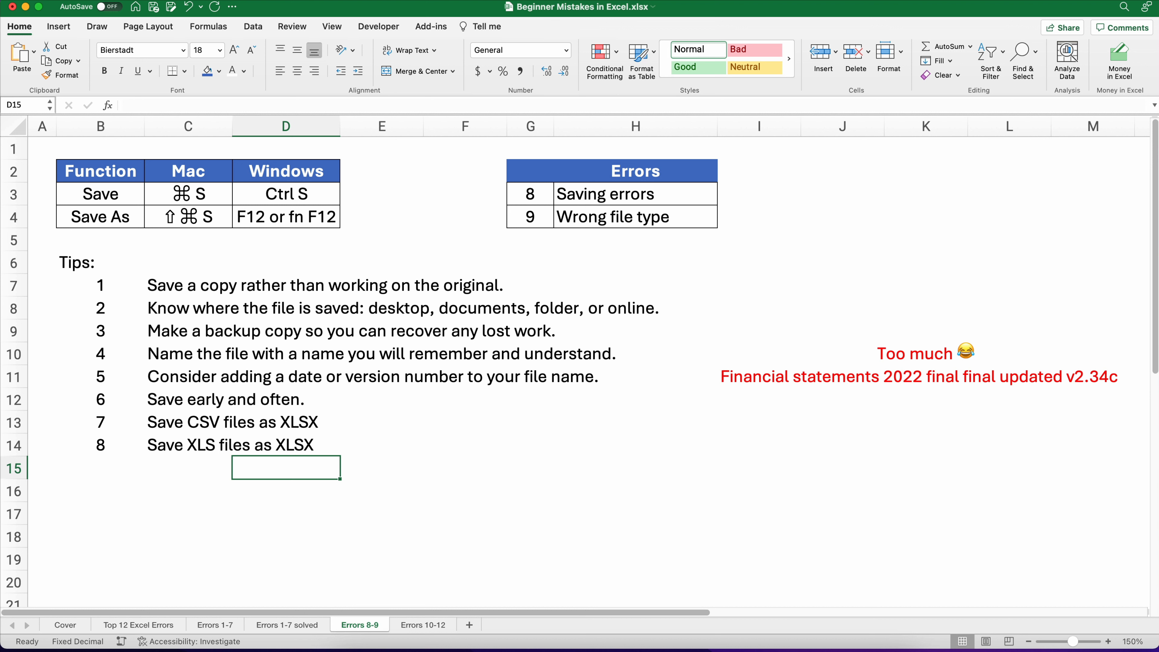
# Step: Save the workbook, then open the Save As dialog and cancel it
pyautogui.click(76, 0)
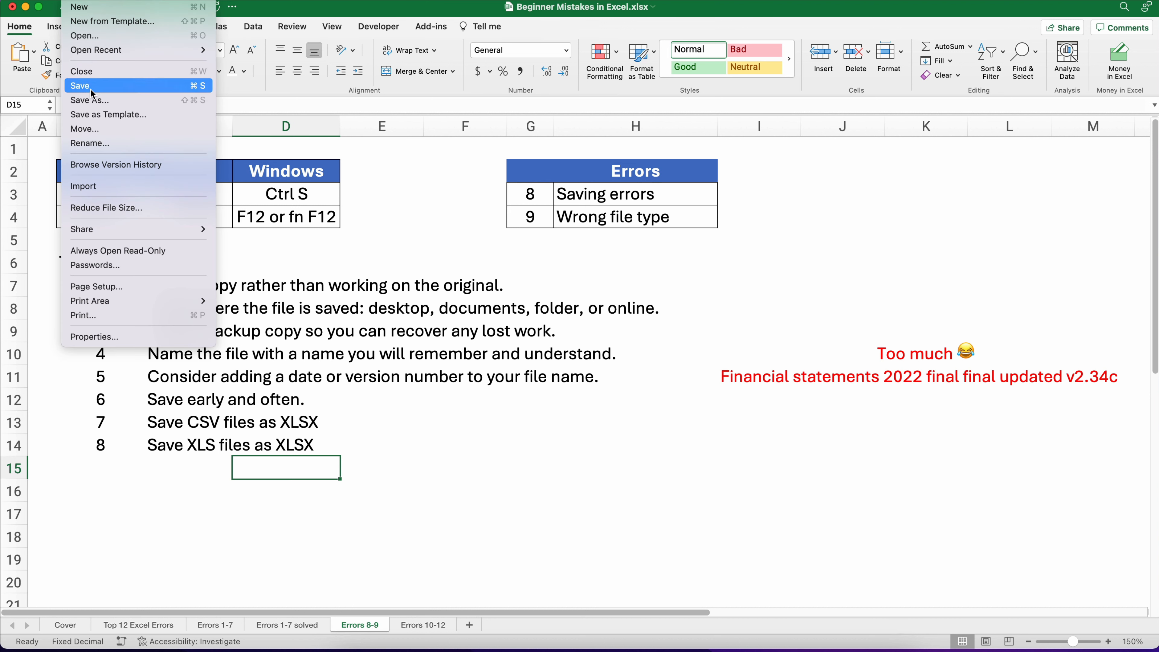
pyautogui.click(139, 86)
pyautogui.press('super+shift+s')
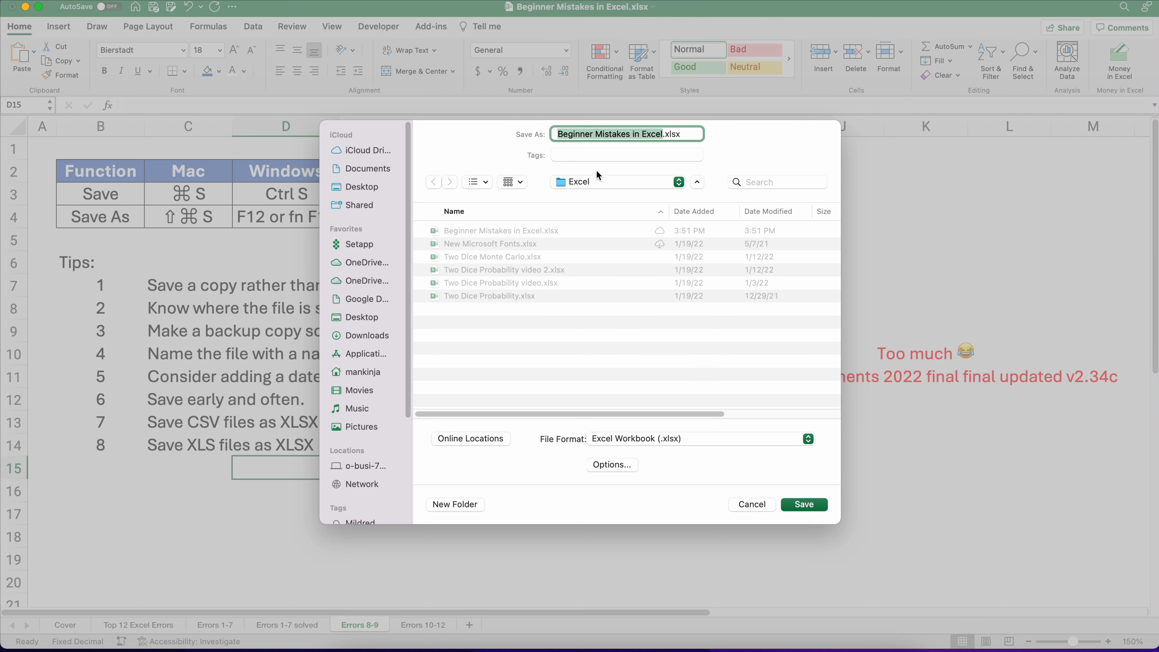
pyautogui.click(758, 503)
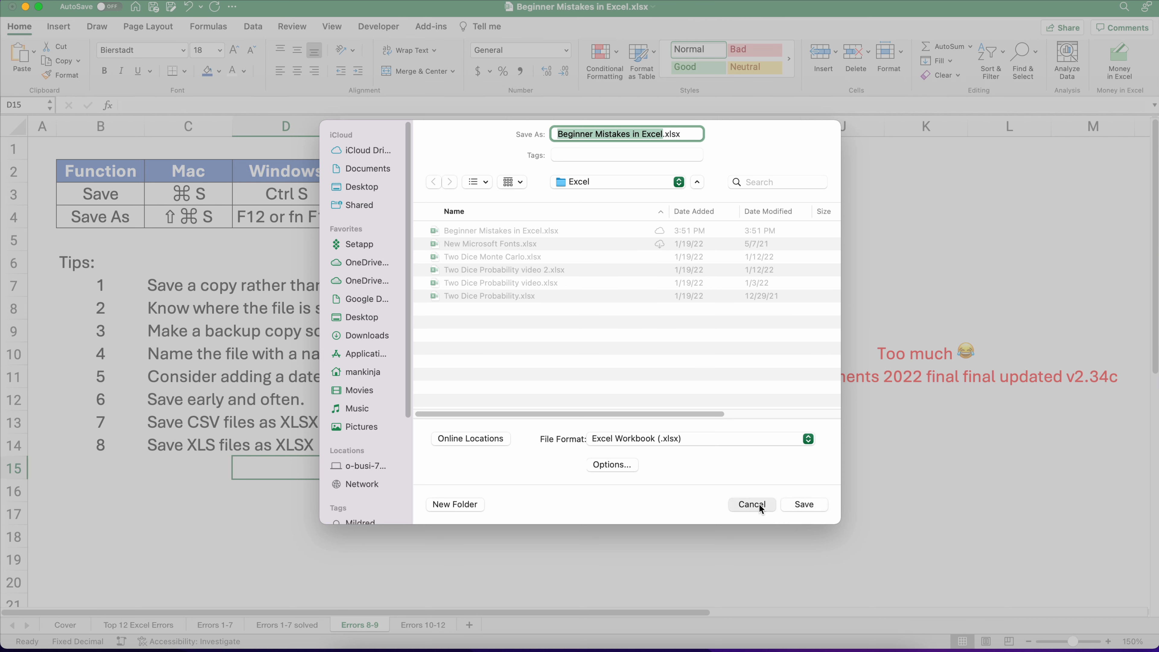
# Step: Save the workbook, then open Save As to browse the available file formats and cancel it
pyautogui.press('super+s')
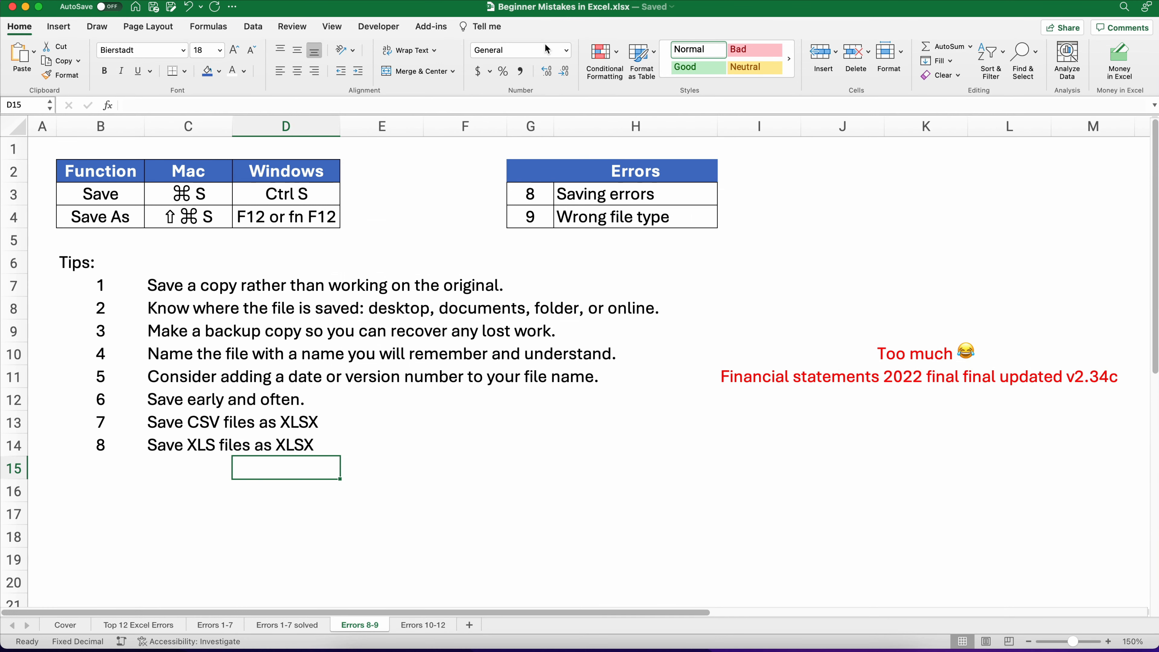
pyautogui.click(75, 0)
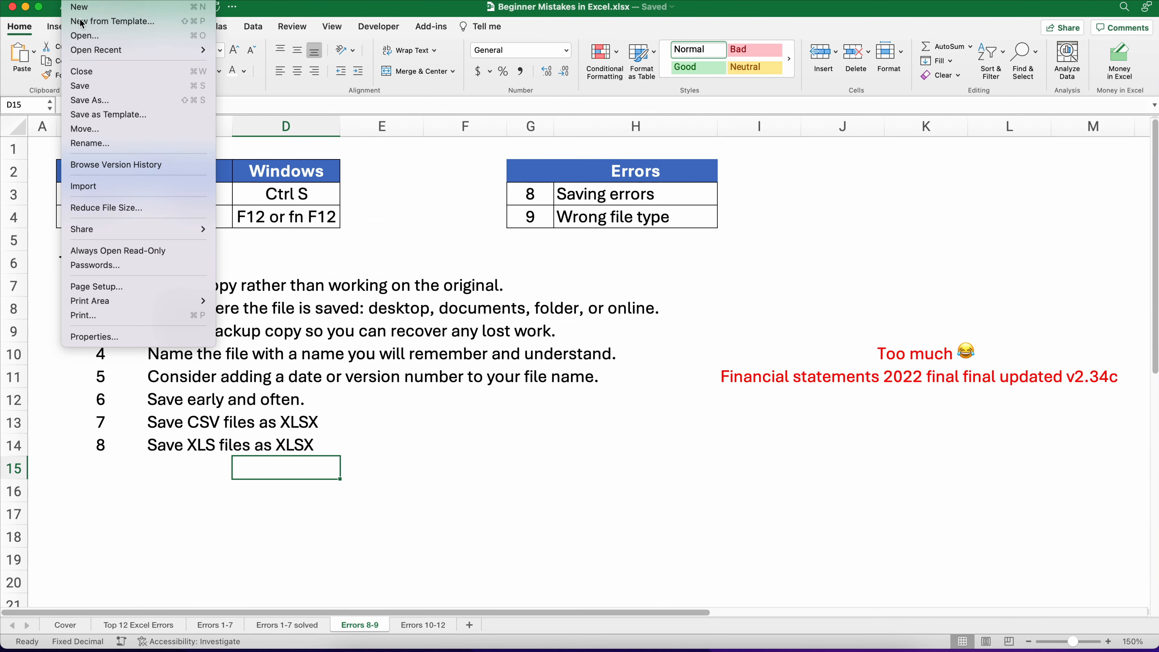
pyautogui.click(797, 296)
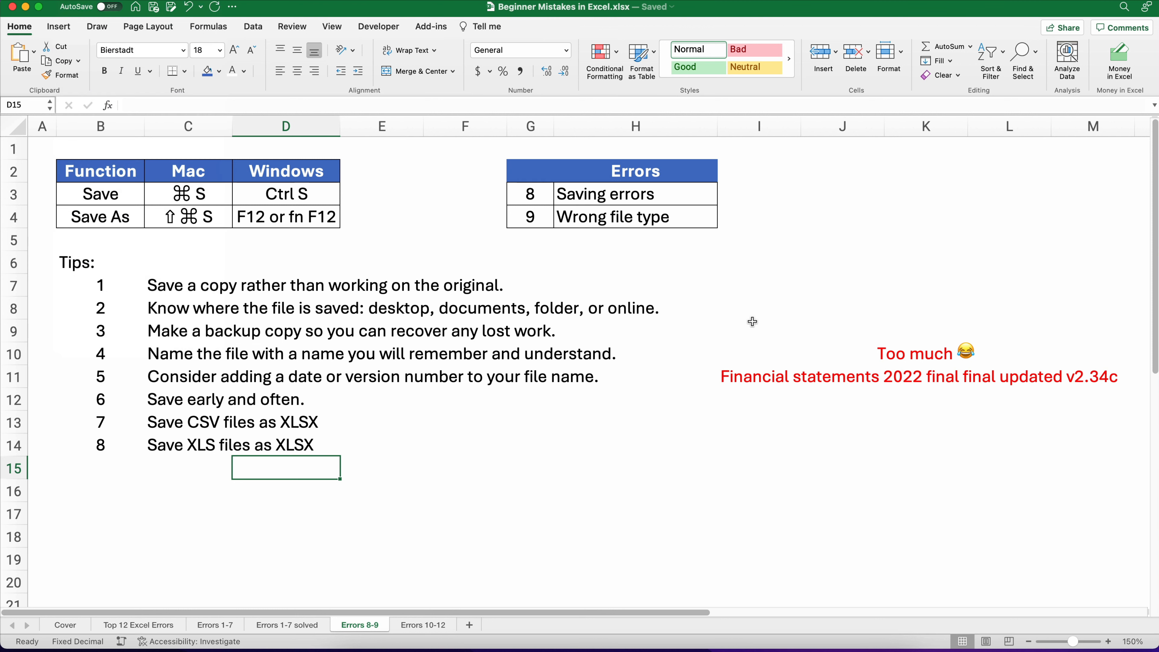
pyautogui.press('shift+super+s')
pyautogui.click(808, 438)
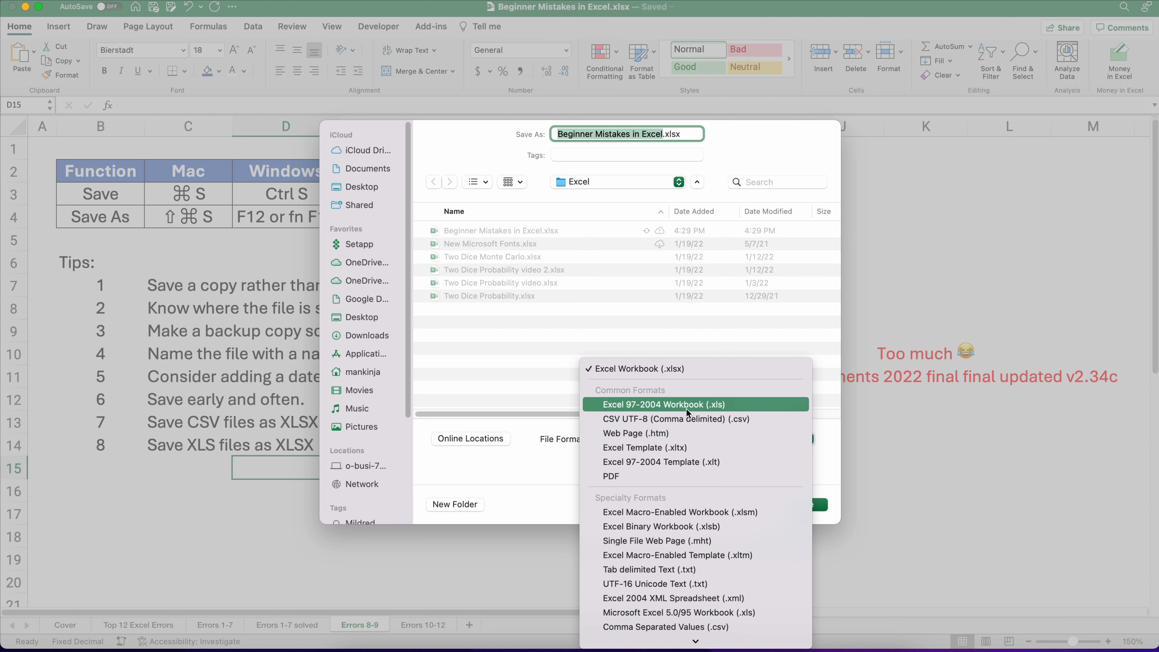
pyautogui.click(686, 368)
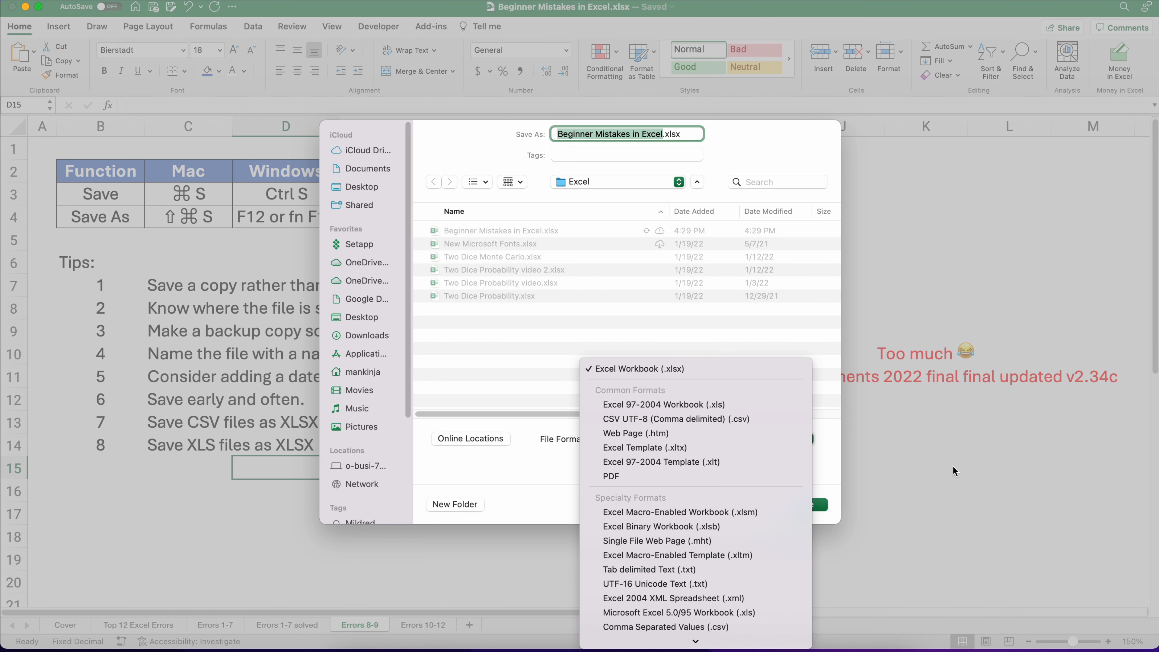
pyautogui.click(763, 503)
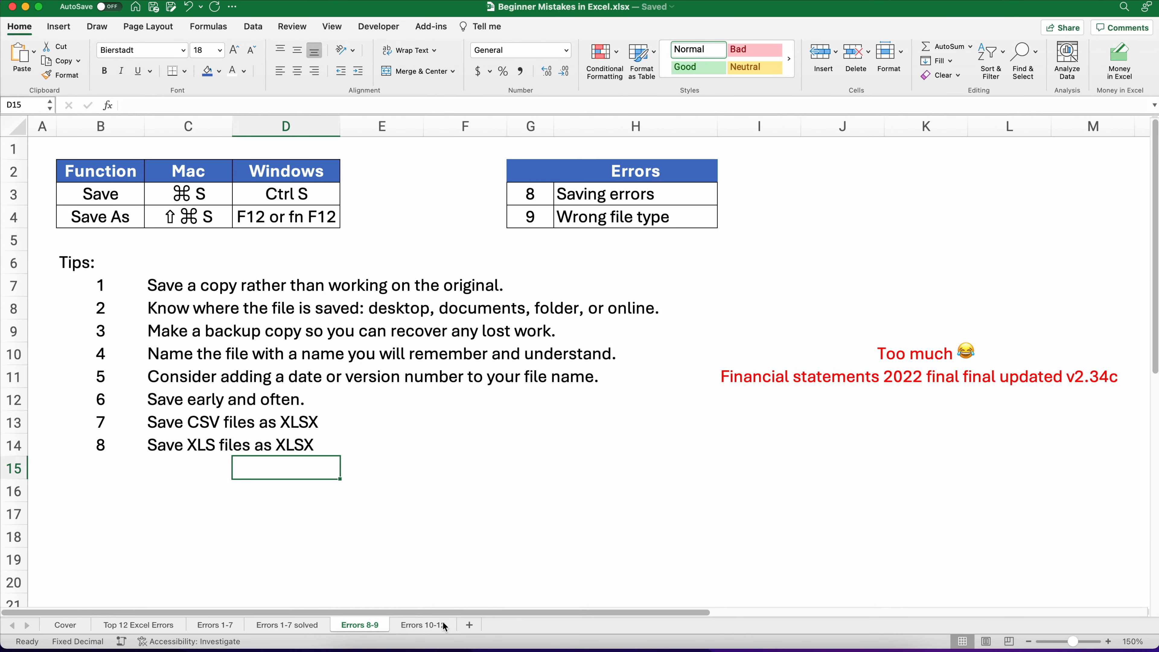
# Step: Switch to the Errors 10-12 sheet and enter 123, 145 and 189 across the North row for 2020–2022
pyautogui.click(423, 625)
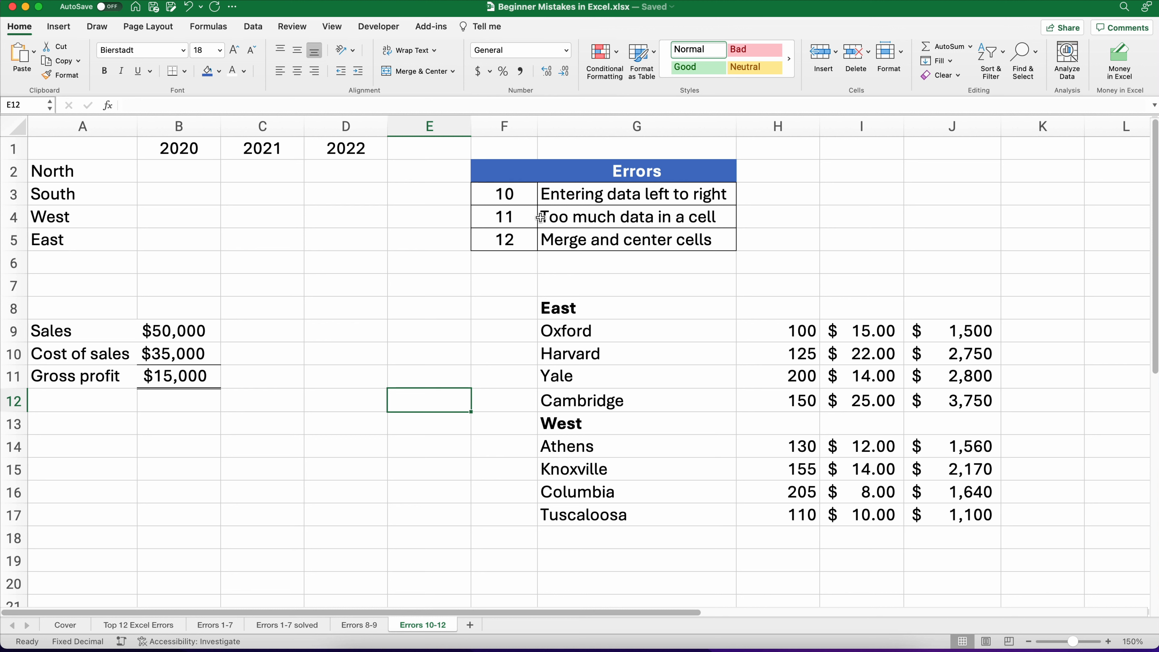
pyautogui.click(148, 174)
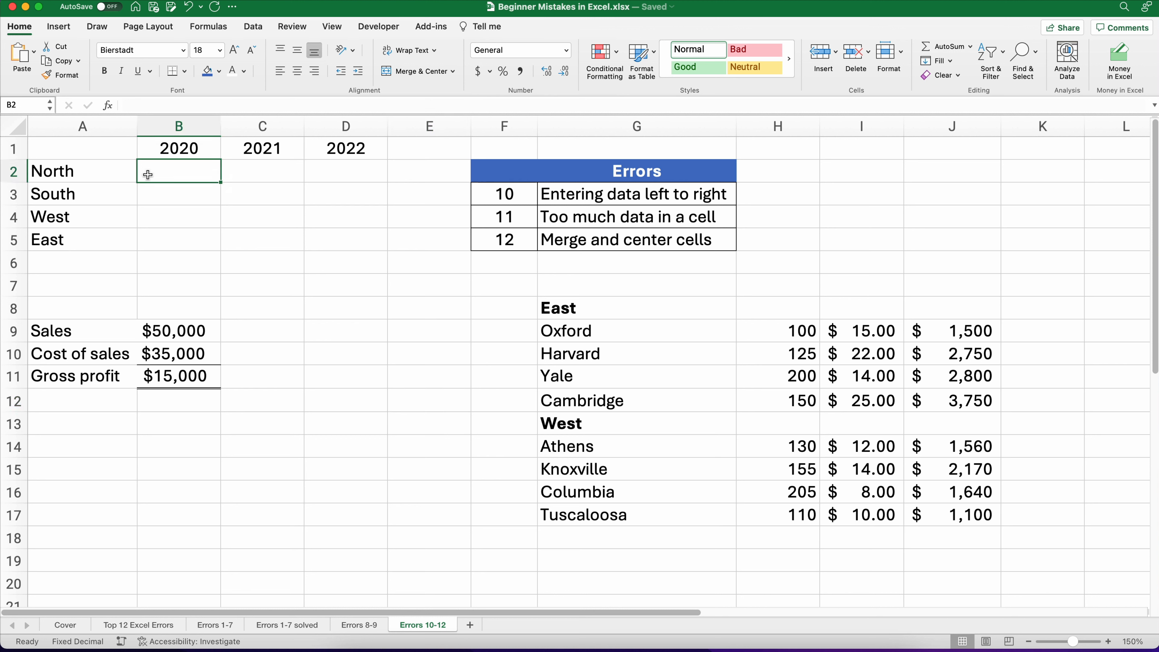
pyautogui.write('123')
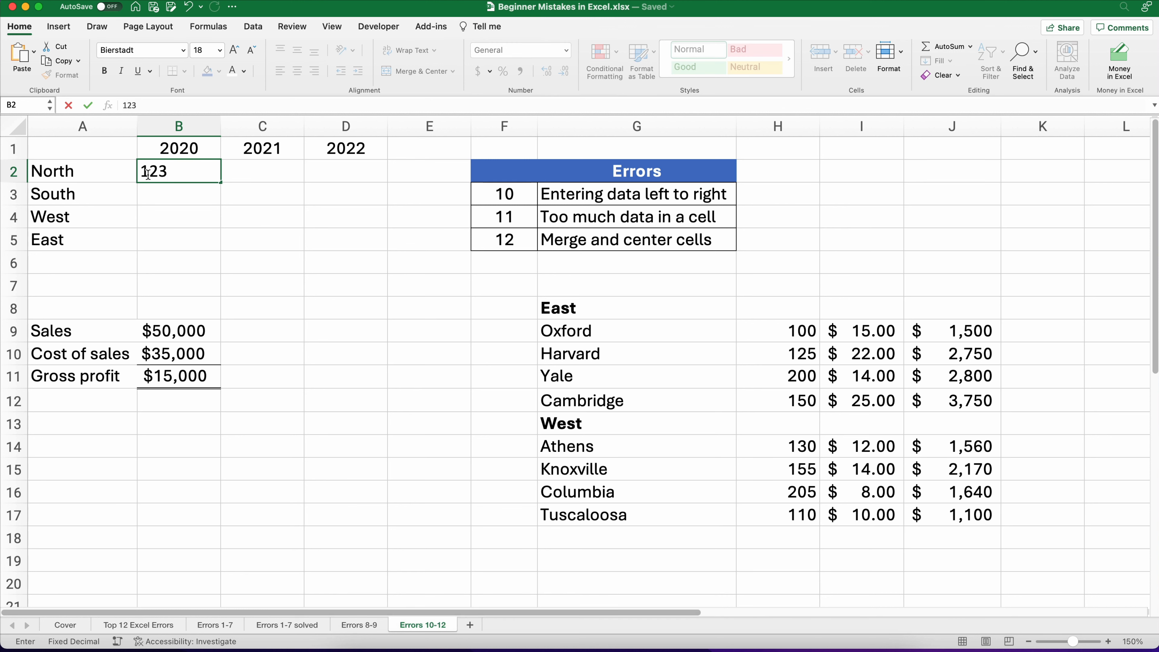
pyautogui.press('Tab')
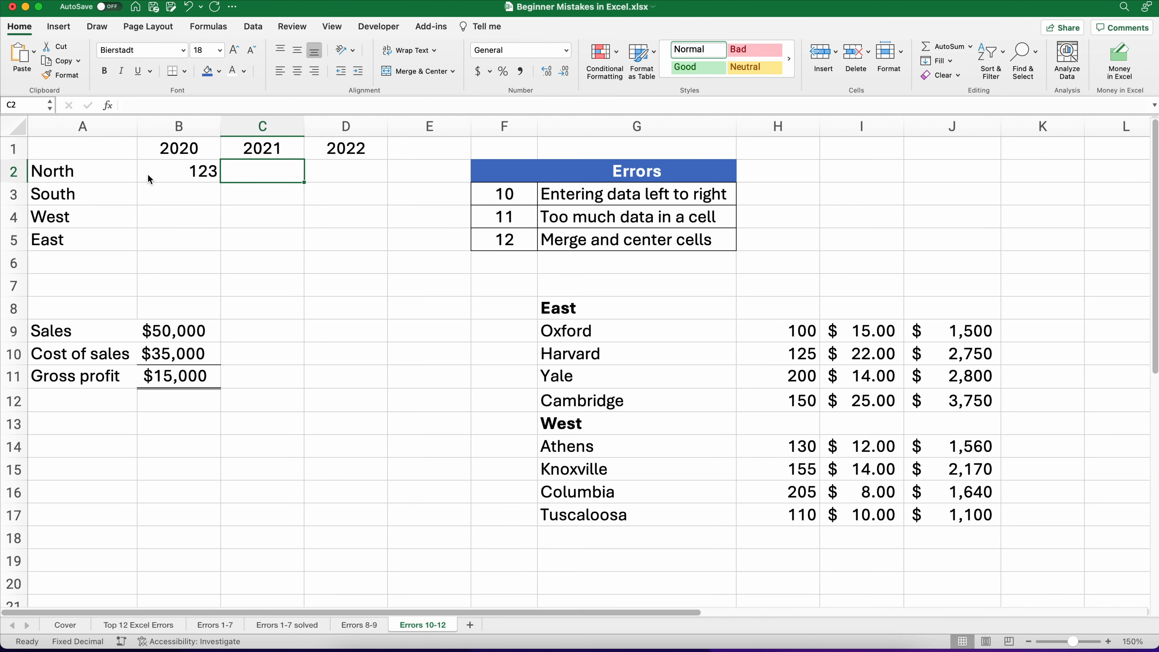
pyautogui.write('145')
pyautogui.press('Tab')
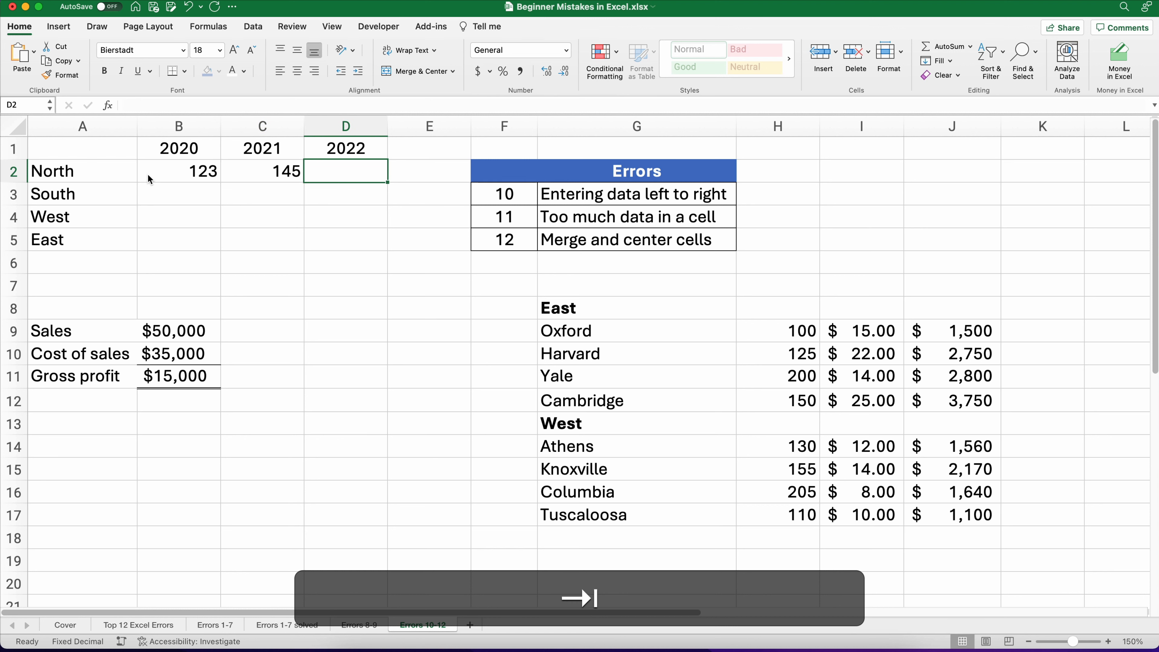
pyautogui.write('189')
pyautogui.press('Return')
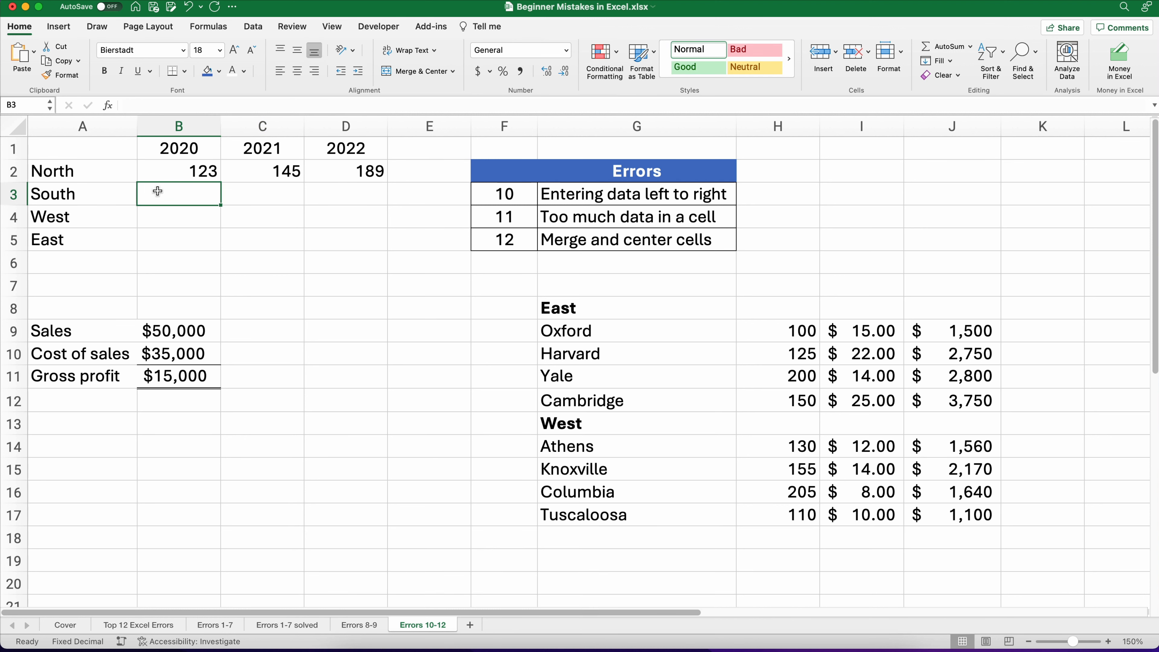
pyautogui.click(175, 173)
pyautogui.moveTo(193, 172)
pyautogui.mouseDown()
pyautogui.moveTo(344, 180)
pyautogui.moveTo(197, 172)
pyautogui.mouseUp()
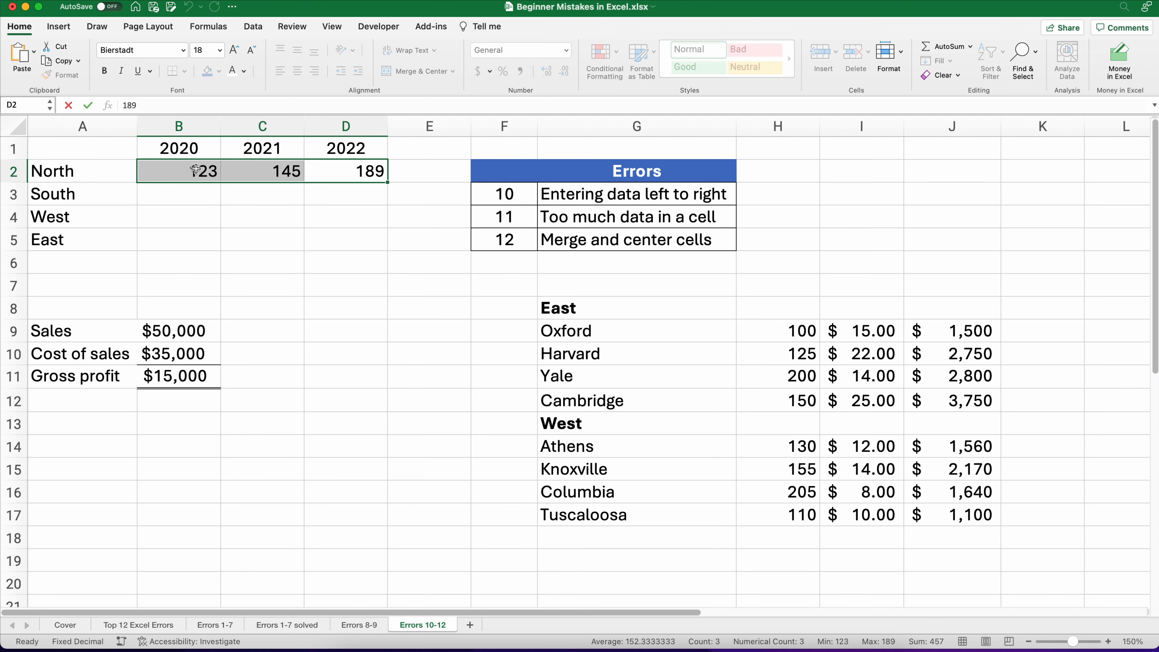
pyautogui.write('122')
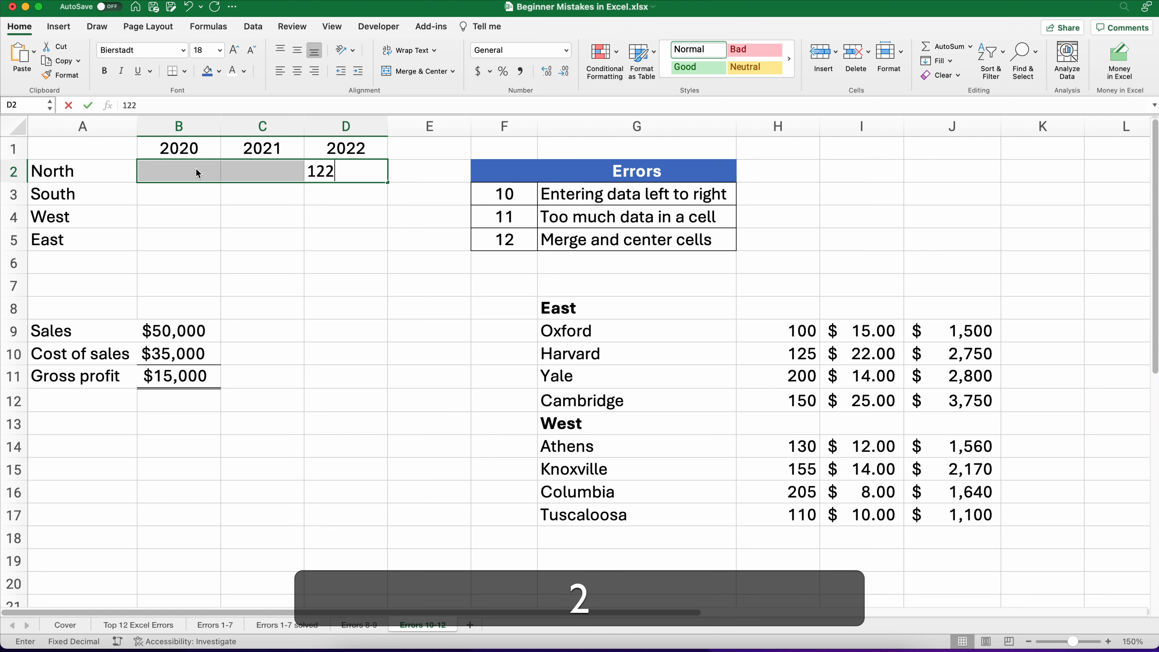
pyautogui.press('Escape')
# Step: Enter the 2020 values 123, 222, 214 and 289 down column B for North through East
pyautogui.click(196, 170)
pyautogui.write('12')
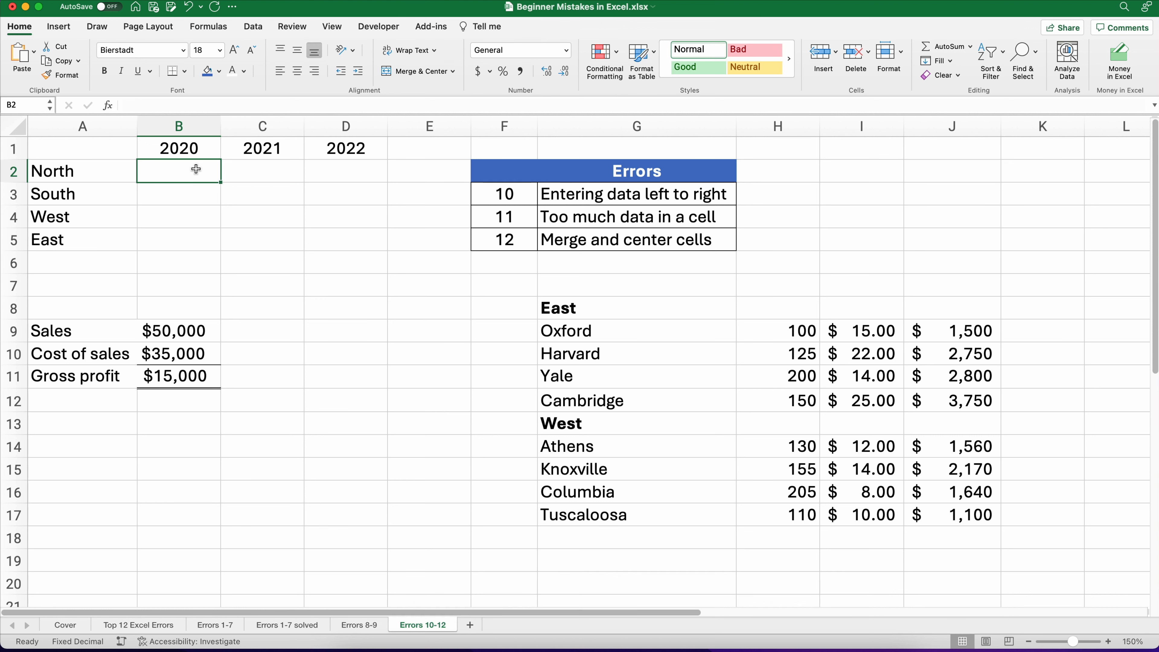
pyautogui.write('3')
pyautogui.press('Return')
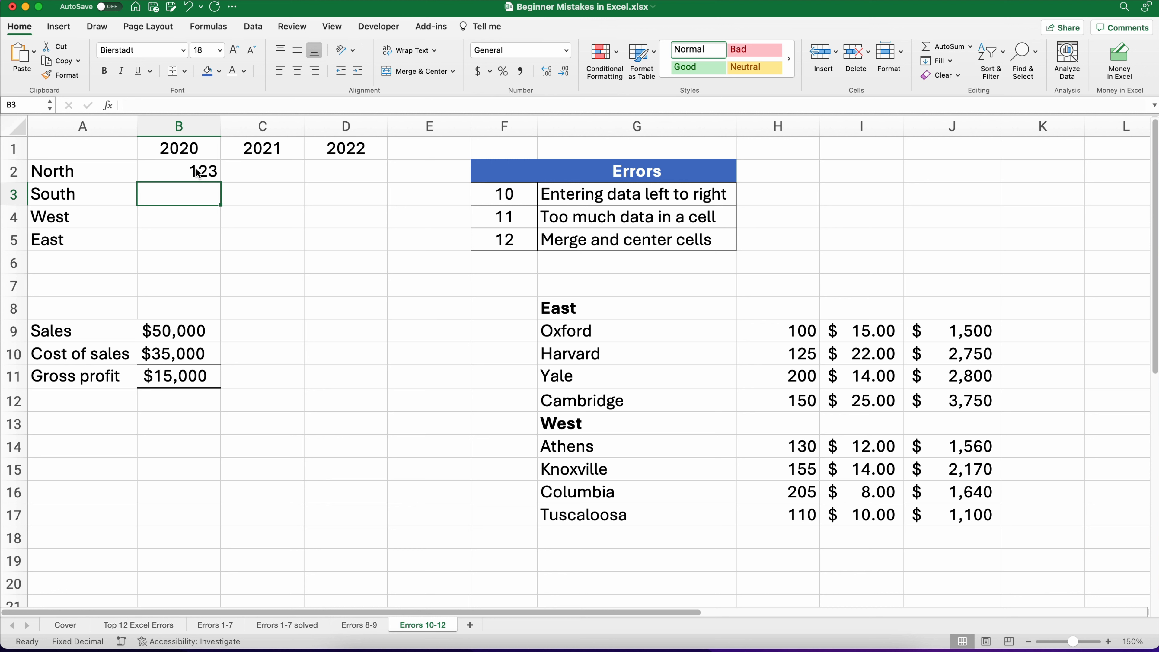
pyautogui.write('222')
pyautogui.press('Return')
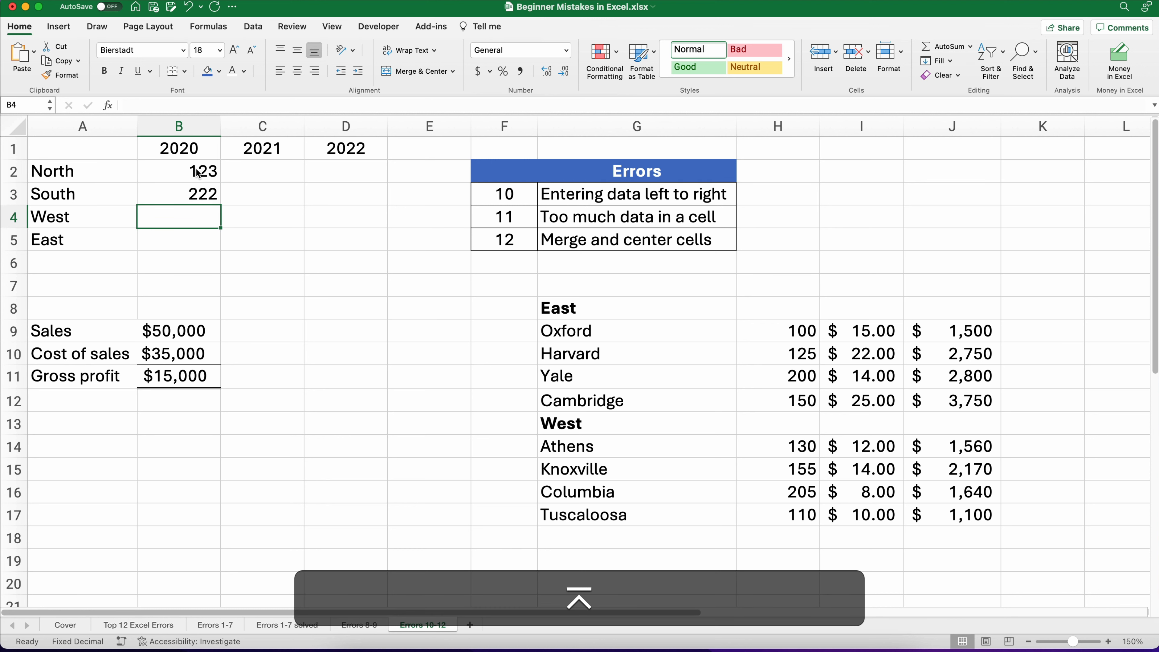
pyautogui.write('214')
pyautogui.press('Return')
pyautogui.write('2')
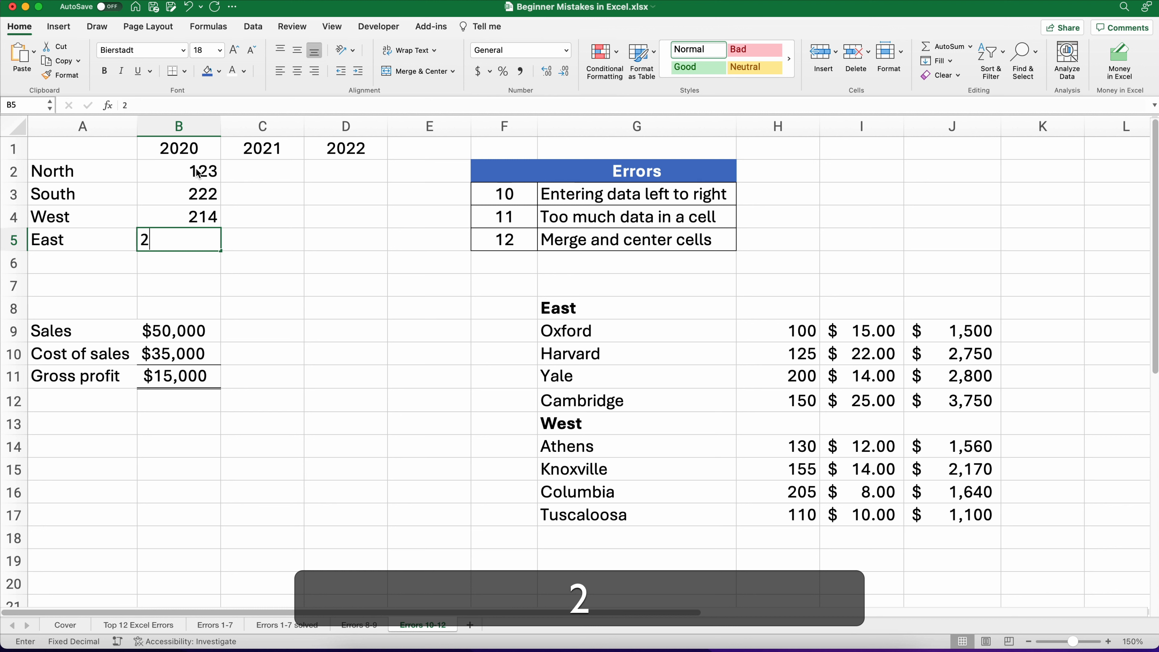
pyautogui.write('89')
pyautogui.press('Return')
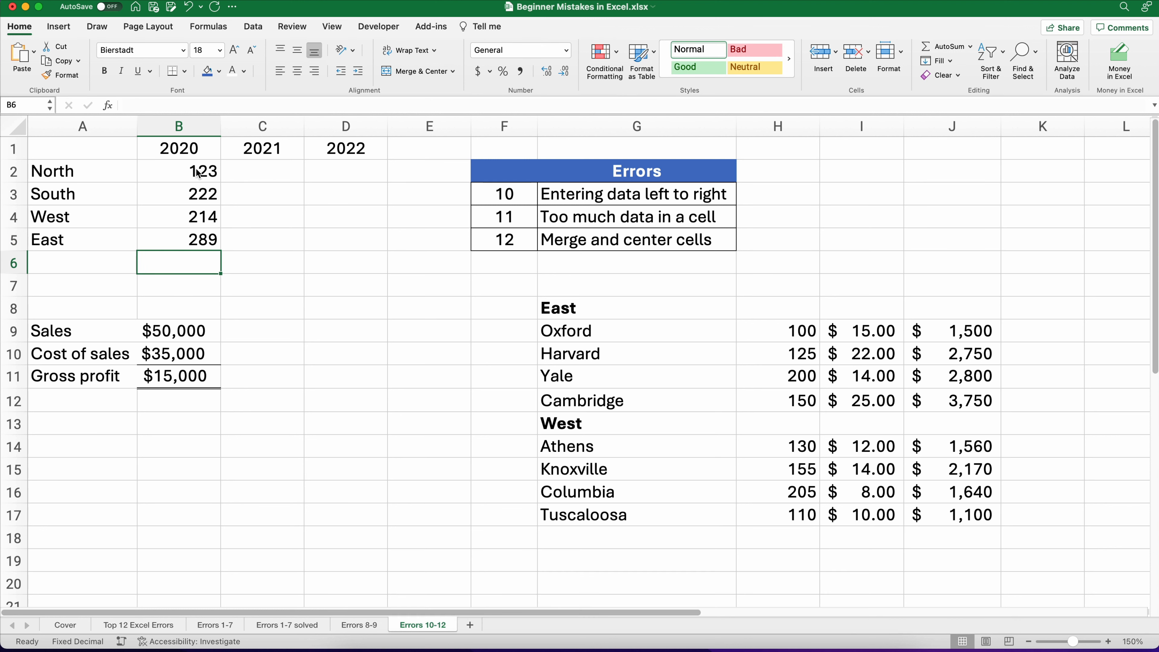
# Step: Enter the 2021 values 456, 445, 984 and 125 down column C for North through East
pyautogui.click(248, 173)
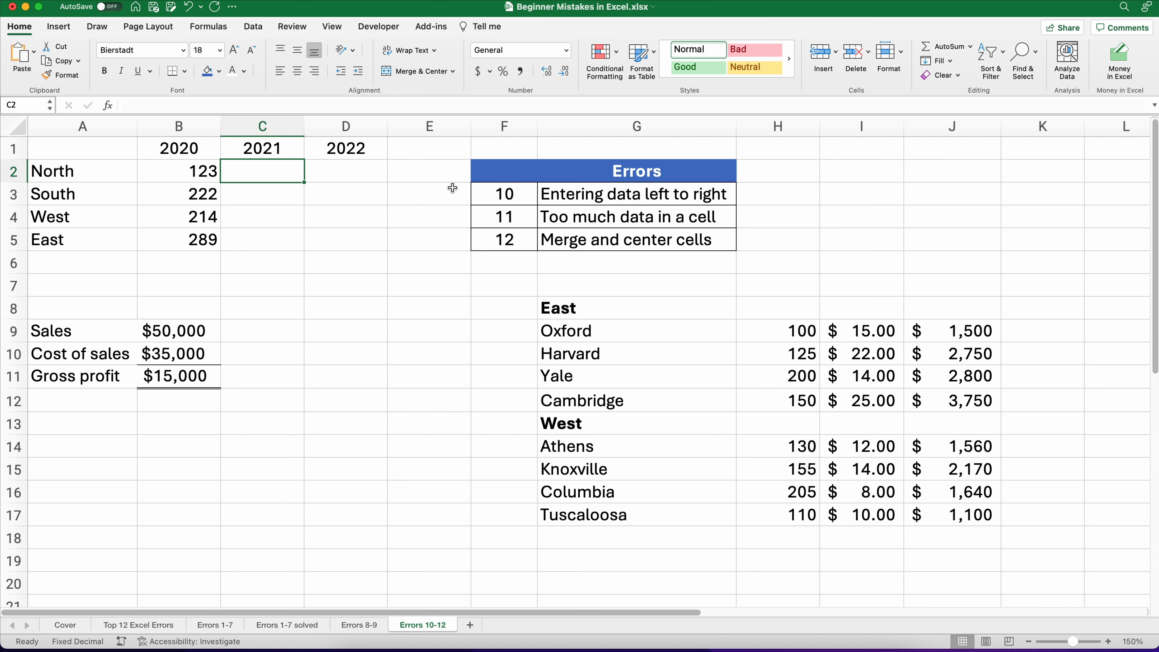
pyautogui.write('456')
pyautogui.press('Return')
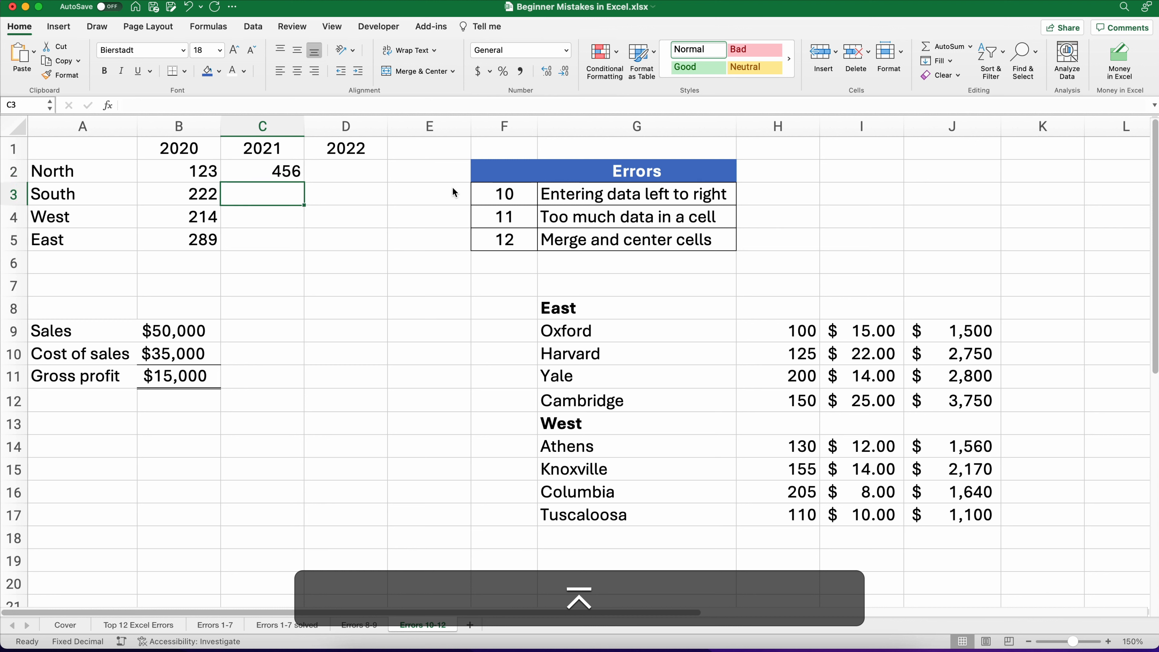
pyautogui.write('445')
pyautogui.press('Return')
pyautogui.write('984')
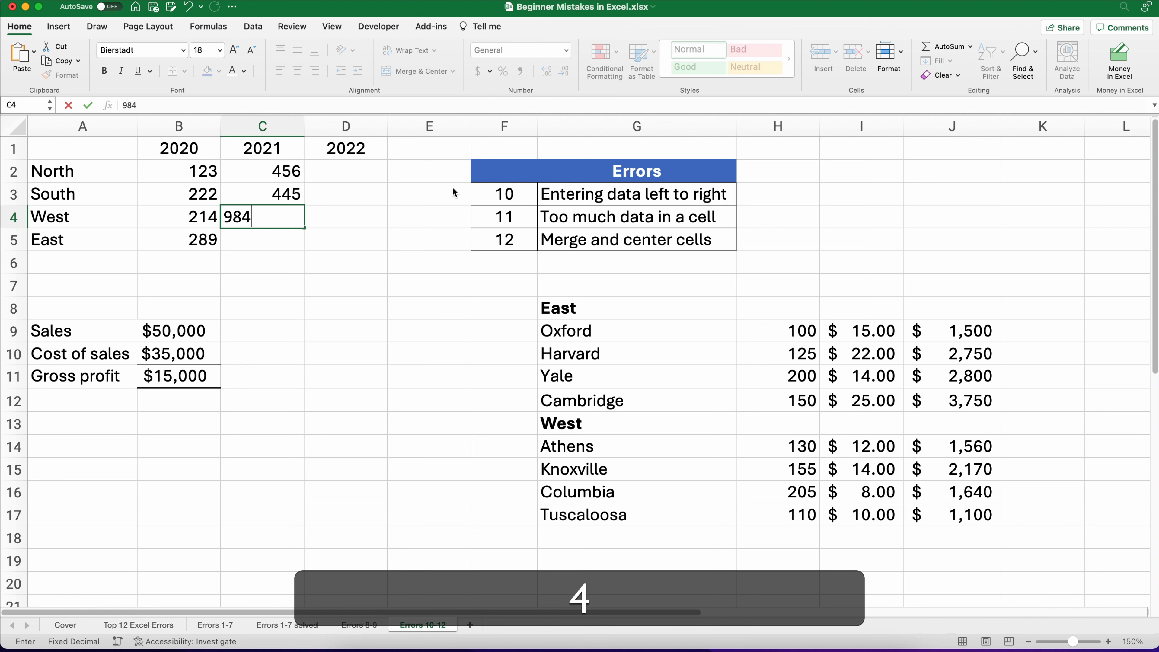
pyautogui.press('Return')
pyautogui.write('125')
pyautogui.press('Return')
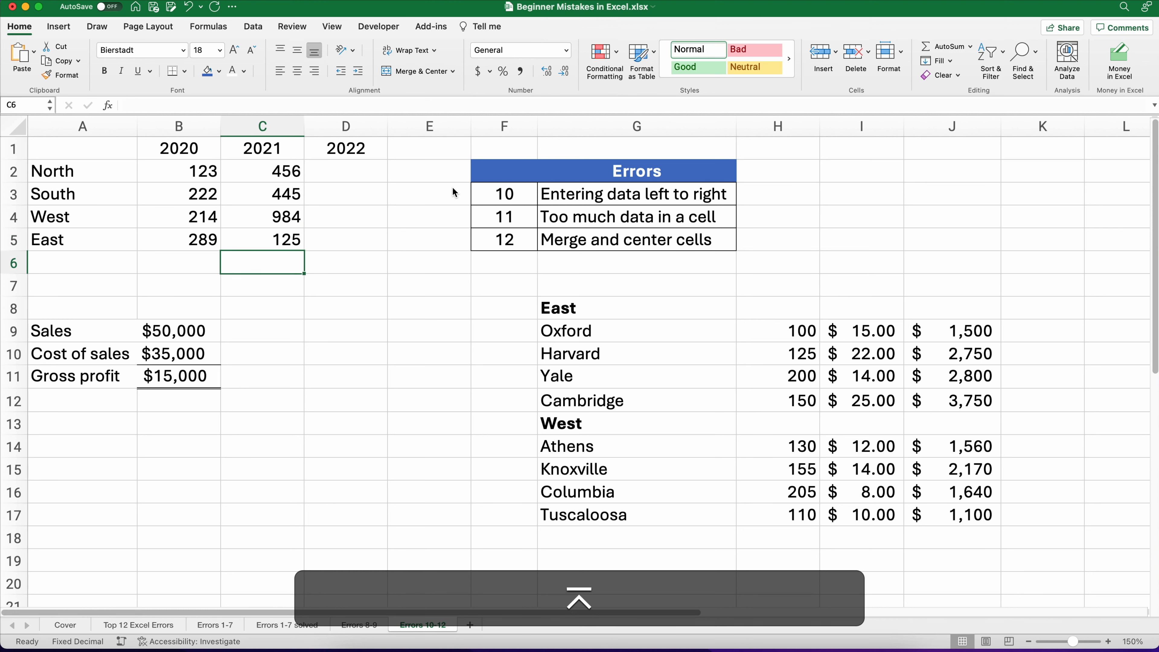
# Step: Enter the 2022 values 456, 654, 891 and 125 down column D for North through East
pyautogui.click(360, 178)
pyautogui.write('456')
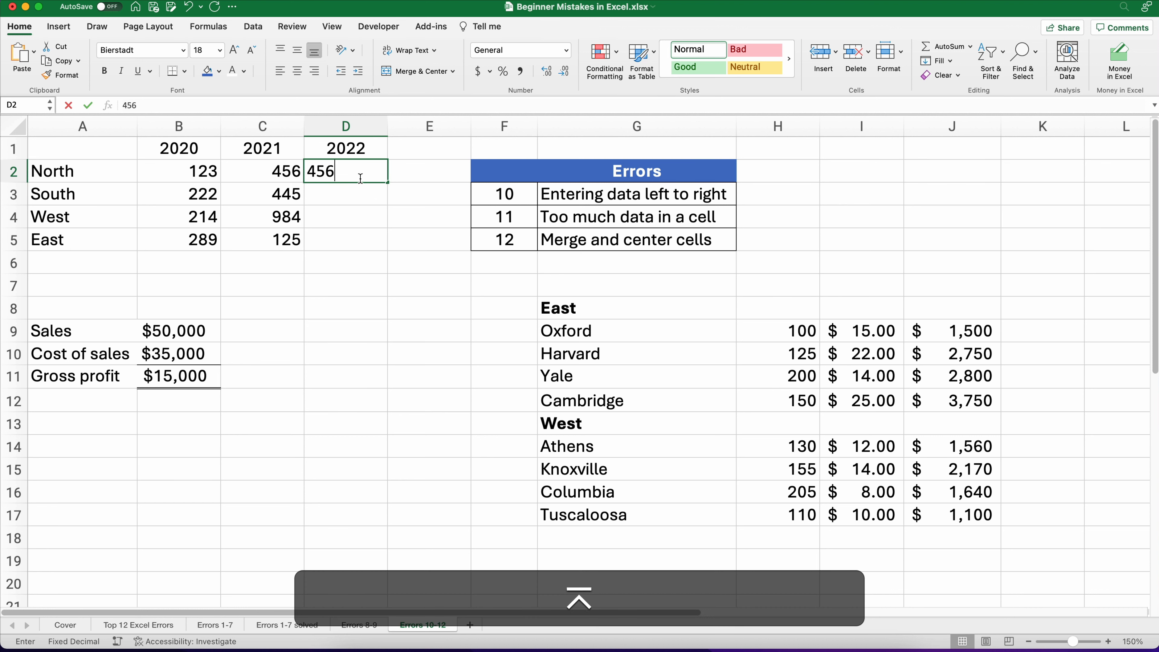
pyautogui.press('Return')
pyautogui.write('654')
pyautogui.press('Return')
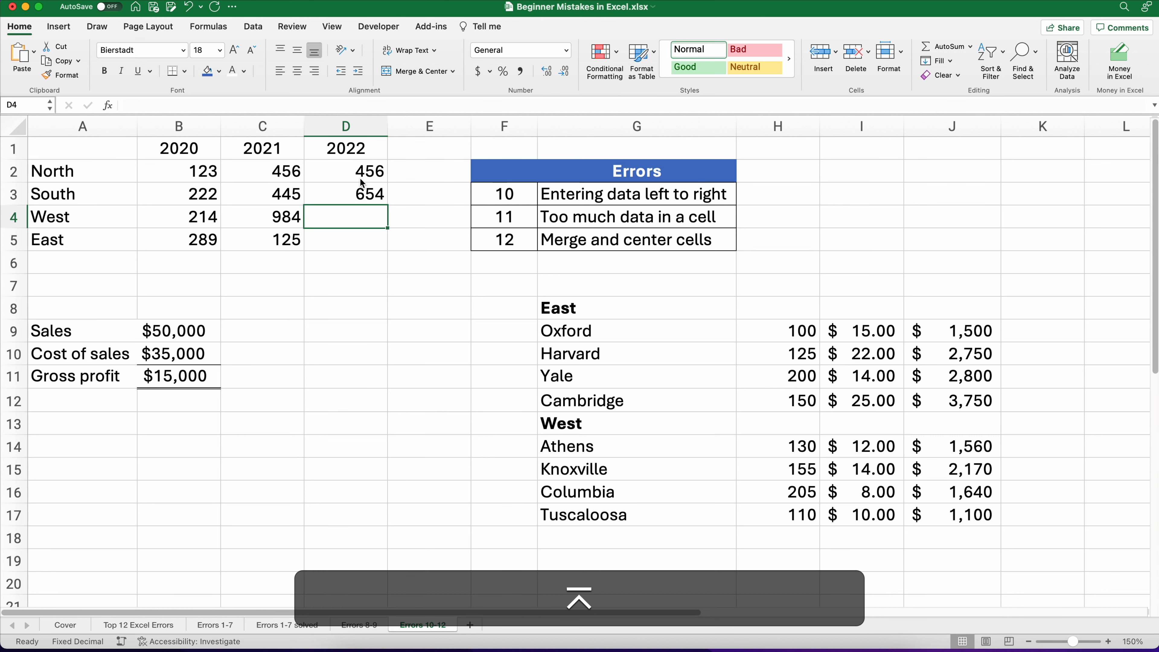
pyautogui.write('891')
pyautogui.press('Return')
pyautogui.write('125')
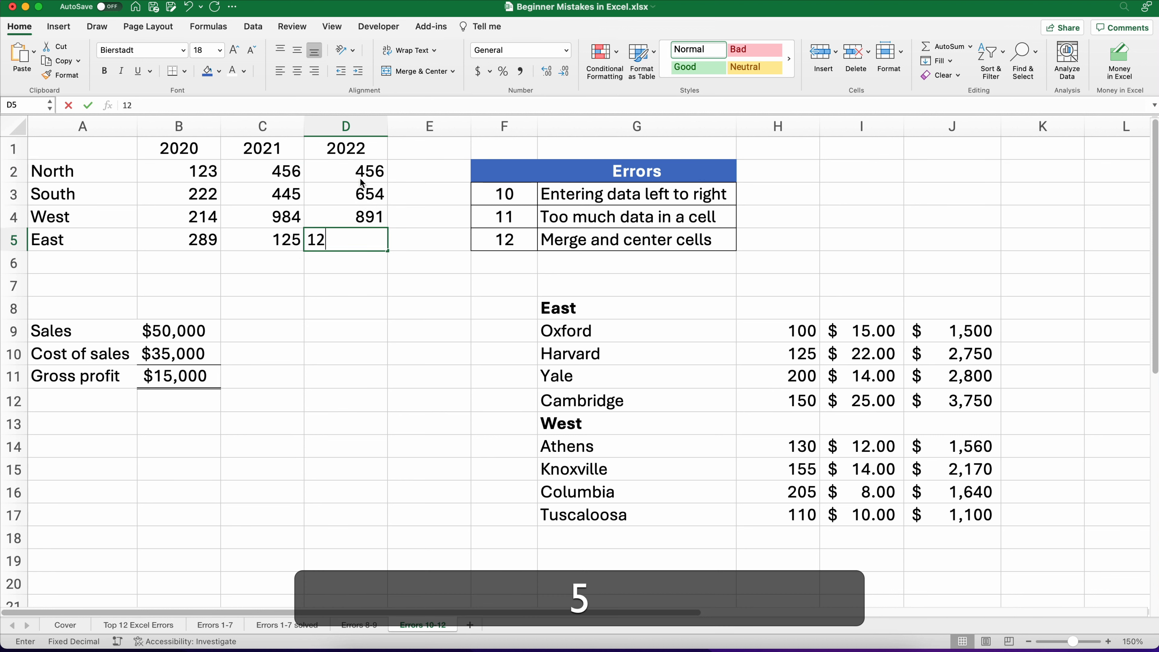
pyautogui.press('Return')
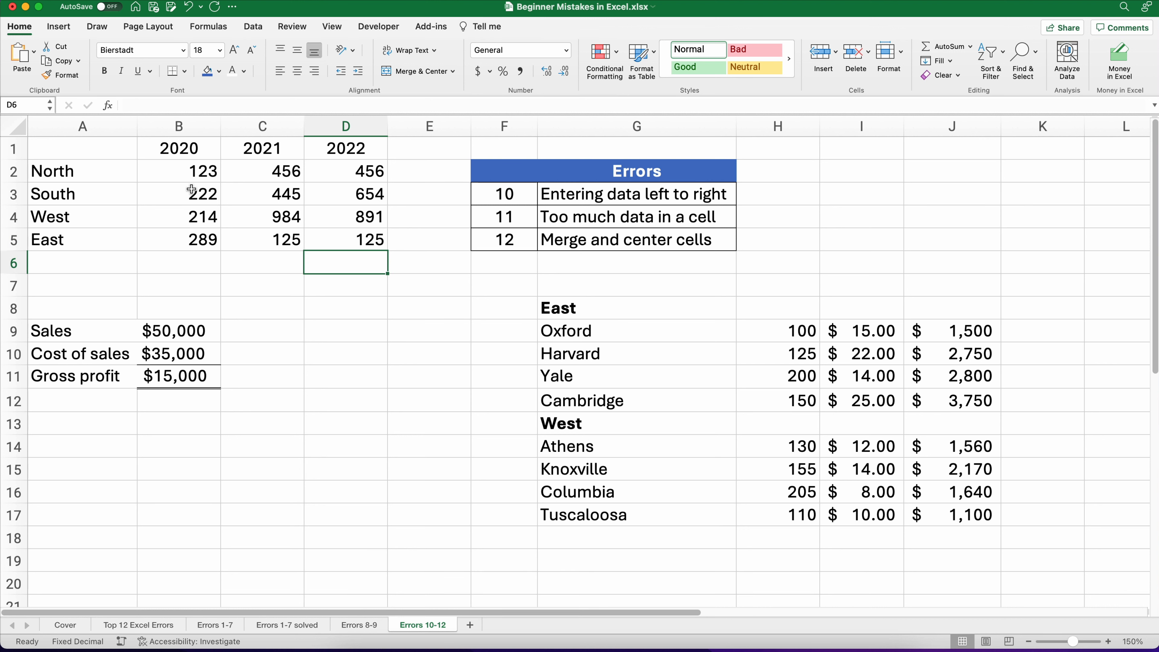
# Step: Select the 2020 column and then the North and South rows to compare data-entry directions
pyautogui.moveTo(191, 171); pyautogui.dragTo(183, 234)
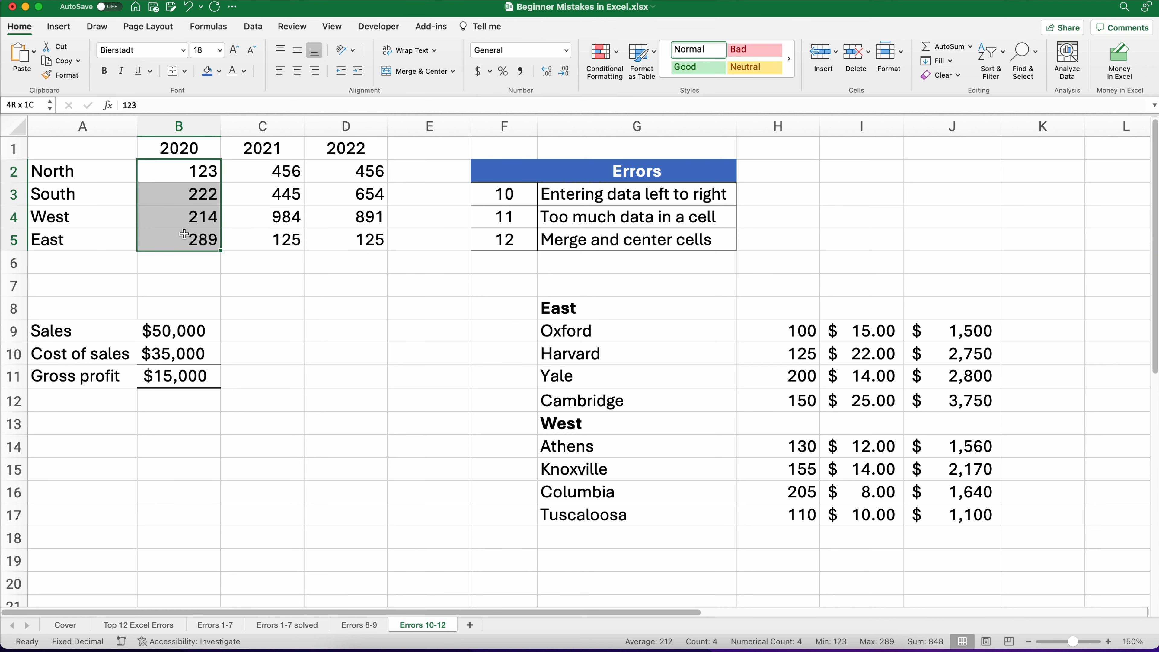
pyautogui.moveTo(185, 172); pyautogui.dragTo(341, 171)
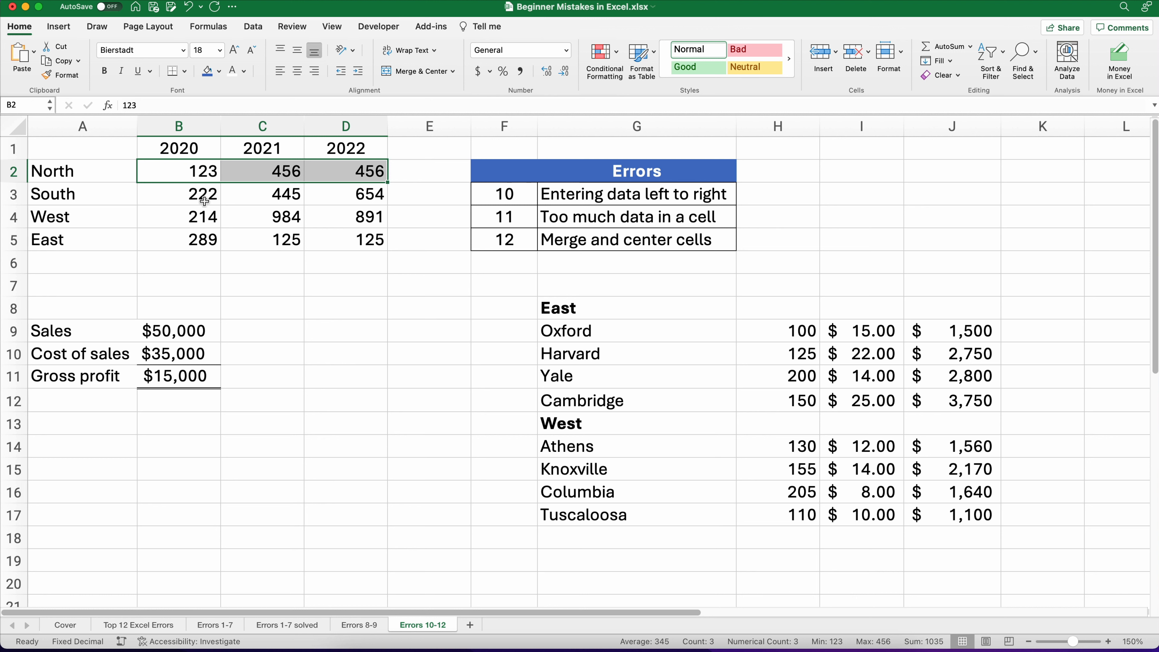
pyautogui.moveTo(204, 200); pyautogui.dragTo(374, 196)
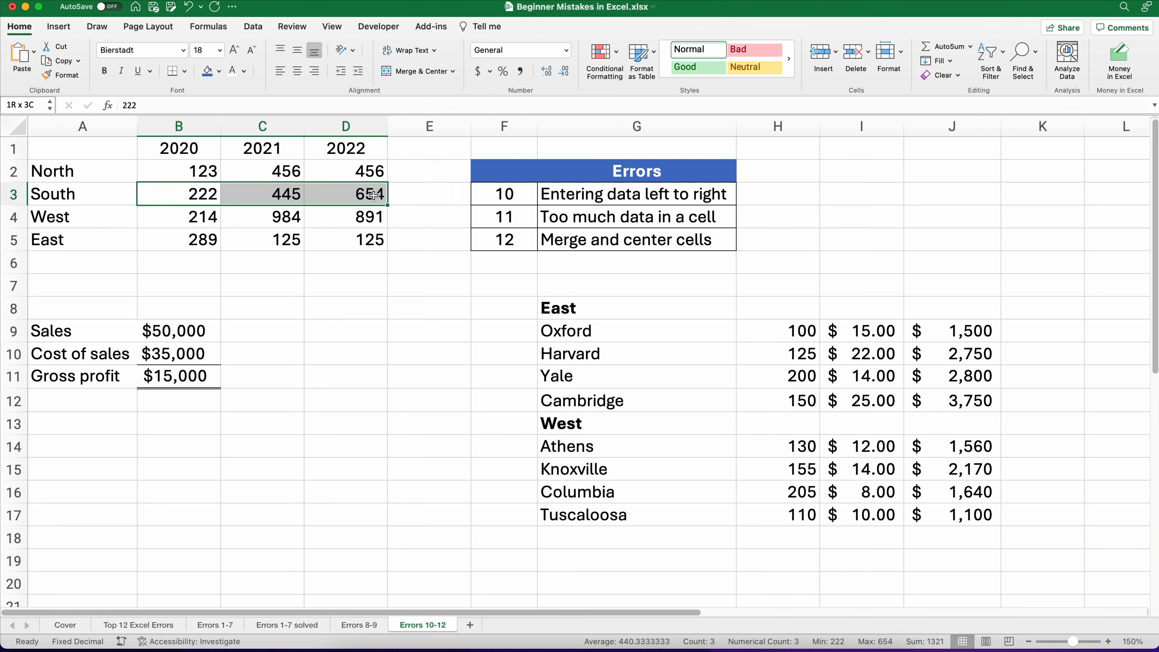
pyautogui.click(318, 428)
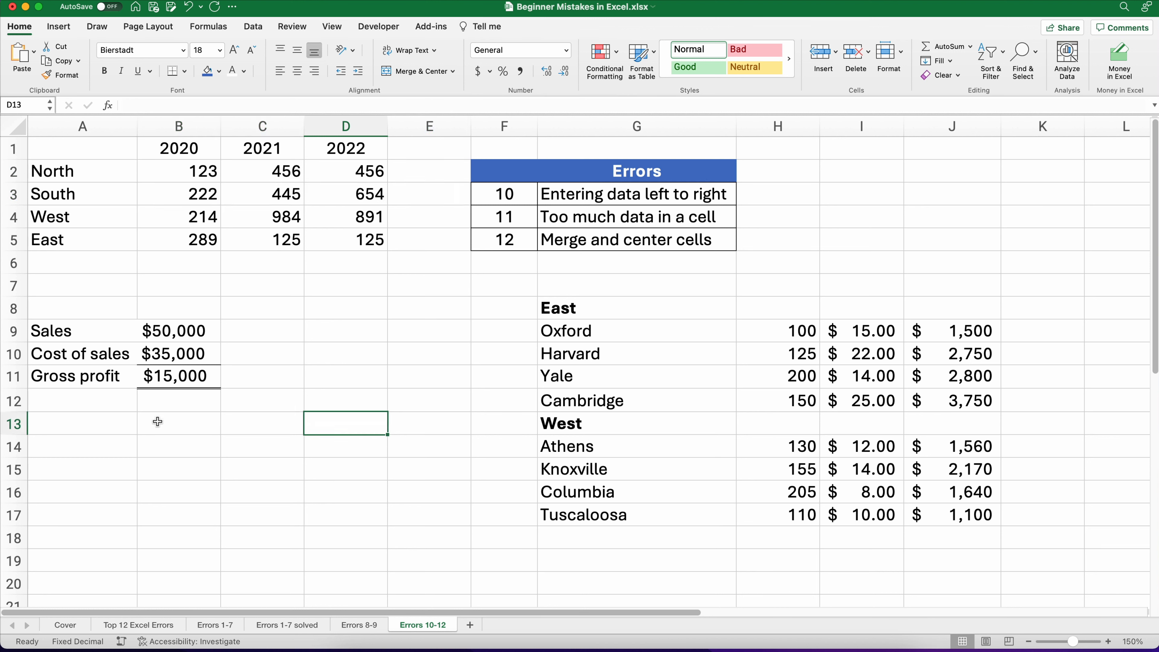
# Step: Review the Gross profit and Sales formulas on the Errors 1-7 solved sheet, then return to the Errors 8-9 sheet
pyautogui.moveTo(492, 221); pyautogui.dragTo(618, 219)
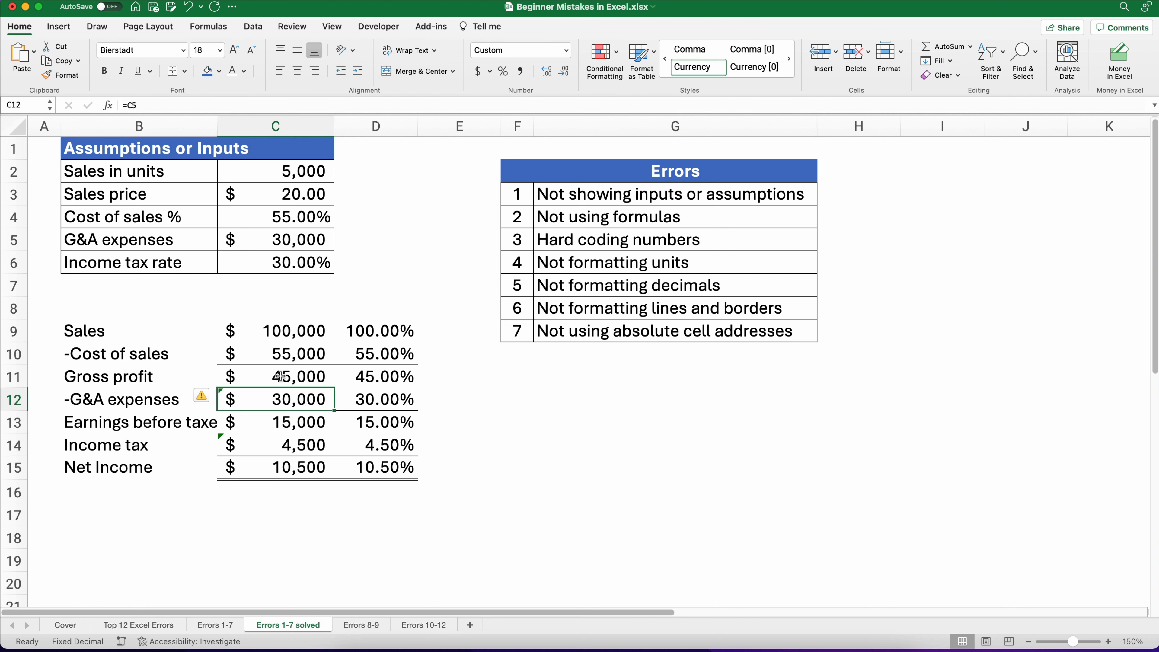
pyautogui.click(281, 379)
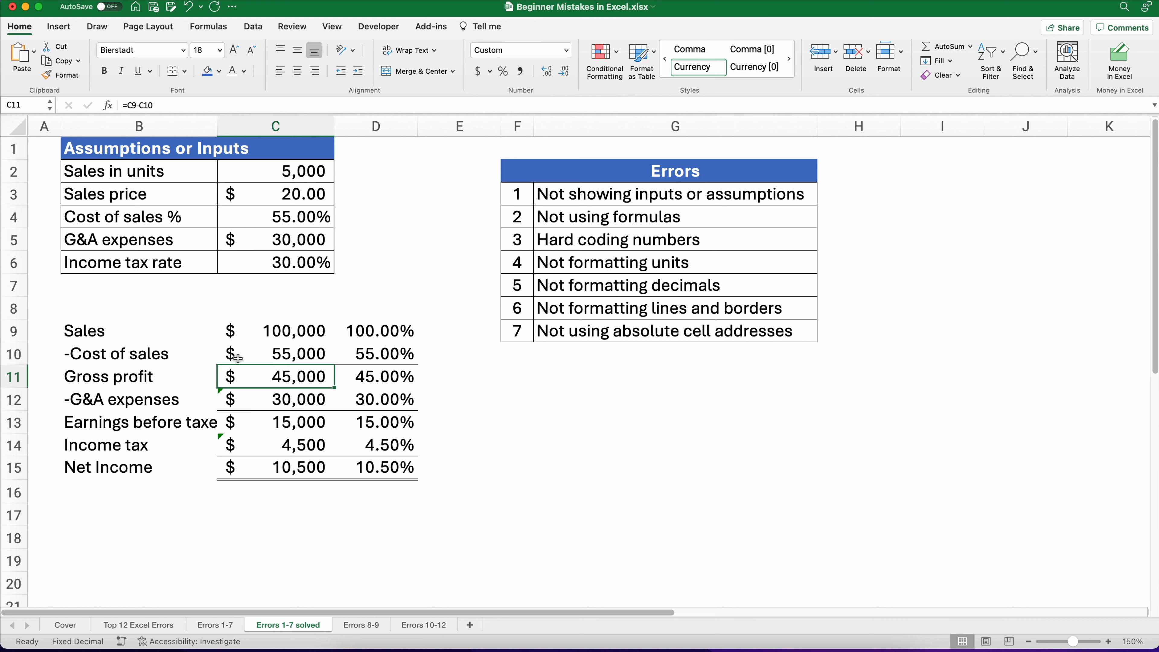
pyautogui.click(96, 340)
pyautogui.click(264, 333)
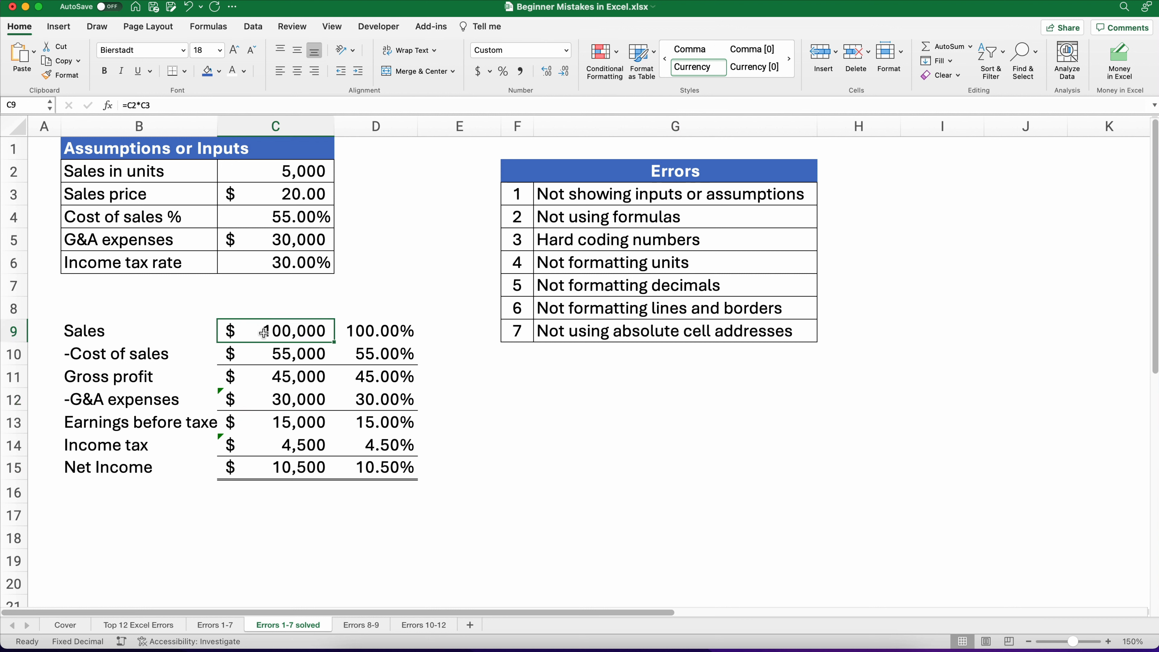
pyautogui.click(362, 624)
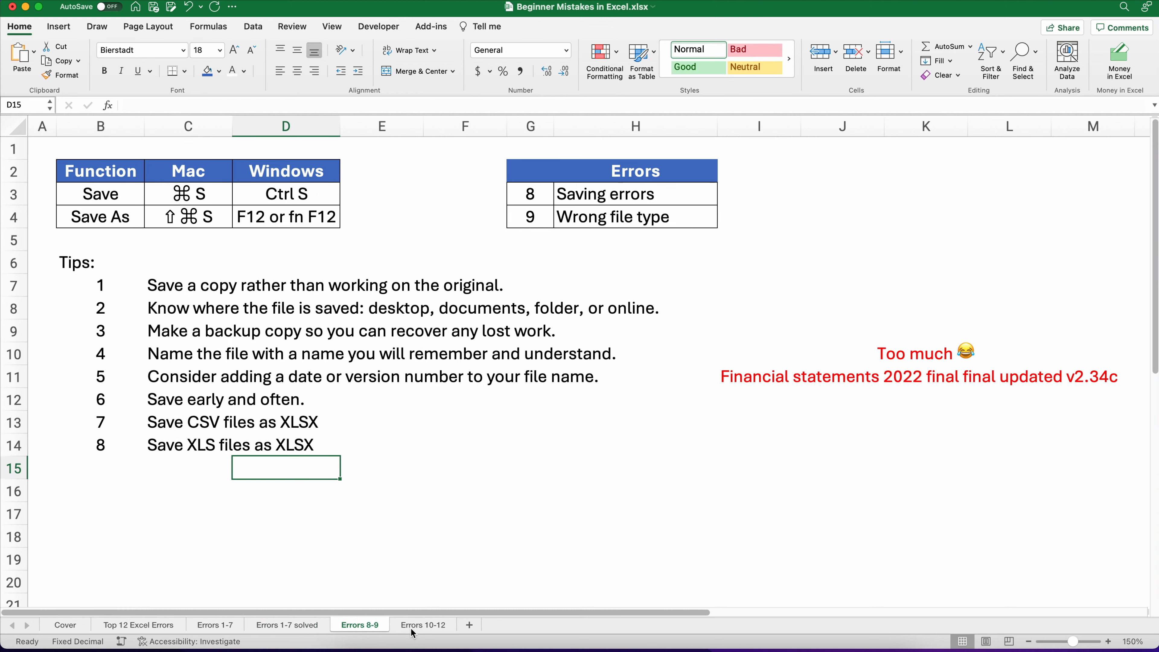
# Step: Open the Errors 10-12 sheet and inspect the 2020 Sales, Cost of sales and Gross profit cells
pyautogui.click(413, 627)
pyautogui.click(58, 335)
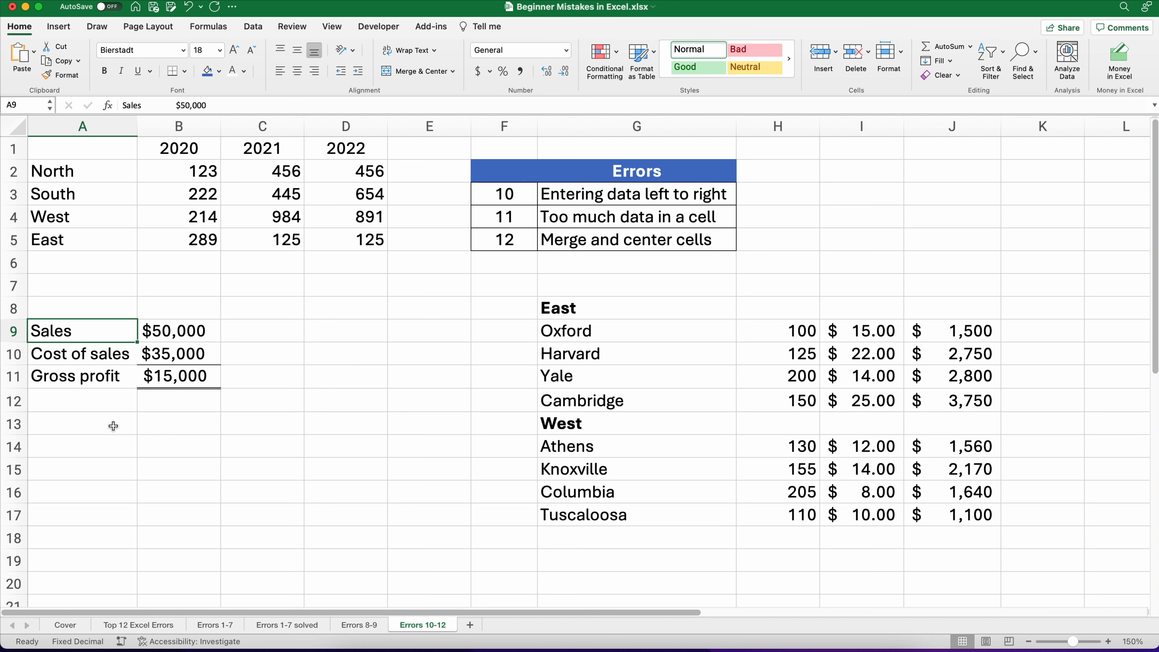
pyautogui.click(172, 336)
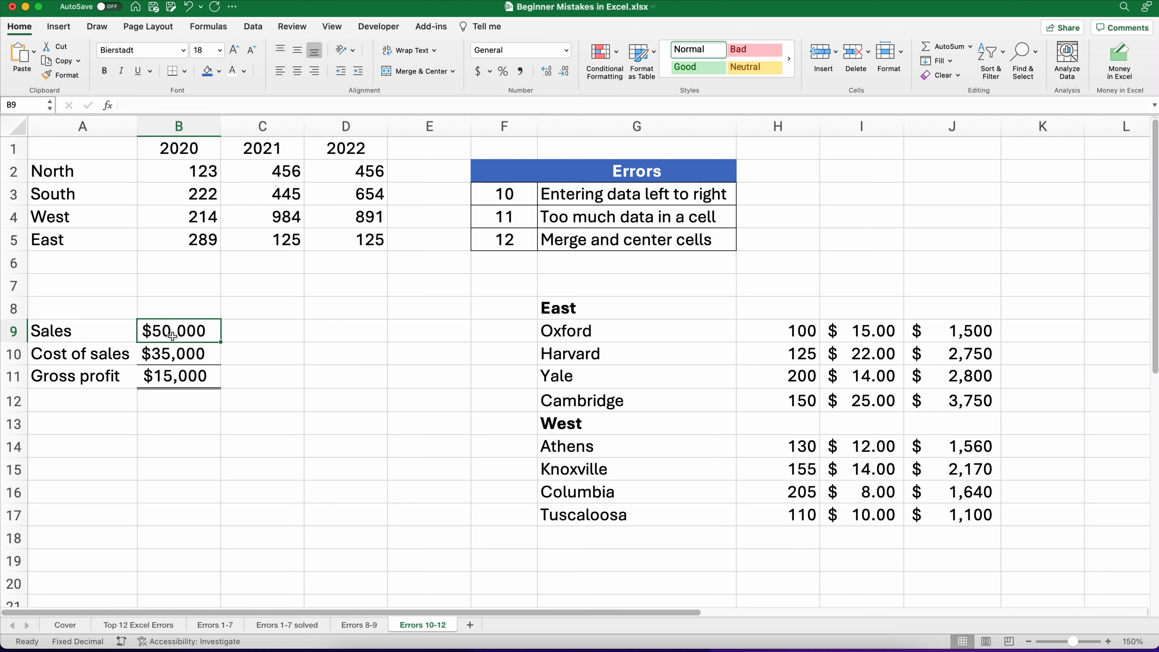
pyautogui.click(176, 355)
pyautogui.click(176, 376)
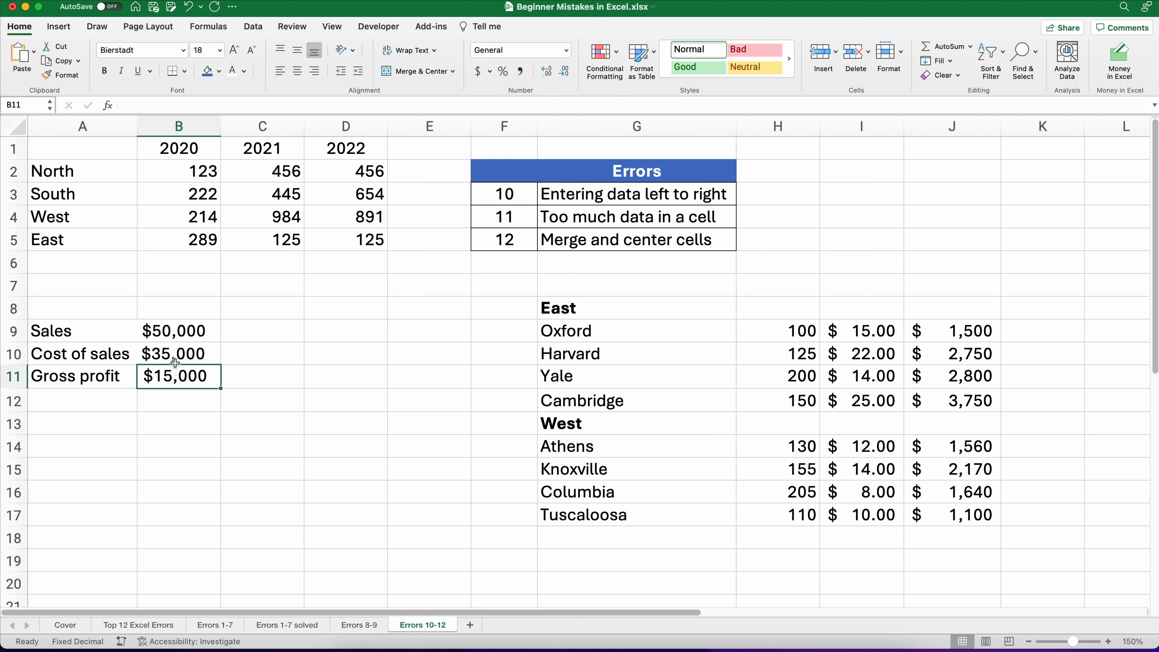
# Step: Replace the 2020 Sales figure with 60000
pyautogui.click(173, 333)
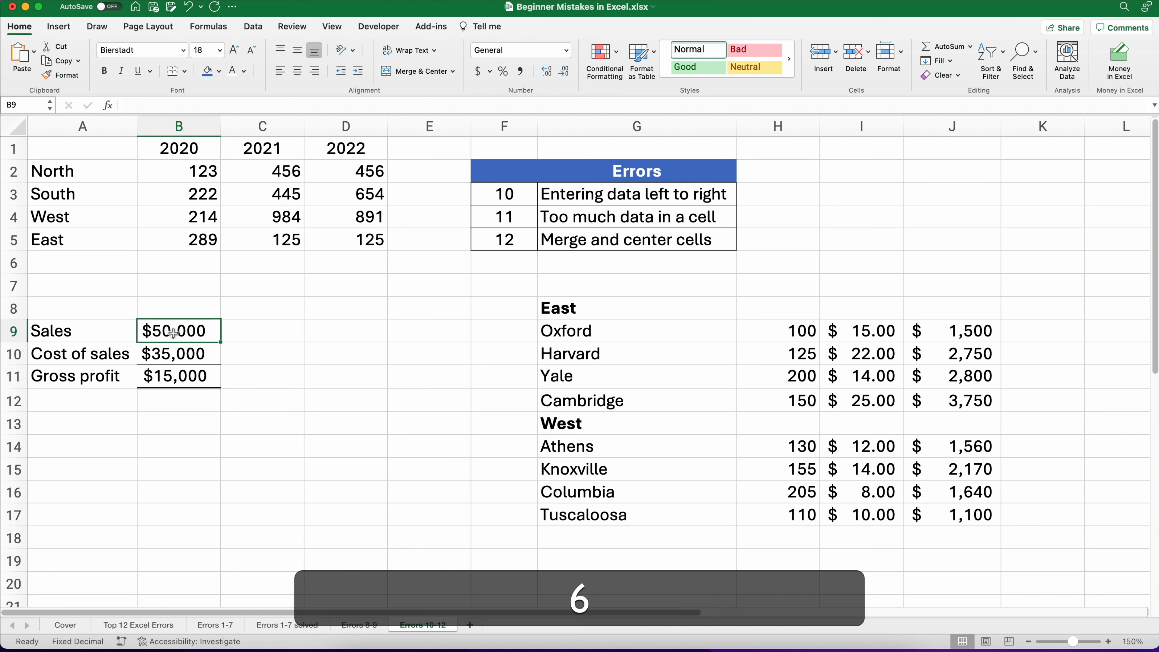
pyautogui.write('60000')
pyautogui.press('Return')
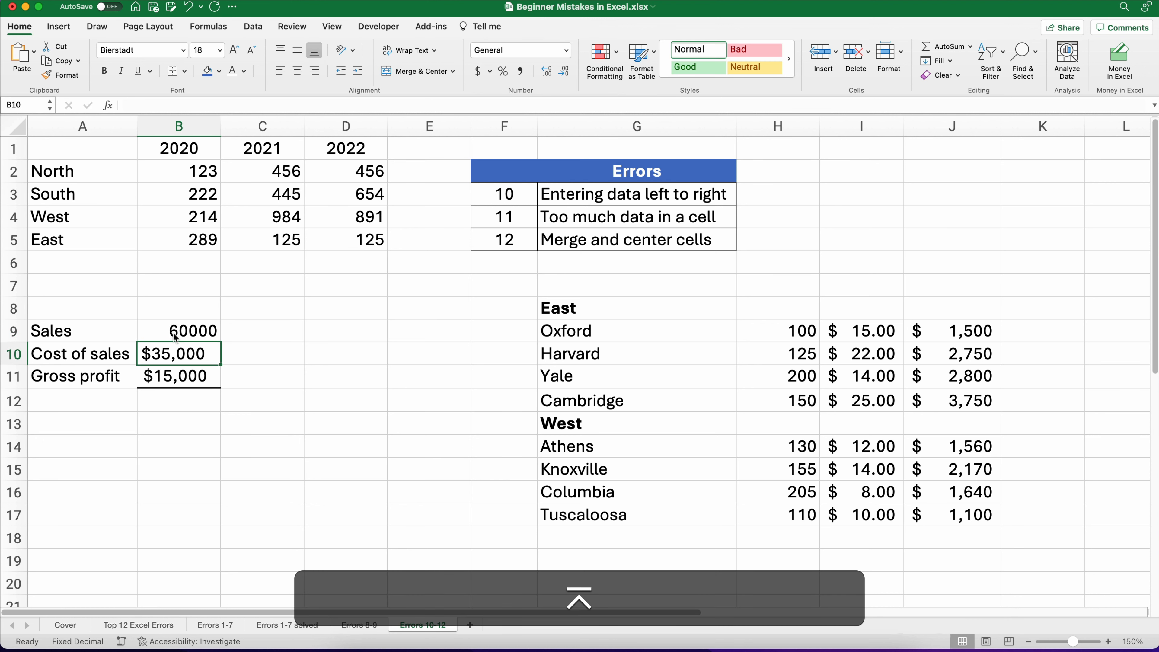
# Step: Enter a Gross profit formula subtracting Cost of sales from Sales, =B9-B10
pyautogui.press('Down')
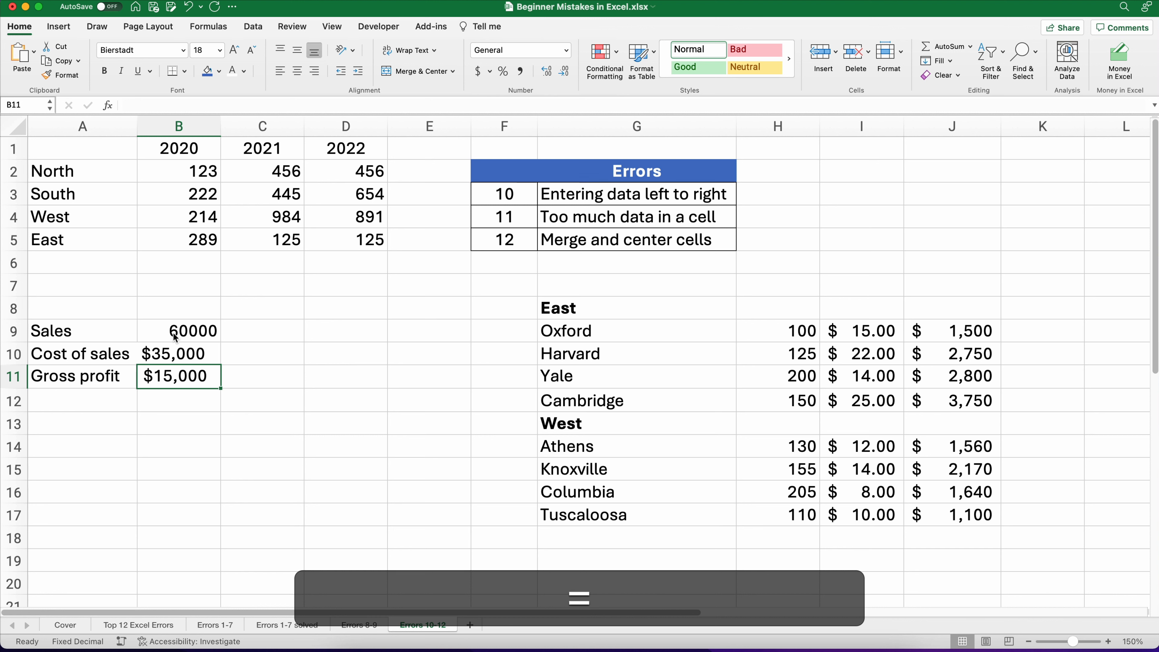
pyautogui.write('=')
pyautogui.press('Up')
pyautogui.press('Up')
pyautogui.write('-')
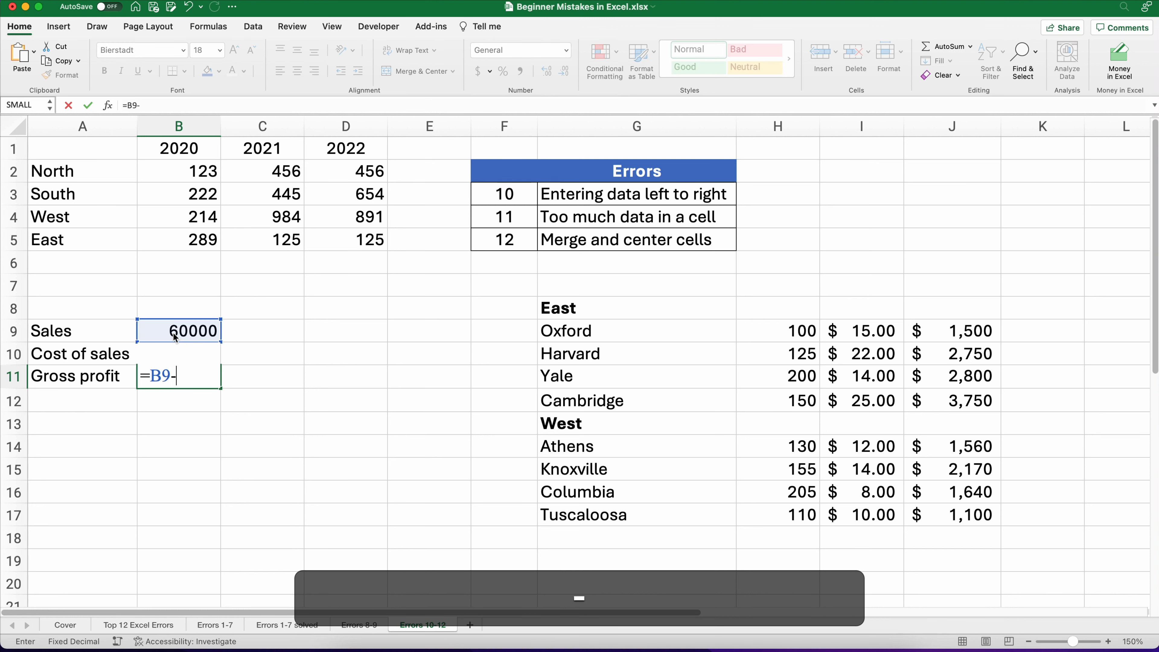
pyautogui.press('Up')
pyautogui.press('Return')
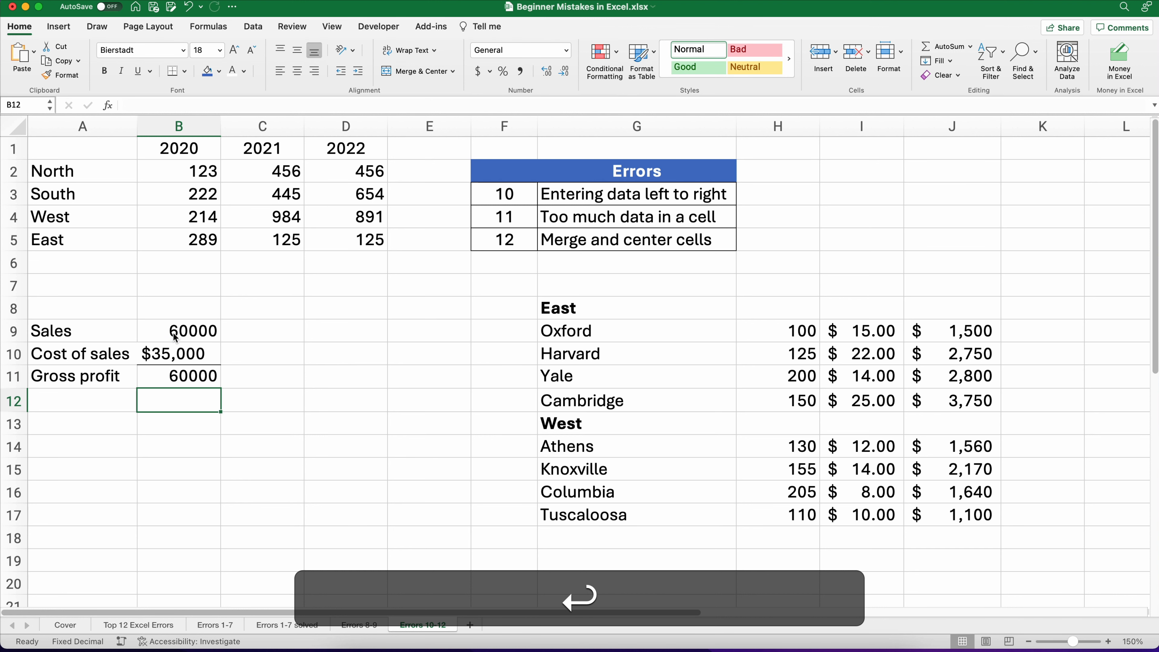
pyautogui.press('Up')
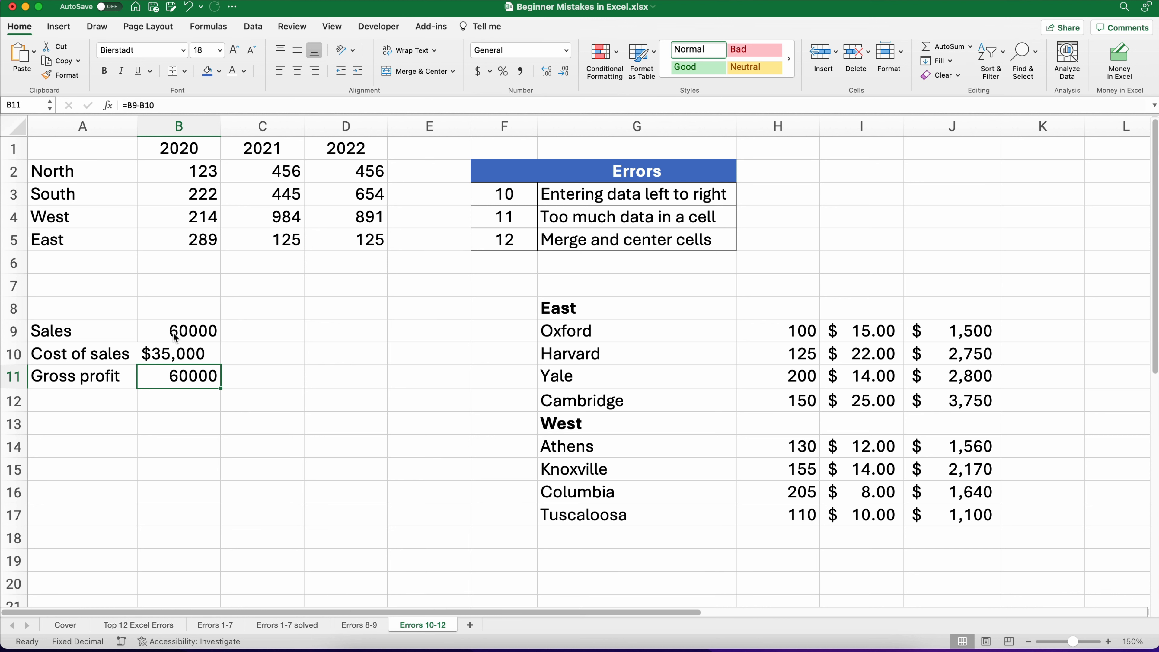
# Step: Undo the last two edits to the Sales and Gross profit cells
pyautogui.click(59, 333)
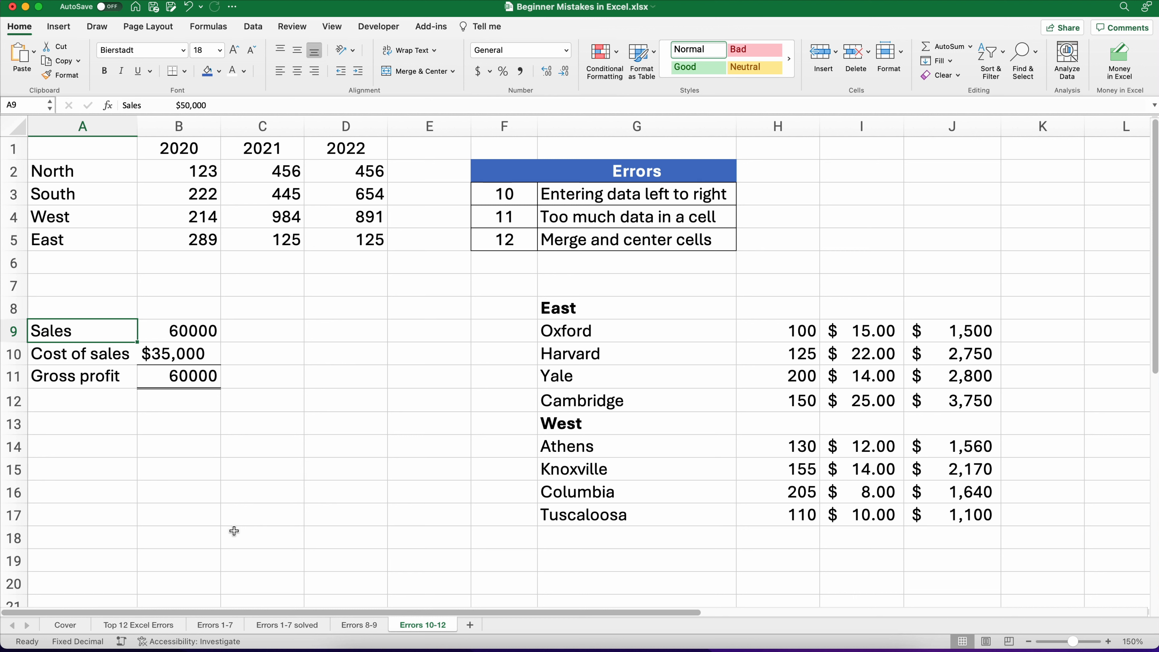
pyautogui.press('super+z')
pyautogui.press('super+z')
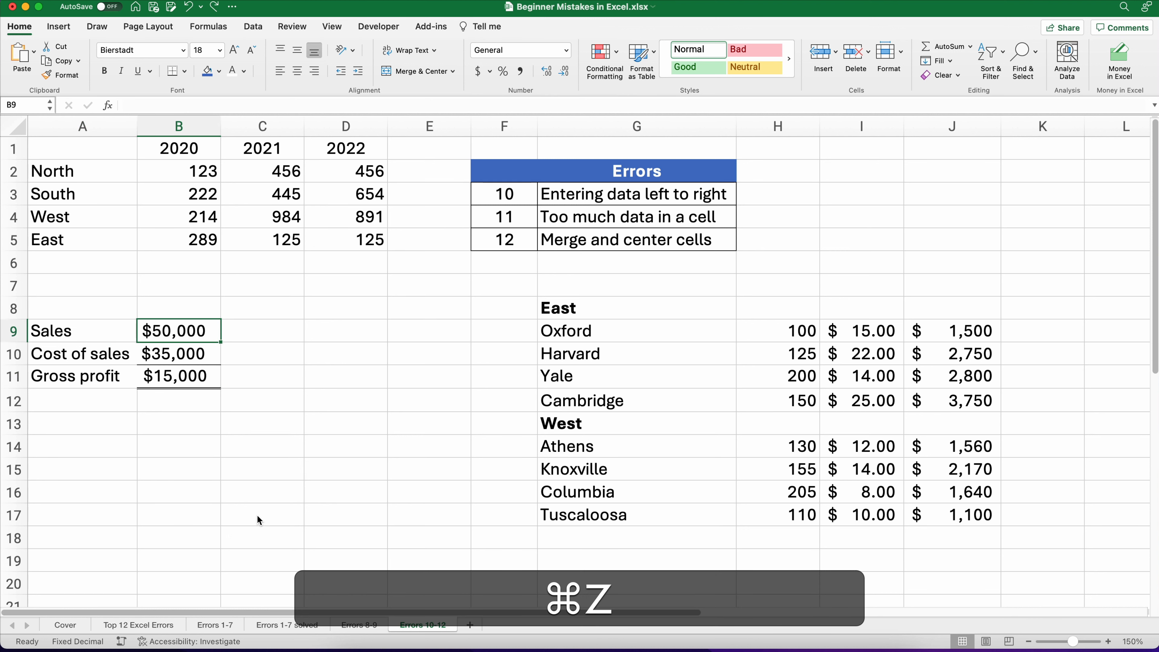
pyautogui.click(203, 509)
# Step: Retype the row labels Sales, Cost of sales and Gross profit in A9 to A11
pyautogui.click(52, 335)
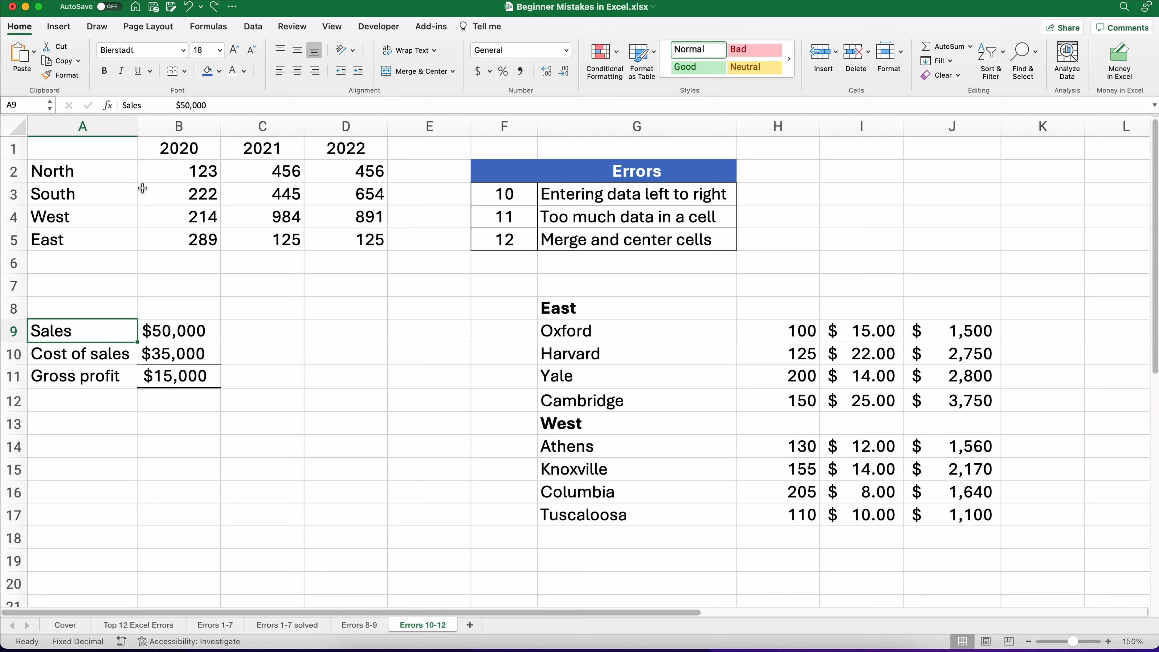
pyautogui.click(67, 356)
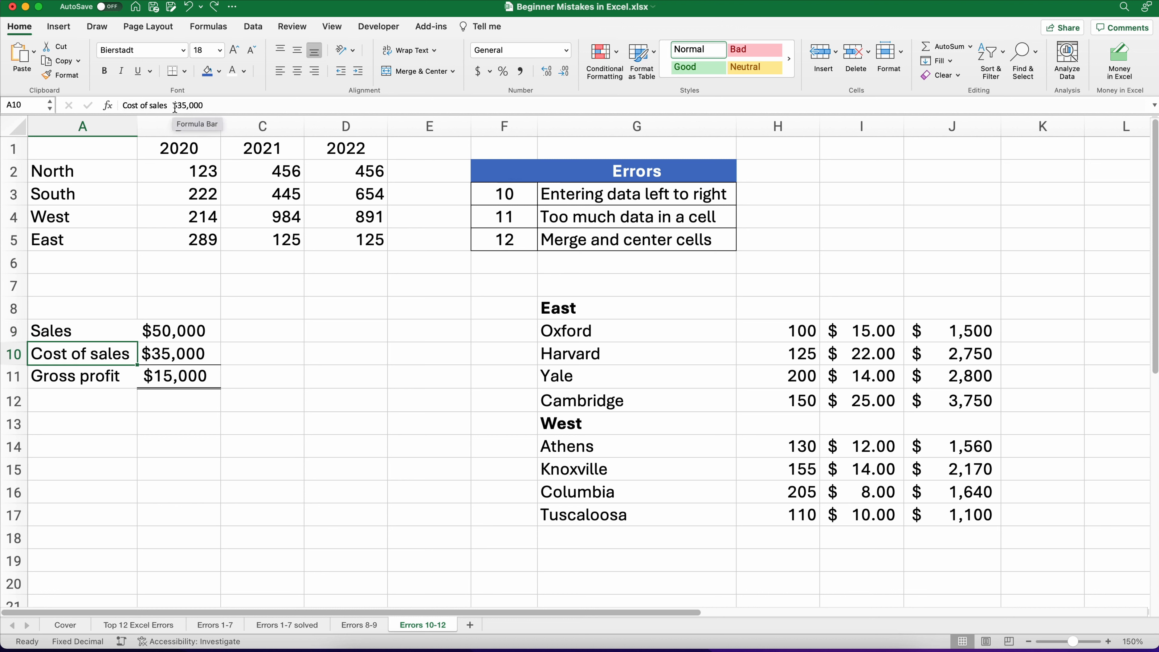
pyautogui.click(128, 377)
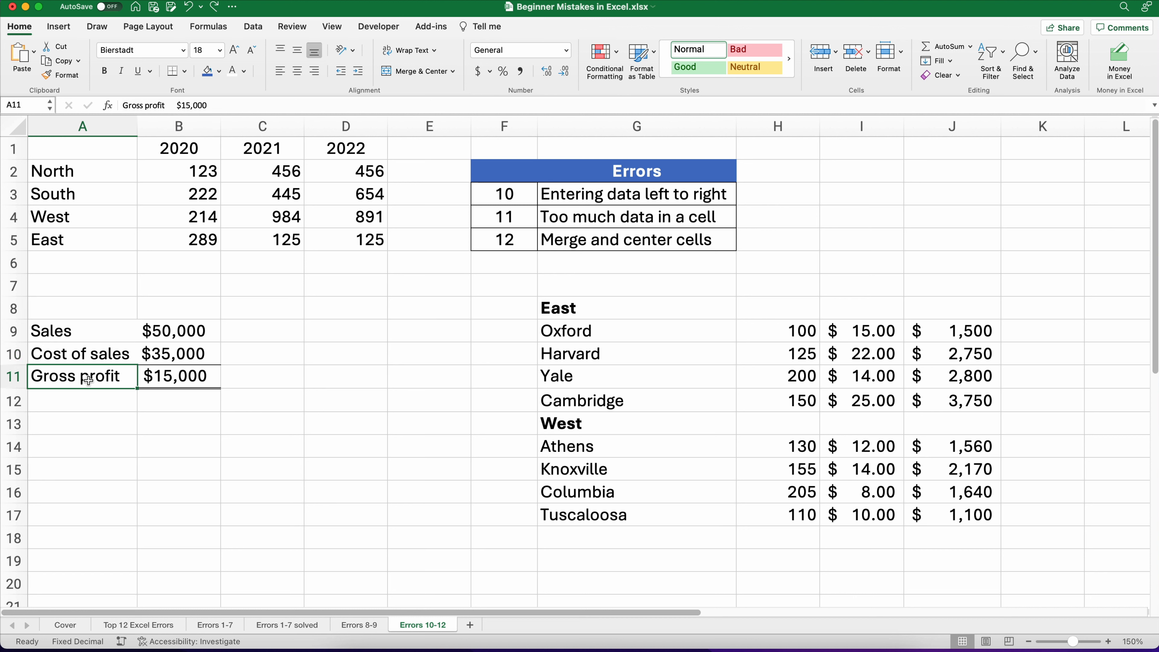
pyautogui.click(64, 330)
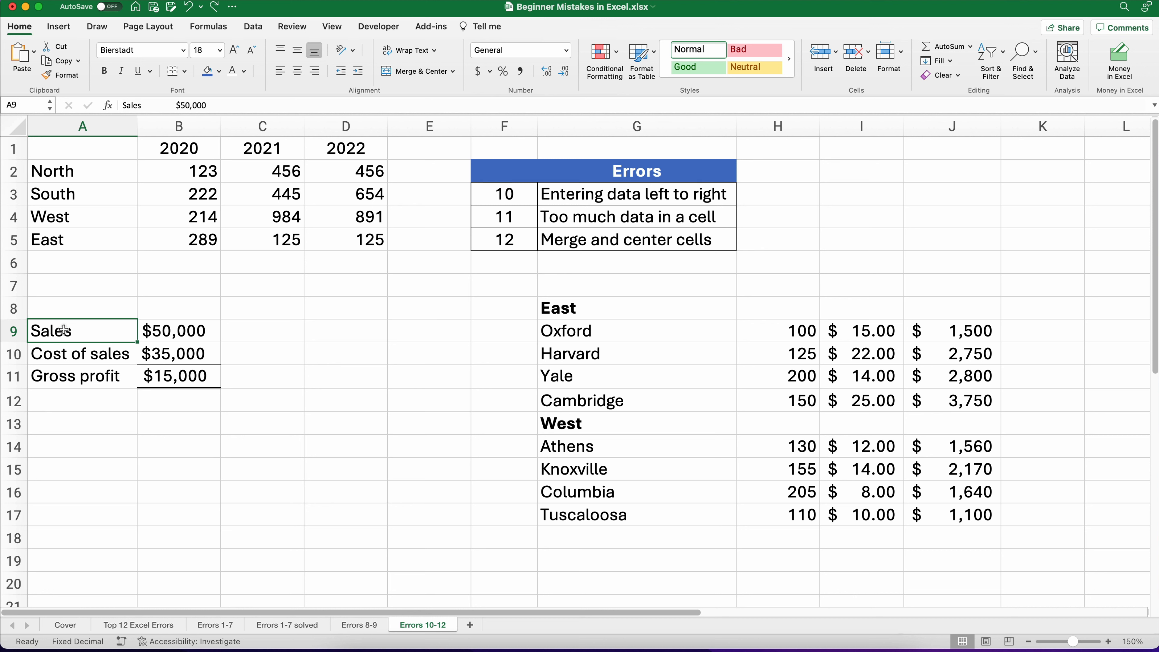
pyautogui.write('Sales')
pyautogui.press('Return')
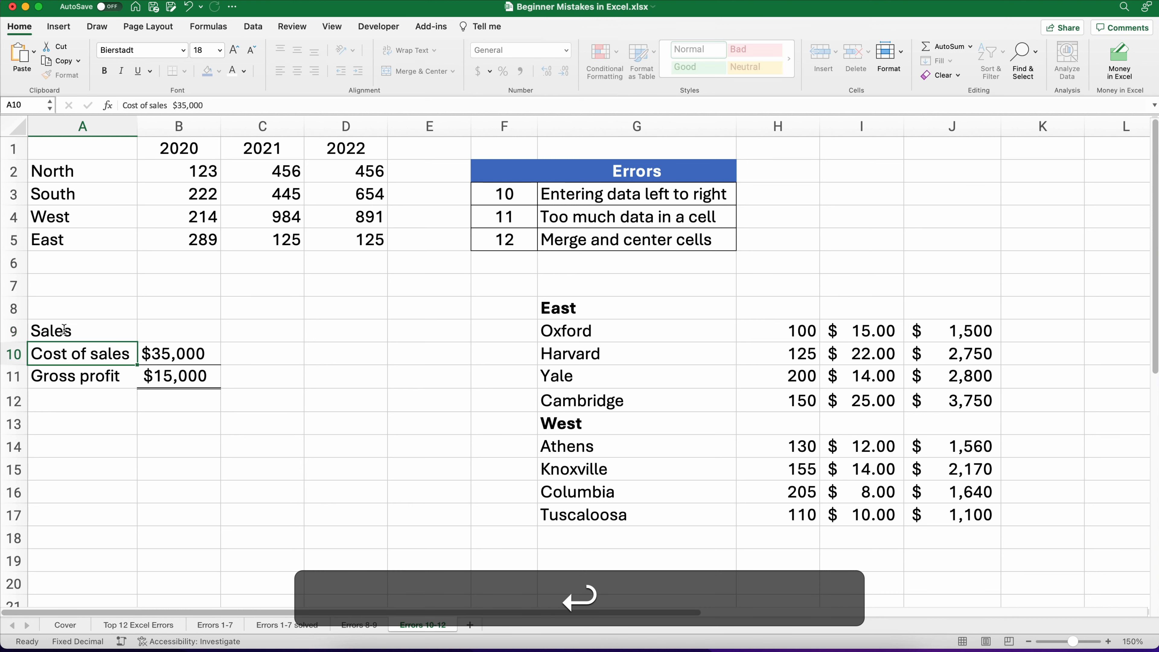
pyautogui.write('Cost of ')
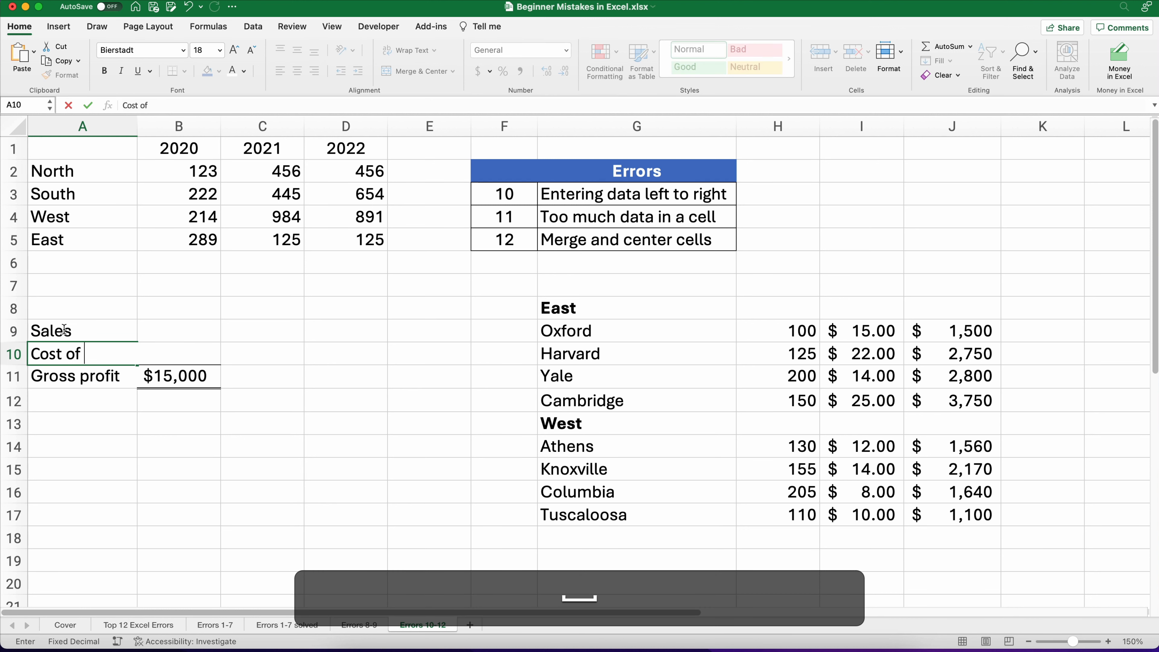
pyautogui.write('sales')
pyautogui.press('Return')
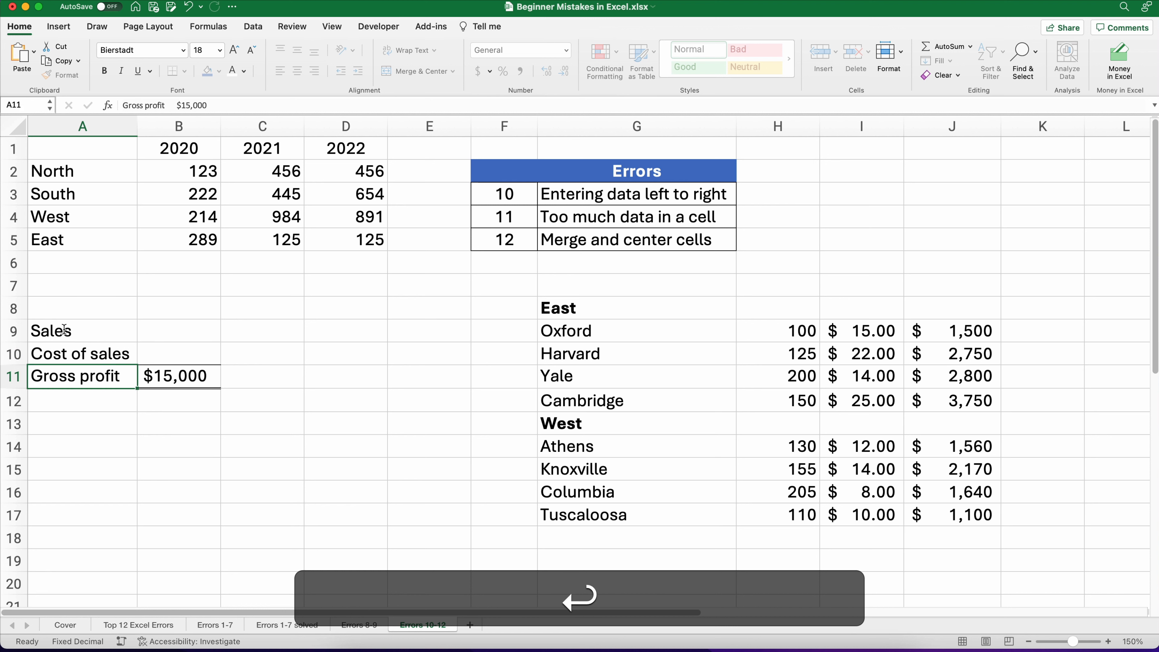
pyautogui.write('Gross profit')
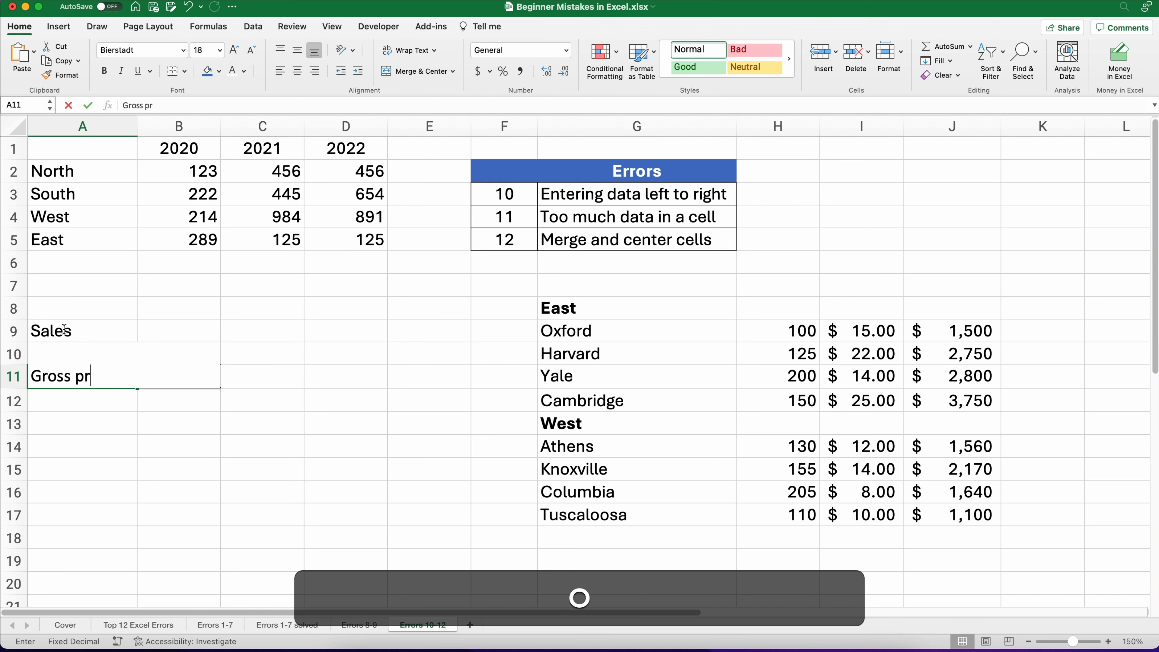
# Step: Enter 50000 for 2020 Sales and 30000 for Cost of sales as plain numbers
pyautogui.press('Right')
pyautogui.press('Up')
pyautogui.press('Up')
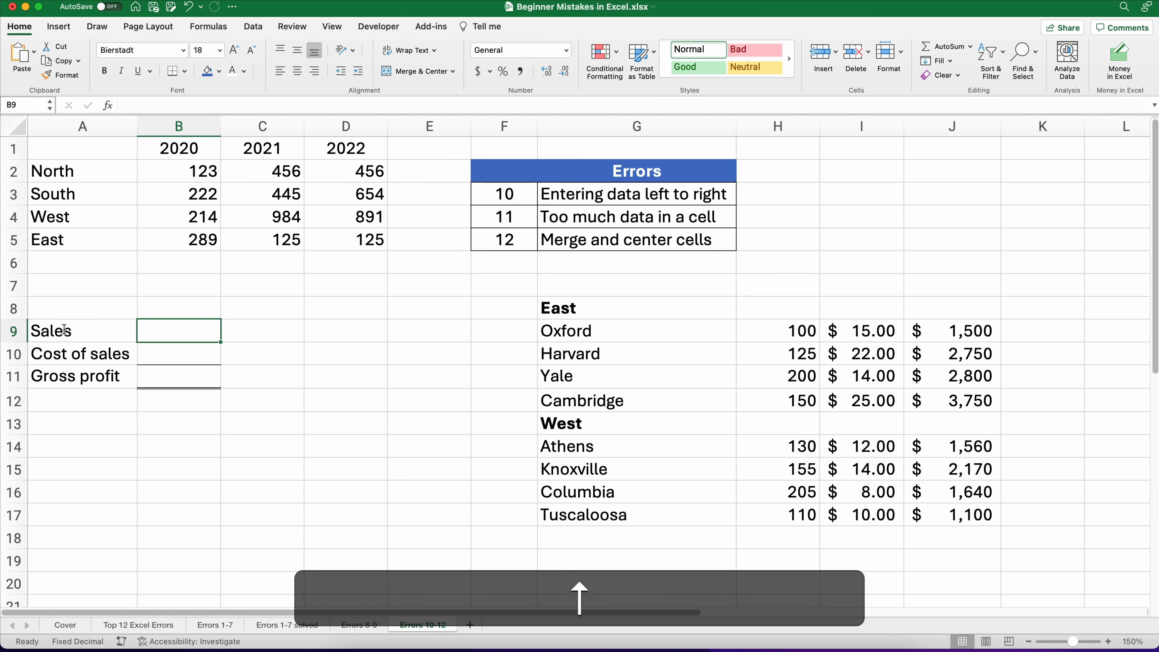
pyautogui.write('50000')
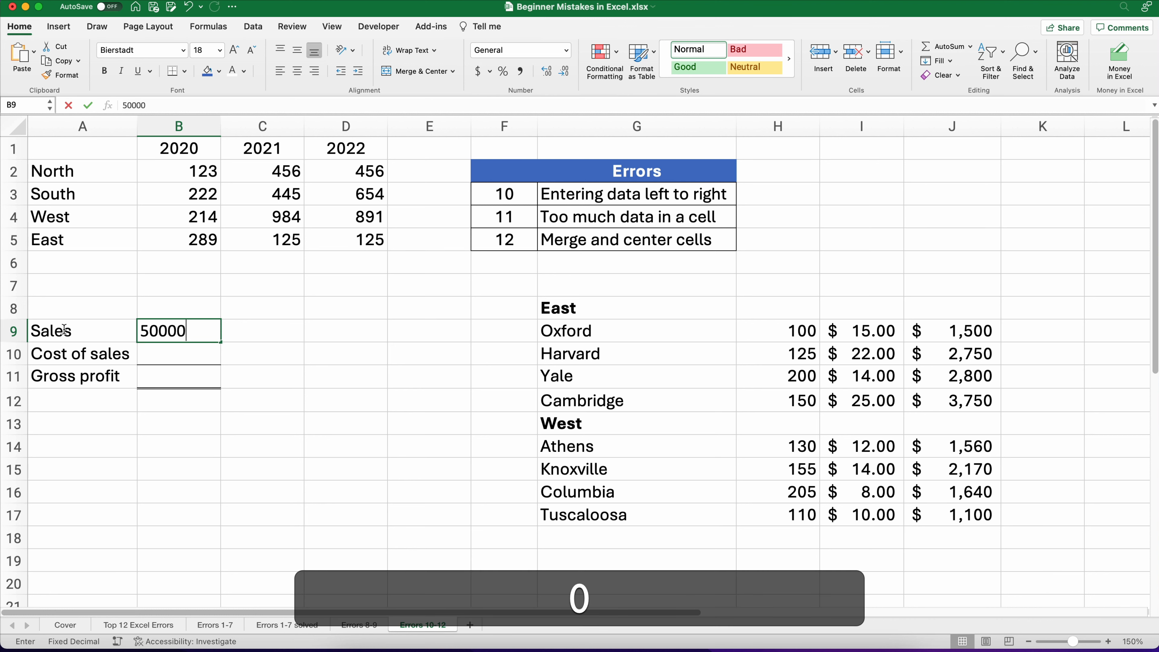
pyautogui.press('Return')
pyautogui.write('30000')
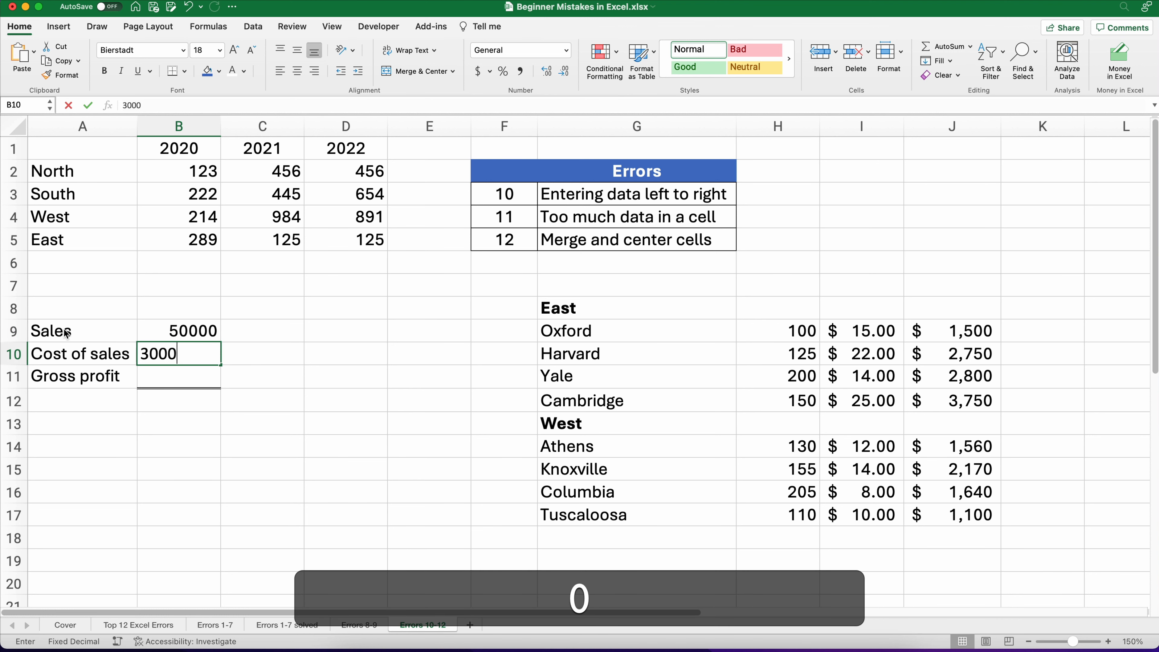
pyautogui.press('Return')
# Step: Enter the Gross profit formula =B9-B10 for 2020
pyautogui.write('=')
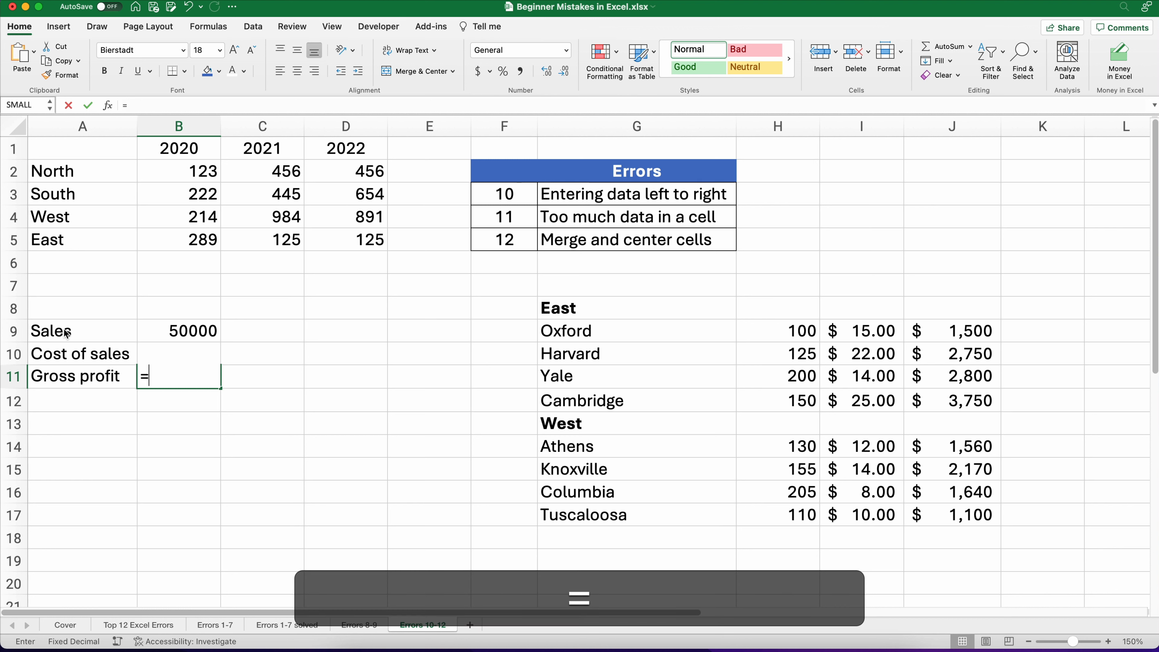
pyautogui.press('Up')
pyautogui.press('Up')
pyautogui.write('-')
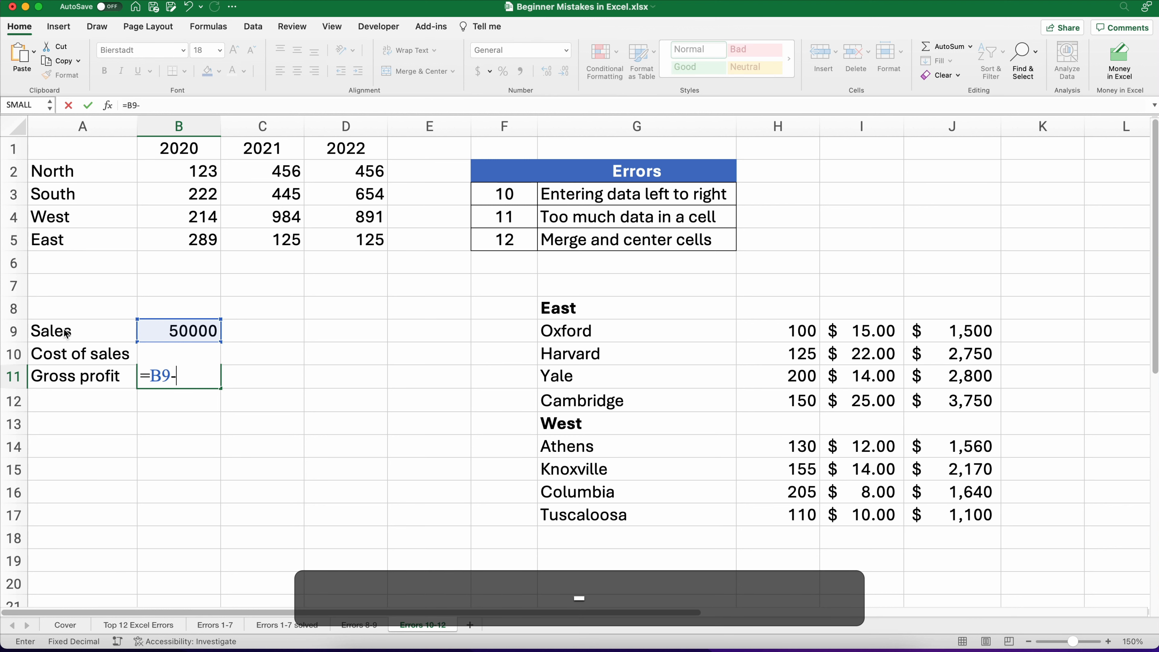
pyautogui.press('Up')
pyautogui.press('Return')
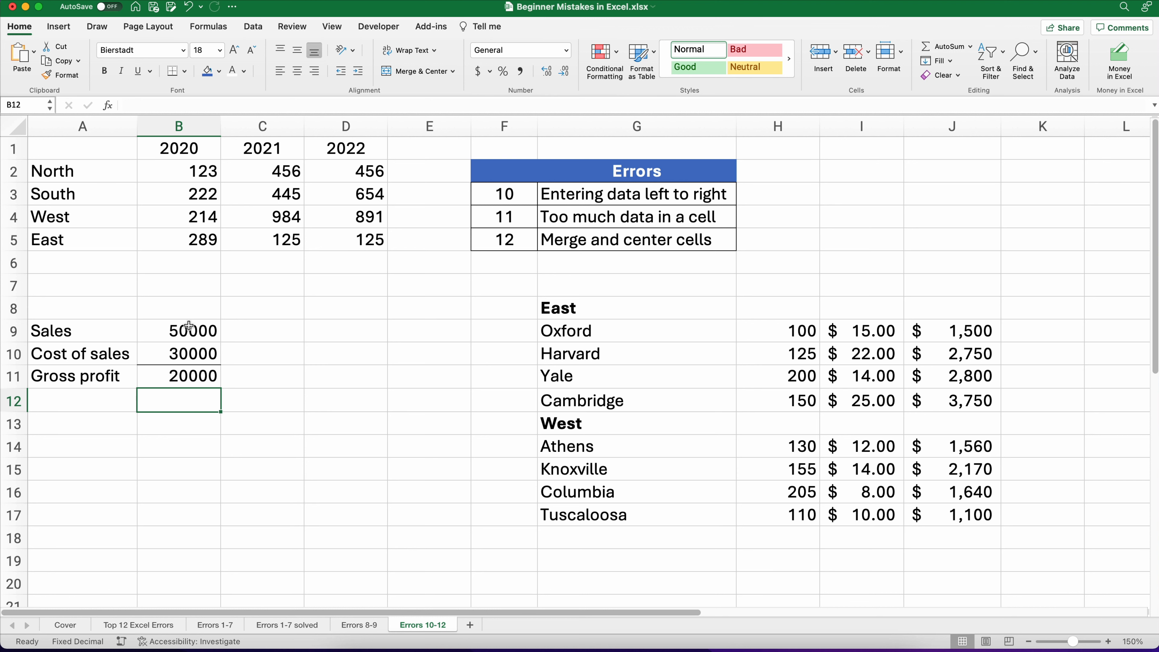
# Step: Format the three 2020 figures as Accounting in pounds £ with no decimal places
pyautogui.moveTo(189, 325); pyautogui.dragTo(185, 370)
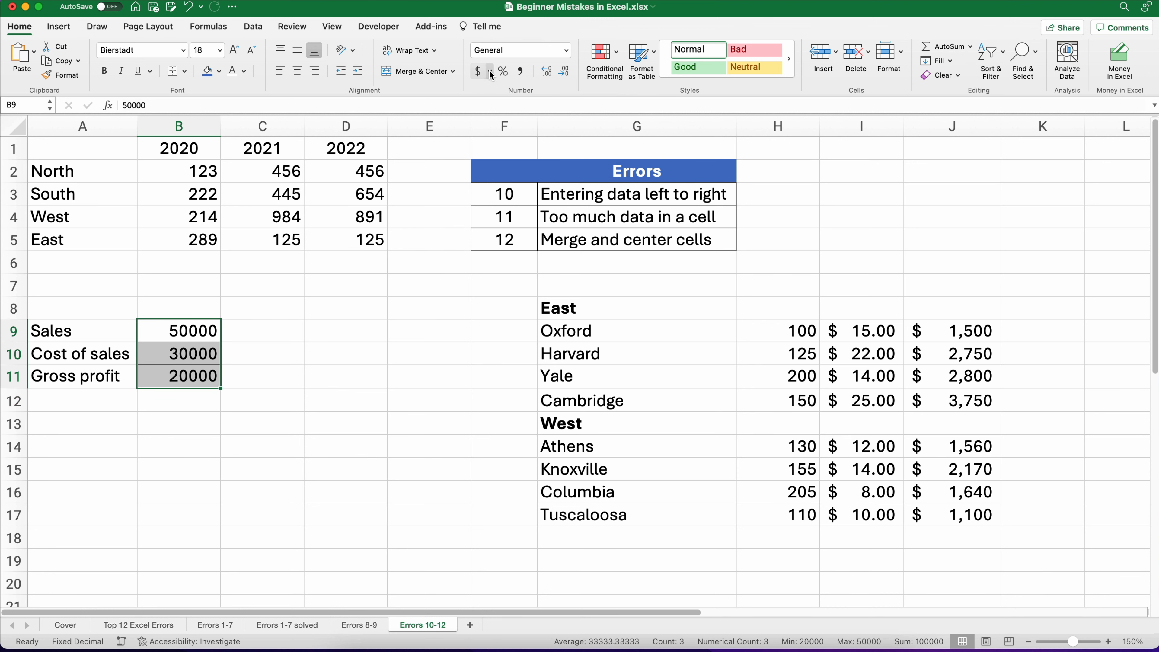
pyautogui.click(478, 71)
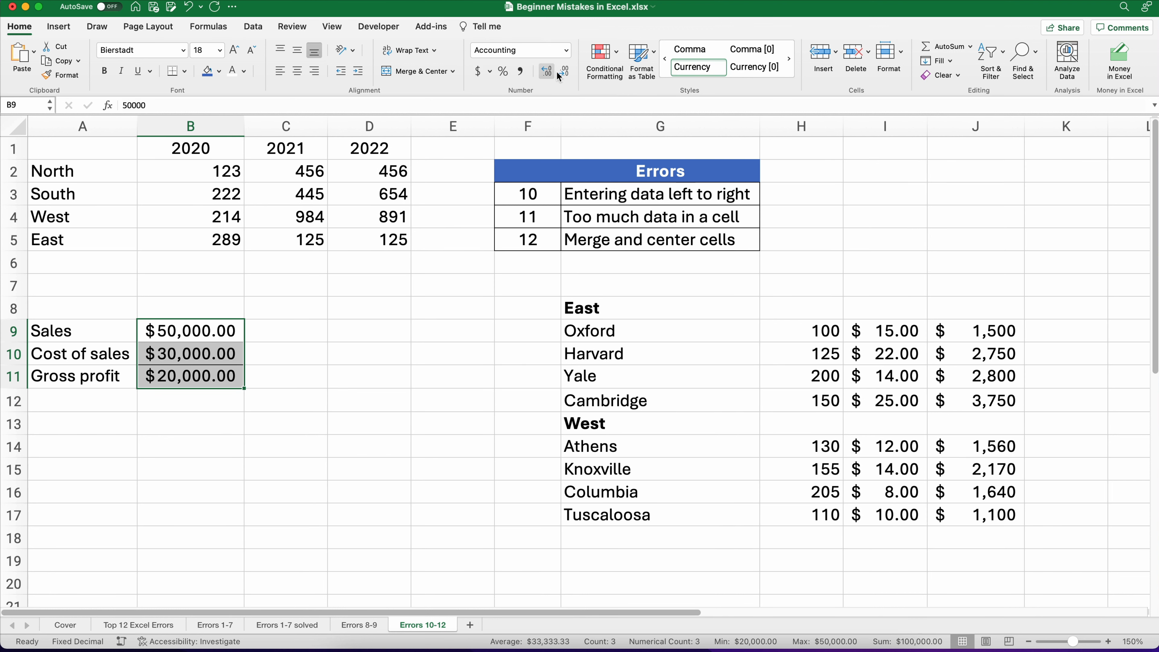
pyautogui.click(489, 71)
pyautogui.click(490, 104)
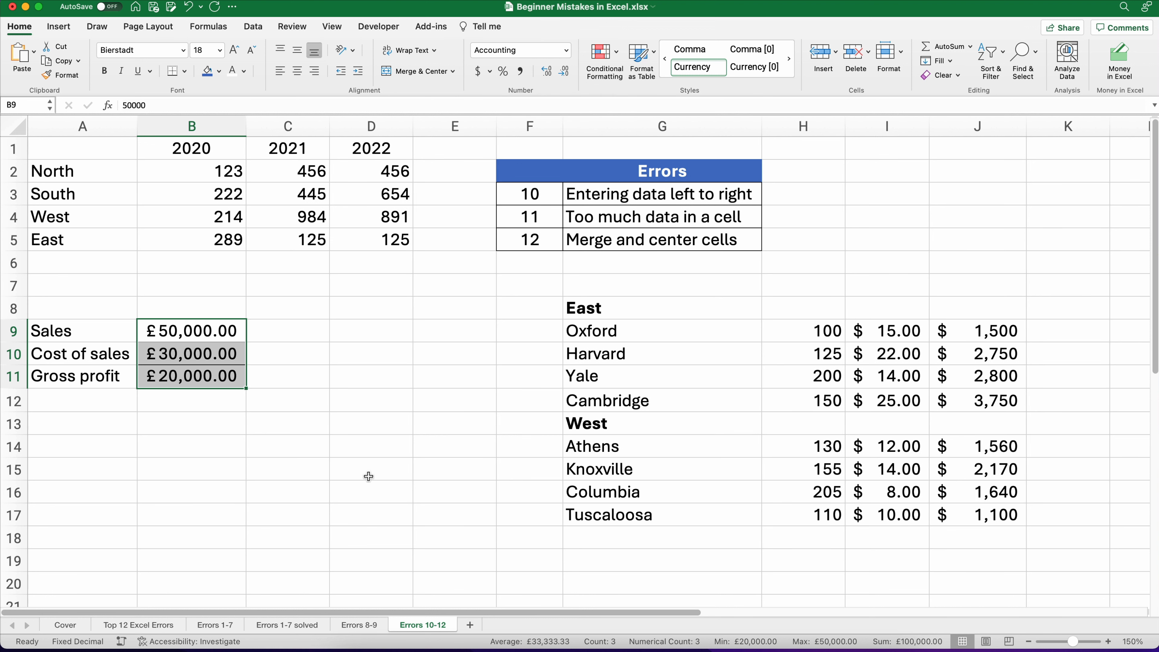
pyautogui.click(571, 71)
pyautogui.click(570, 71)
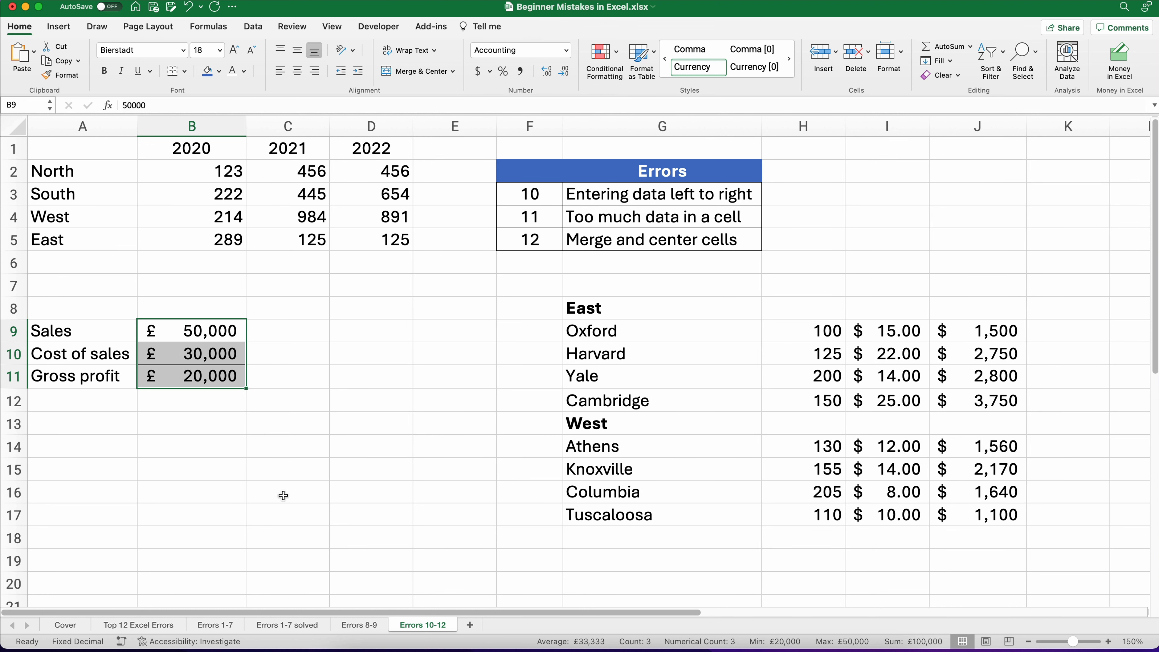
# Step: Change 2020 Sales to 67000 and Cost of sales to 33000
pyautogui.click(189, 336)
pyautogui.write('67000')
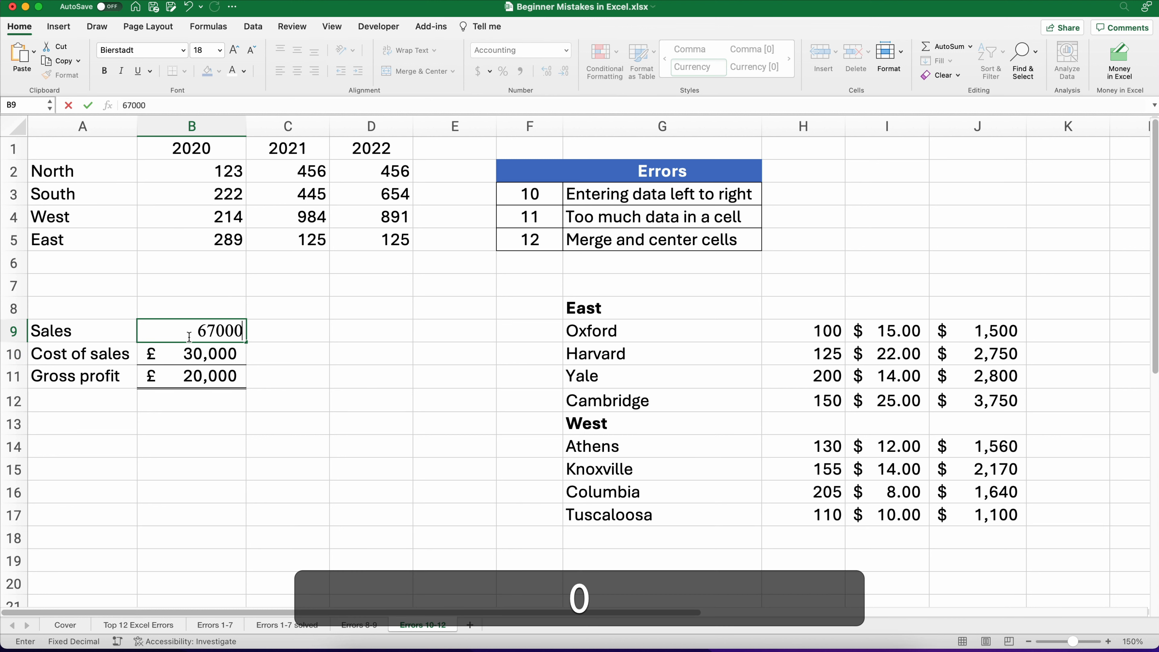
pyautogui.press('Return')
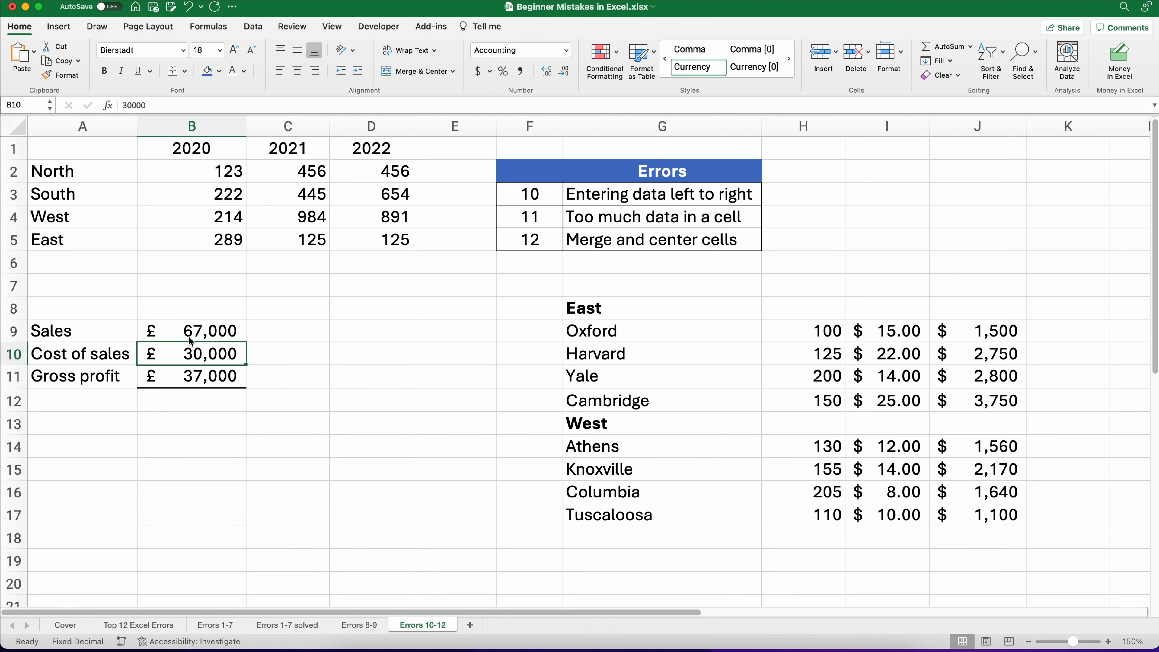
pyautogui.write('33')
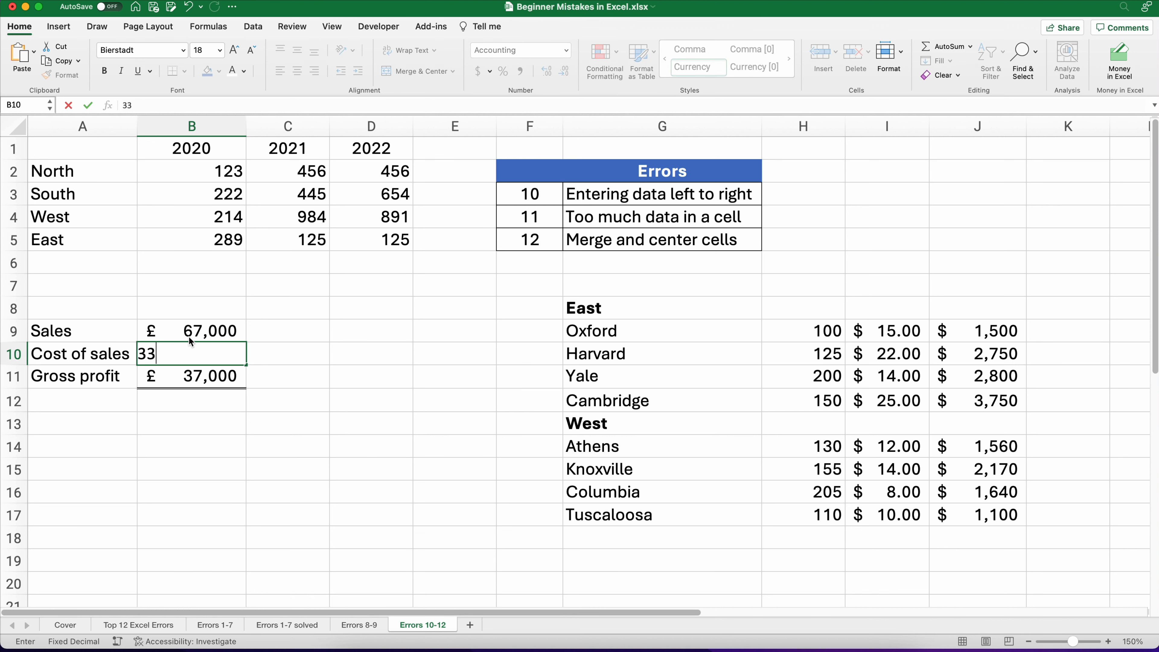
pyautogui.write('1')
pyautogui.press('BackSpace')
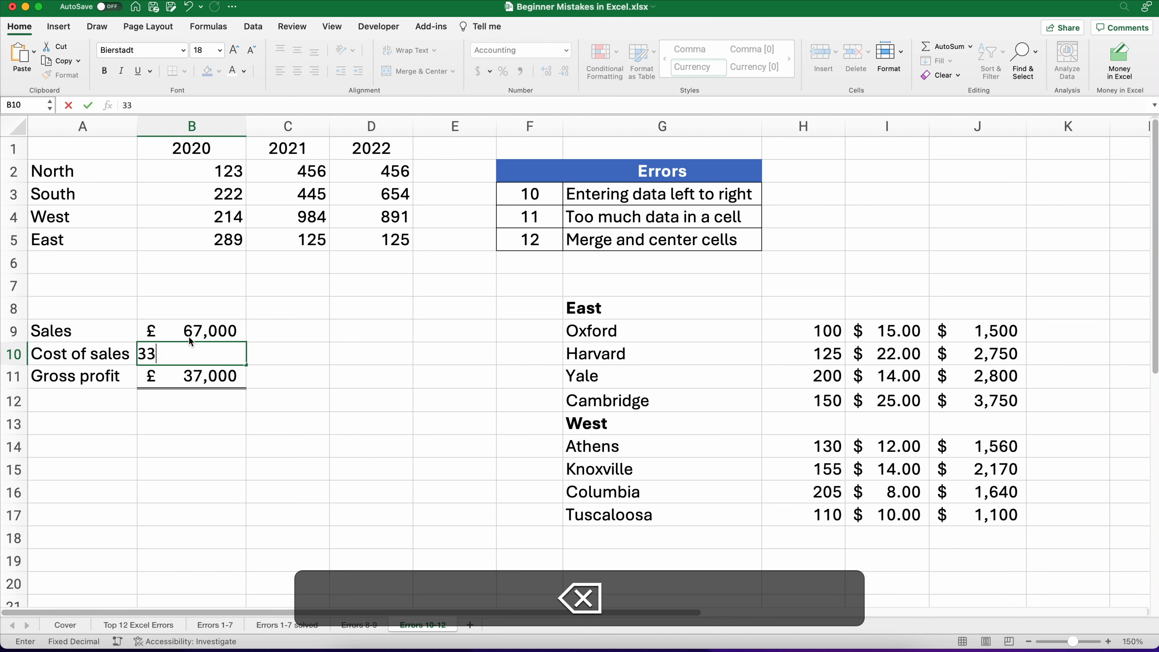
pyautogui.write('000')
pyautogui.press('Return')
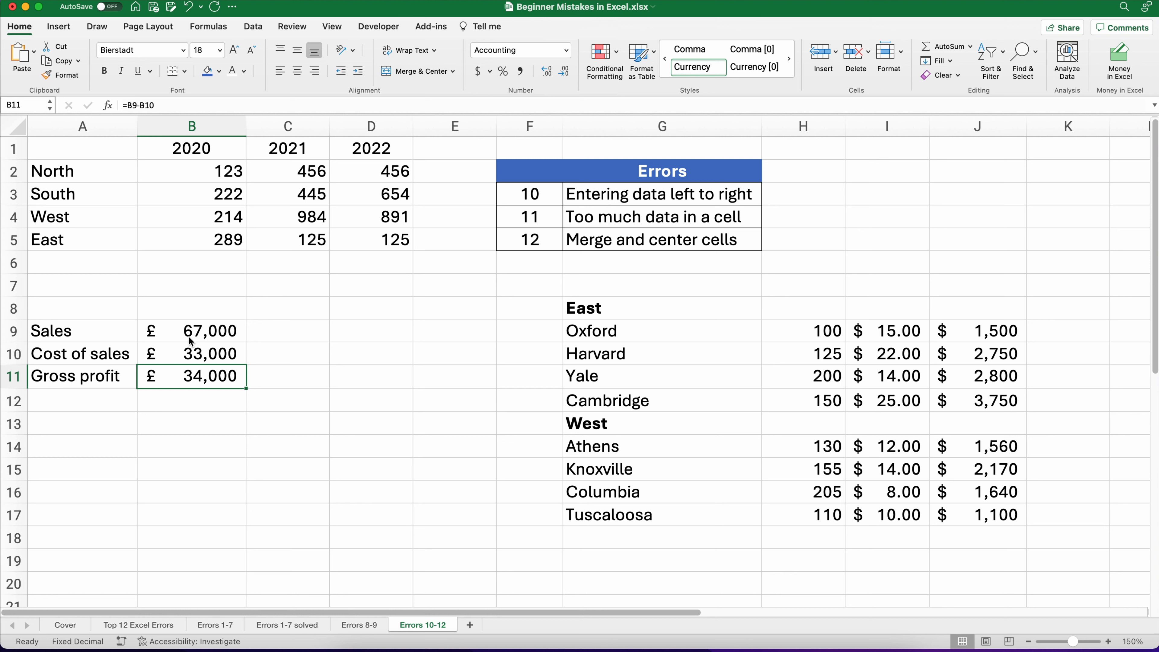
# Step: Review the 2020 income statement figures and the Gross profit formula in B11
pyautogui.moveTo(203, 331); pyautogui.dragTo(202, 372)
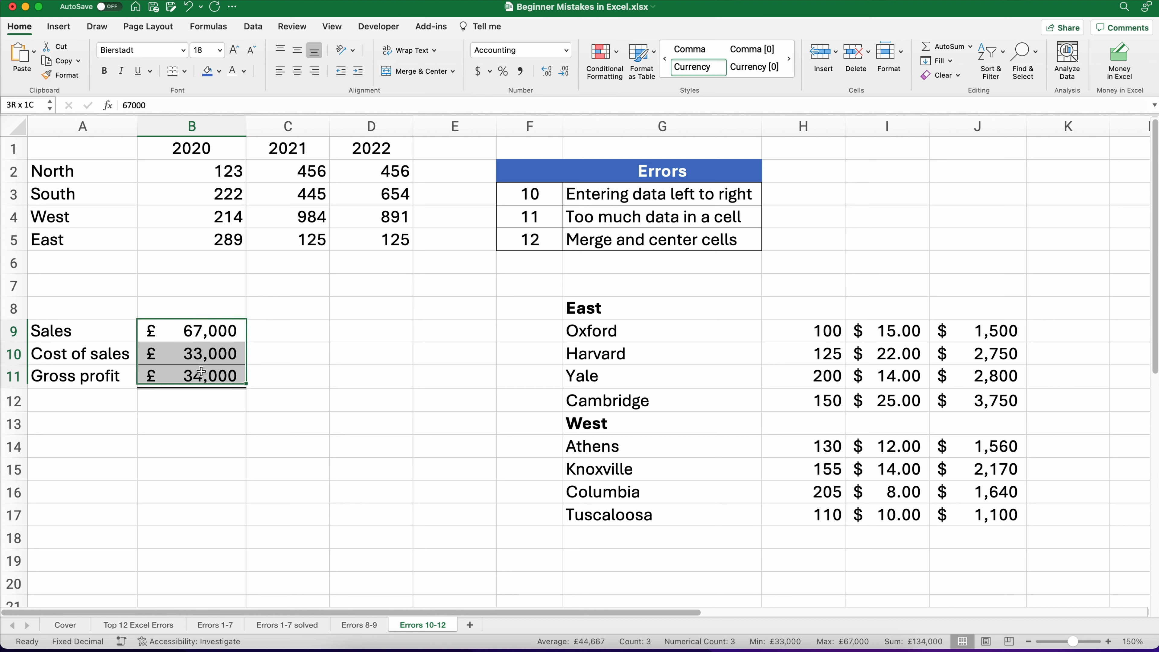
pyautogui.click(196, 416)
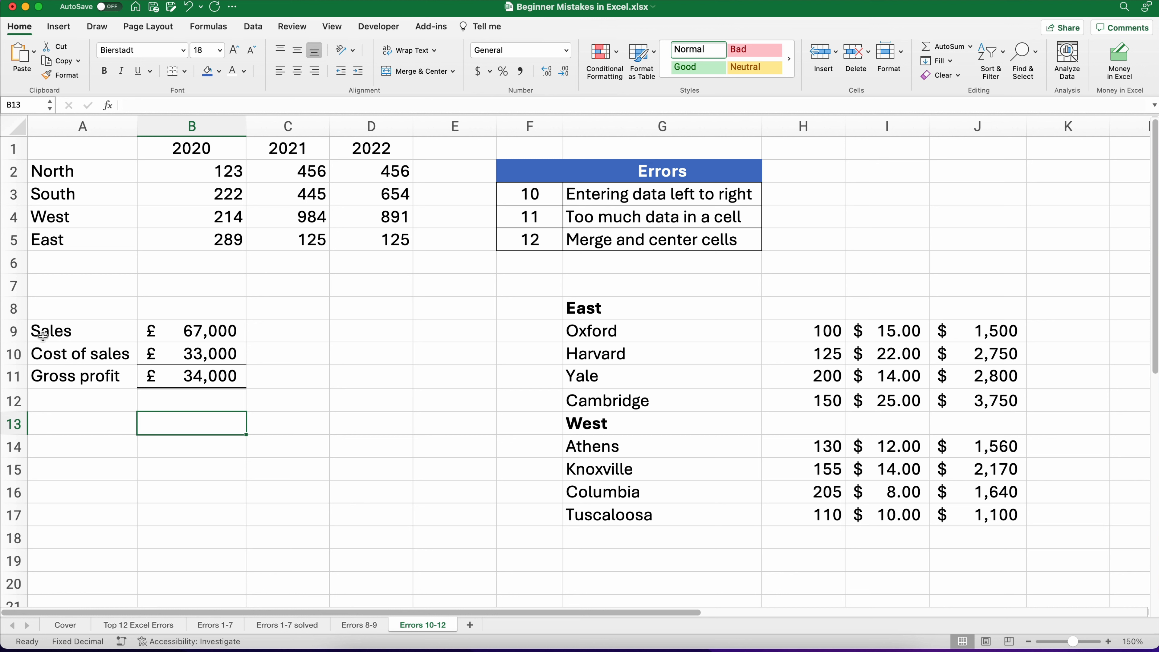
pyautogui.moveTo(43, 338); pyautogui.dragTo(192, 369)
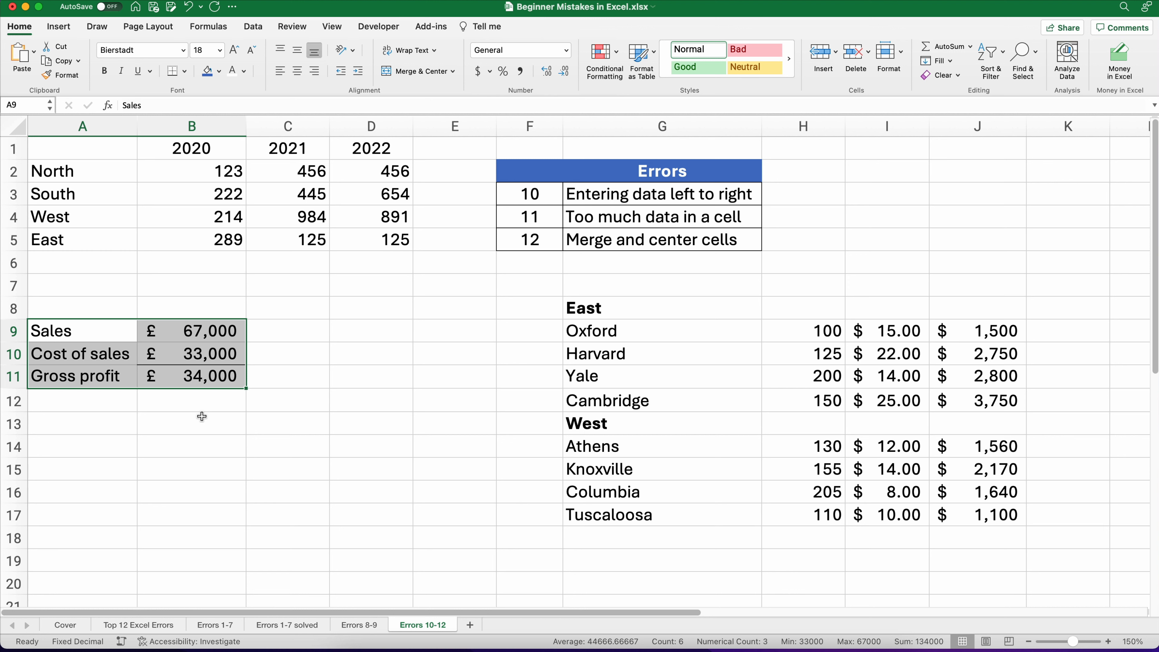
pyautogui.click(194, 336)
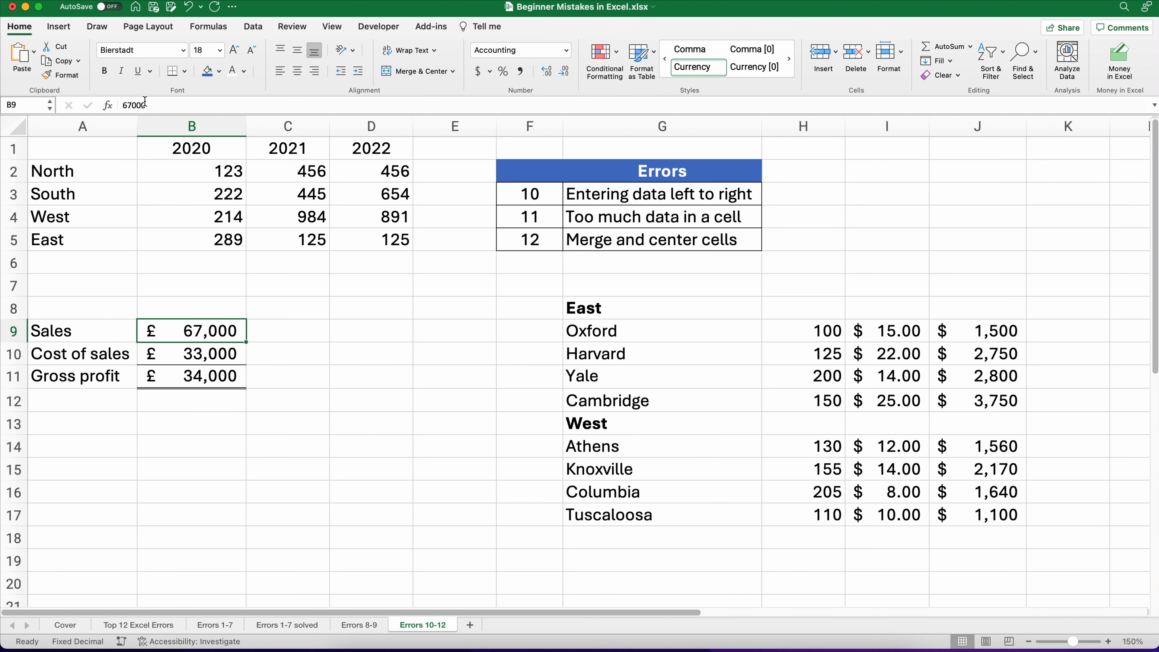
pyautogui.click(70, 335)
pyautogui.click(153, 333)
pyautogui.click(164, 374)
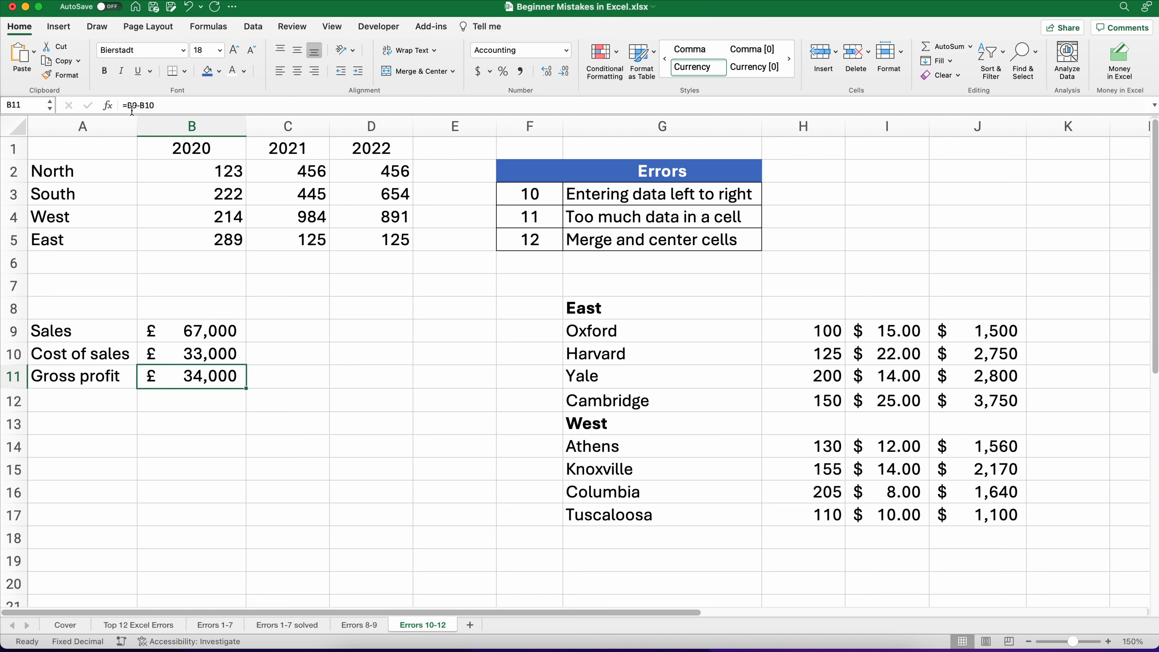
pyautogui.click(230, 415)
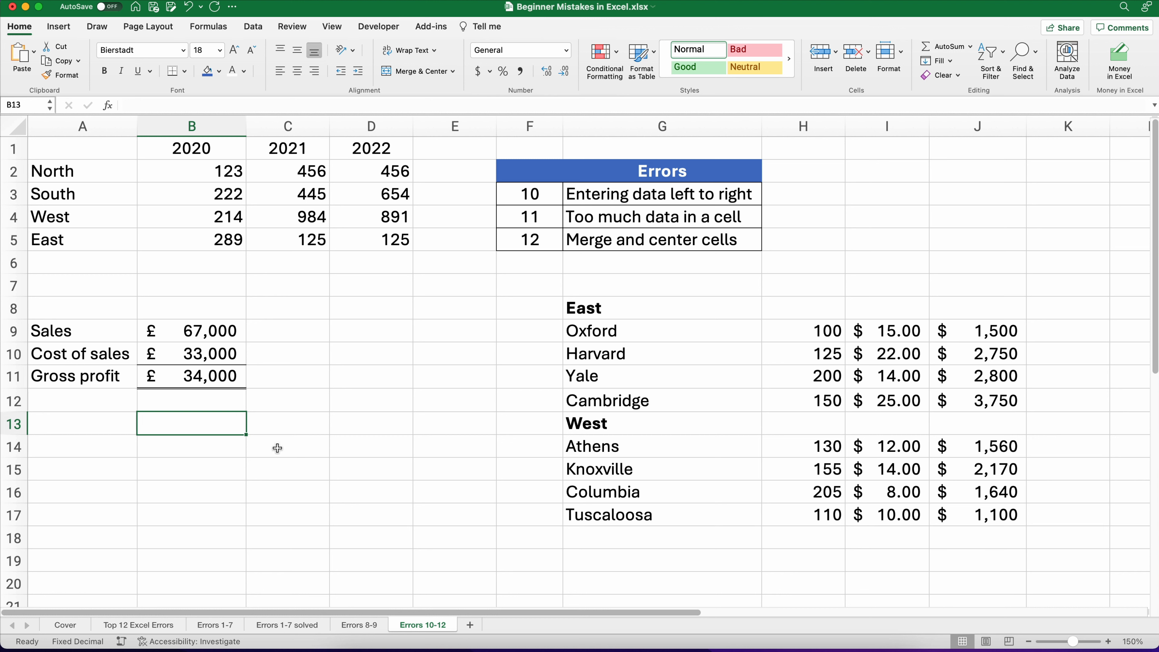
# Step: Clear the totals in J9:J17 of the East/West table
pyautogui.moveTo(530, 243); pyautogui.dragTo(671, 243)
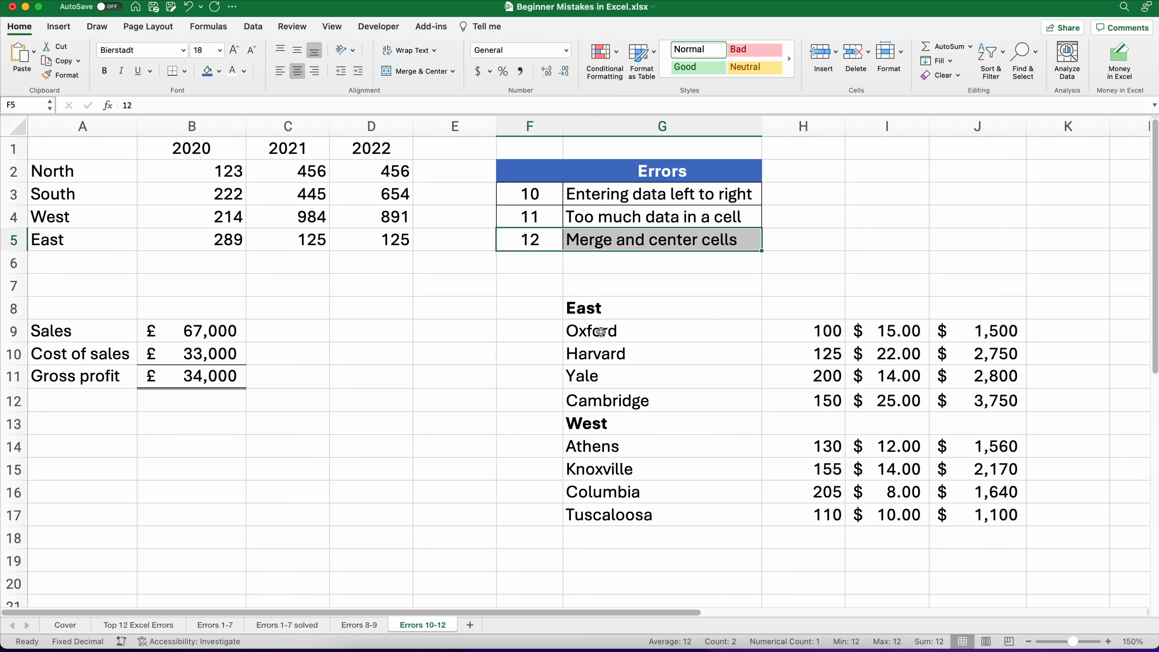
pyautogui.moveTo(990, 333); pyautogui.dragTo(980, 514)
pyautogui.press('BackSpace')
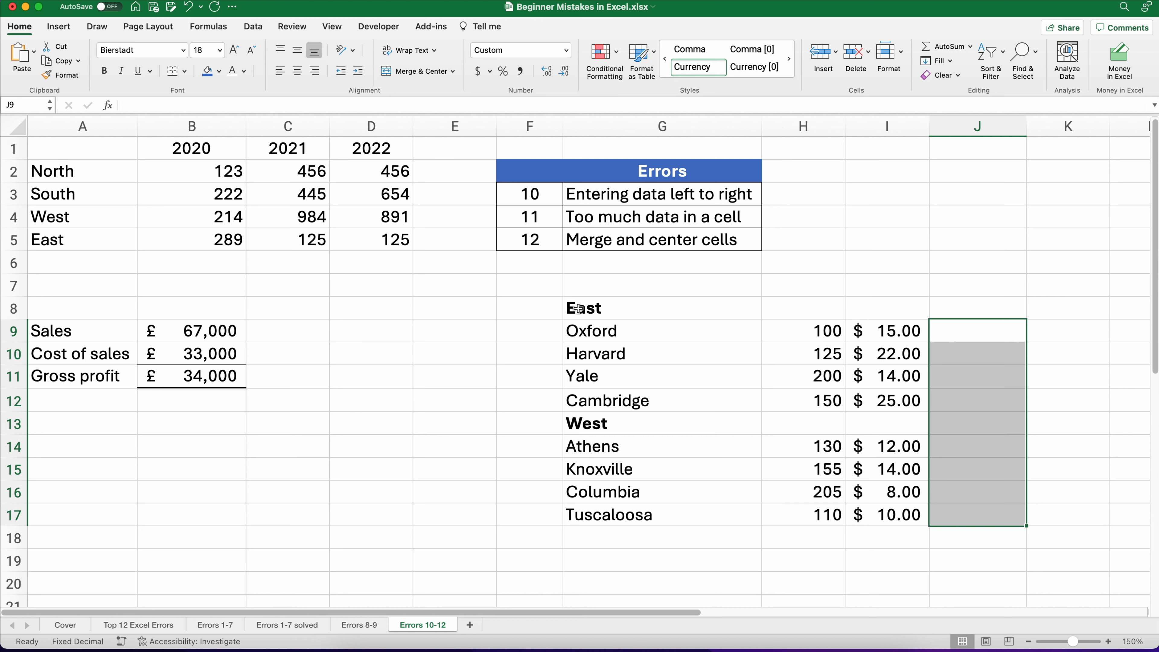
# Step: Merge and center the East heading across G8:J8 and the West heading across G13:J13
pyautogui.moveTo(578, 309); pyautogui.dragTo(960, 314)
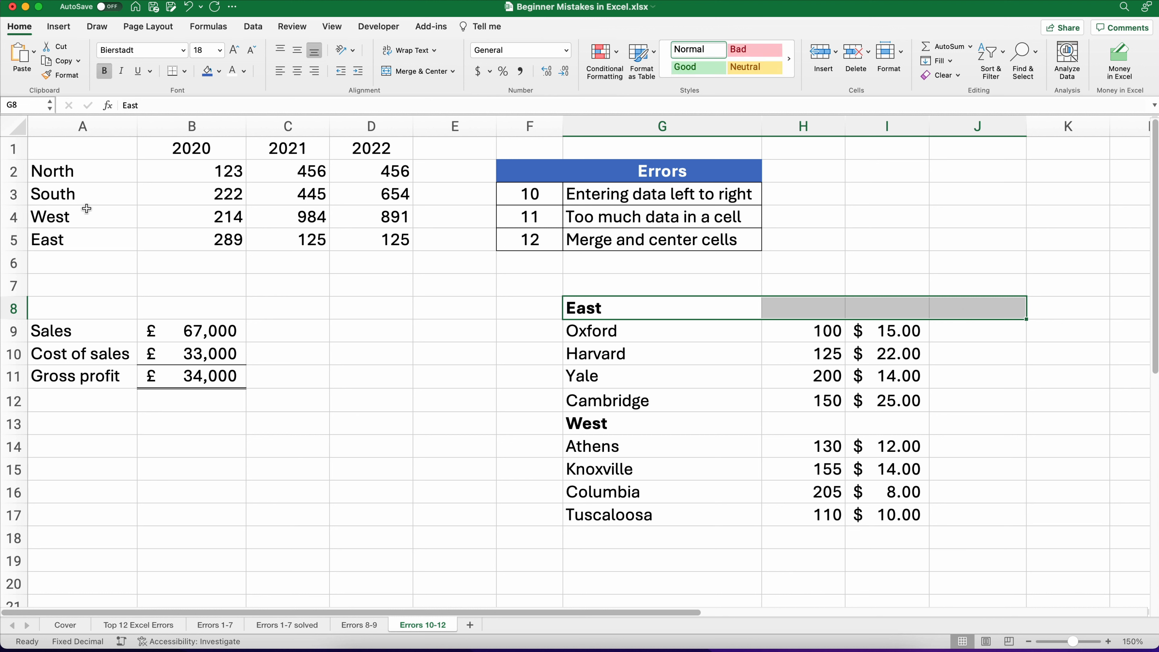
pyautogui.click(427, 74)
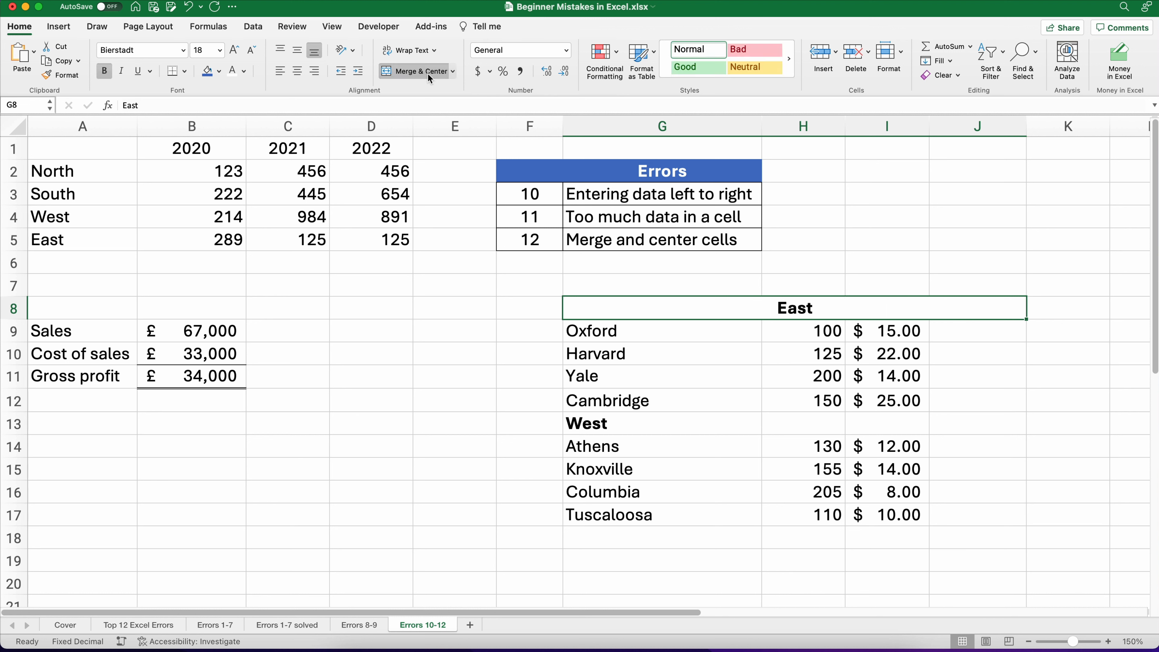
pyautogui.moveTo(592, 424); pyautogui.dragTo(965, 425)
pyautogui.click(435, 73)
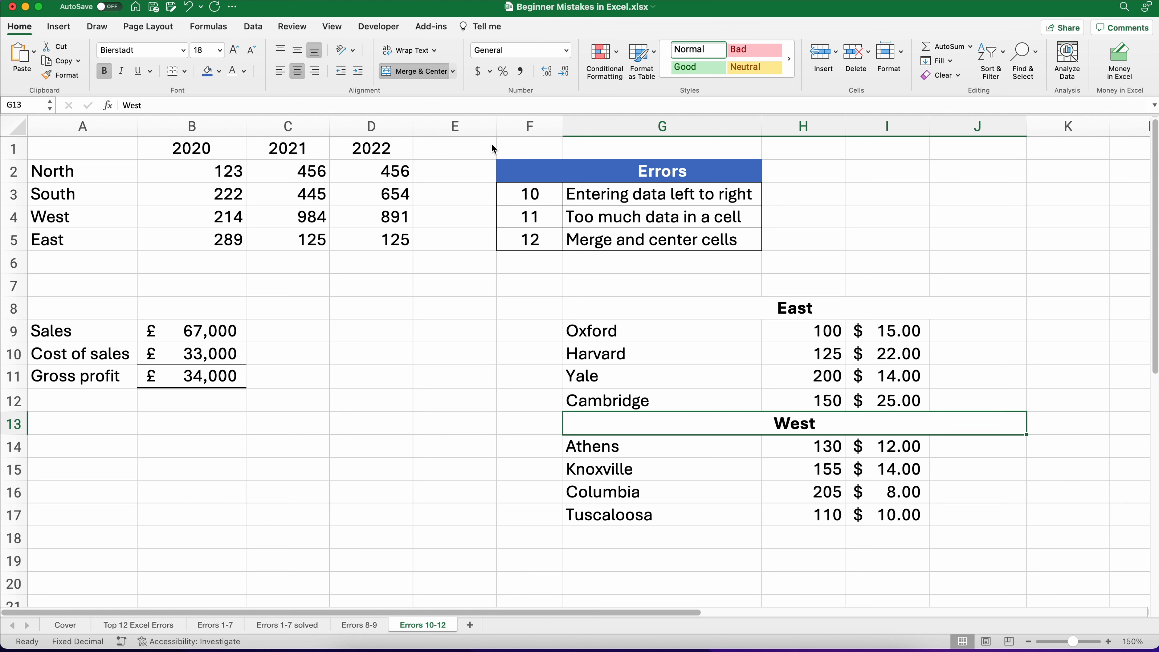
# Step: Apply All Borders to the East/West table range G8:J17
pyautogui.click(951, 332)
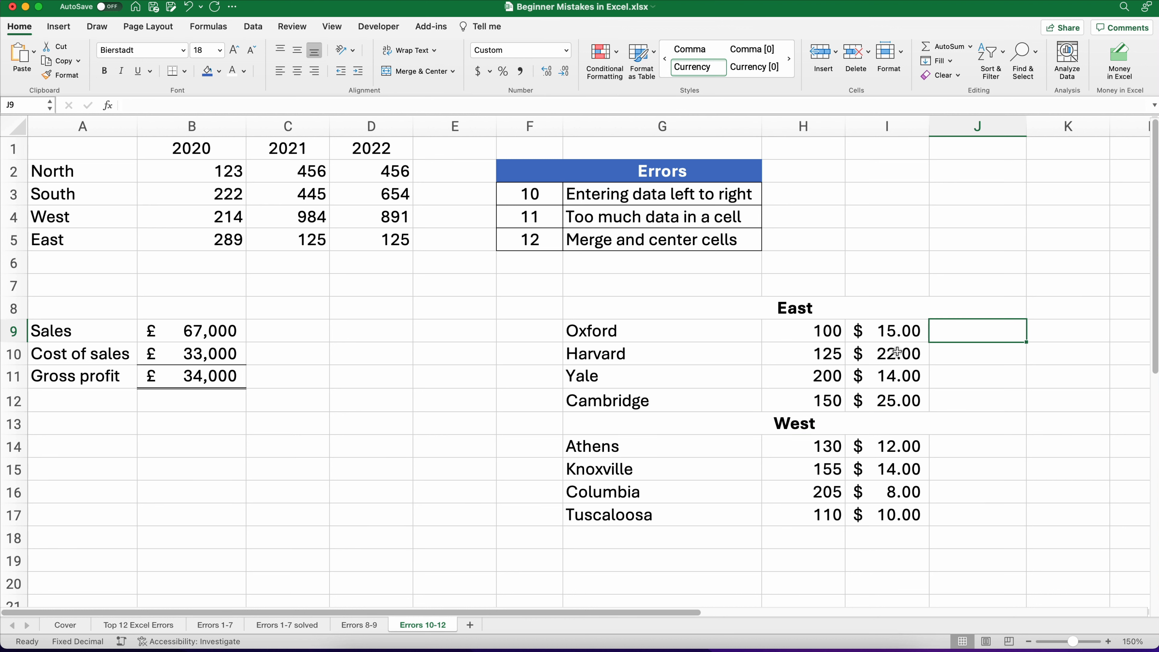
pyautogui.moveTo(606, 313); pyautogui.dragTo(972, 515)
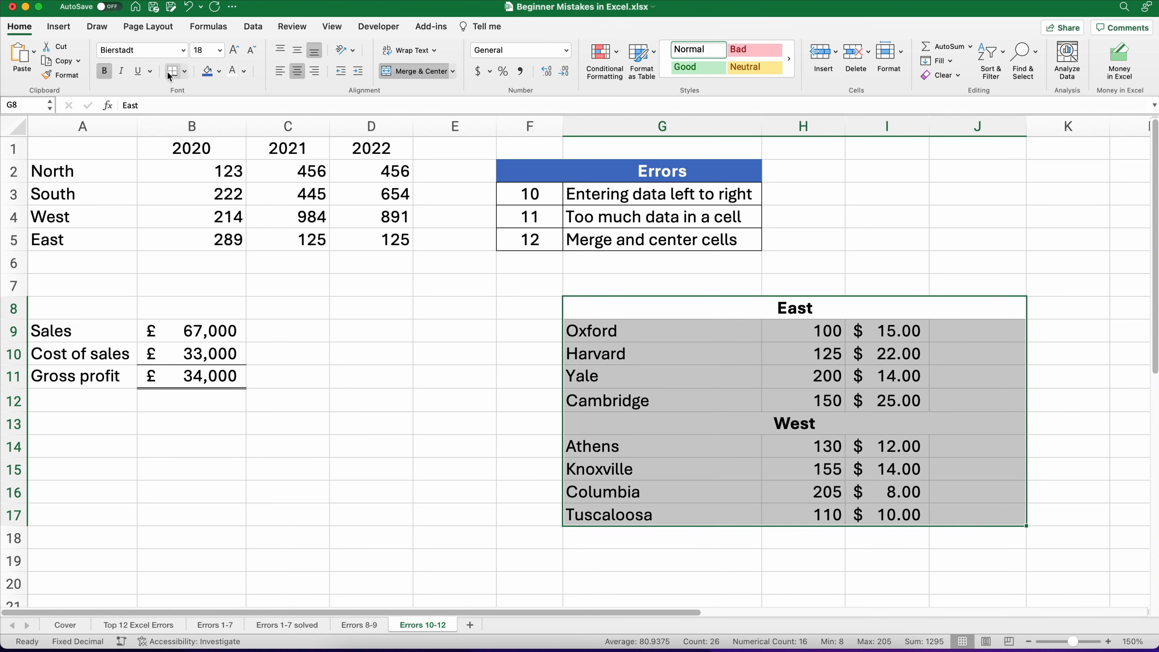
pyautogui.click(183, 73)
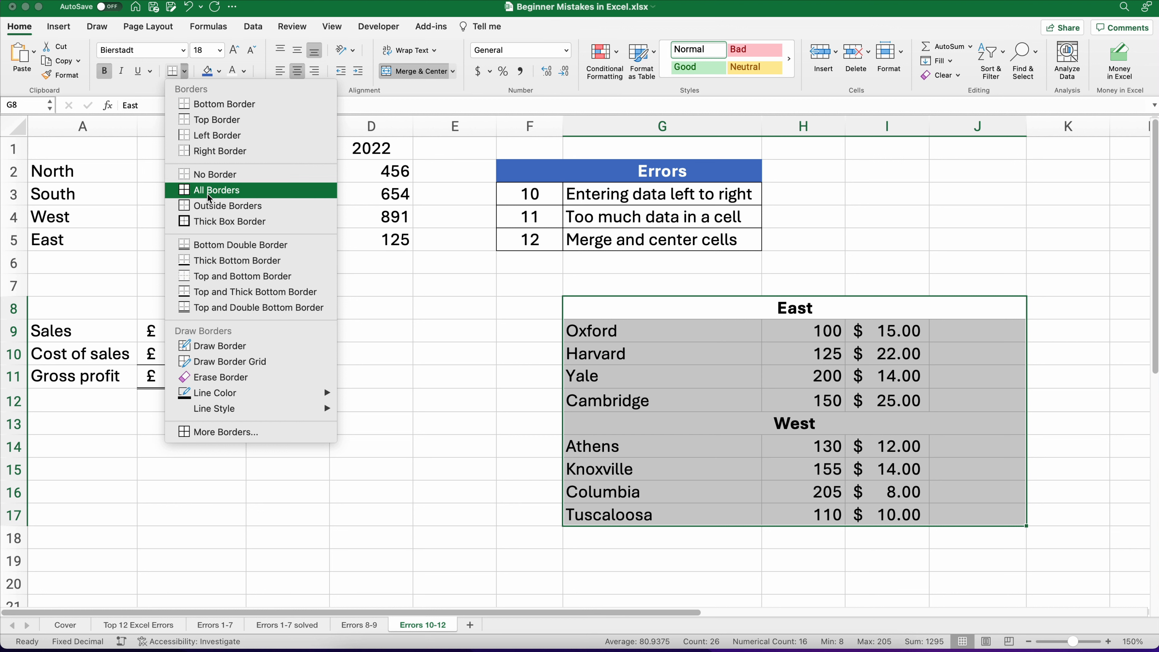
pyautogui.click(215, 190)
pyautogui.click(459, 377)
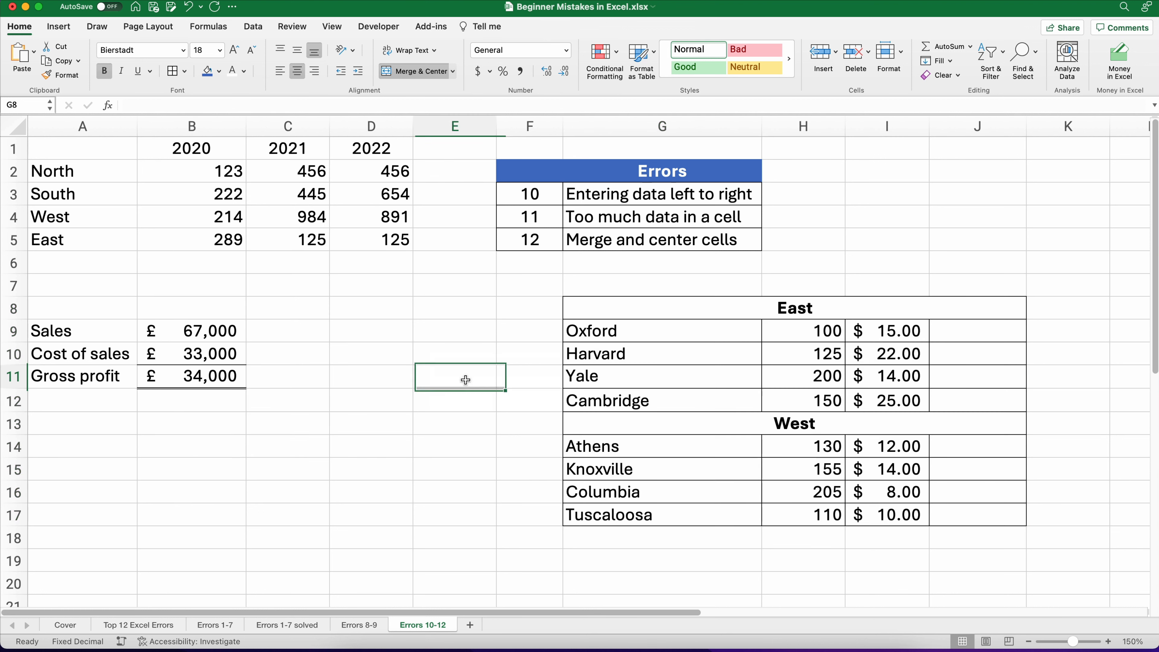
# Step: Enter the formula =H9*I9 in J9 for Oxford's total
pyautogui.click(949, 329)
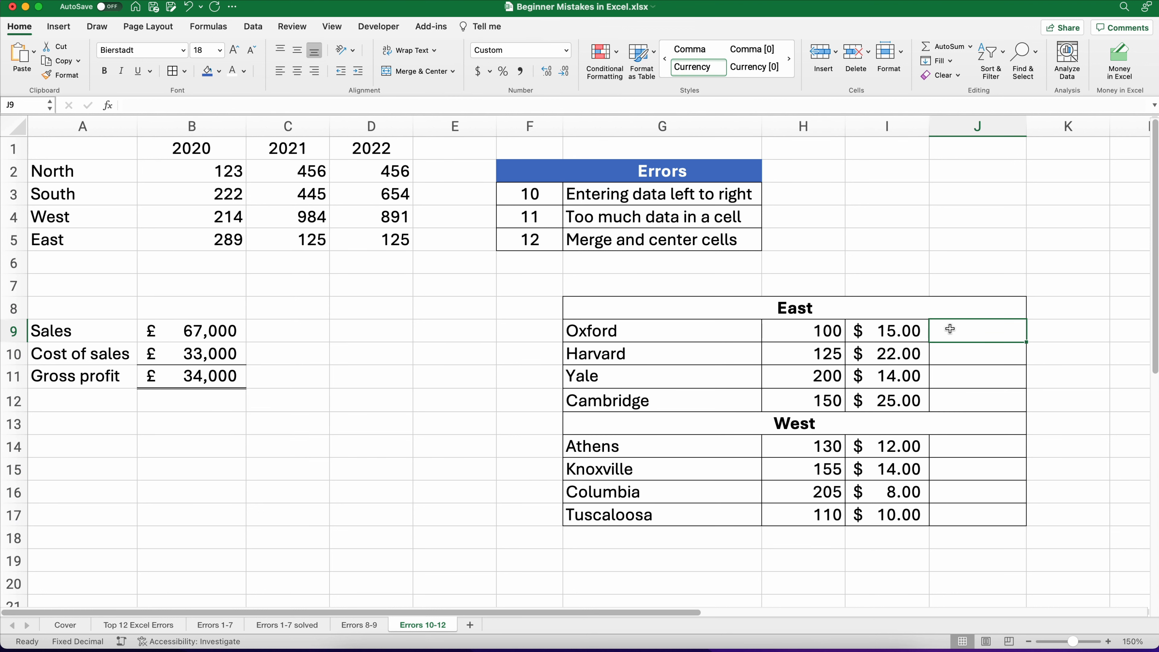
pyautogui.write('=')
pyautogui.press('Left')
pyautogui.press('Left')
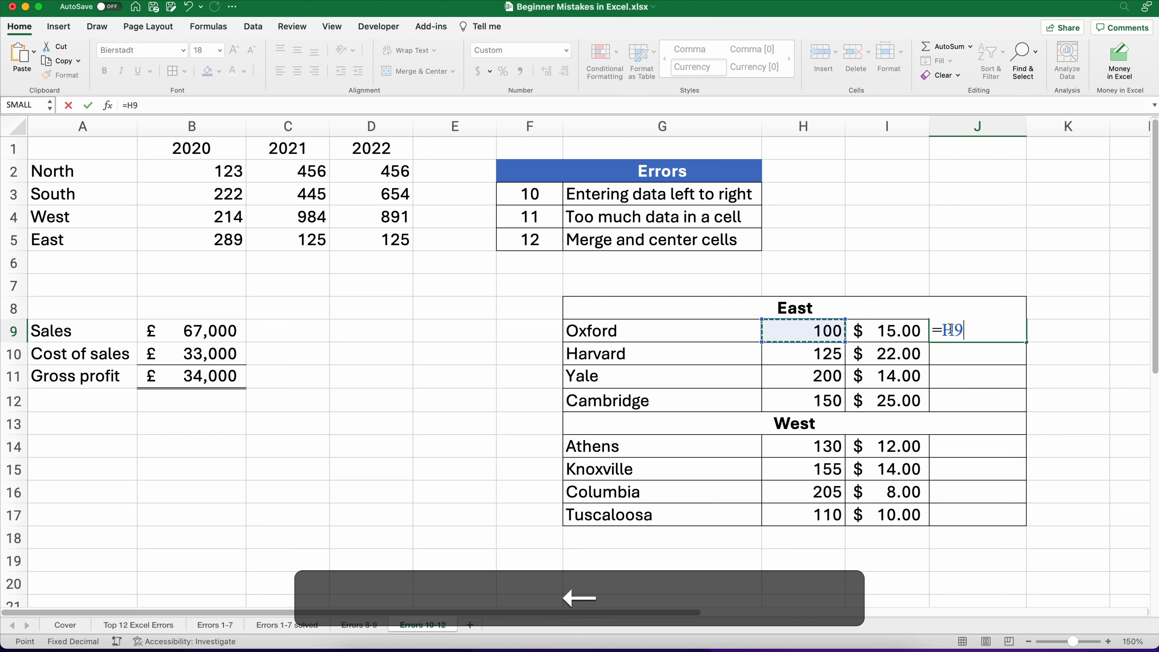
pyautogui.write('*')
pyautogui.press('Left')
pyautogui.press('Return')
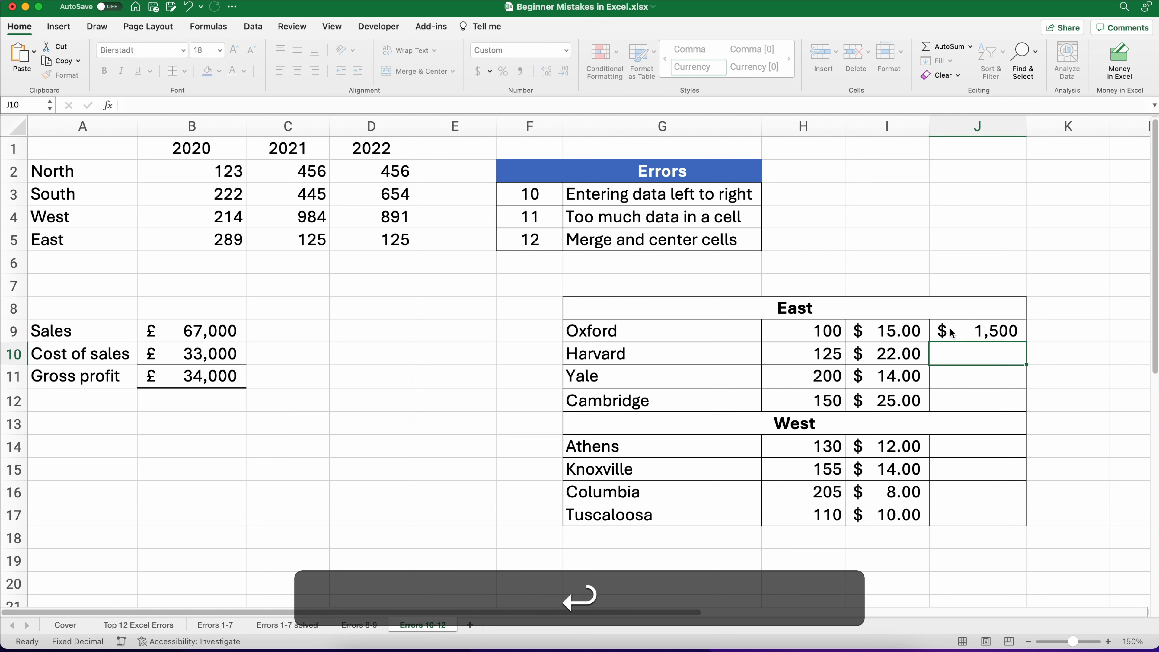
# Step: Try to fill the J9 formula down to J17 and dismiss the alert
pyautogui.click(953, 326)
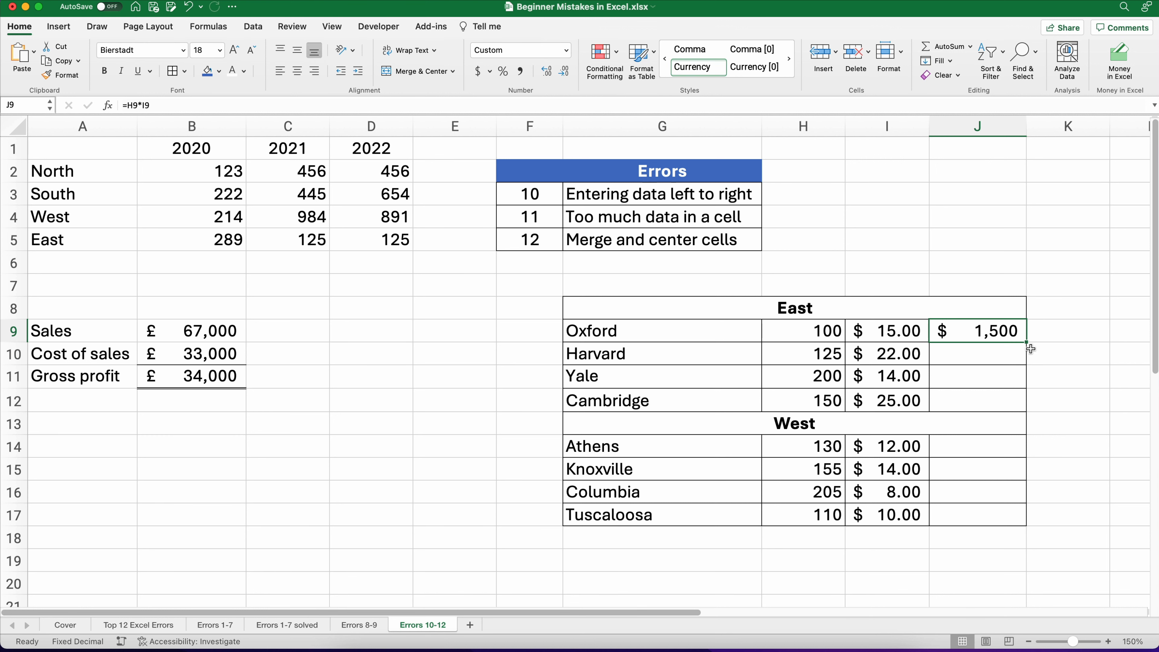
pyautogui.moveTo(1026, 342); pyautogui.dragTo(1012, 524)
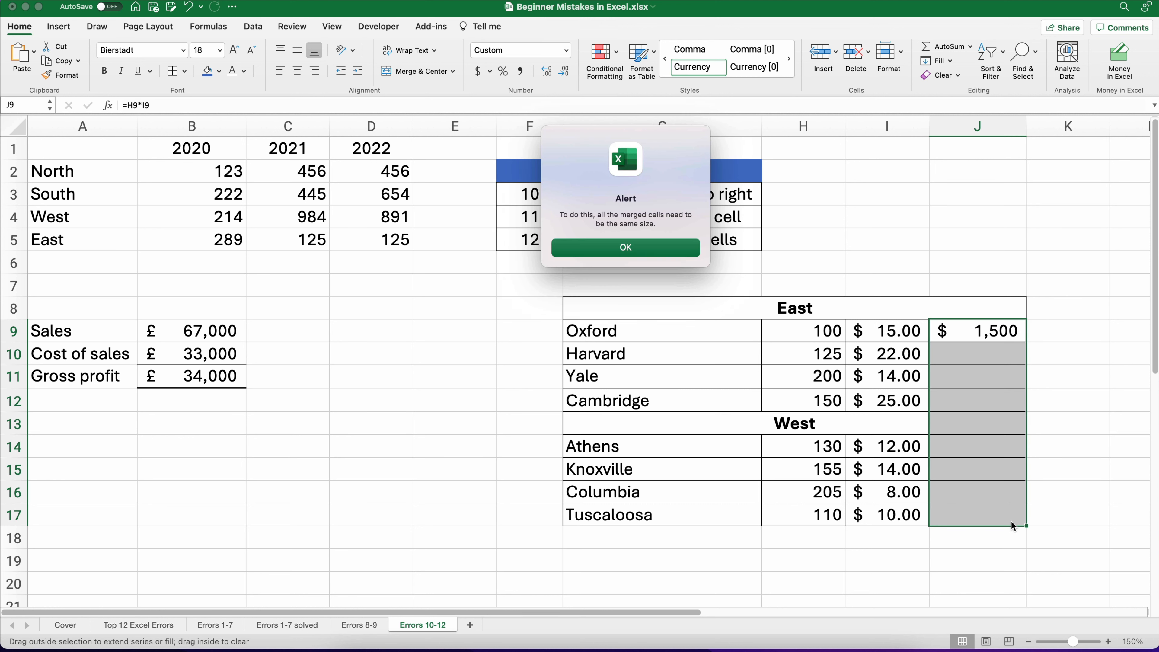
pyautogui.click(636, 255)
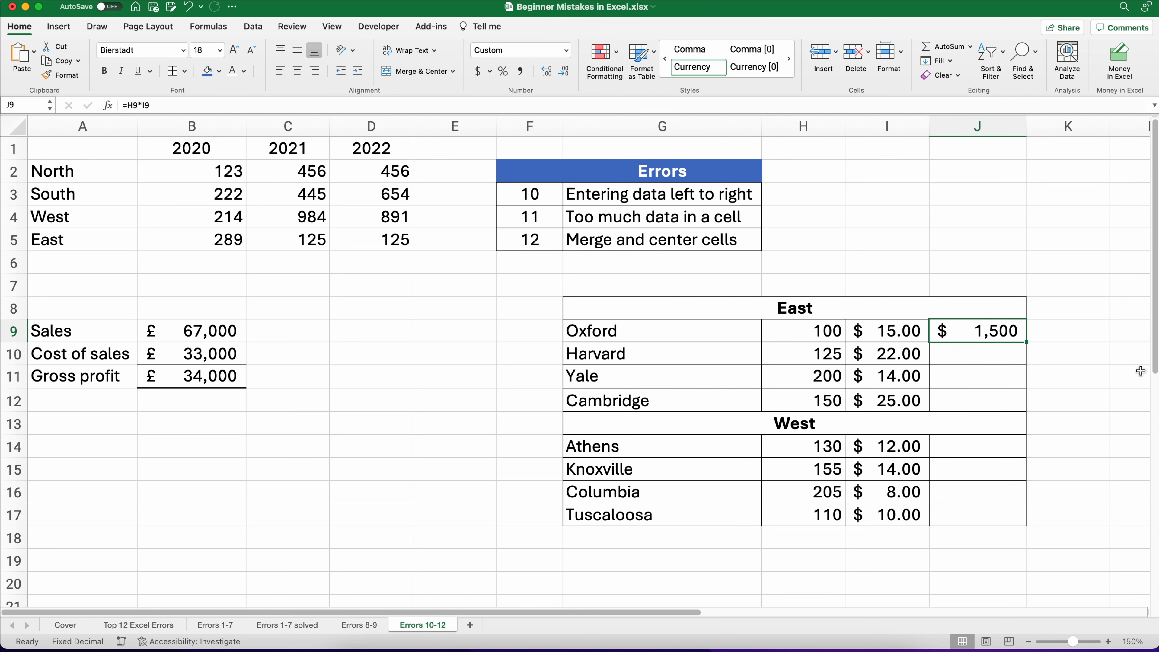
# Step: Examine the merged West and East heading cells and selections of the columns beneath them
pyautogui.click(802, 429)
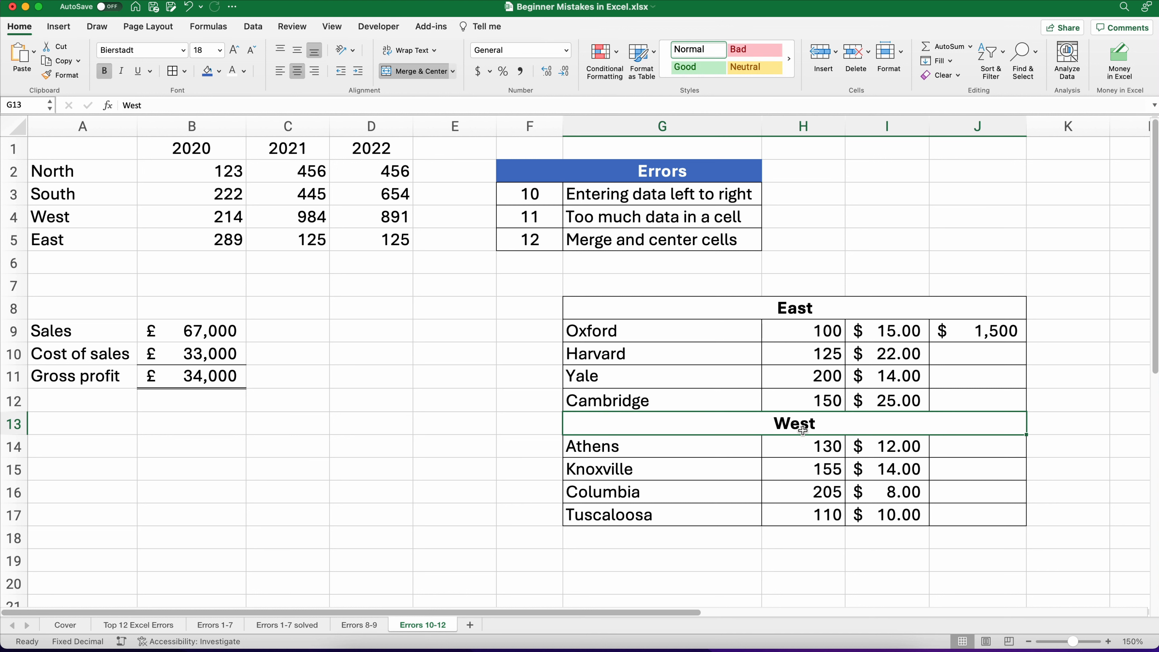
pyautogui.moveTo(809, 333); pyautogui.dragTo(804, 395)
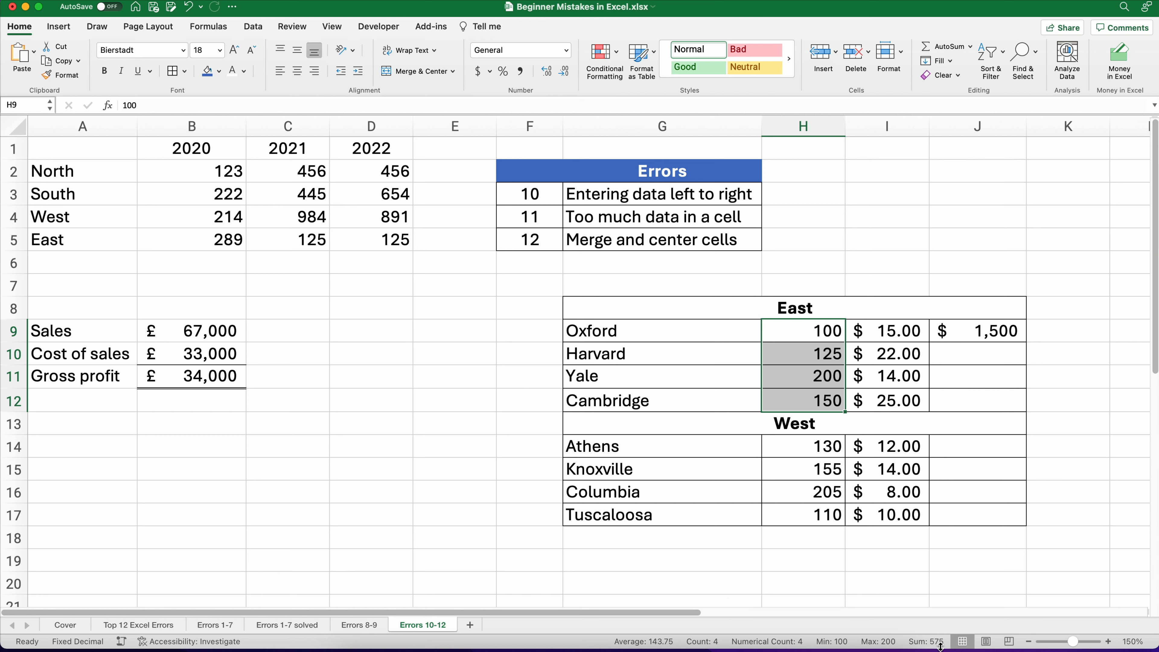
pyautogui.moveTo(804, 328); pyautogui.dragTo(803, 510)
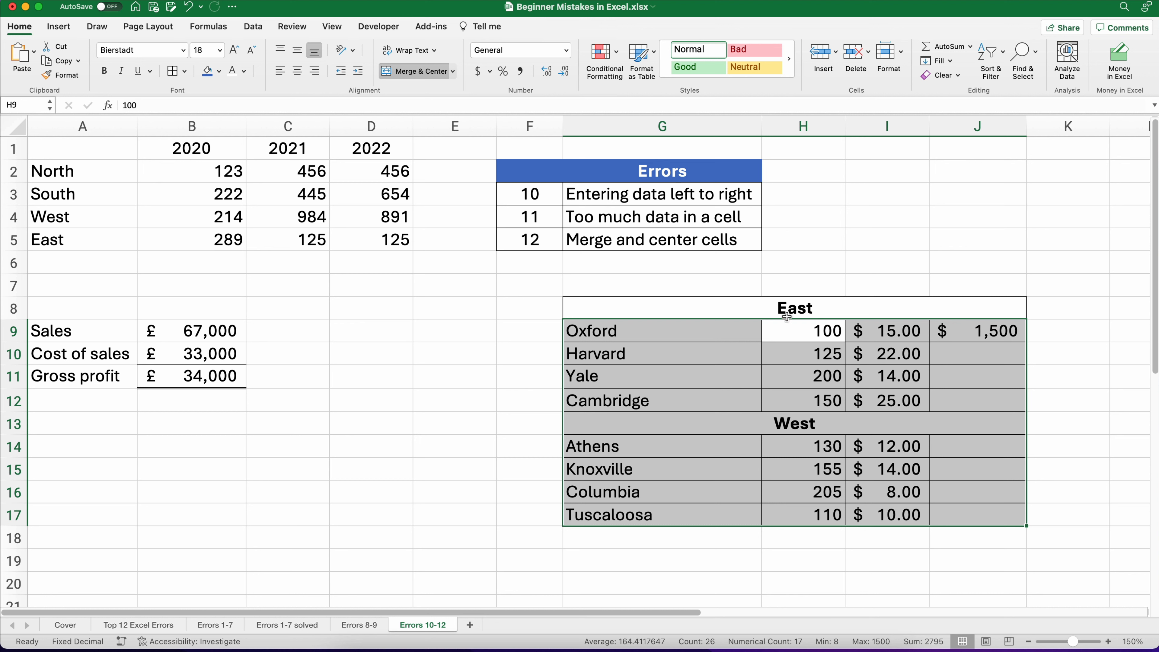
pyautogui.click(782, 308)
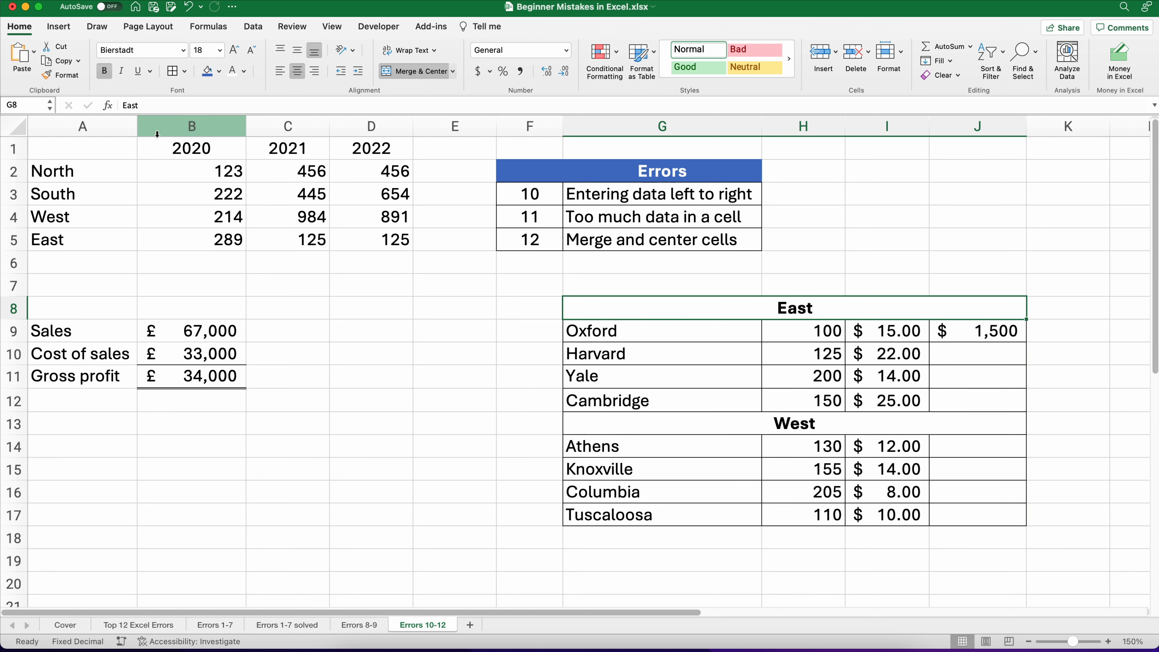
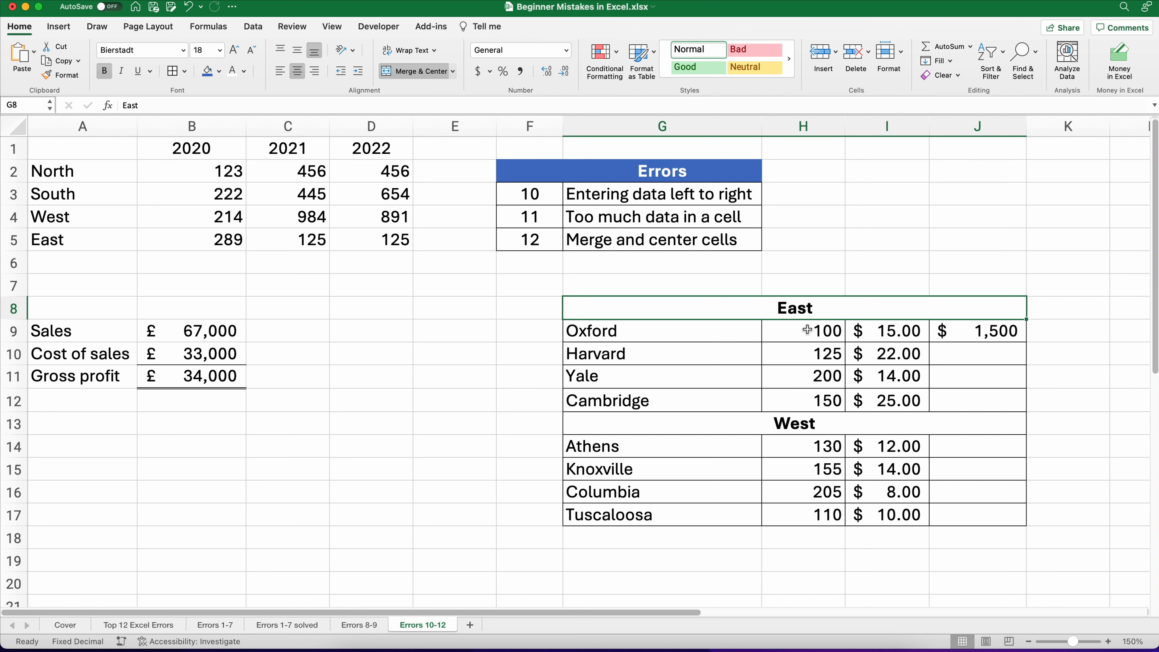
# Step: Unmerge the merged East heading in G8 and the merged West heading in G13
pyautogui.moveTo(807, 330); pyautogui.dragTo(824, 502)
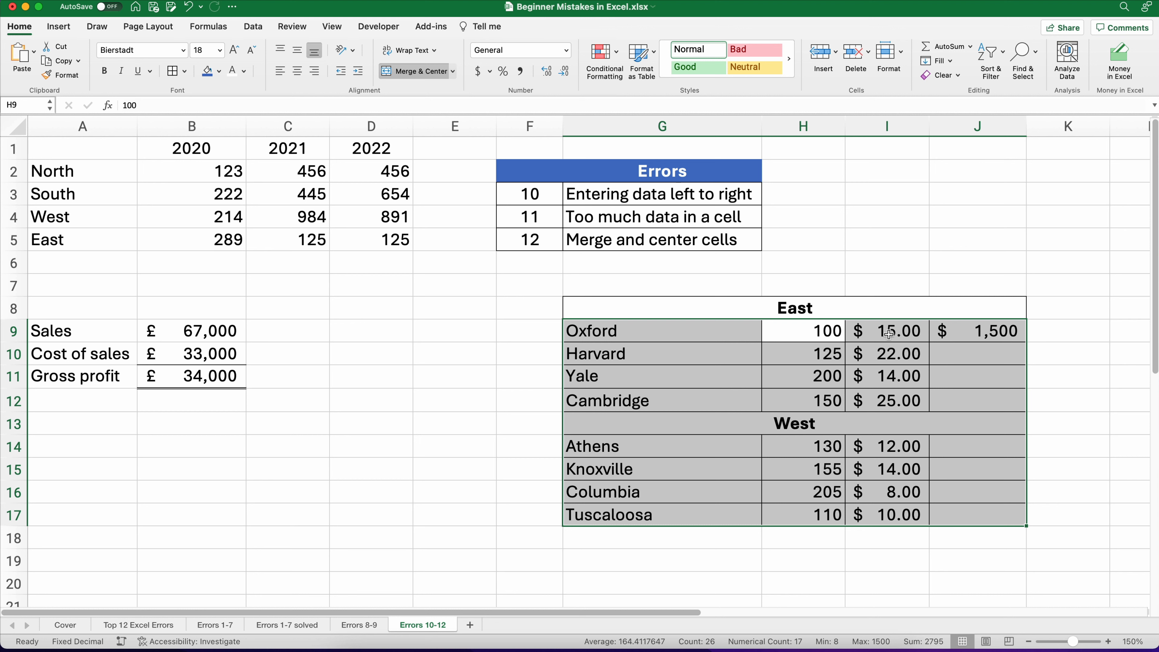
pyautogui.click(751, 309)
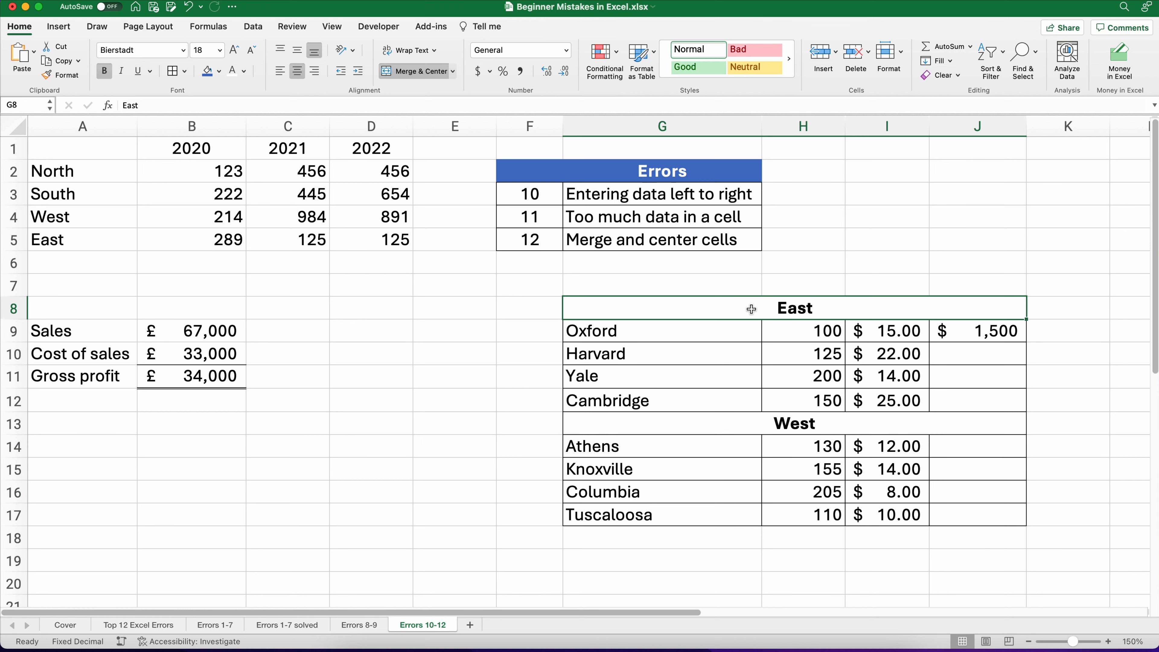
pyautogui.click(429, 79)
pyautogui.click(732, 422)
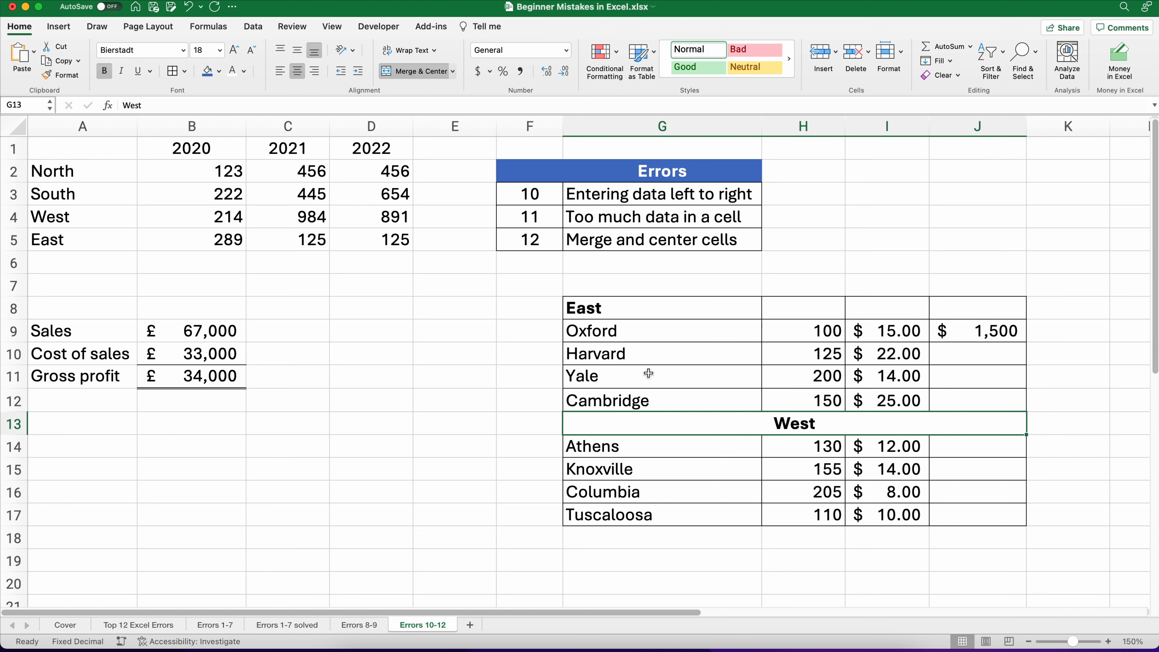
pyautogui.click(407, 77)
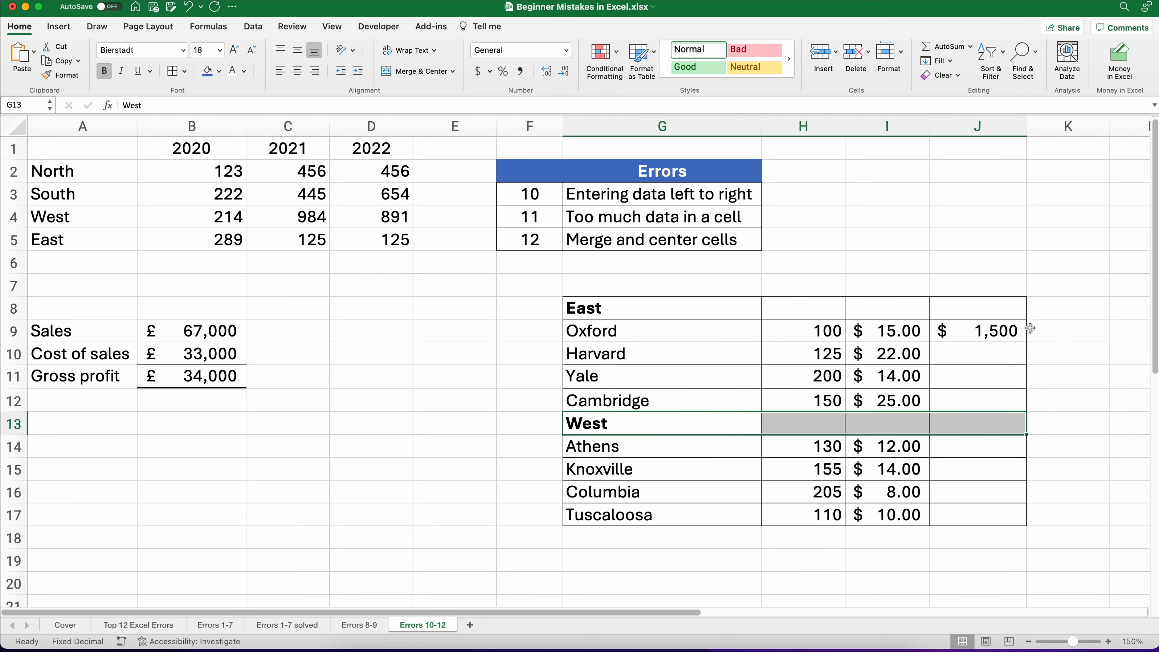
# Step: Fill the J9 total formula down to J17 and clear the copied formula from J13 on the West heading row
pyautogui.click(1008, 331)
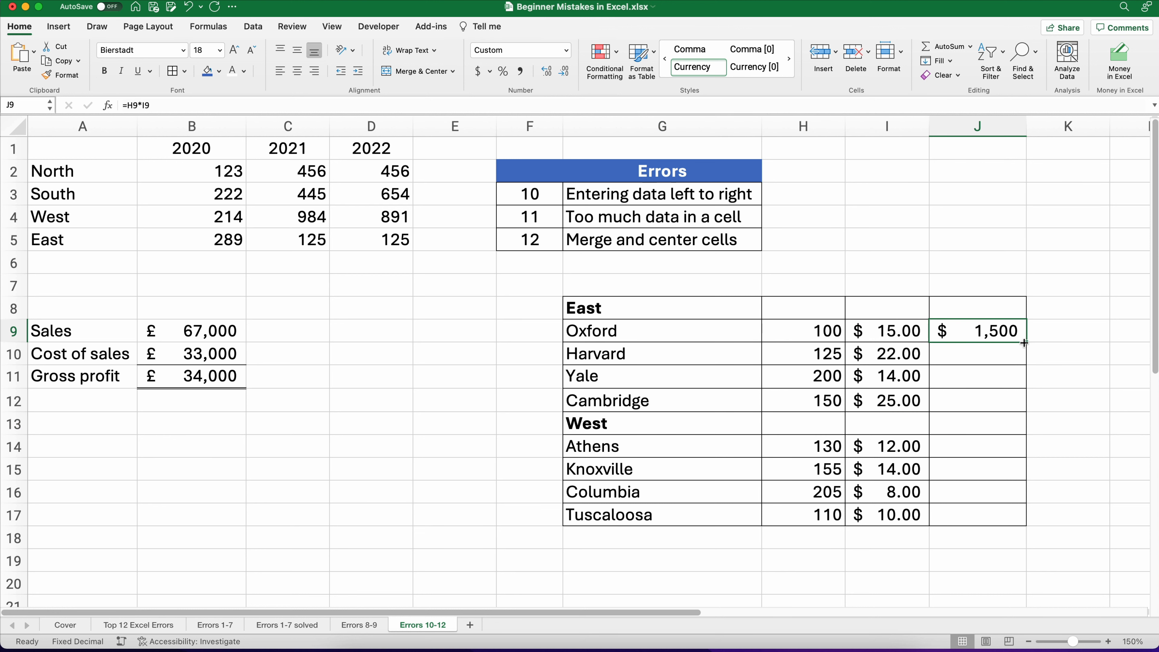
pyautogui.moveTo(1024, 342); pyautogui.dragTo(1027, 523)
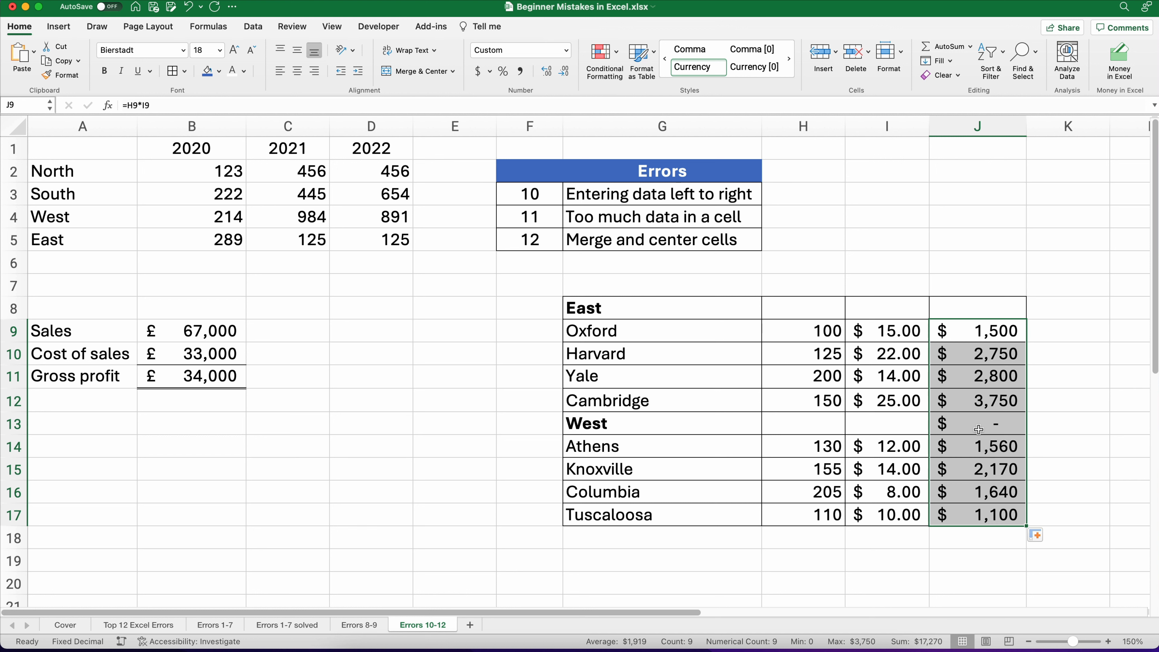
pyautogui.click(977, 424)
pyautogui.press('BackSpace')
pyautogui.click(1107, 425)
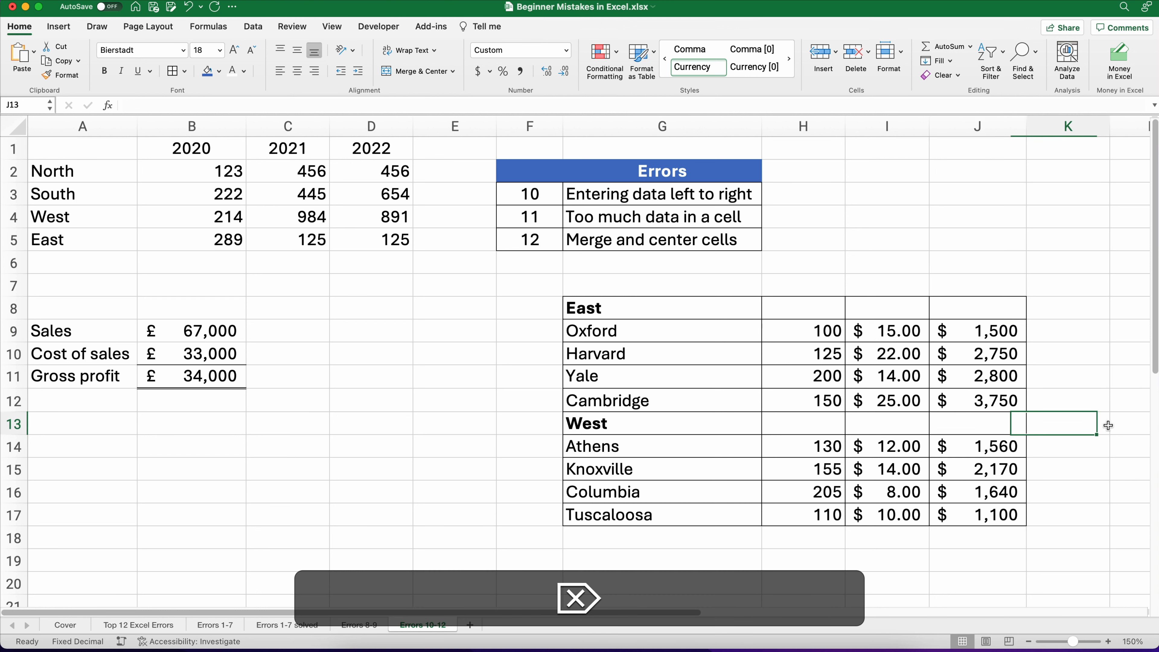
# Step: Center the East heading across G8:J8 with the Center Across Selection horizontal alignment
pyautogui.moveTo(794, 311); pyautogui.dragTo(938, 307)
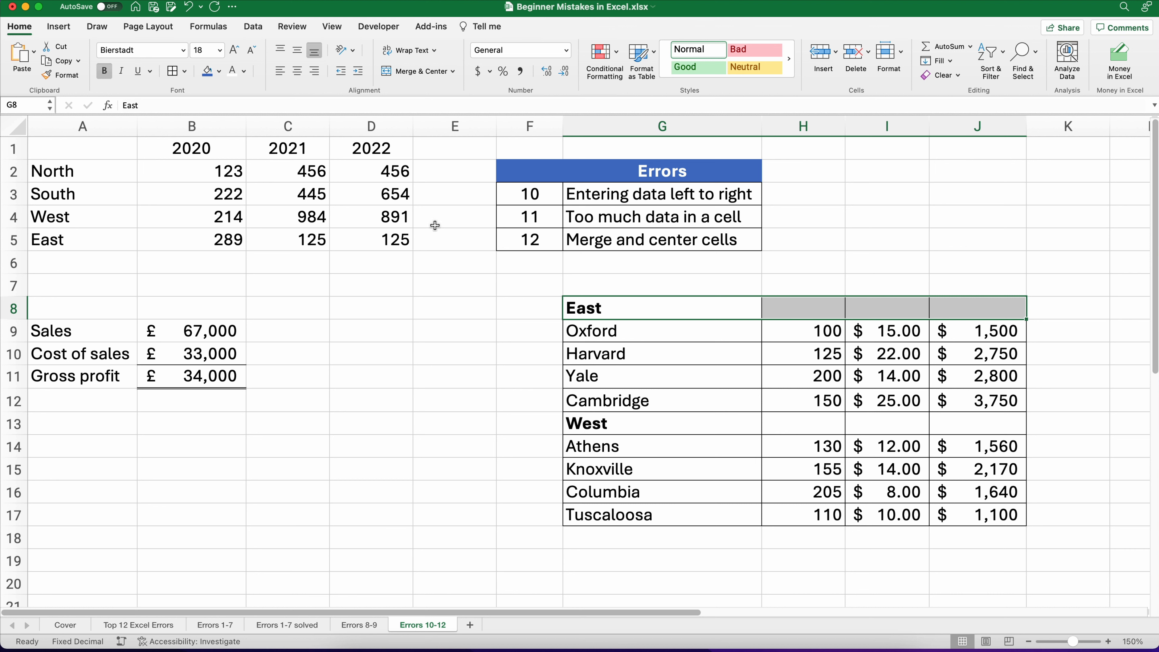
pyautogui.press('super+1')
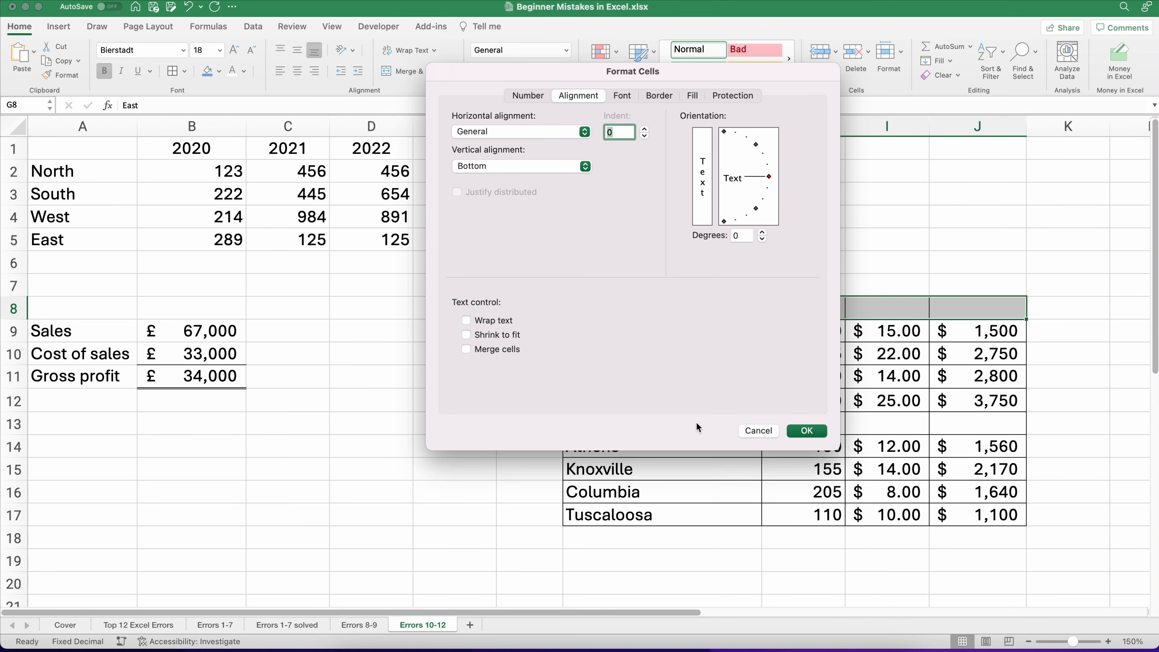
pyautogui.click(769, 431)
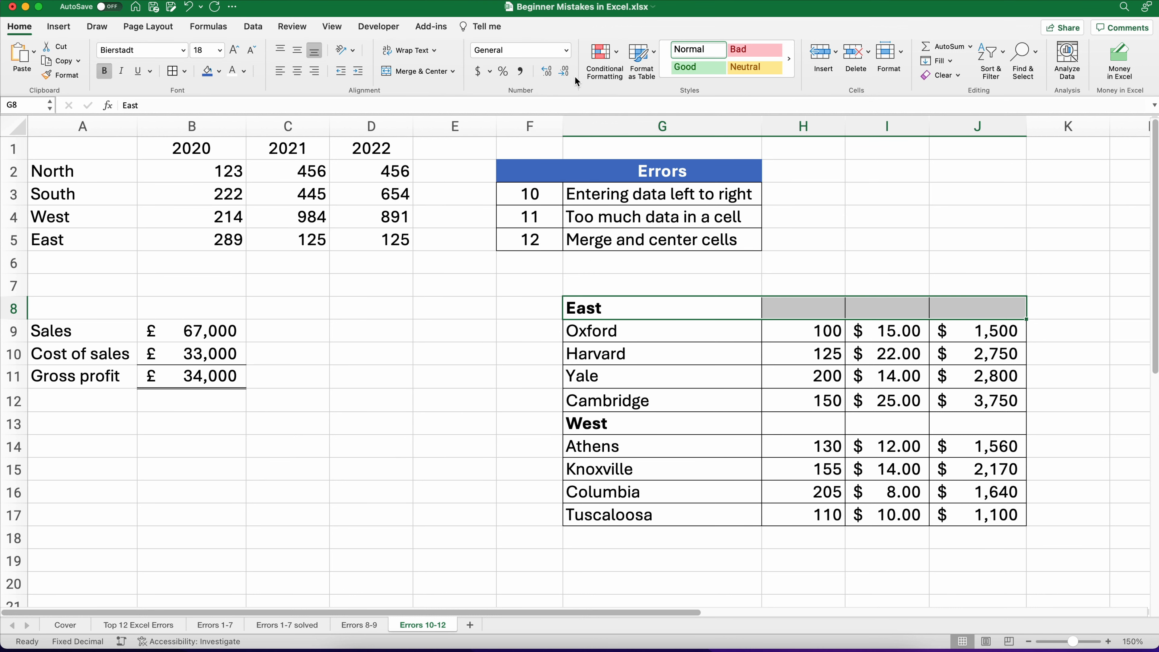
pyautogui.click(566, 51)
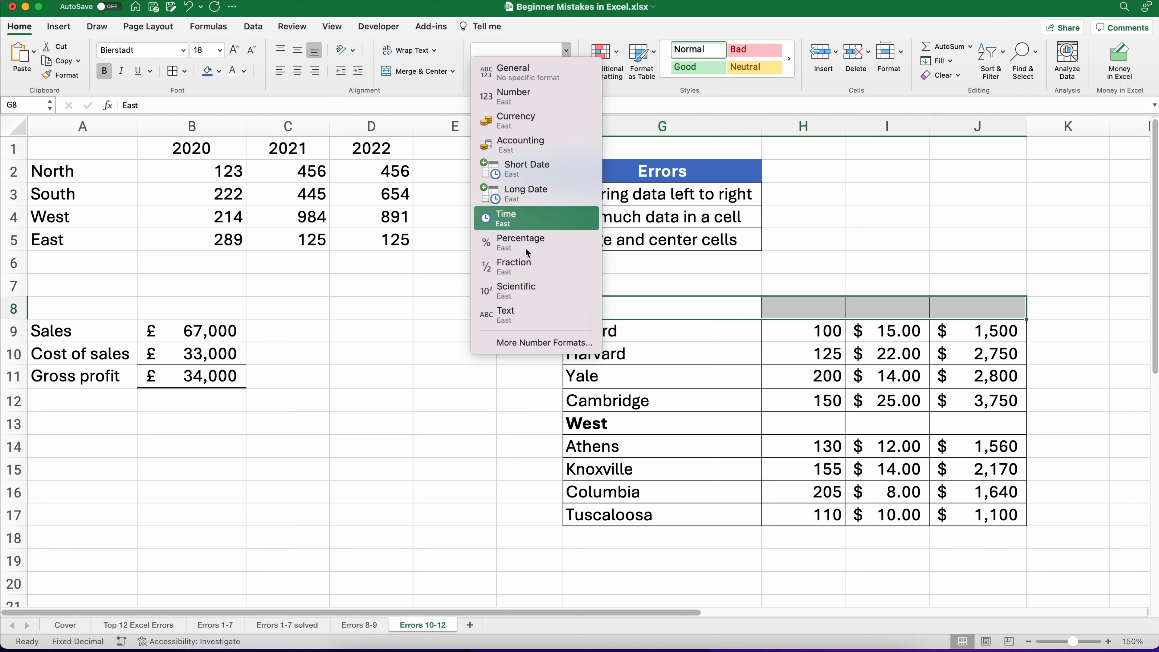
pyautogui.click(519, 343)
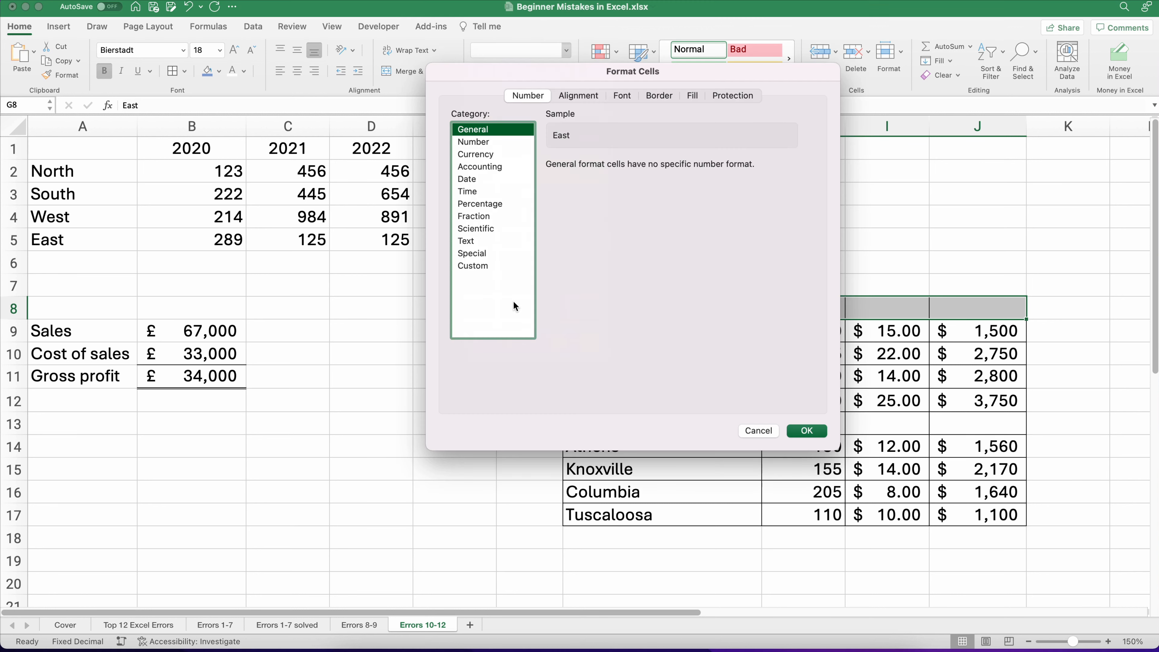
pyautogui.click(575, 97)
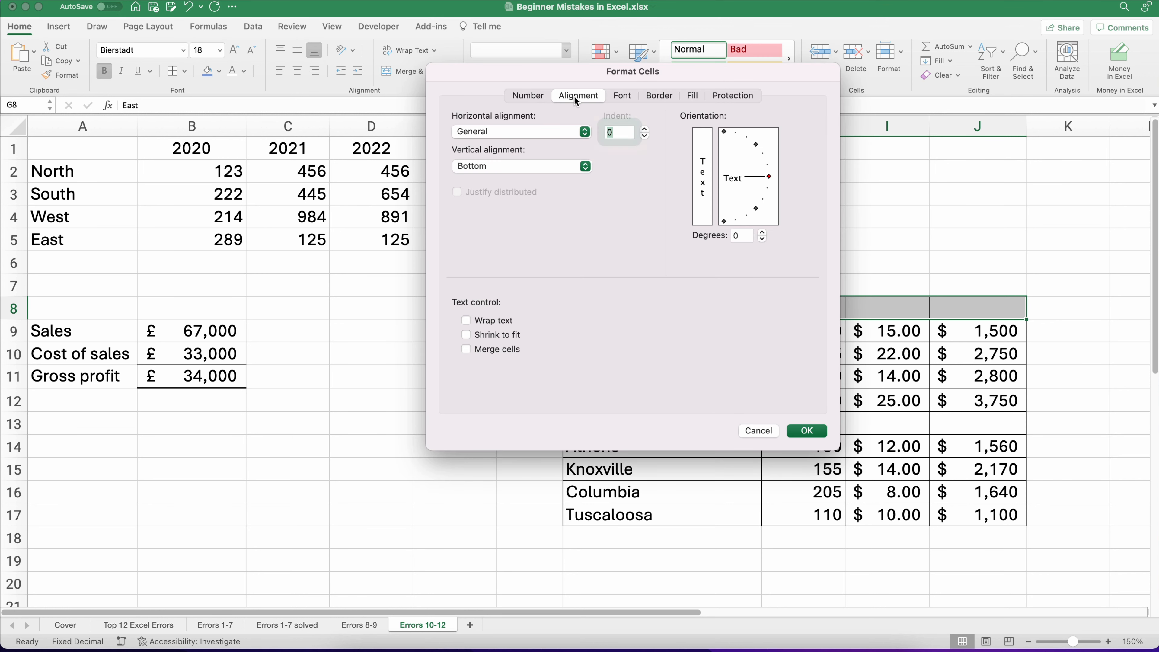
pyautogui.click(577, 133)
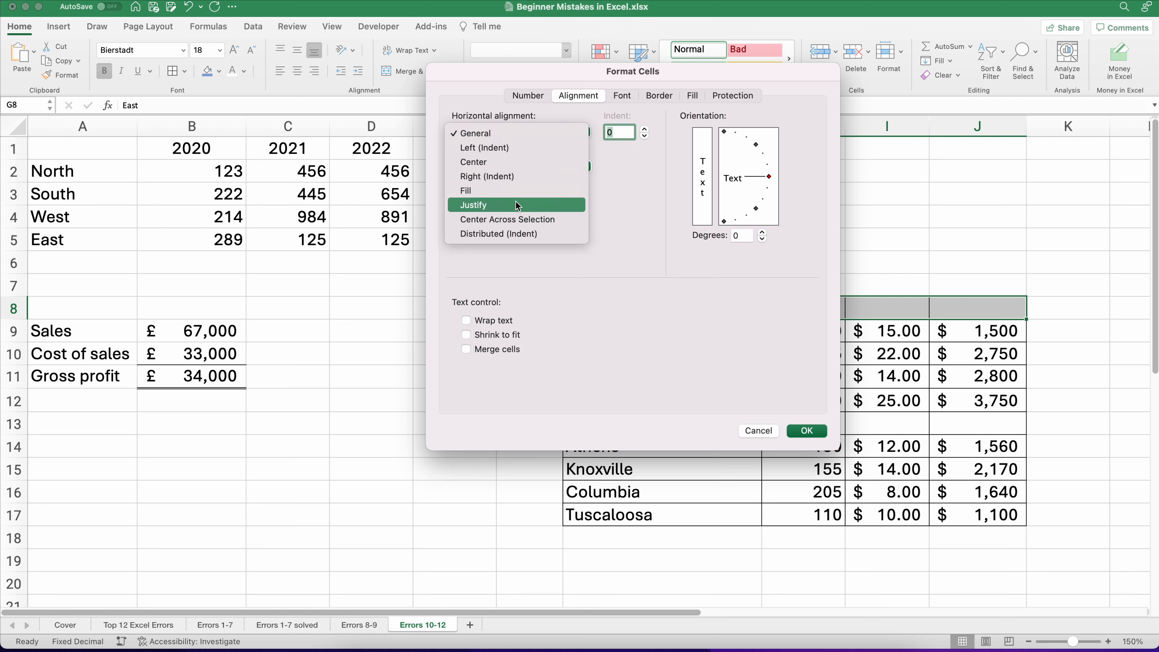
pyautogui.click(508, 219)
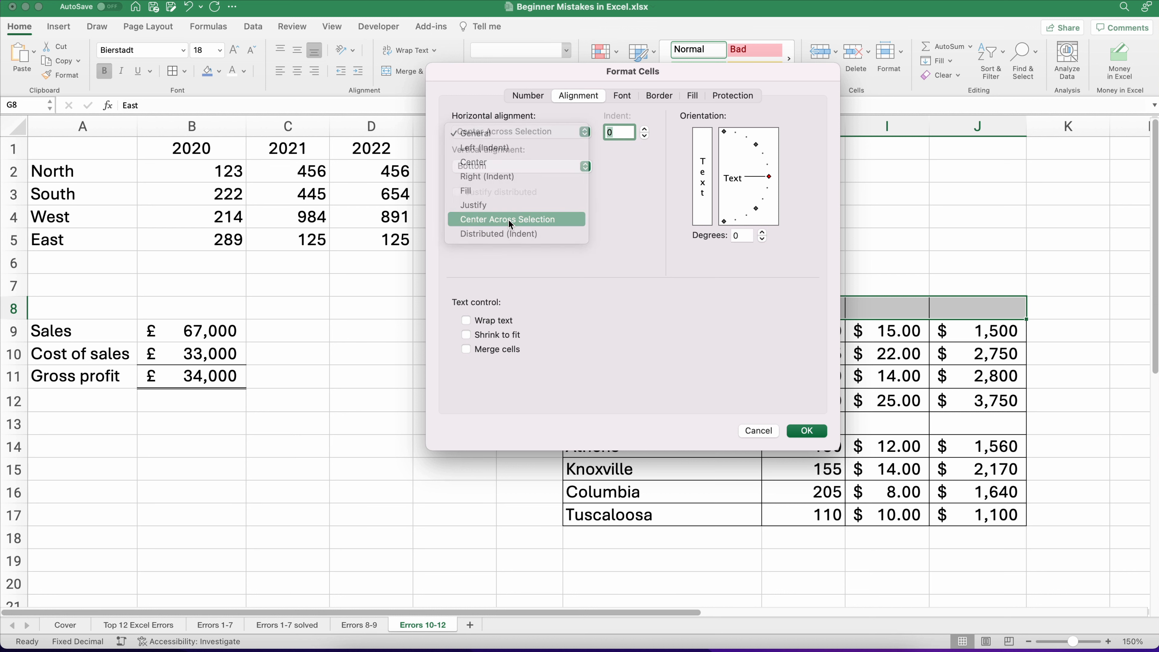
pyautogui.click(803, 429)
# Step: Repeat the Center Across Selection alignment for the West heading across G13:J13
pyautogui.moveTo(679, 300); pyautogui.dragTo(933, 312)
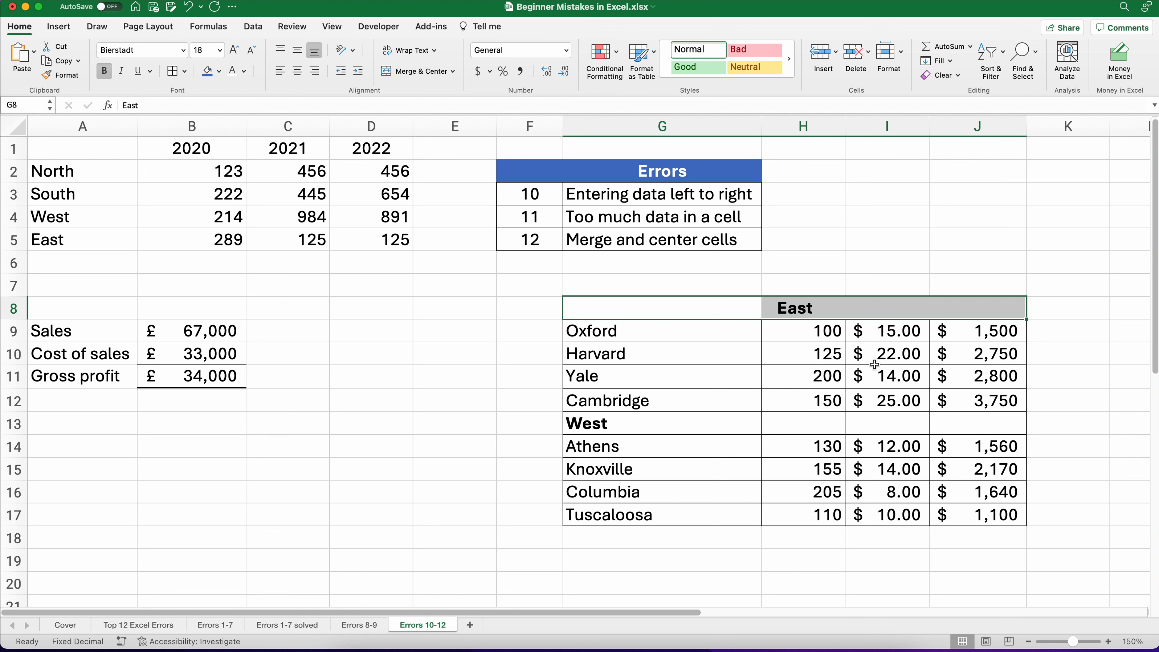
pyautogui.moveTo(640, 428); pyautogui.dragTo(947, 428)
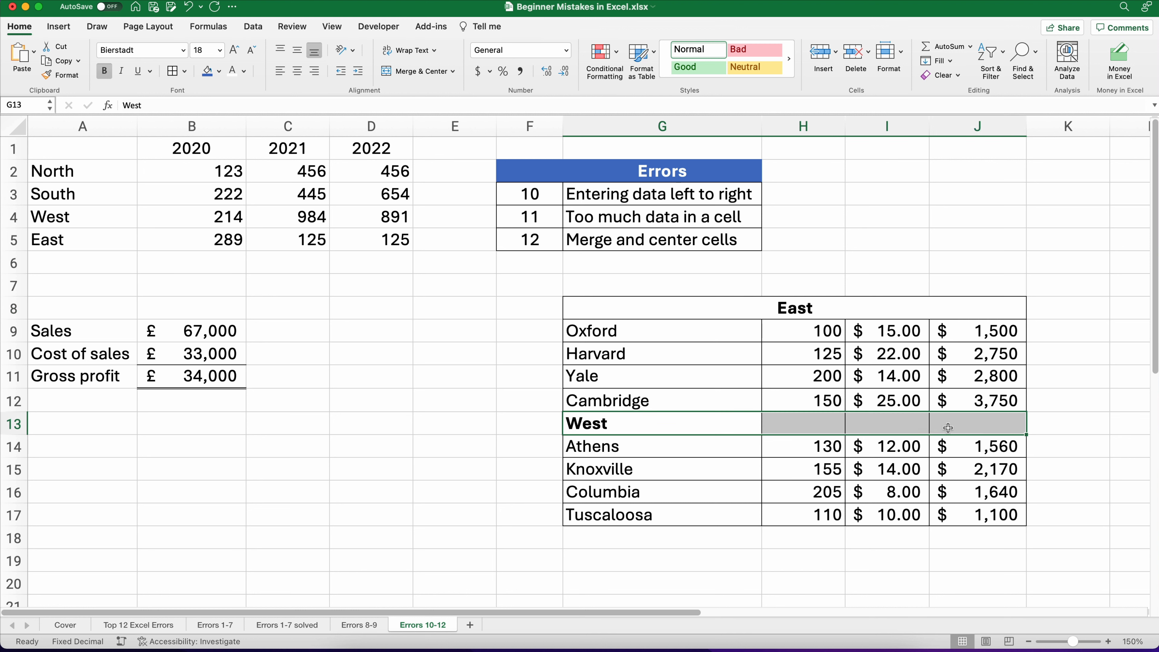
pyautogui.press('F4')
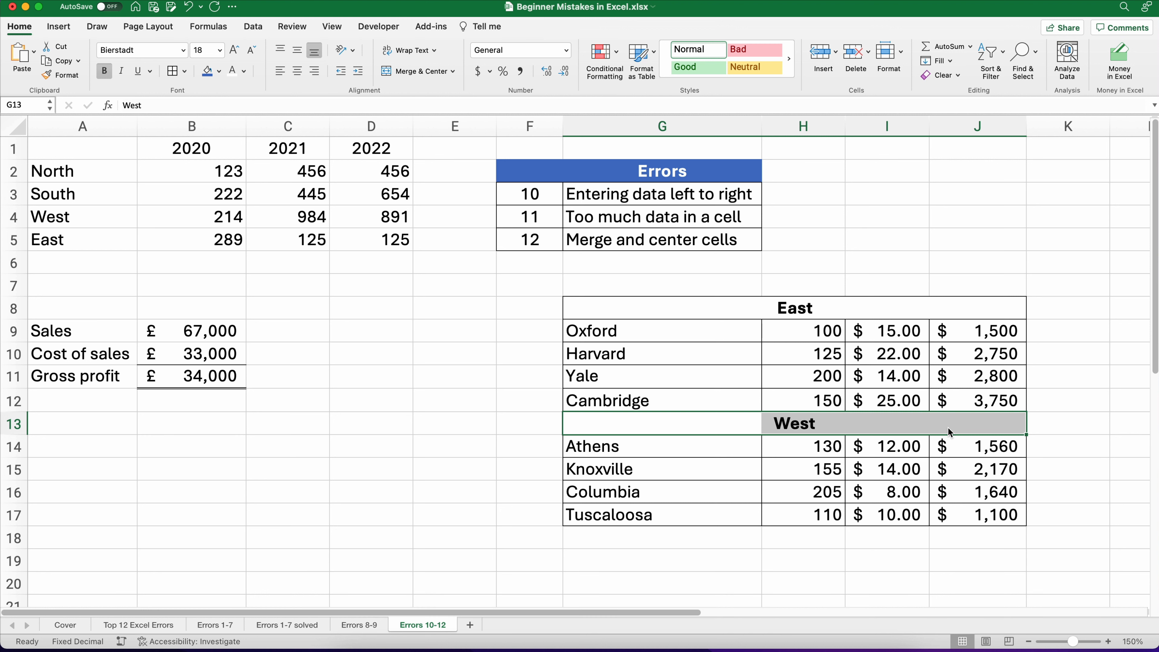
pyautogui.click(951, 558)
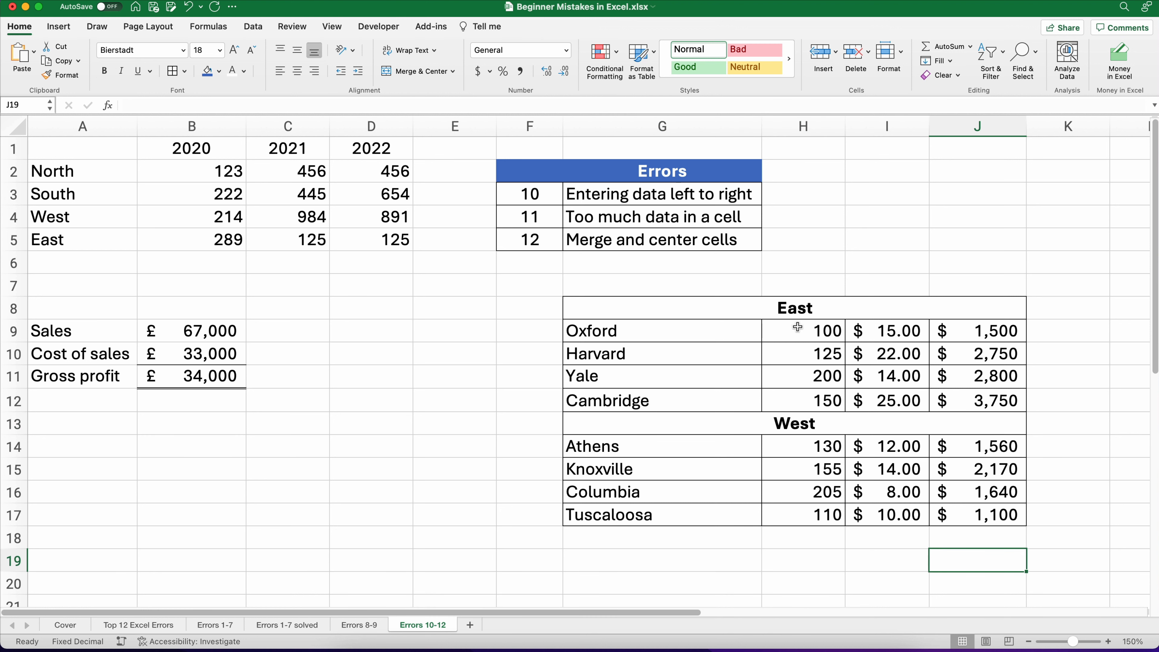
# Step: Examine selections of the table columns beneath the headings and the individual heading-row cells in row 8
pyautogui.moveTo(796, 328); pyautogui.dragTo(785, 513)
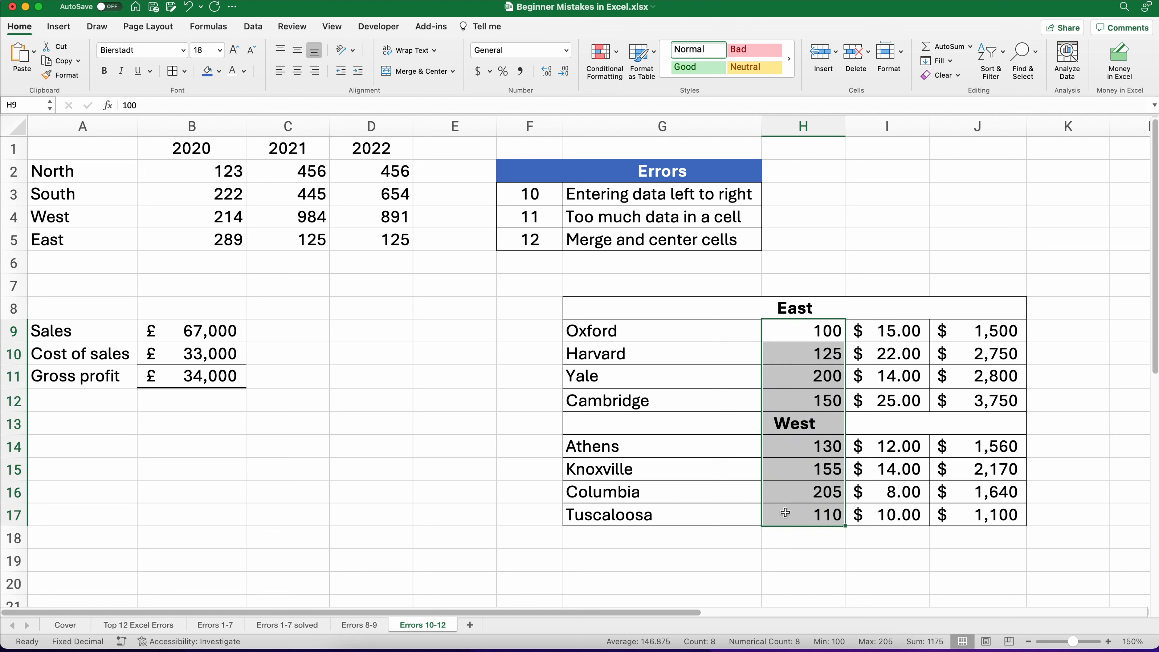
pyautogui.moveTo(879, 329); pyautogui.dragTo(880, 514)
pyautogui.moveTo(964, 325); pyautogui.dragTo(968, 510)
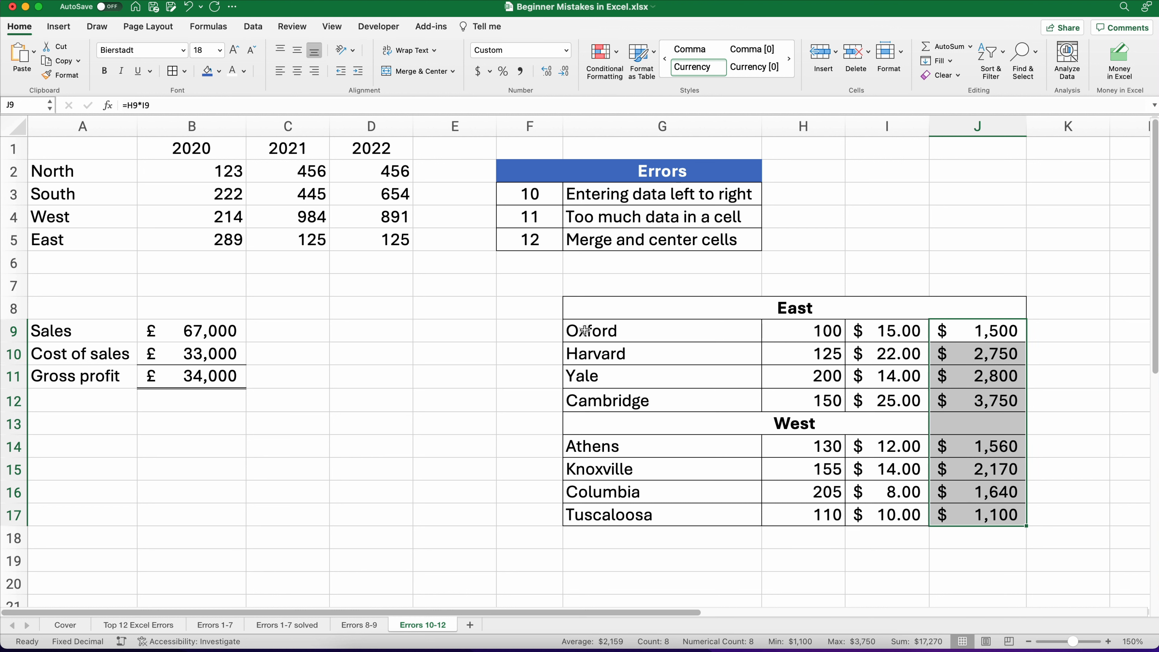
pyautogui.moveTo(585, 330); pyautogui.dragTo(591, 510)
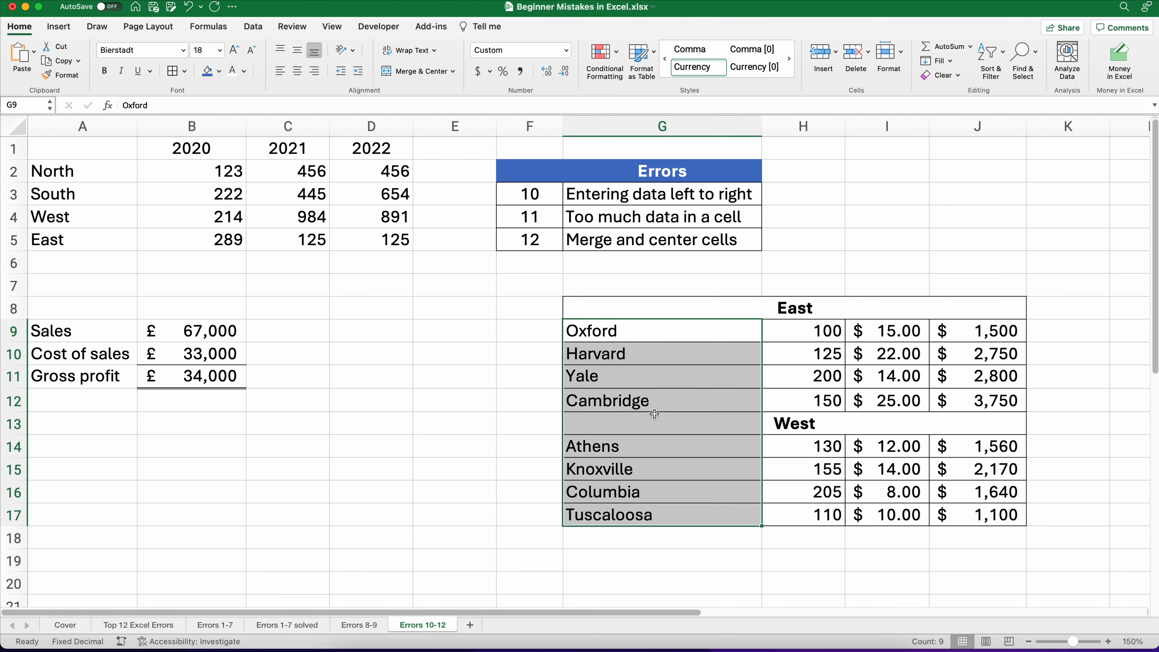
pyautogui.click(725, 306)
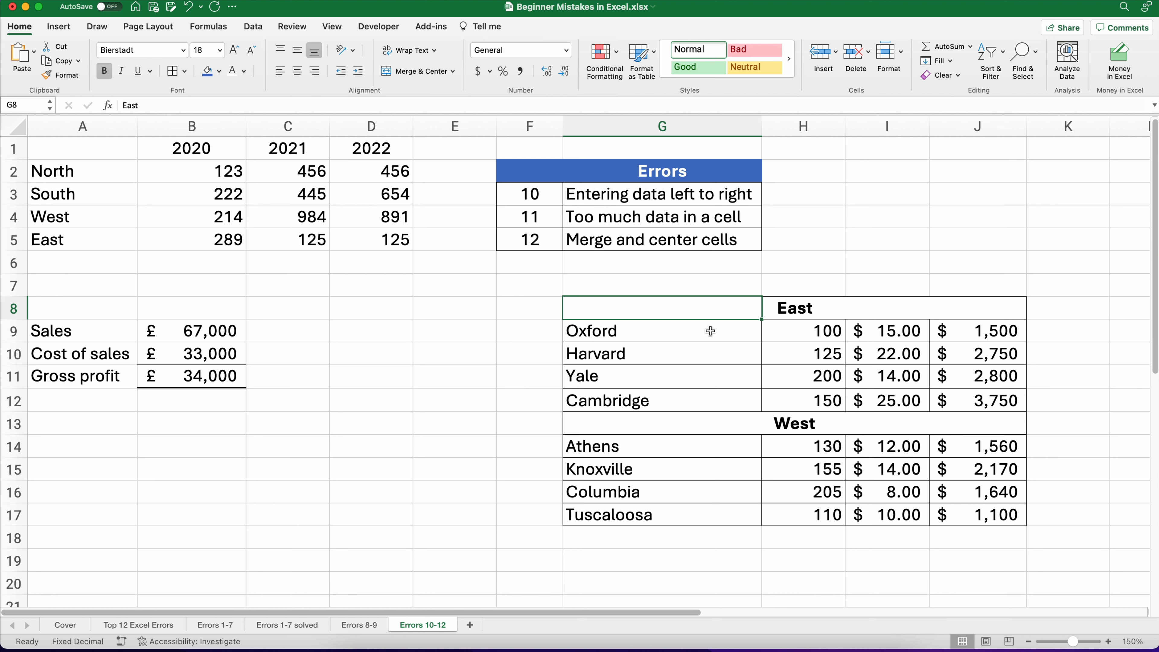
pyautogui.click(709, 320)
pyautogui.click(708, 310)
pyautogui.click(794, 311)
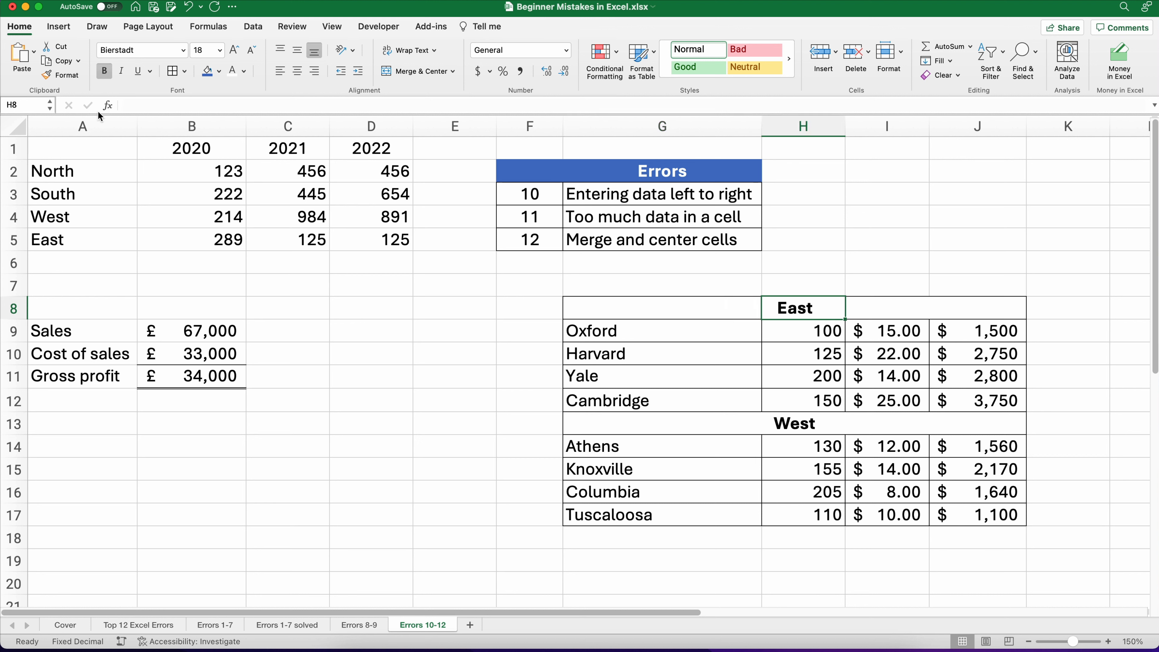
pyautogui.click(625, 314)
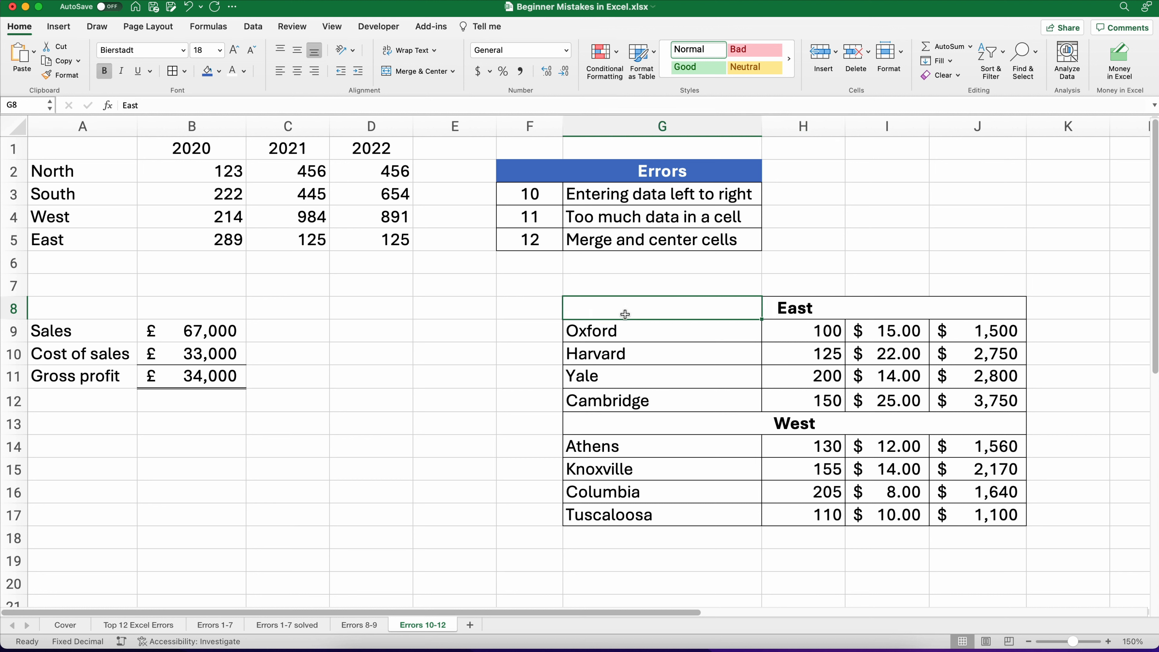